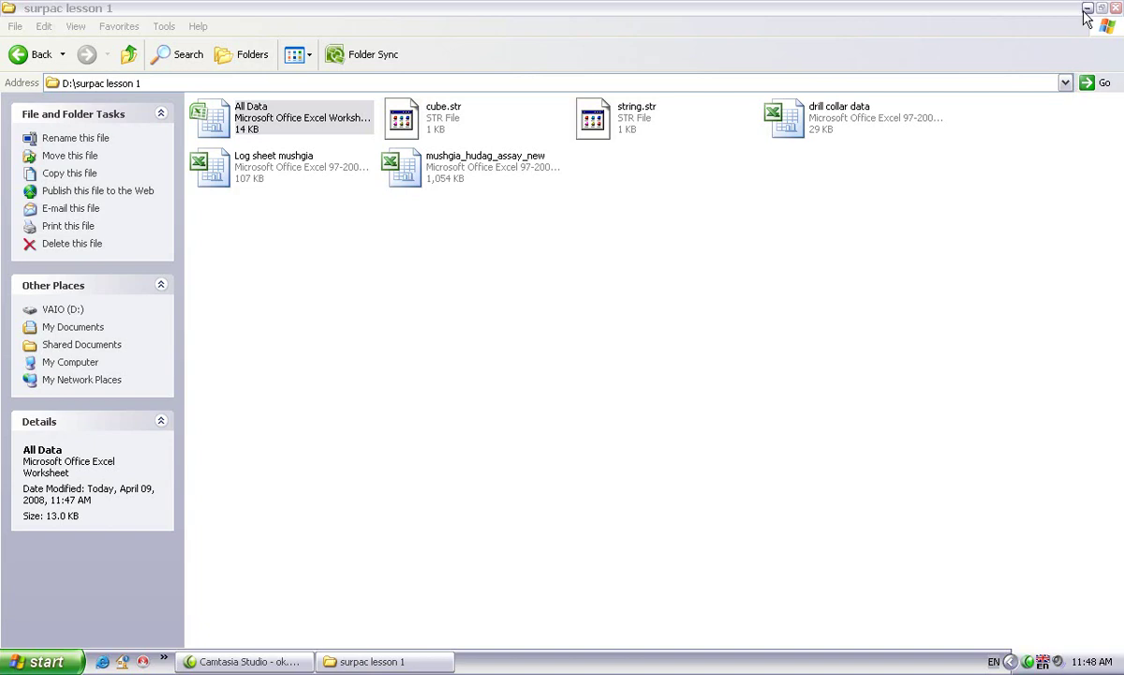
Step: Open the All Data workbook from the surpac lesson 1 folder
left_click(354, 661)
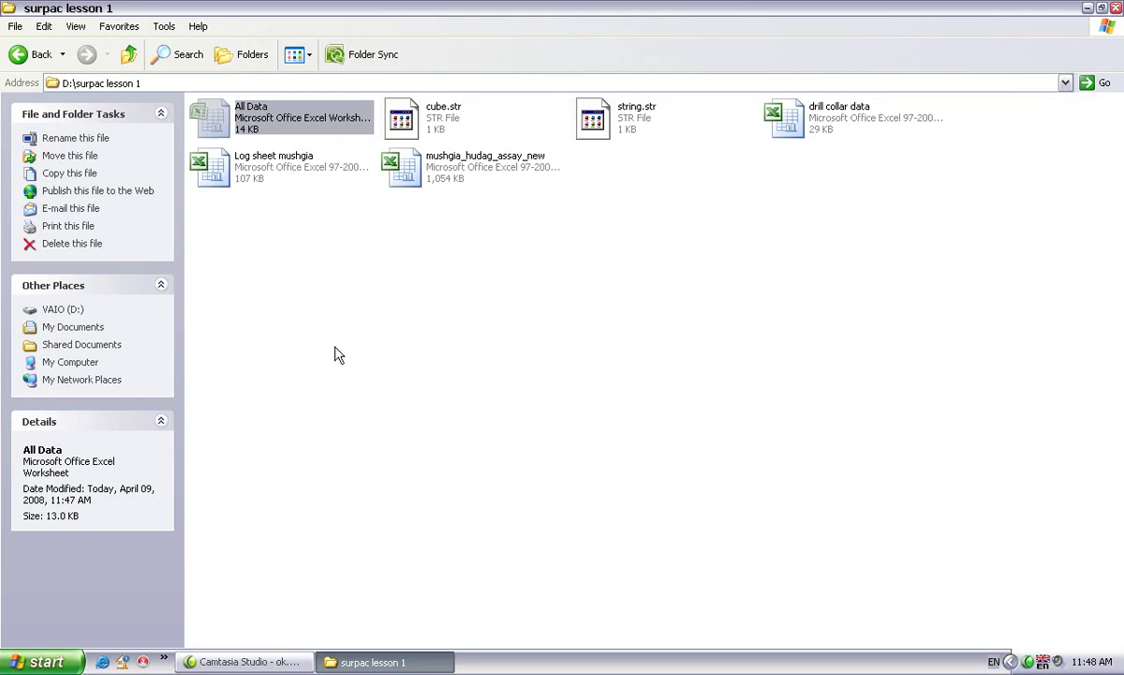
double_click(241, 120)
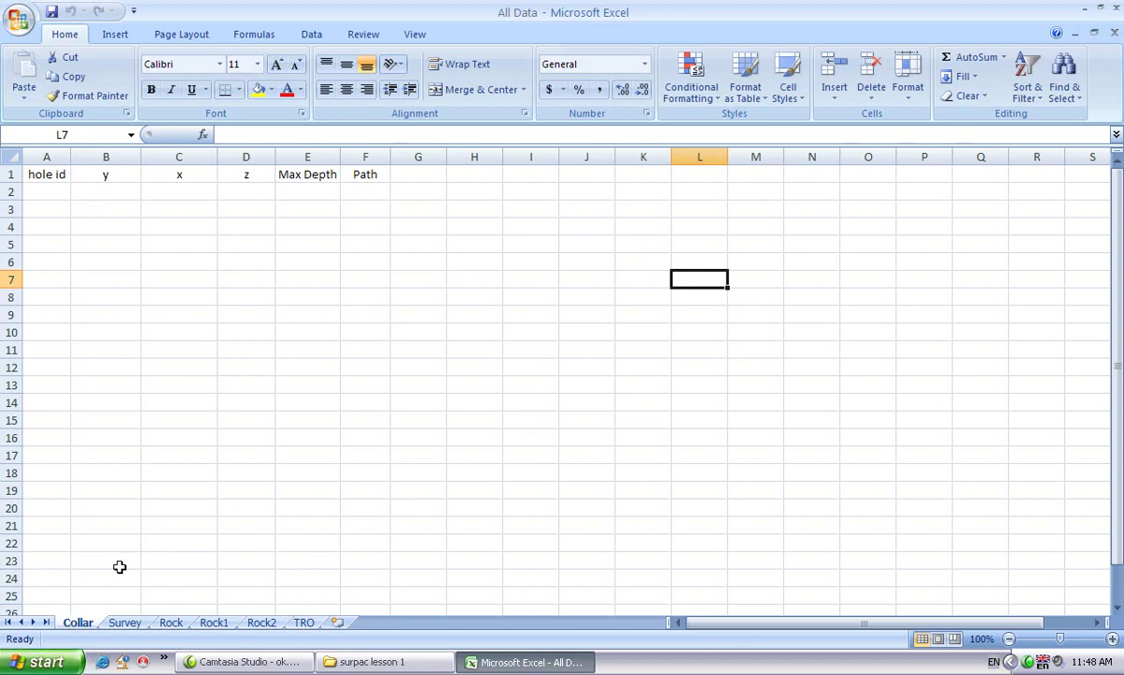
Step: Look through the Survey, Rock, Rock1, Rock2 and TRO sheets to see how each one is laid out
left_click(120, 624)
left_click(173, 624)
left_click(213, 624)
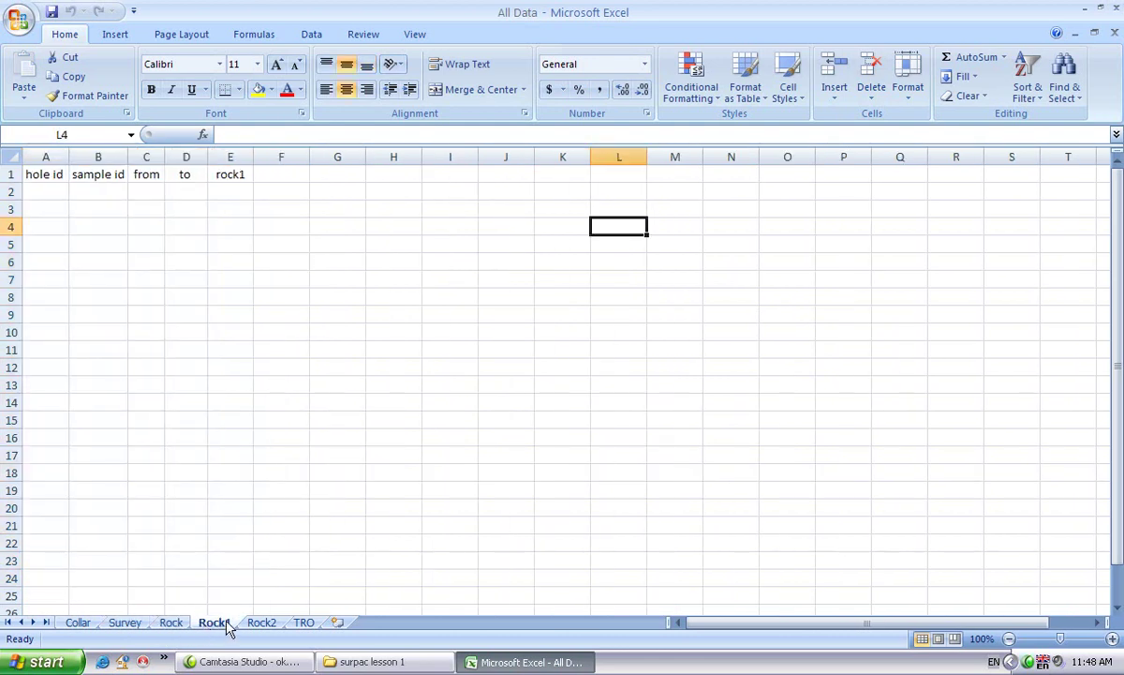
left_click(261, 624)
left_click(304, 624)
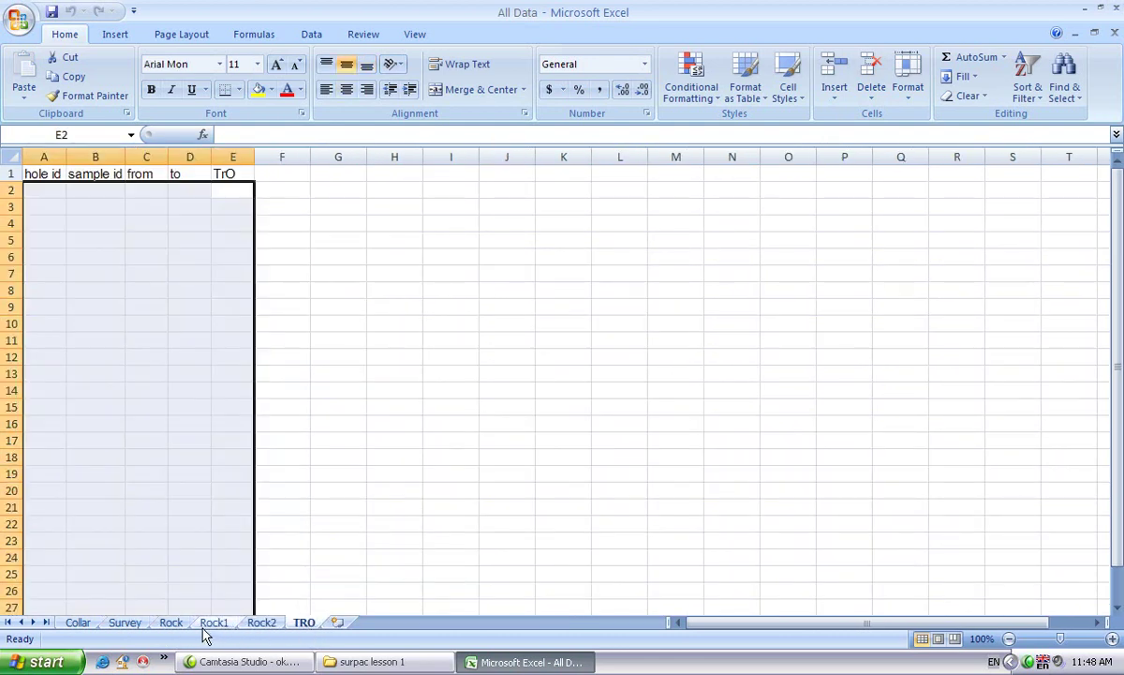
left_click(174, 626)
left_click(221, 625)
left_click(259, 625)
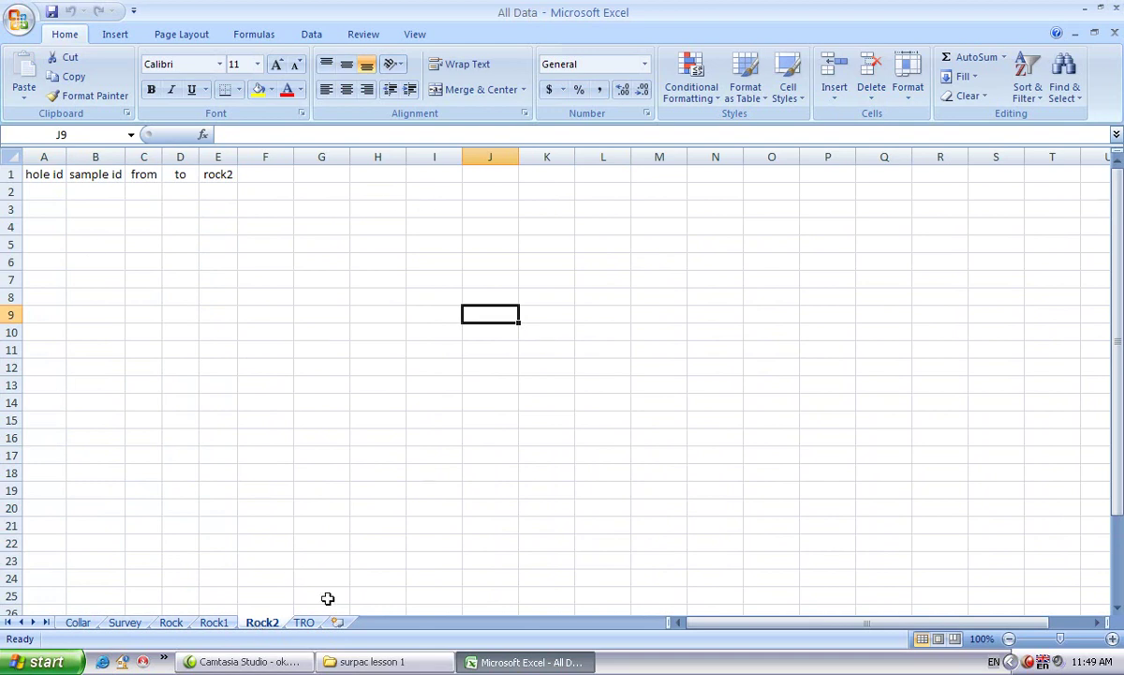
Step: Widen the hole id column slightly on the Collar sheet
left_click(75, 624)
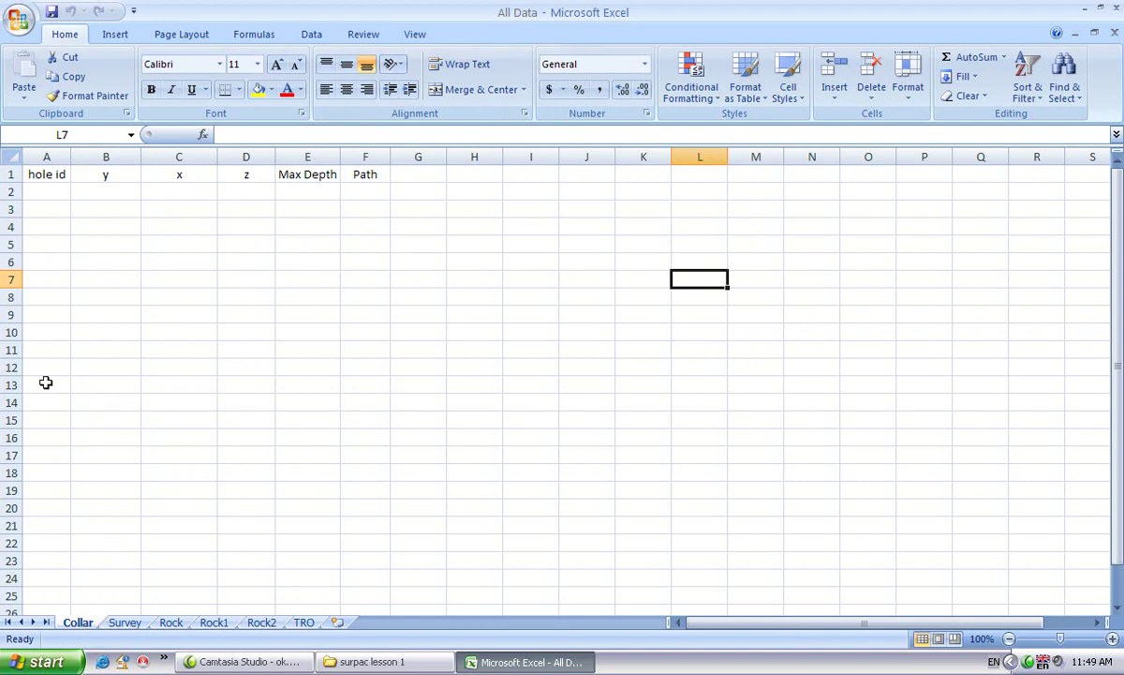
left_click_drag(40, 174, 342, 161)
left_click(454, 271)
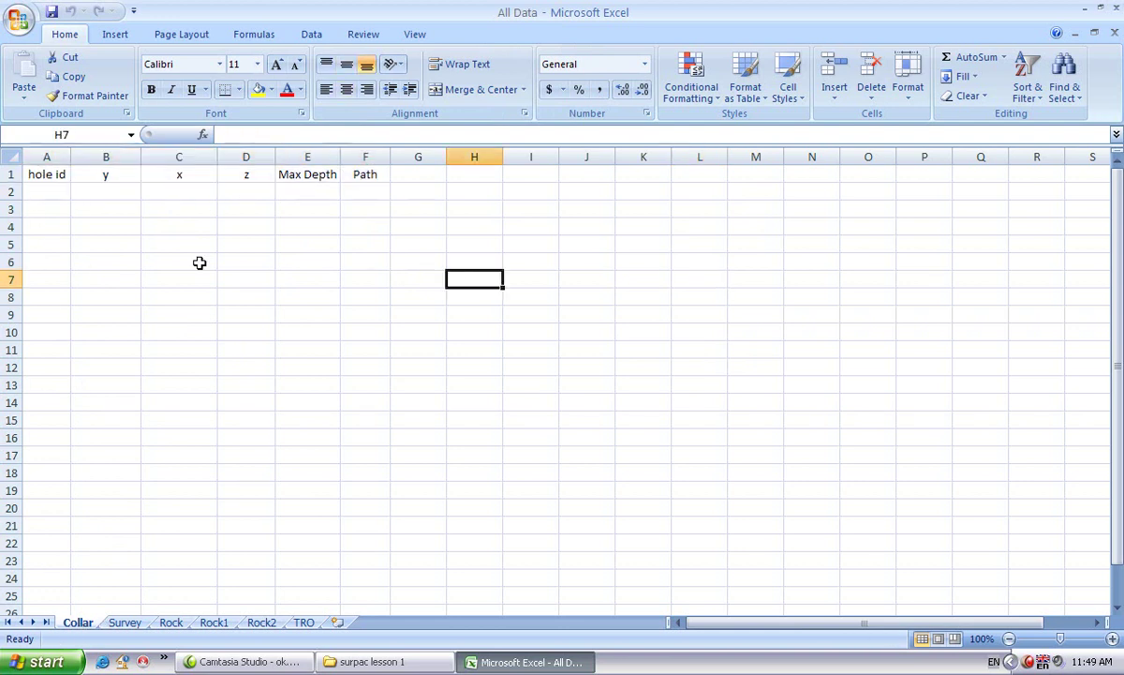
left_click(39, 170)
left_click_drag(70, 157, 82, 157)
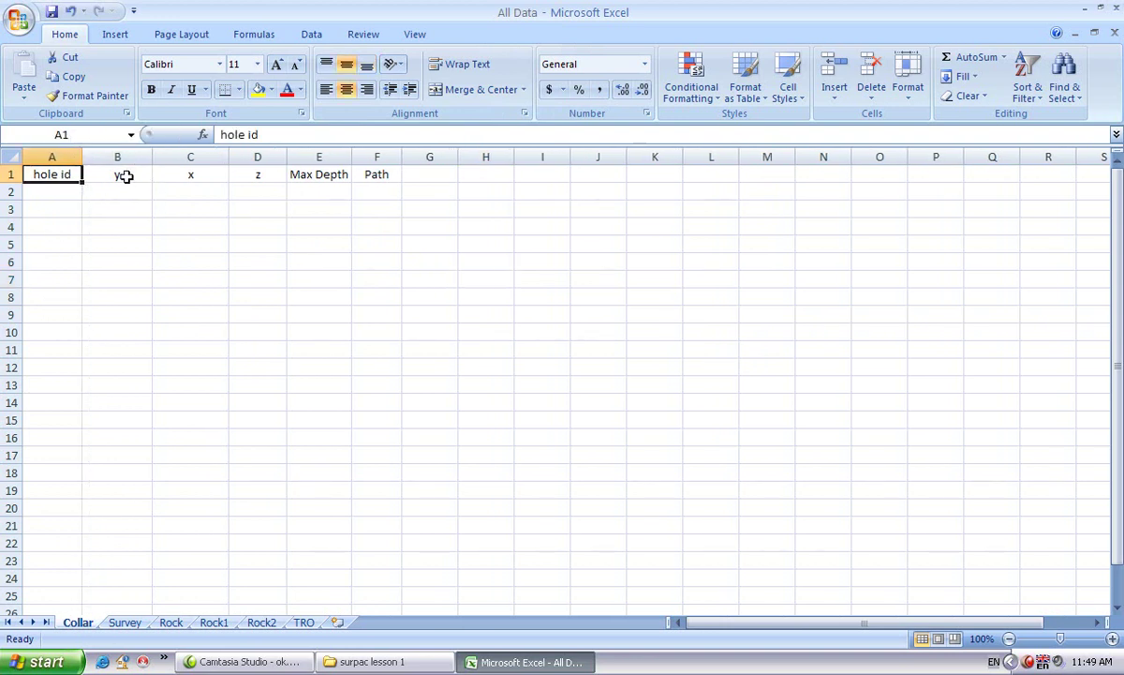
Step: Widen the z and Path columns slightly on the Collar sheet
left_click(129, 176)
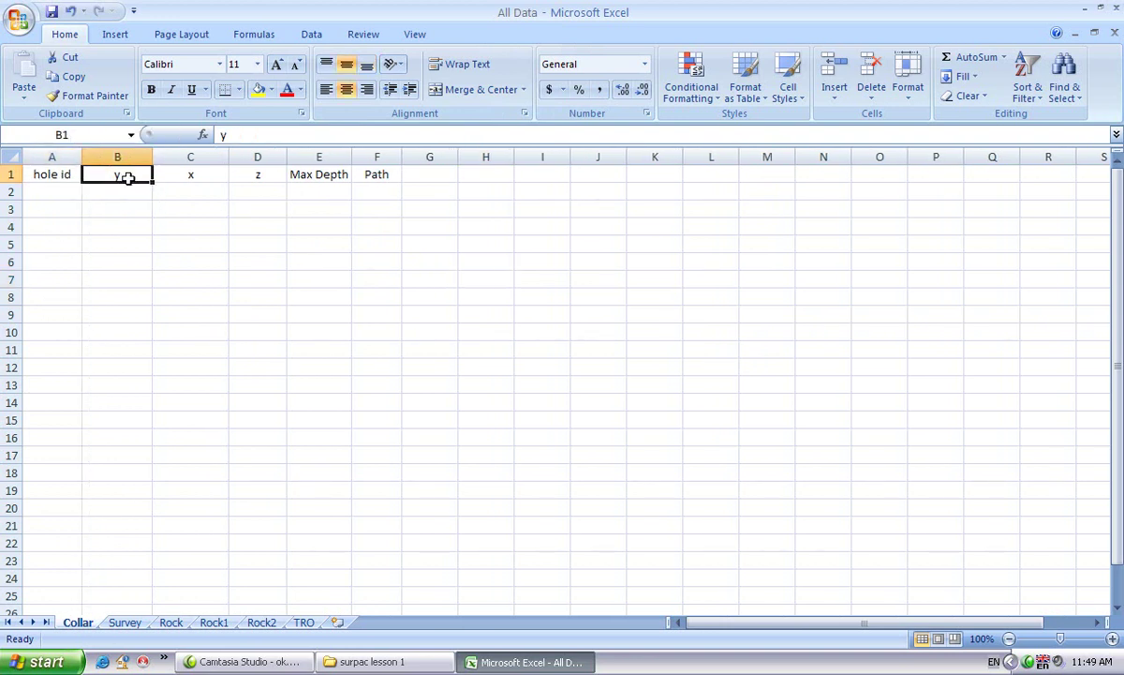
left_click(177, 176)
left_click(257, 174)
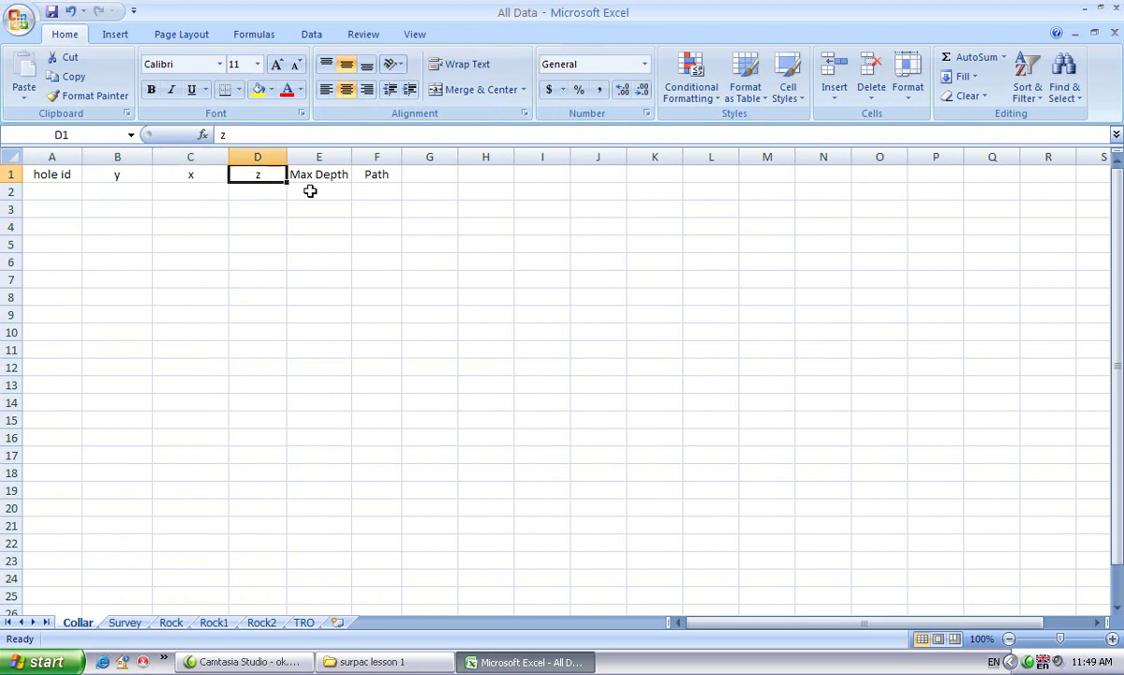
left_click_drag(286, 157, 297, 157)
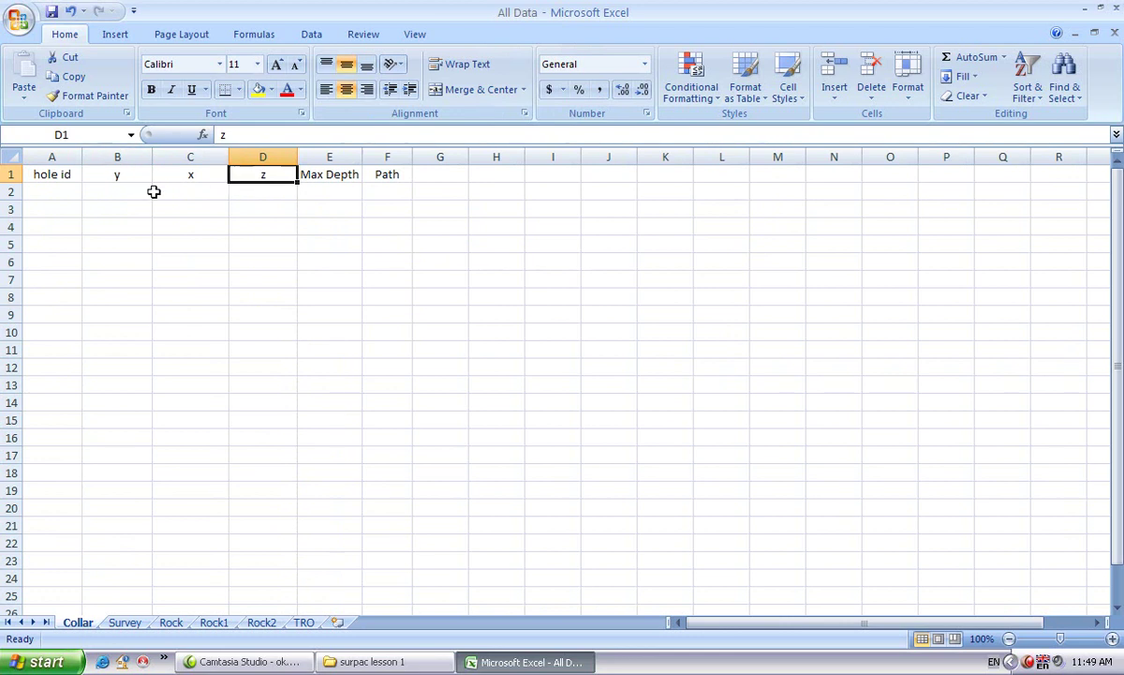
left_click(321, 174)
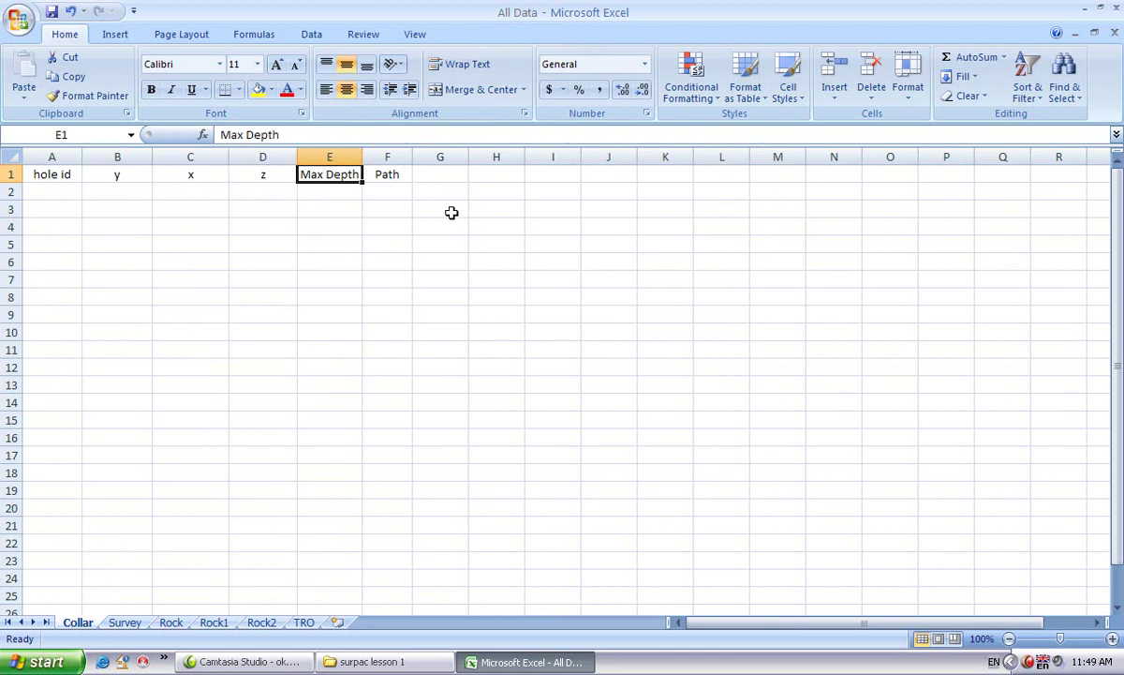
left_click(451, 213)
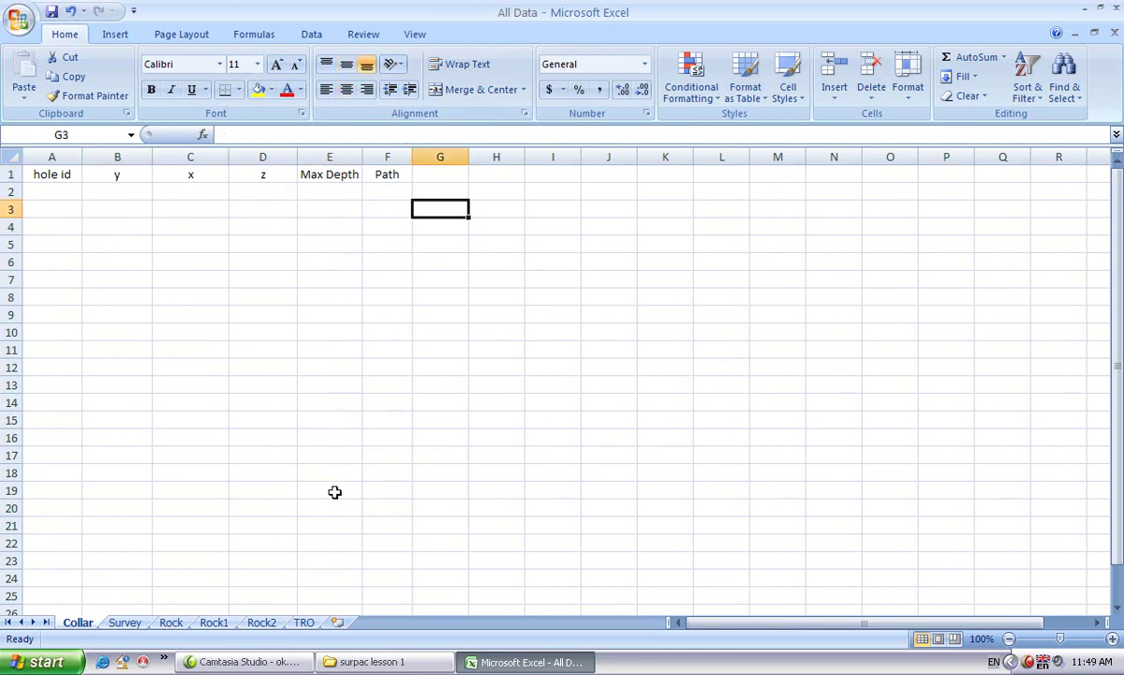
left_click(391, 174)
mouse_move(418, 159)
left_mouse_down()
mouse_move(389, 158)
mouse_move(423, 158)
left_mouse_up()
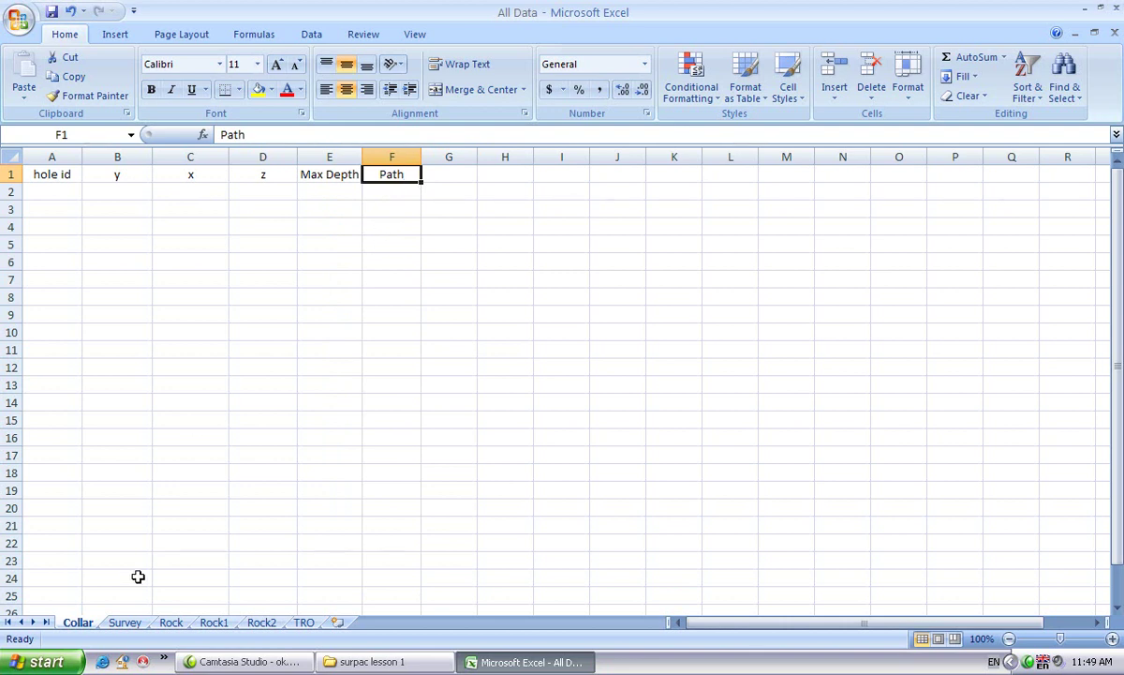
Step: Widen the Dip, hole_id and Max Depth columns on the Survey sheet so their headers have more room
left_click(124, 622)
left_click(412, 228)
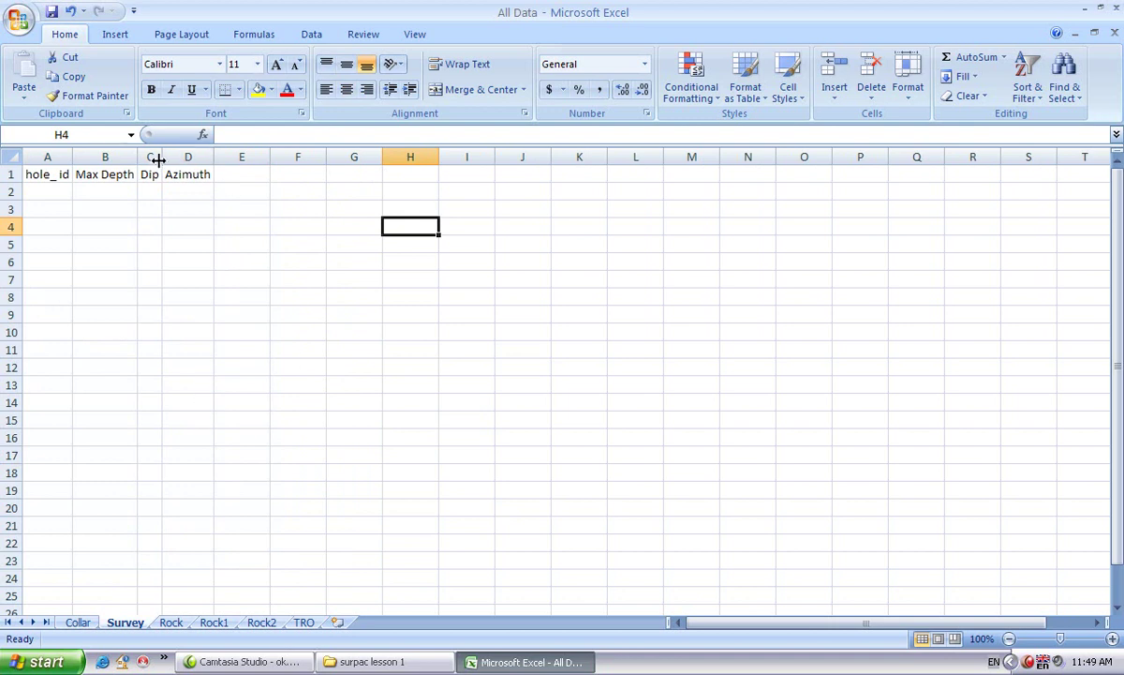
left_click_drag(162, 157, 177, 156)
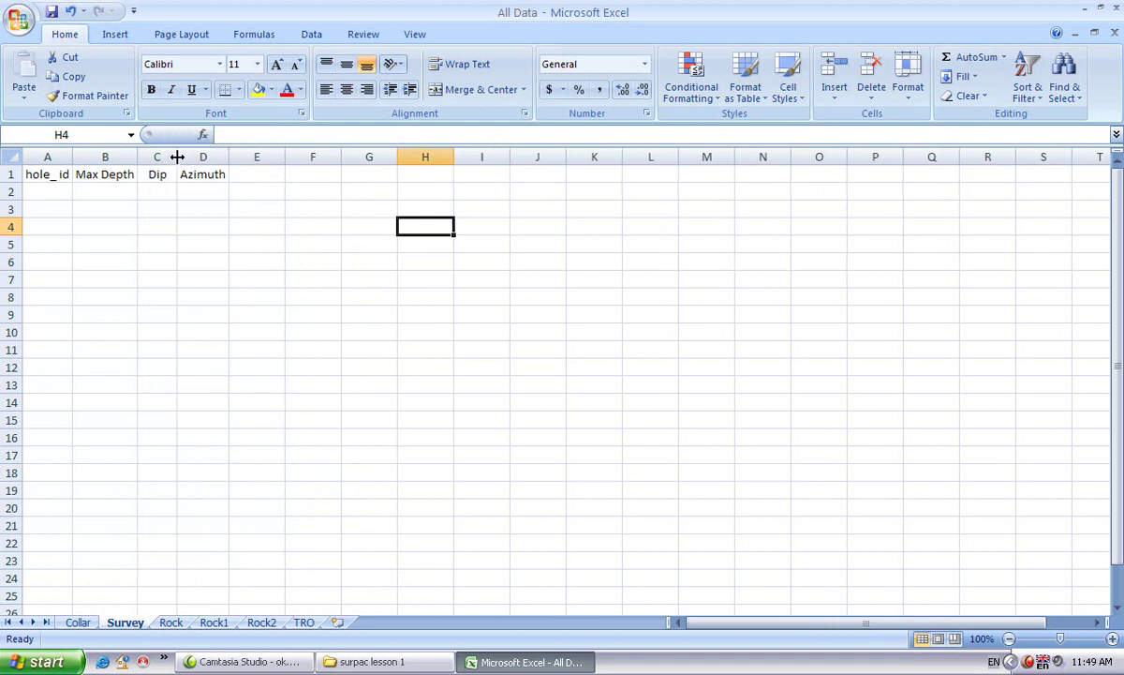
left_click(58, 173)
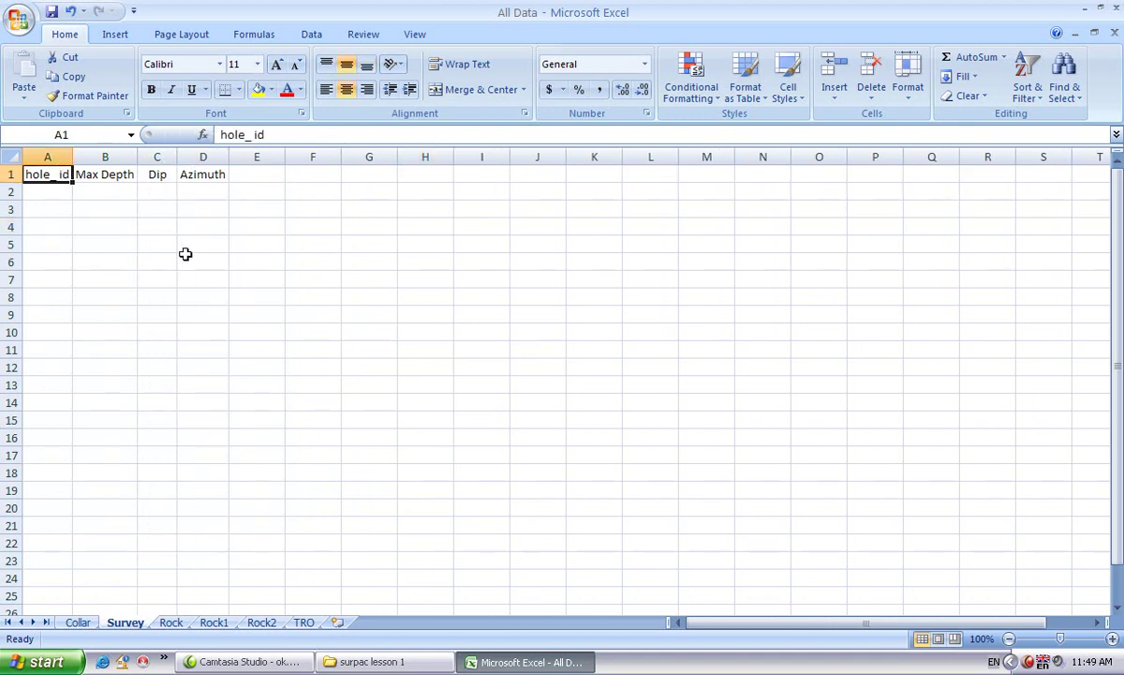
left_click_drag(74, 156, 147, 157)
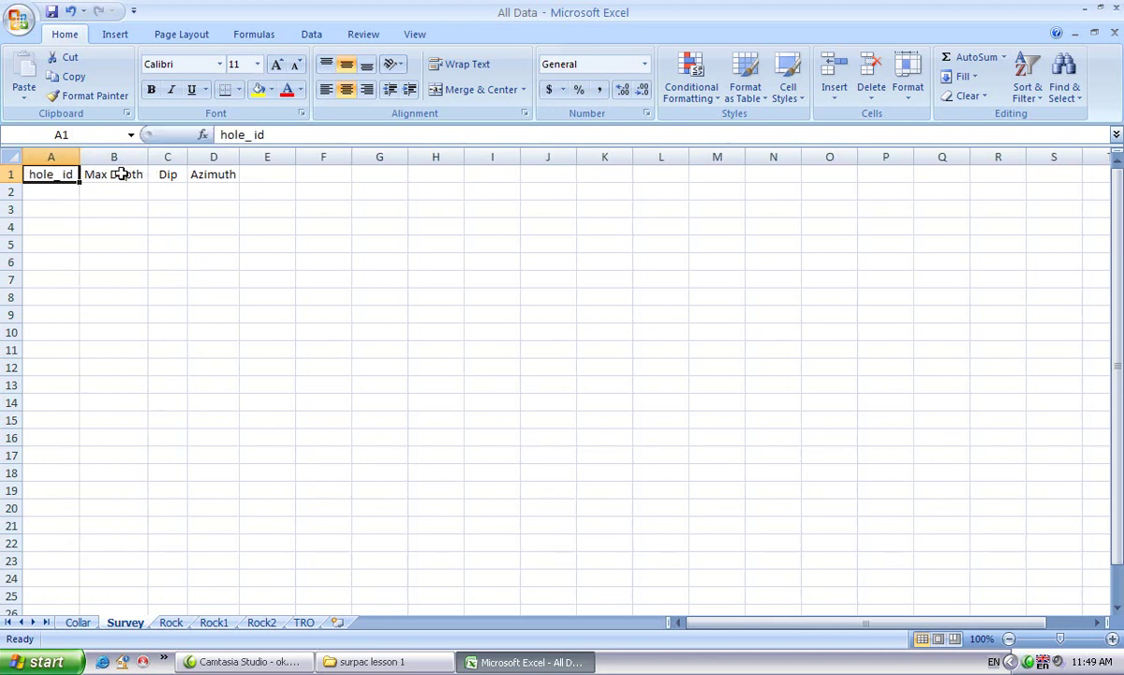
Step: Widen the Survey sheet's Dip column a little more and select the Azimuth header
left_click(119, 172)
left_click(165, 170)
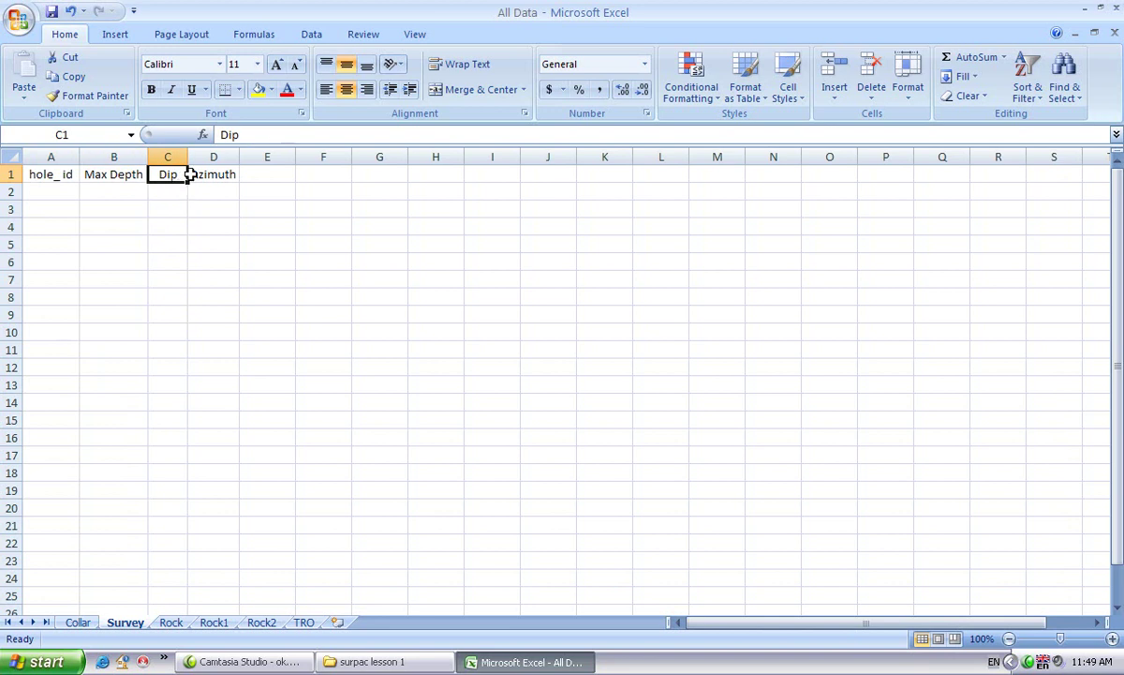
left_click_drag(186, 156, 193, 157)
left_click(225, 175)
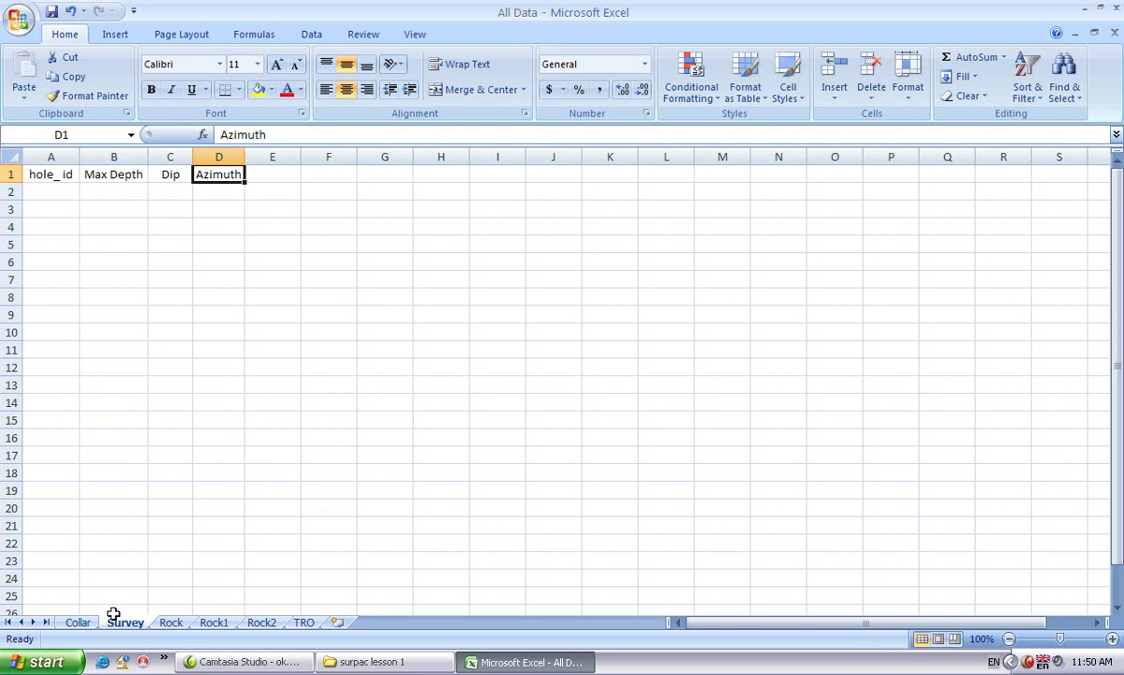
Step: Compare the column headers of the Collar, Survey, Rock, Rock1 and Rock2 sheets
left_click(78, 623)
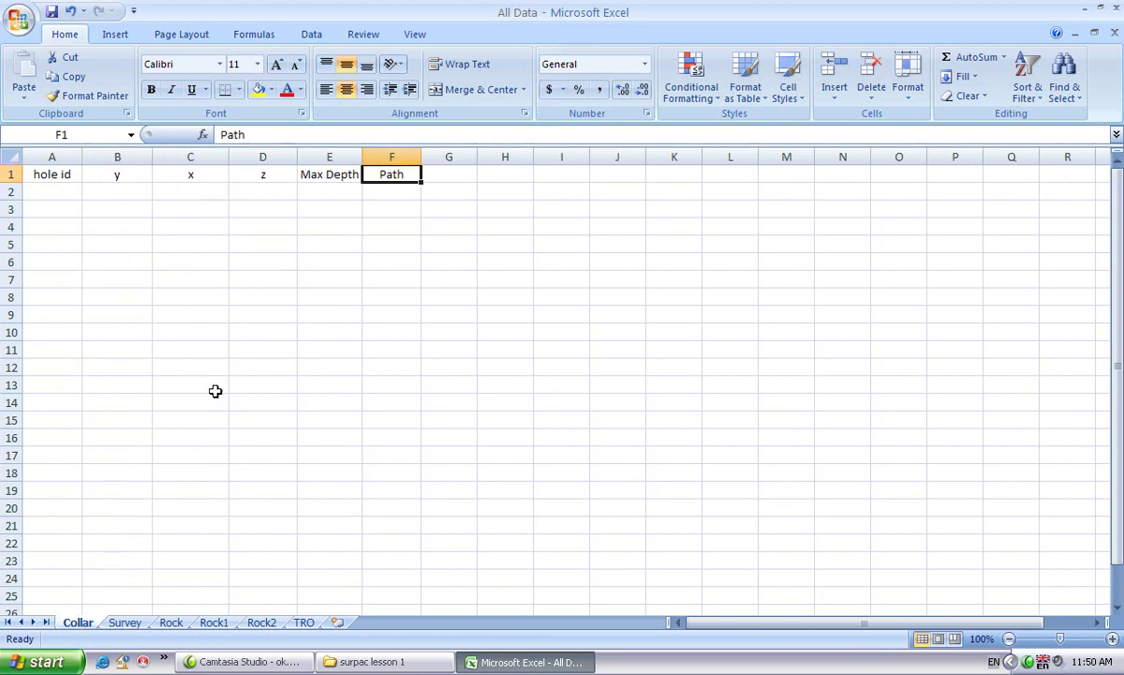
left_click(125, 623)
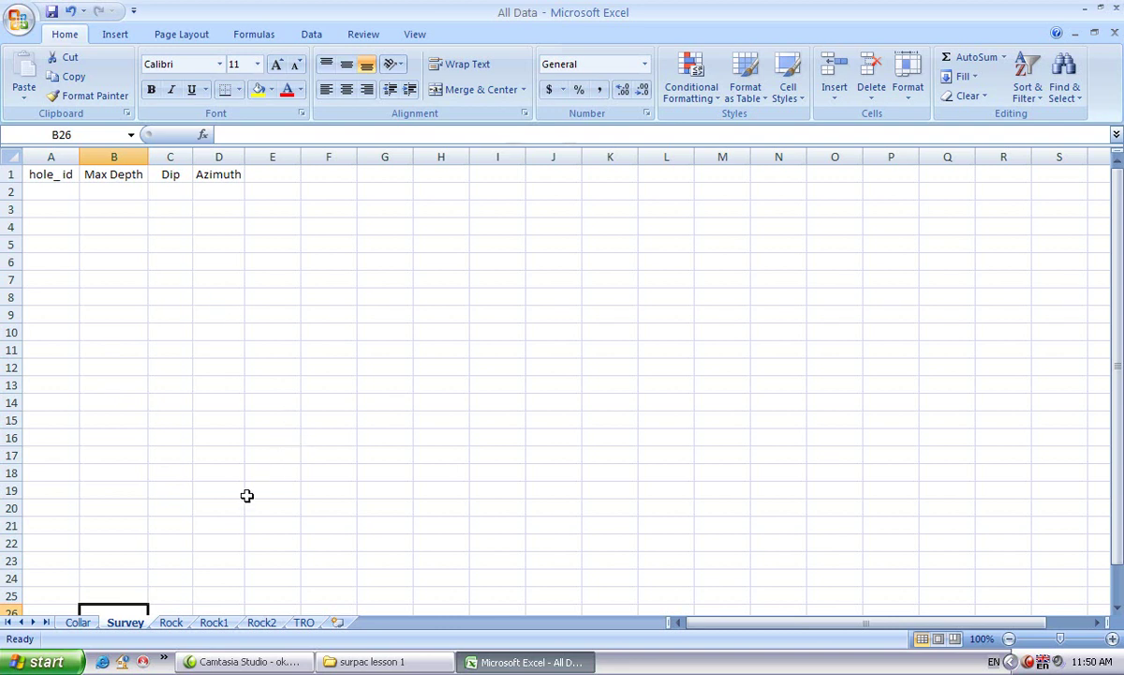
left_click(172, 623)
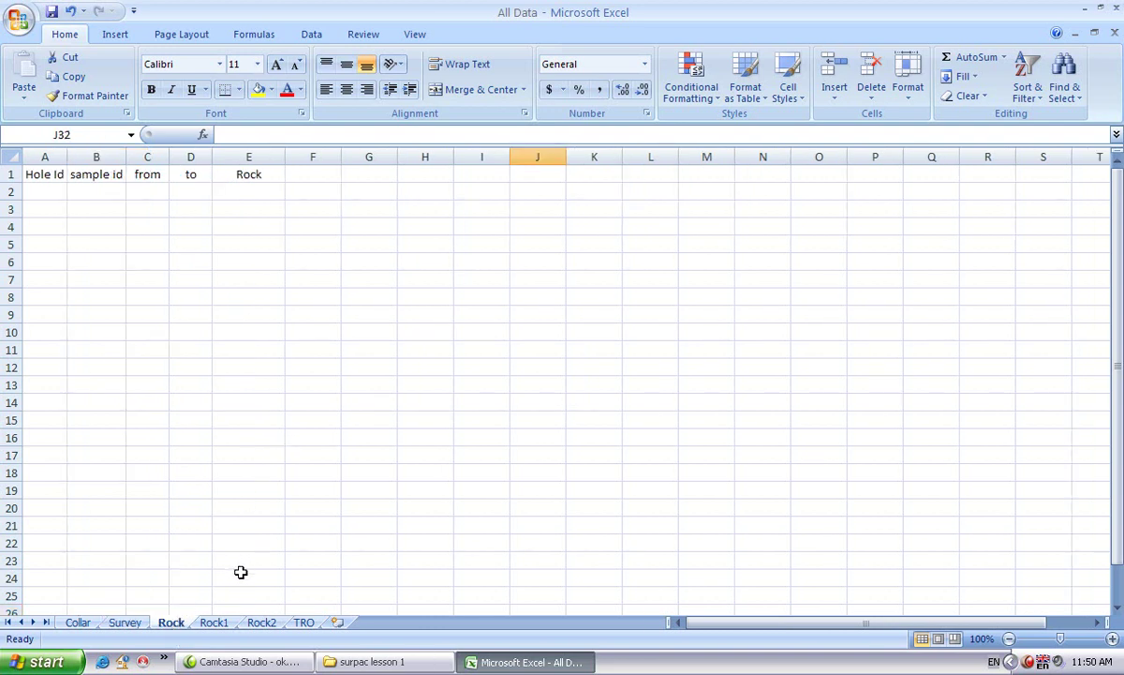
left_click(216, 624)
left_click(263, 623)
Step: Widen the Hole Id column on the Rock sheet and select its header
left_click(171, 623)
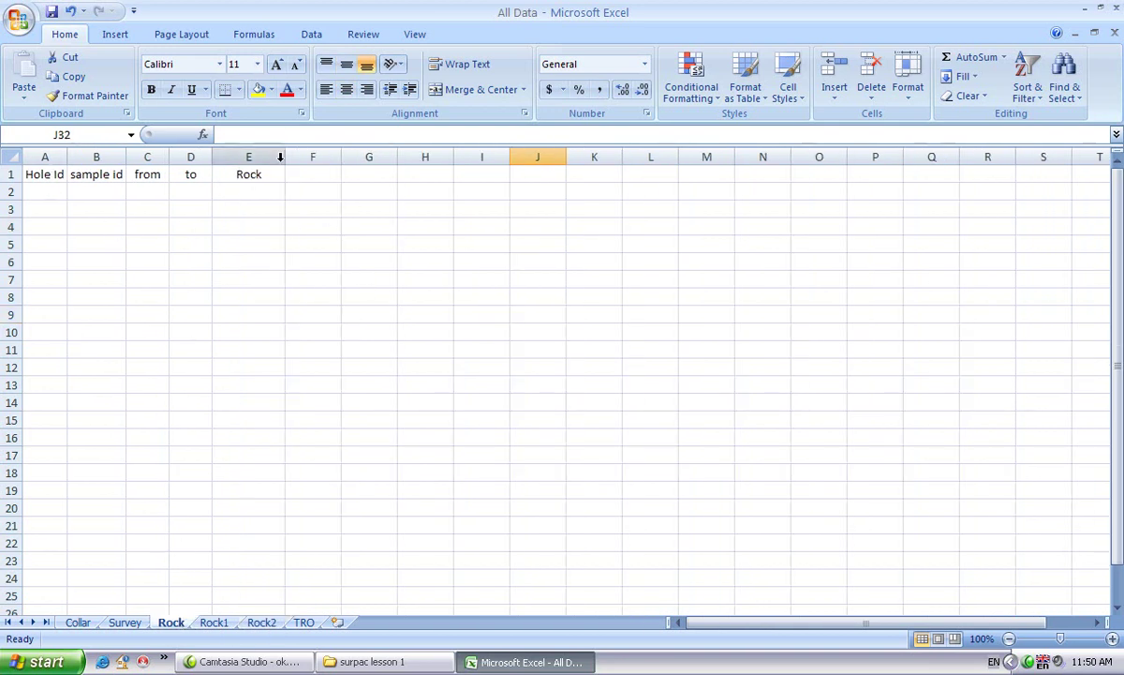
left_click_drag(66, 156, 82, 156)
left_click(55, 173)
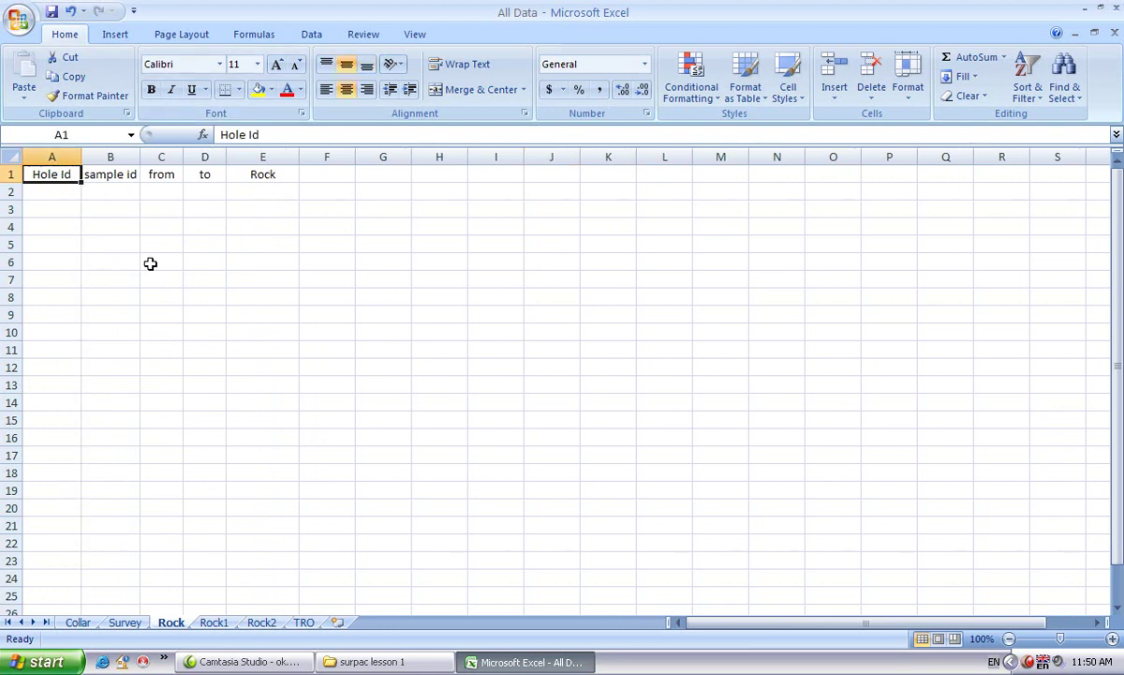
Step: Examine the sample id, from, to and Rock columns on the Rock sheet
left_click(107, 170)
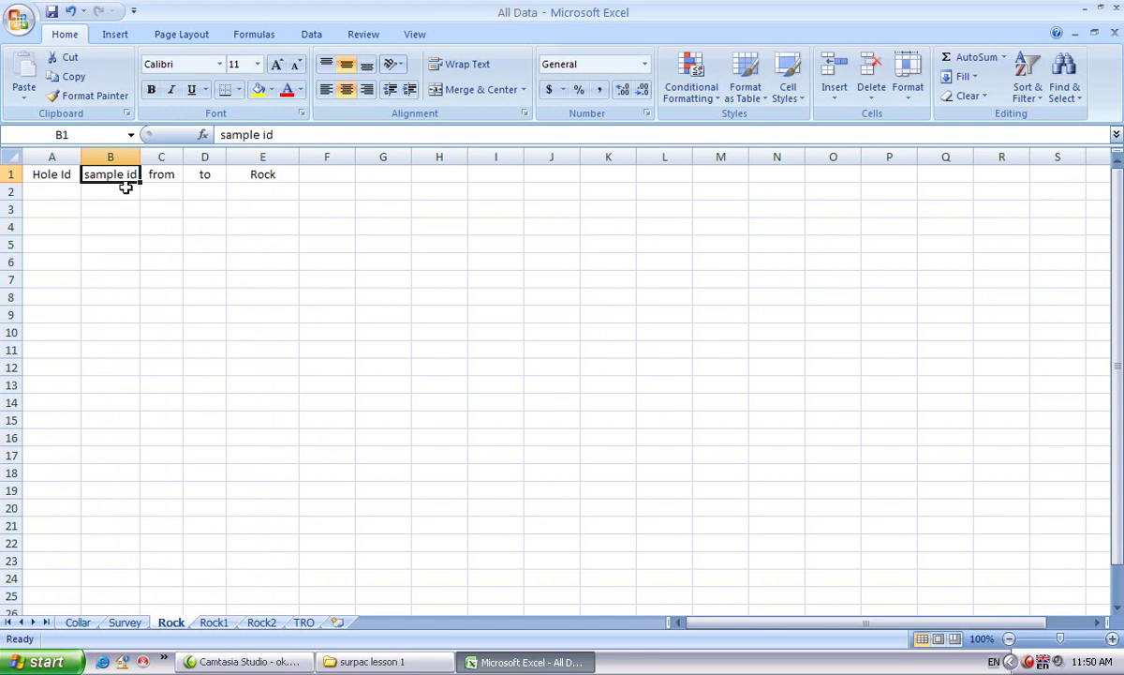
left_click(151, 174)
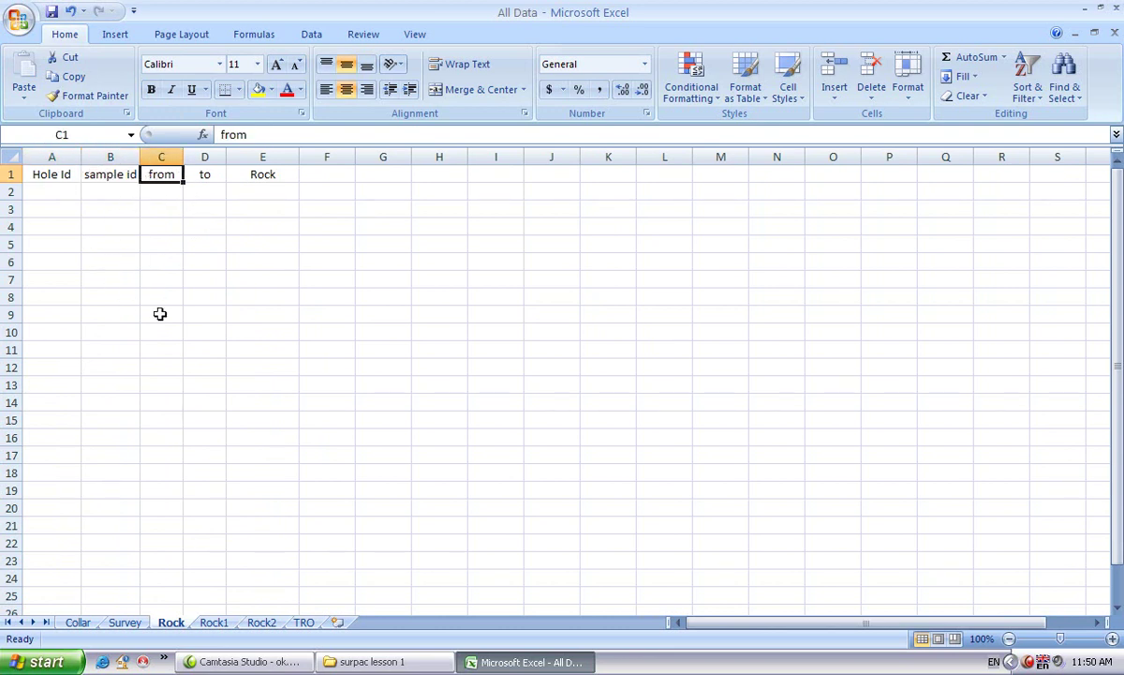
left_click(150, 191)
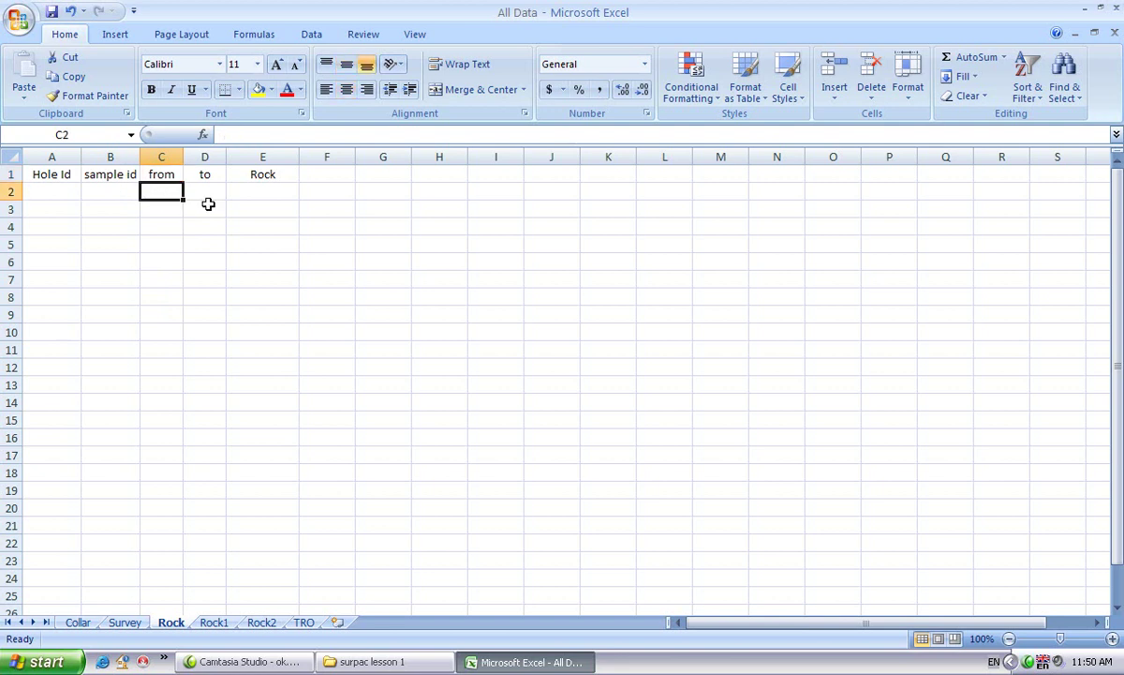
left_click(208, 191)
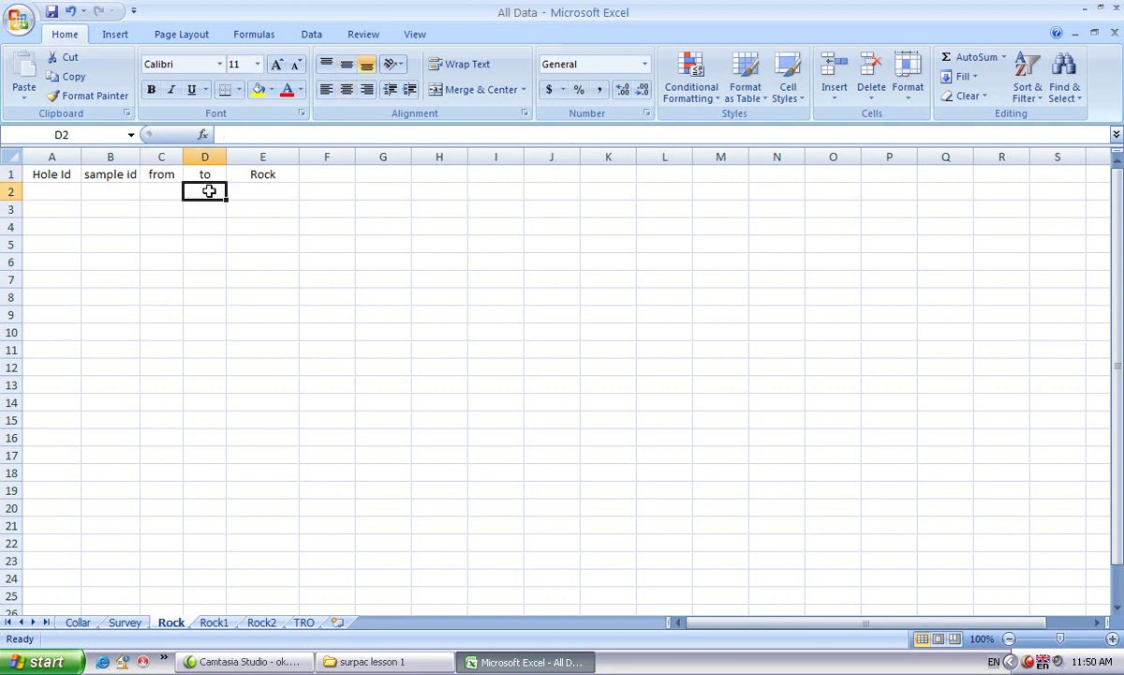
left_click(155, 190)
left_click(190, 191)
left_click(251, 197)
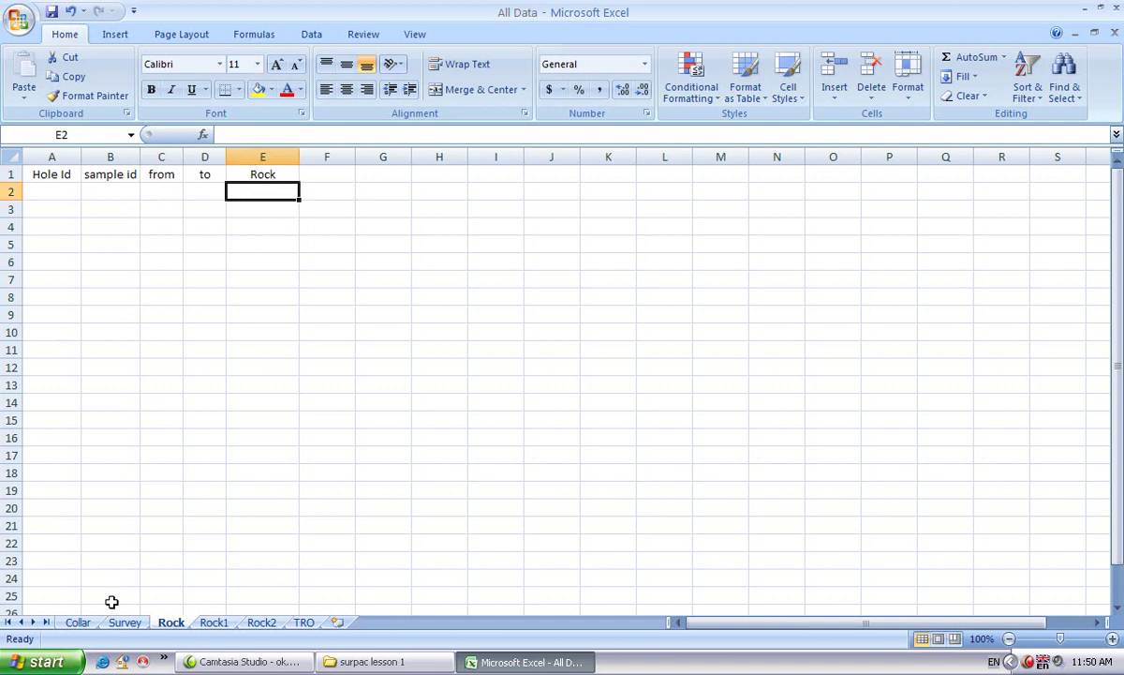
left_click(269, 170)
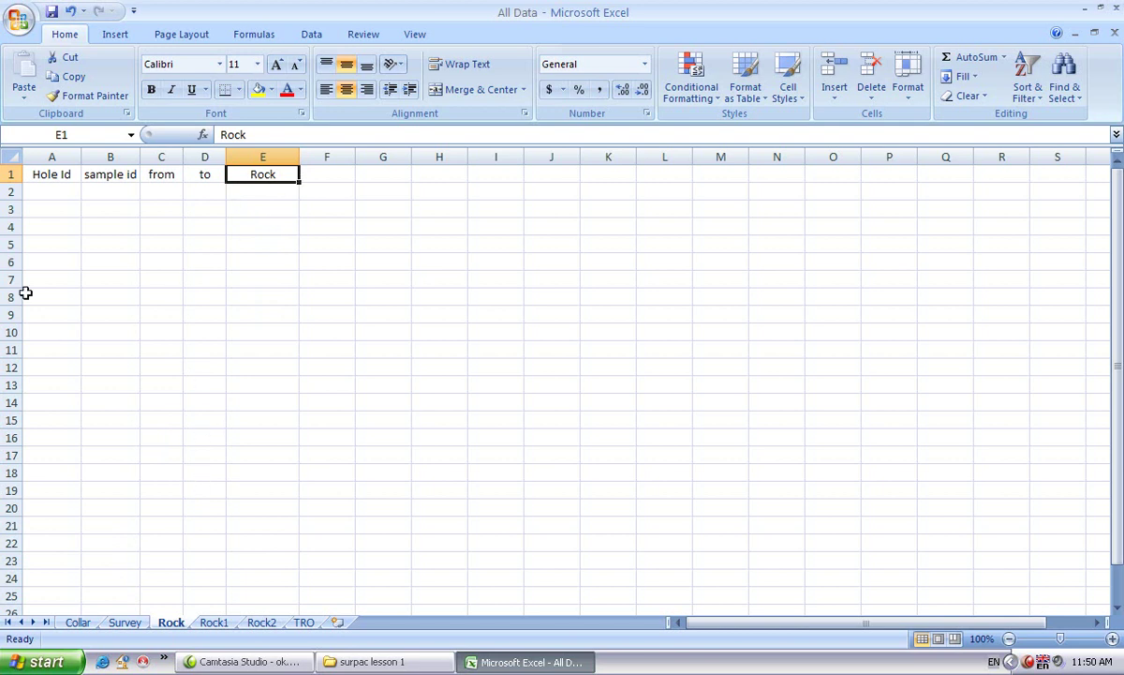
Step: Widen the hole id column on the Rock1 sheet and select the rock1 header
left_click(213, 623)
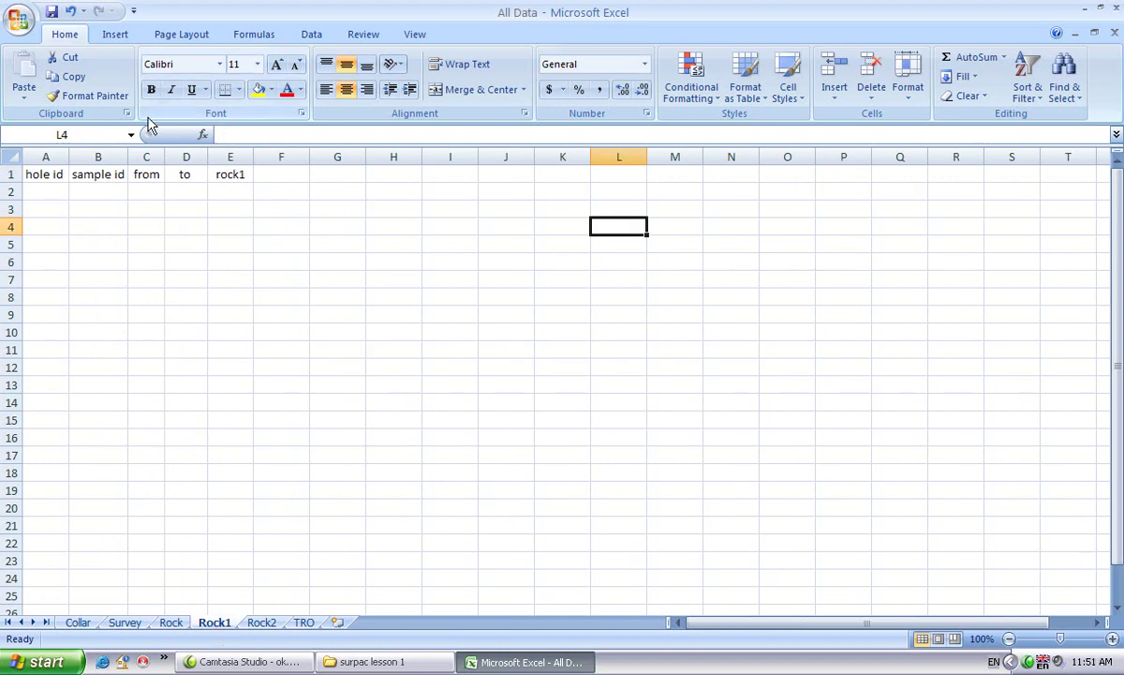
left_click_drag(69, 150, 81, 151)
left_click(257, 174)
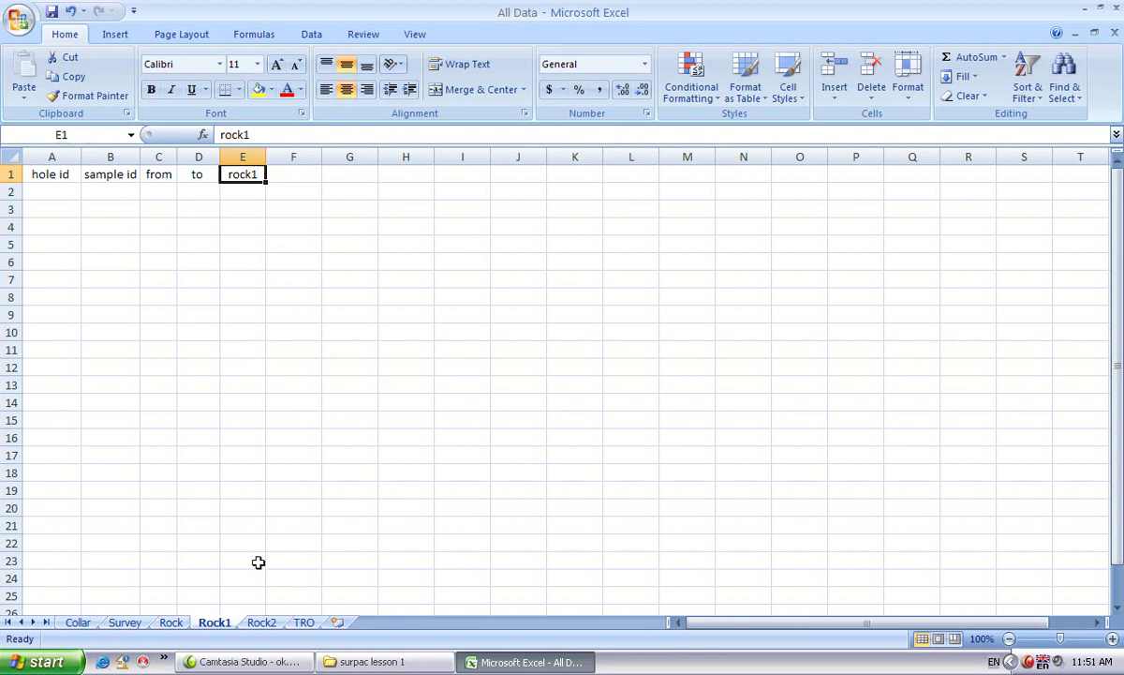
Step: Widen the to and rock2 columns slightly on the Rock2 sheet
left_click(261, 622)
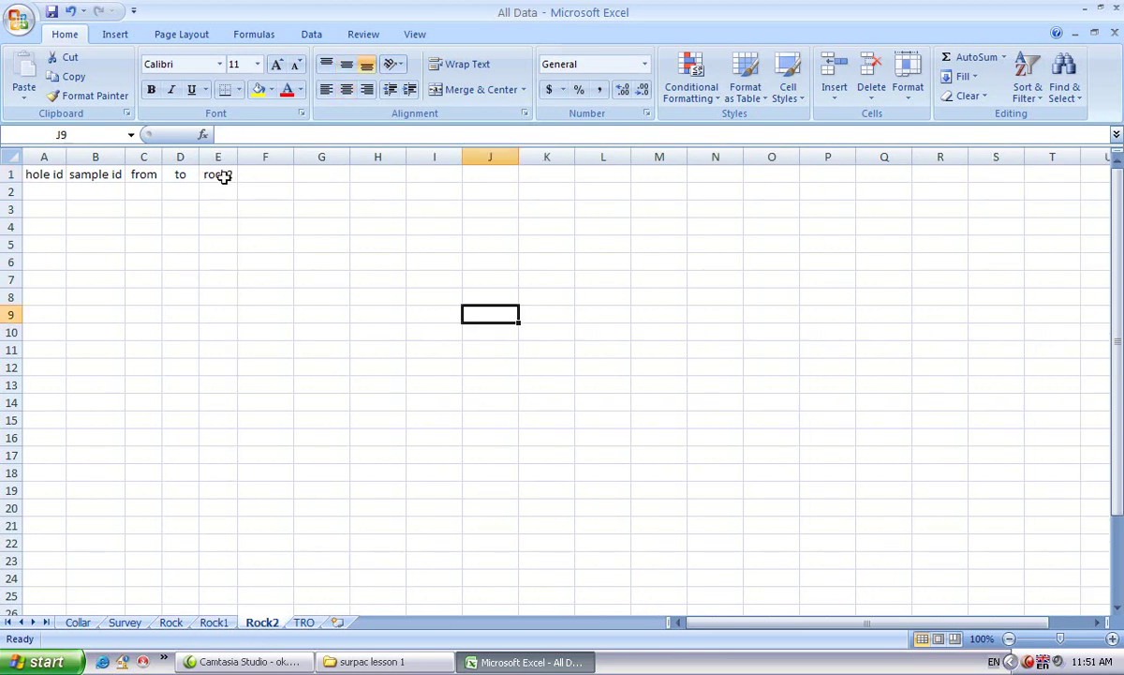
left_click_drag(198, 157, 254, 156)
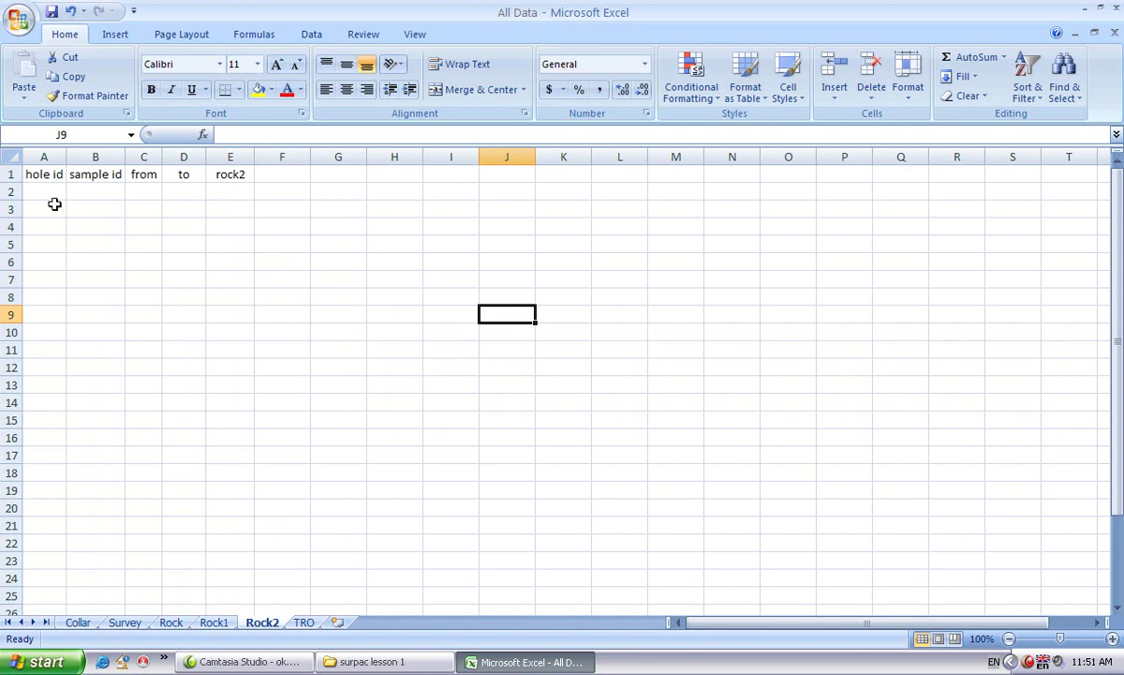
Step: Examine the from and to columns on the Rock2 sheet
left_click(150, 192)
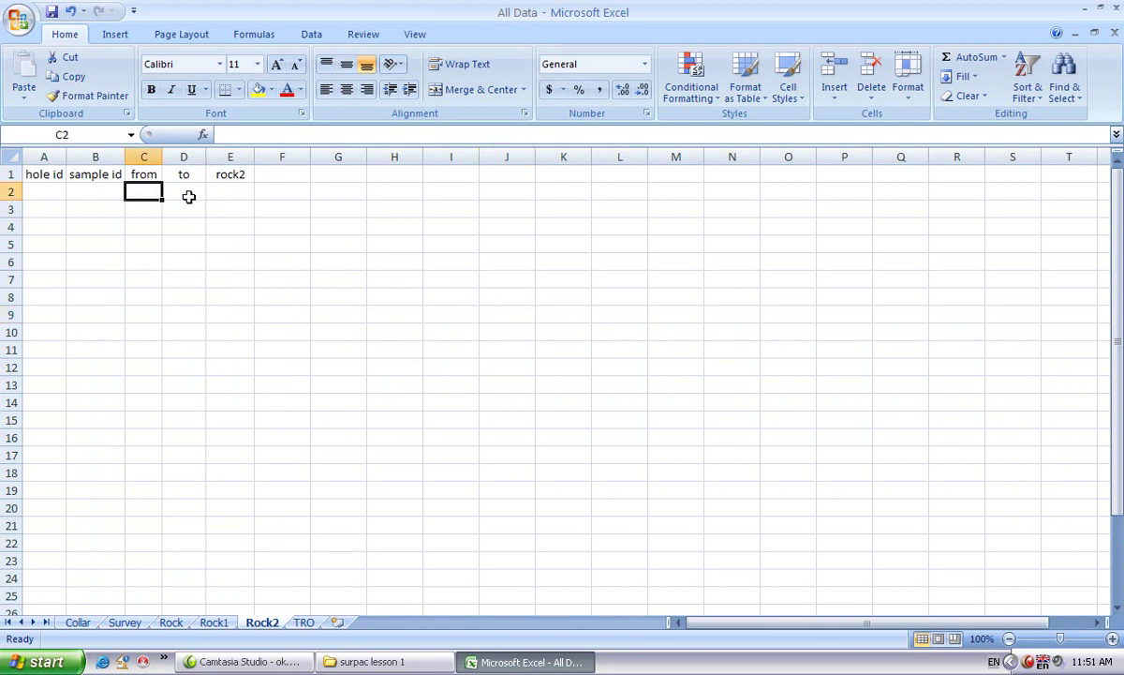
left_click(190, 193)
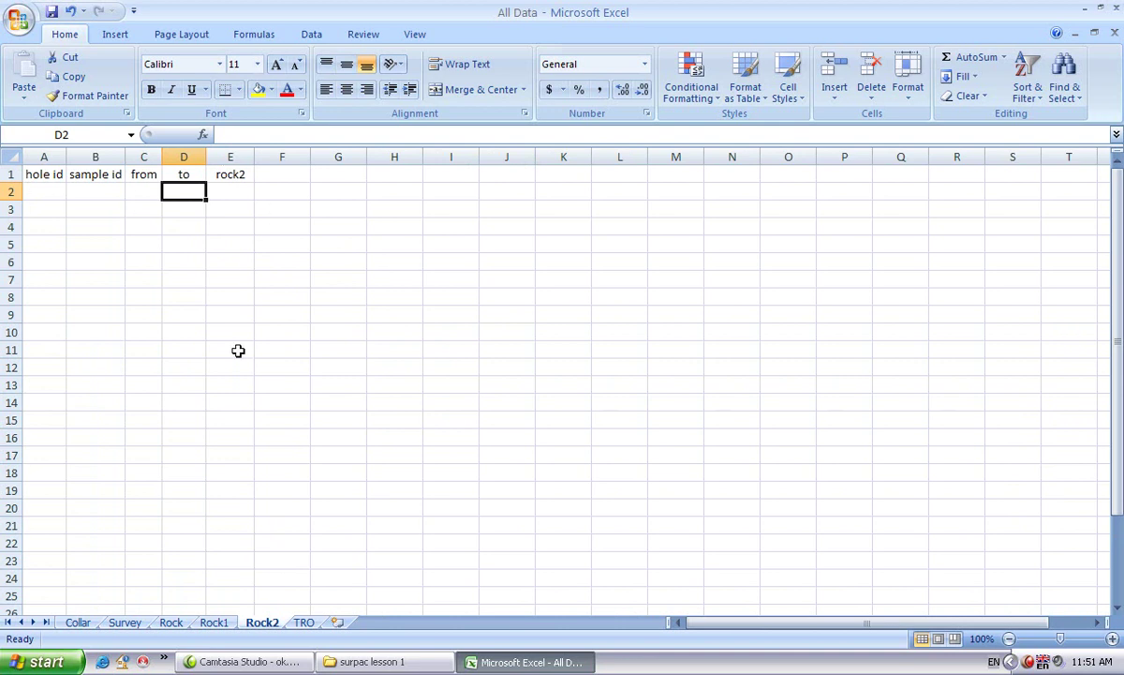
Step: Widen the TrO column on the TRO sheet and select its header cell
left_click(303, 622)
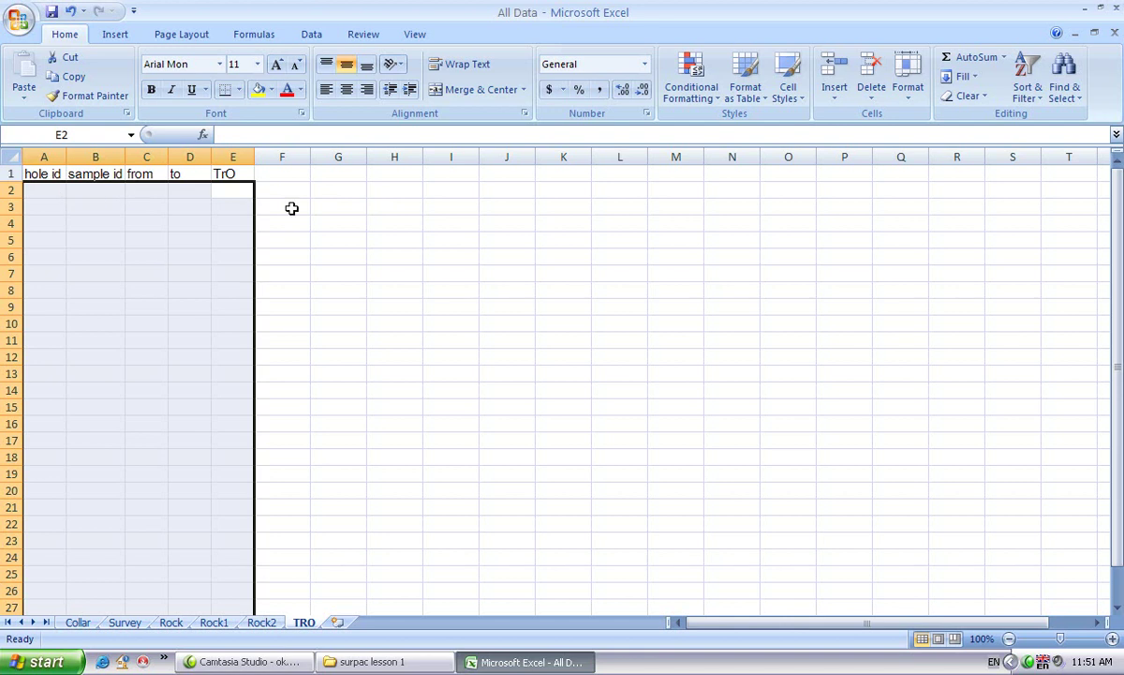
left_click(338, 234)
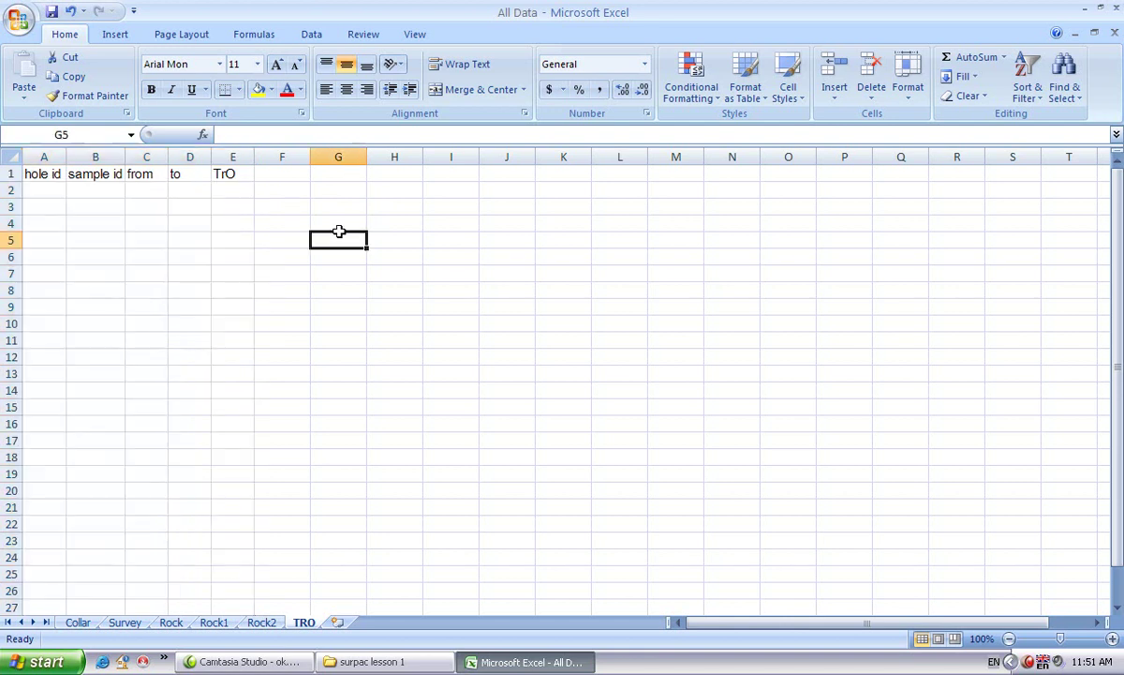
left_click_drag(252, 156, 271, 156)
left_click(230, 173)
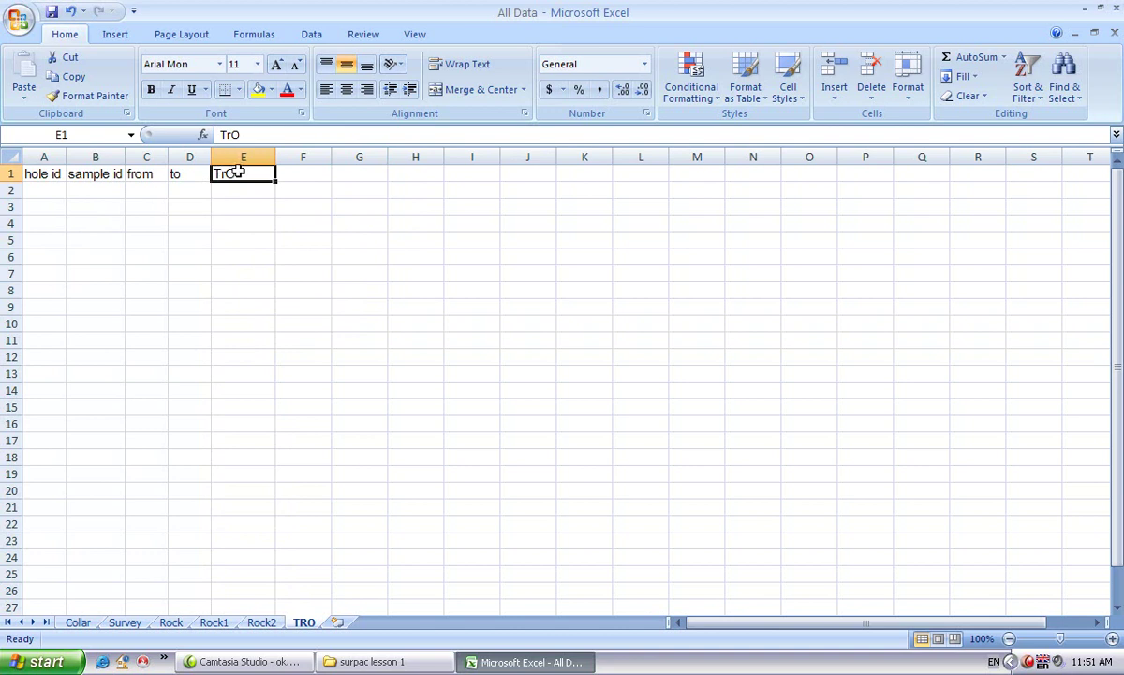
Step: Widen the hole id and sample id columns on the TRO sheet
left_click_drag(66, 157, 85, 157)
left_click(53, 156)
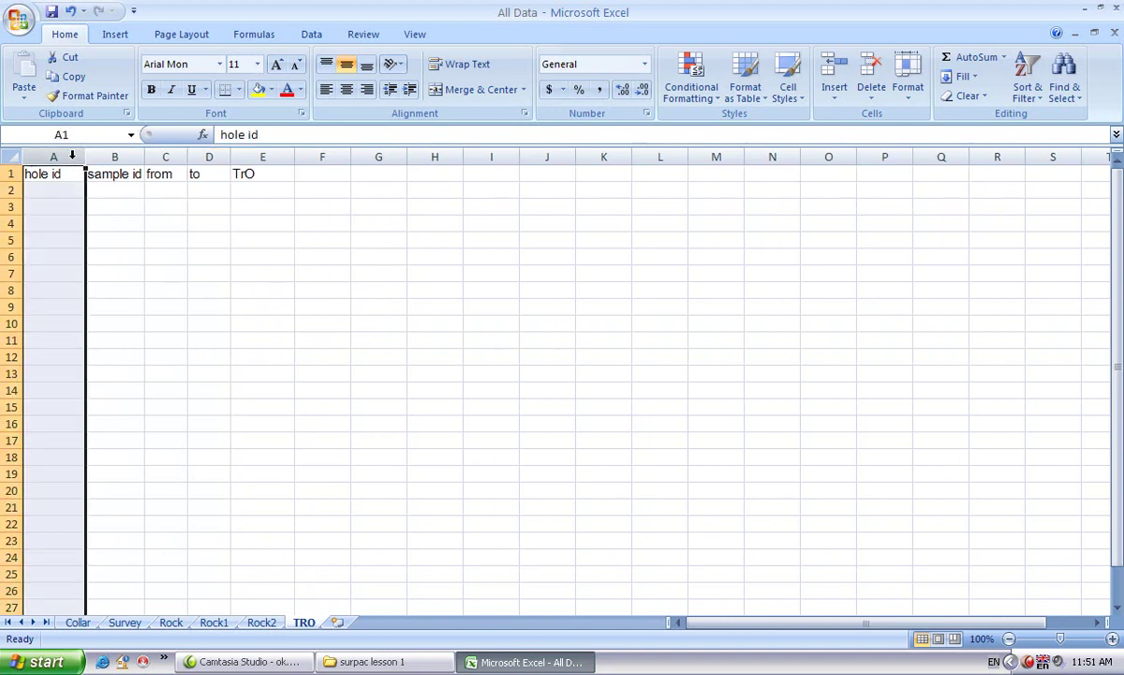
left_click(116, 156)
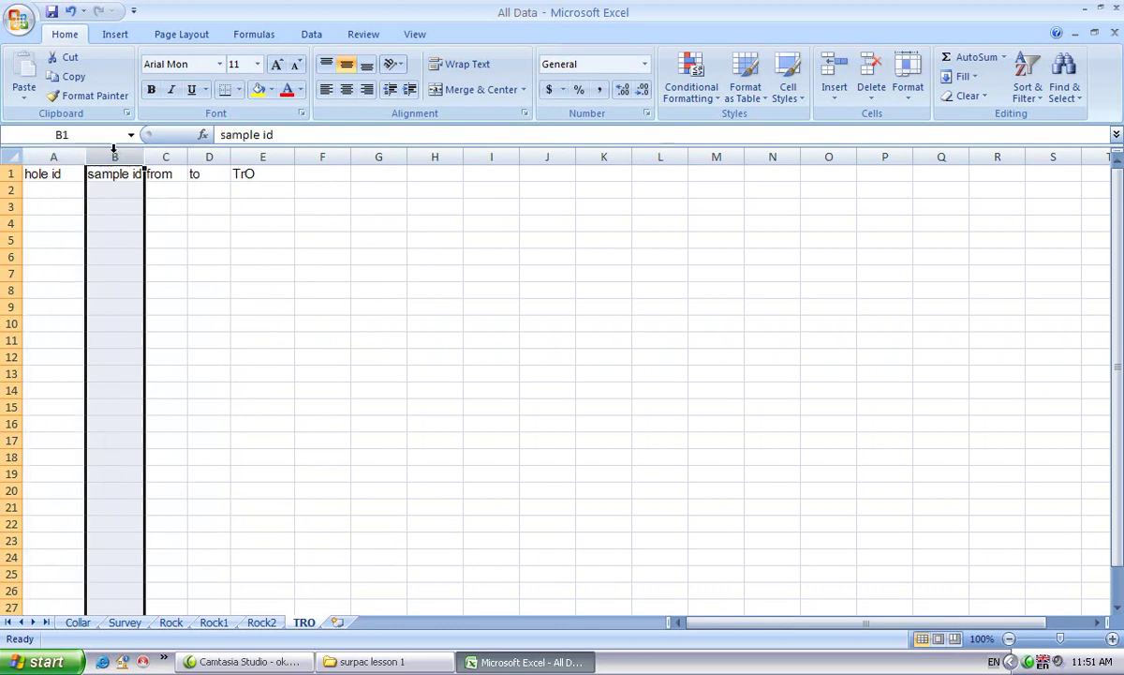
left_click_drag(143, 157, 150, 156)
left_click(173, 157)
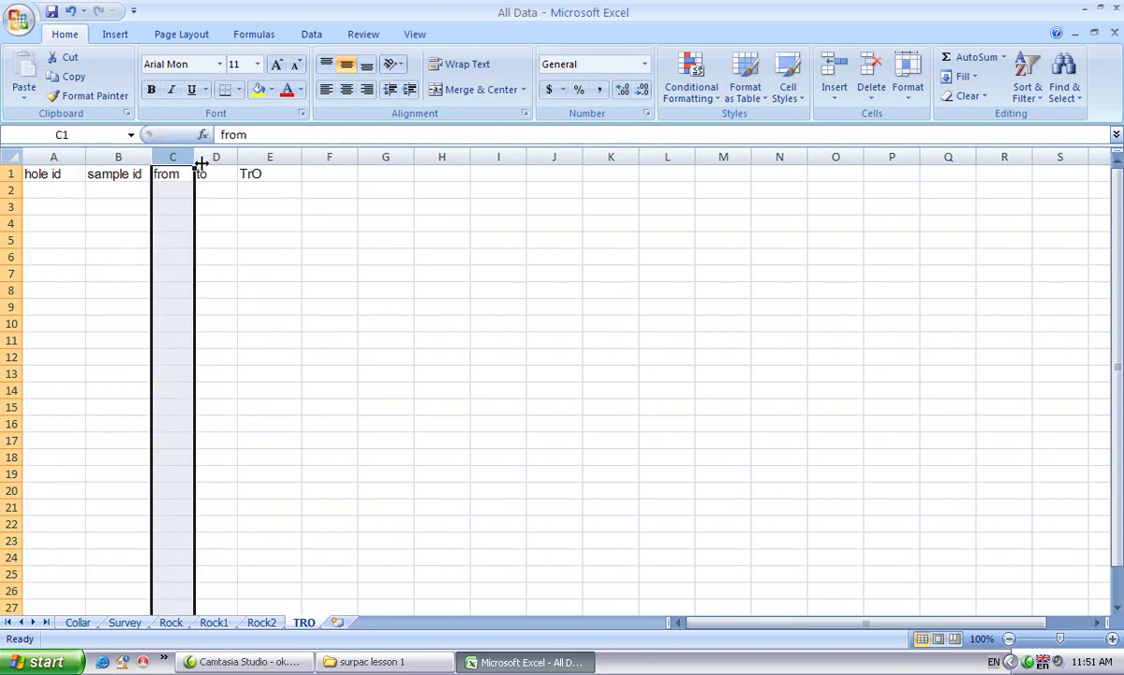
Step: Examine the to and TrO columns on the TRO sheet, ending on the TrO header cell
left_click(218, 156)
left_click(280, 157)
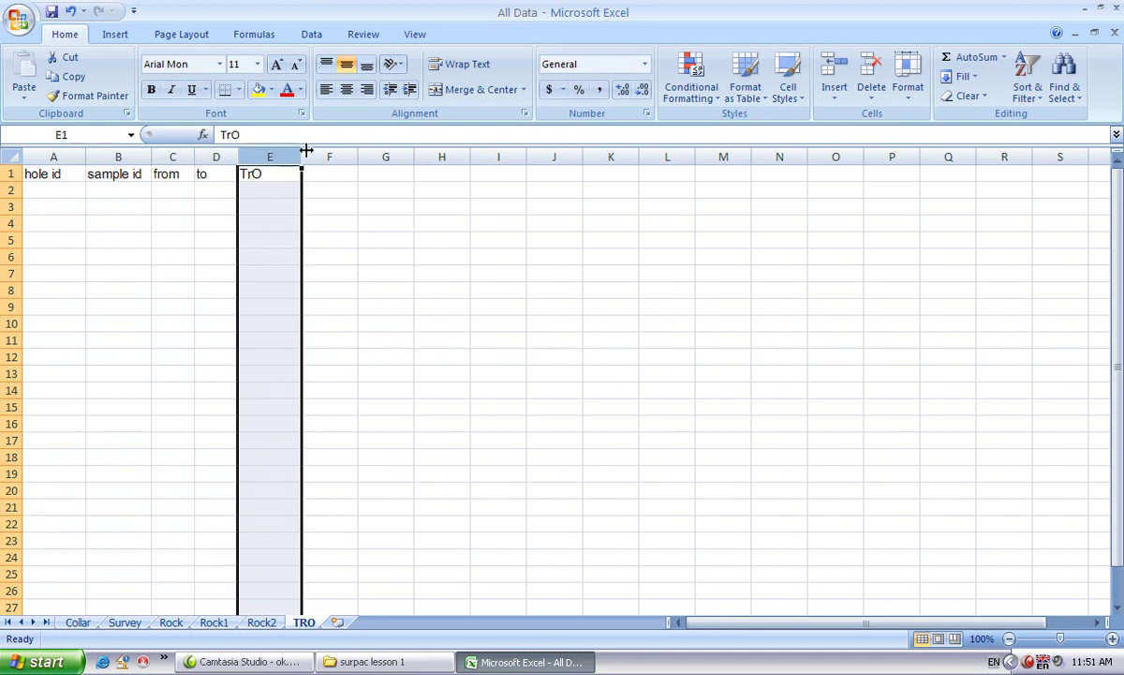
left_click(426, 207)
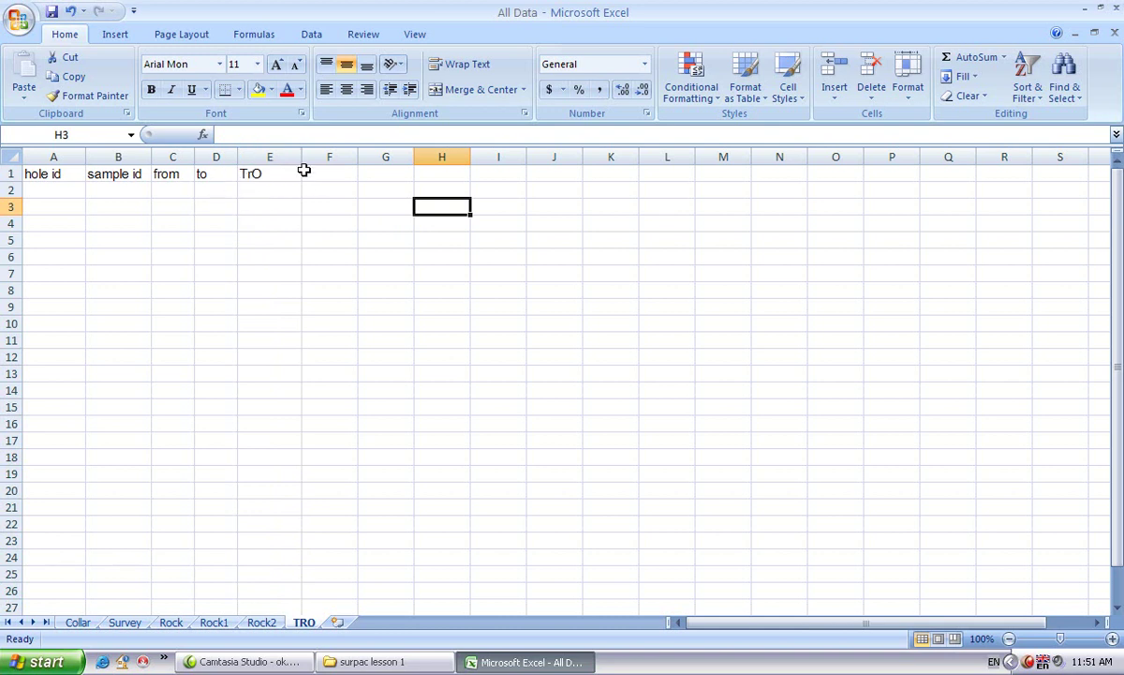
left_click(251, 174)
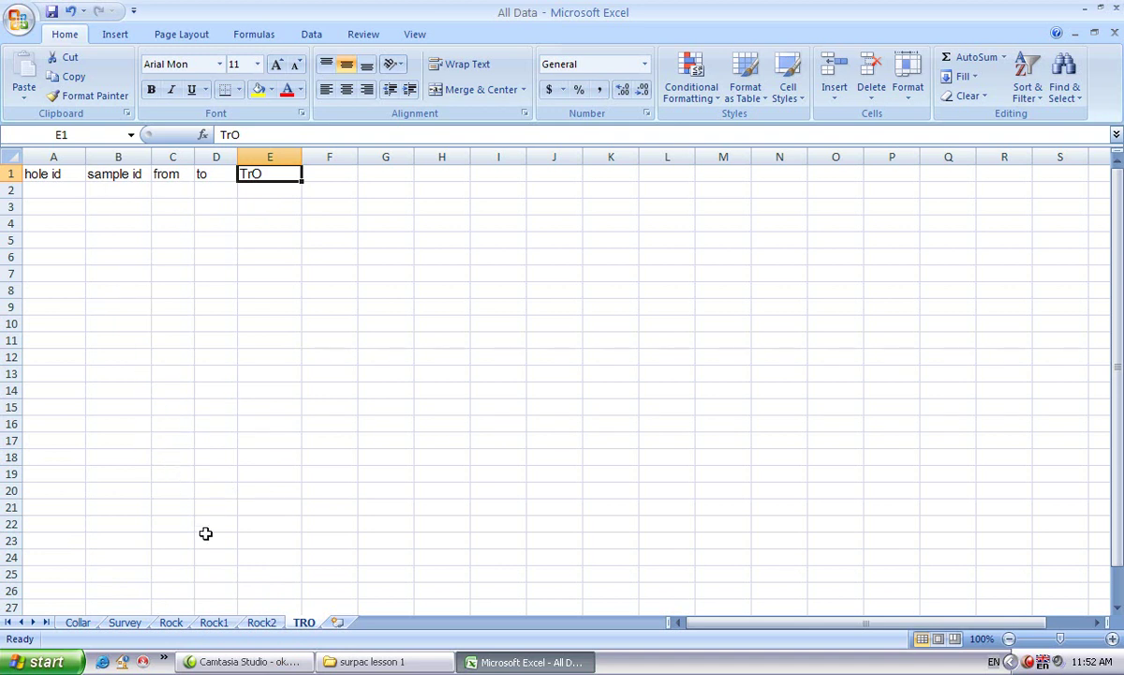
Step: Return All Data to its Collar sheet and open the drill collar data workbook from the surpac lesson 1 folder
left_click(83, 623)
left_click(392, 662)
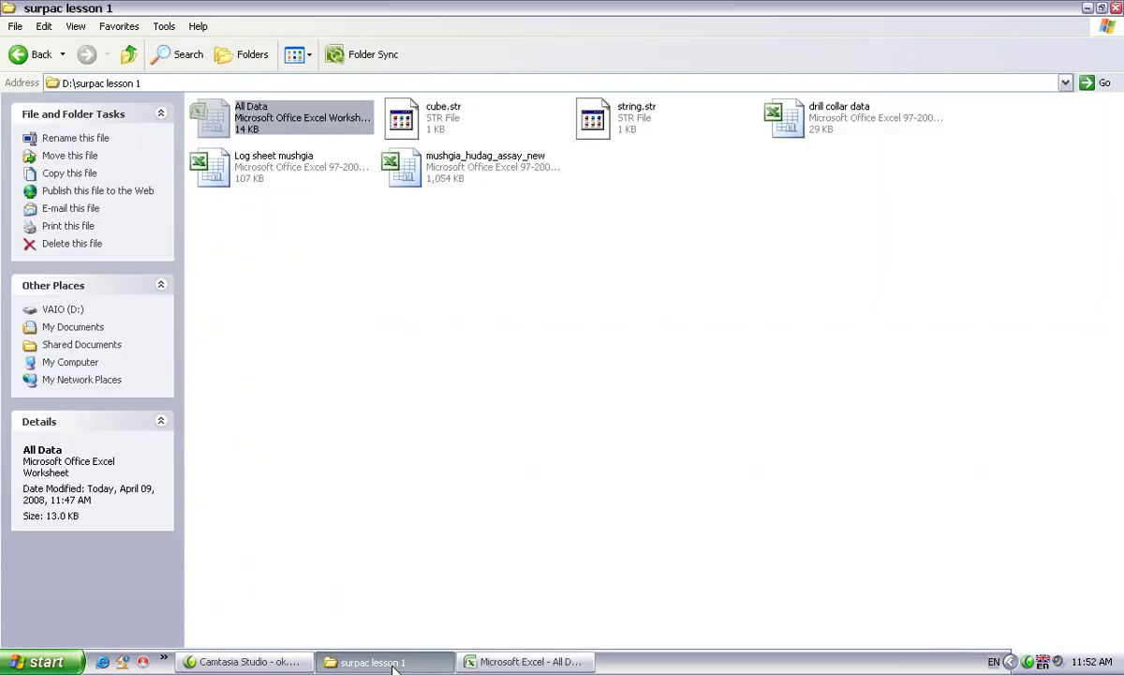
left_click(215, 178)
left_click(453, 178)
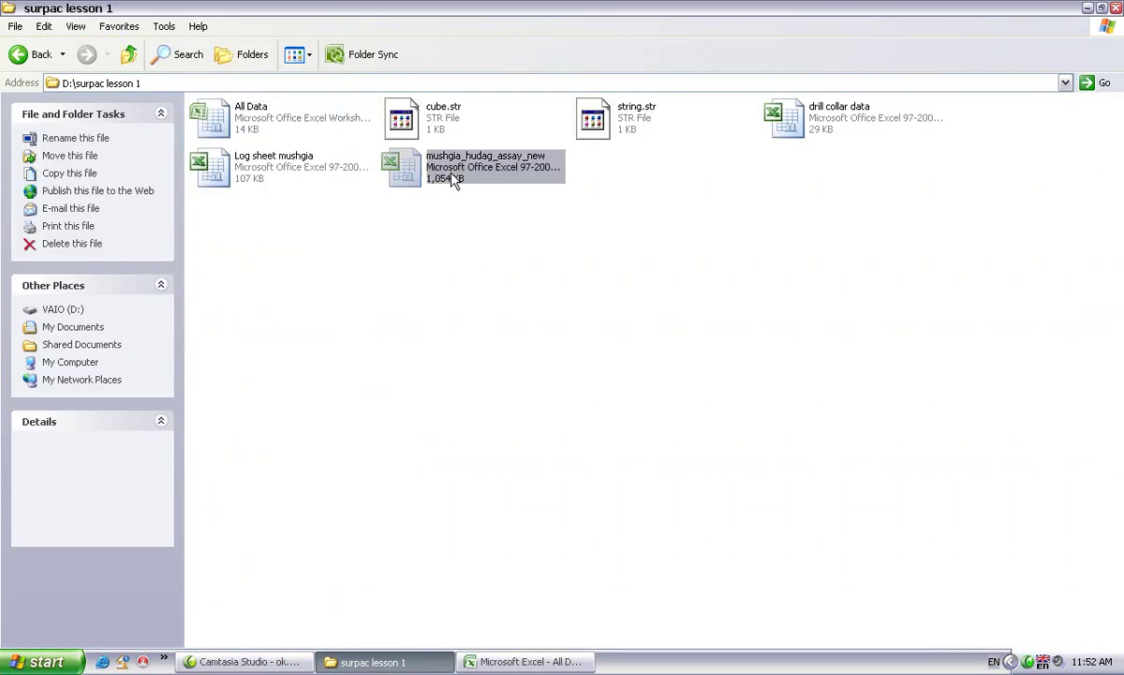
left_click(243, 178)
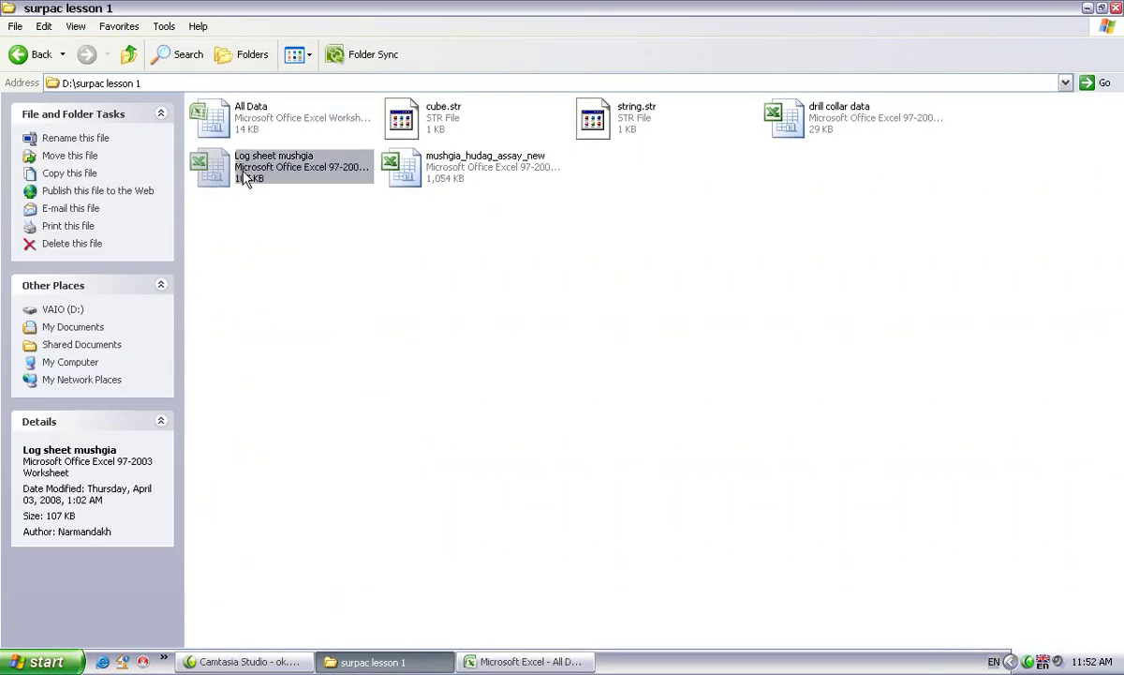
left_click(841, 127)
left_click(486, 176)
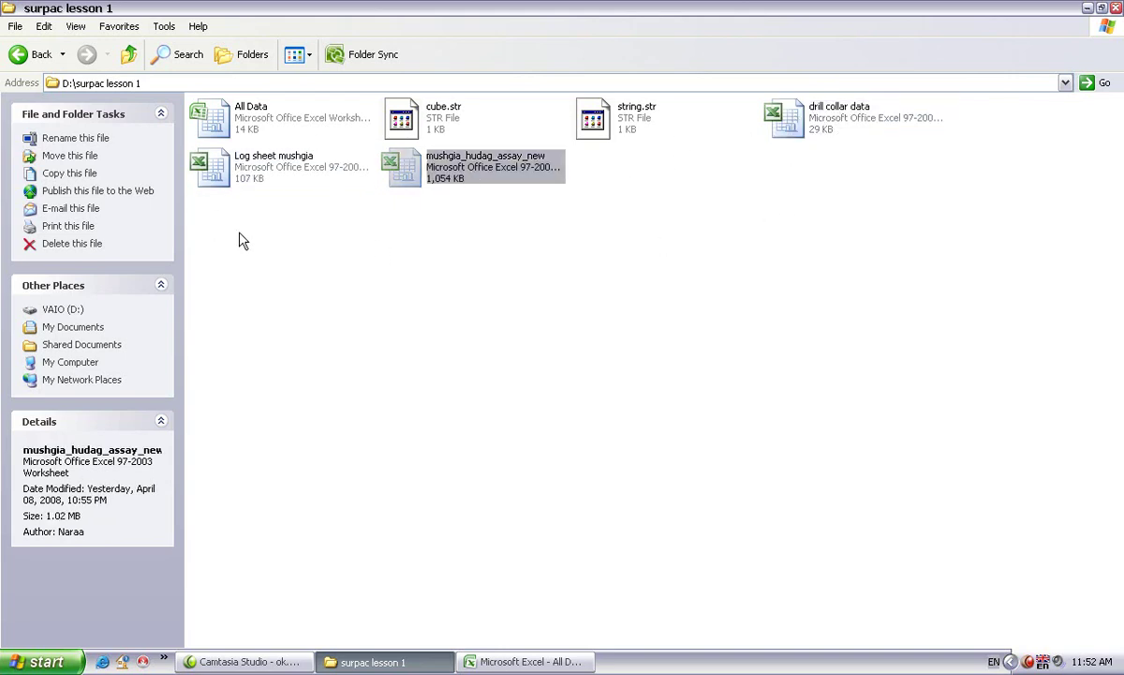
double_click(780, 120)
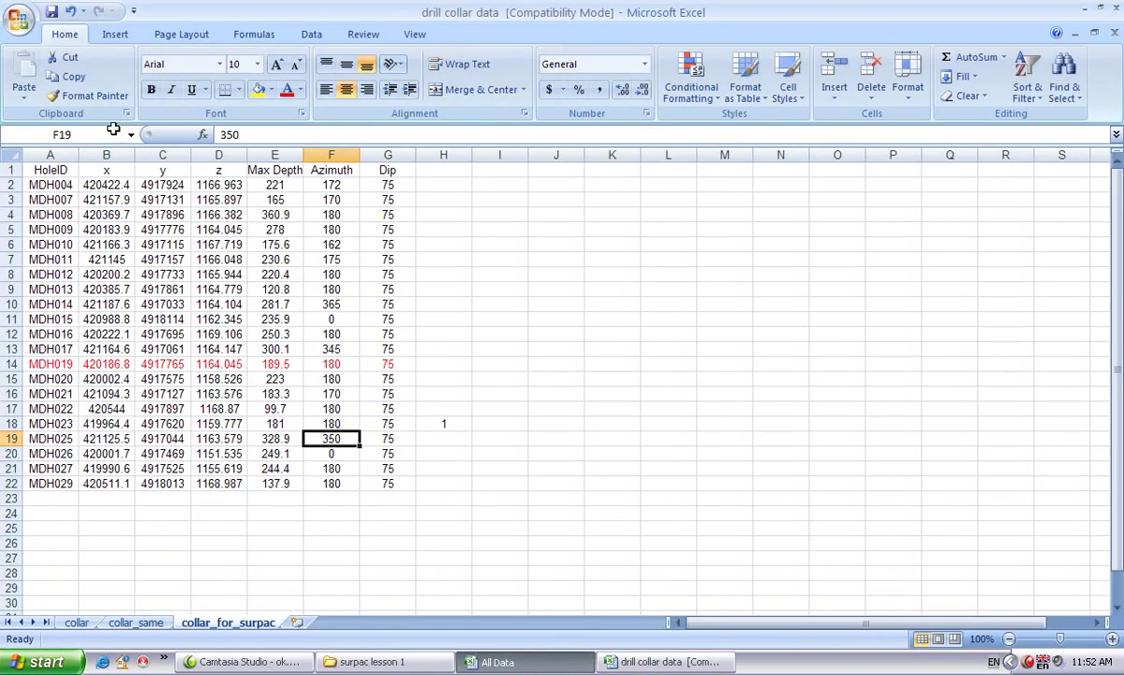
Step: Review the collar, collar_same and collar_for_surpac sheets of drill collar data, ending on collar_for_surpac
left_click(135, 623)
left_click(82, 624)
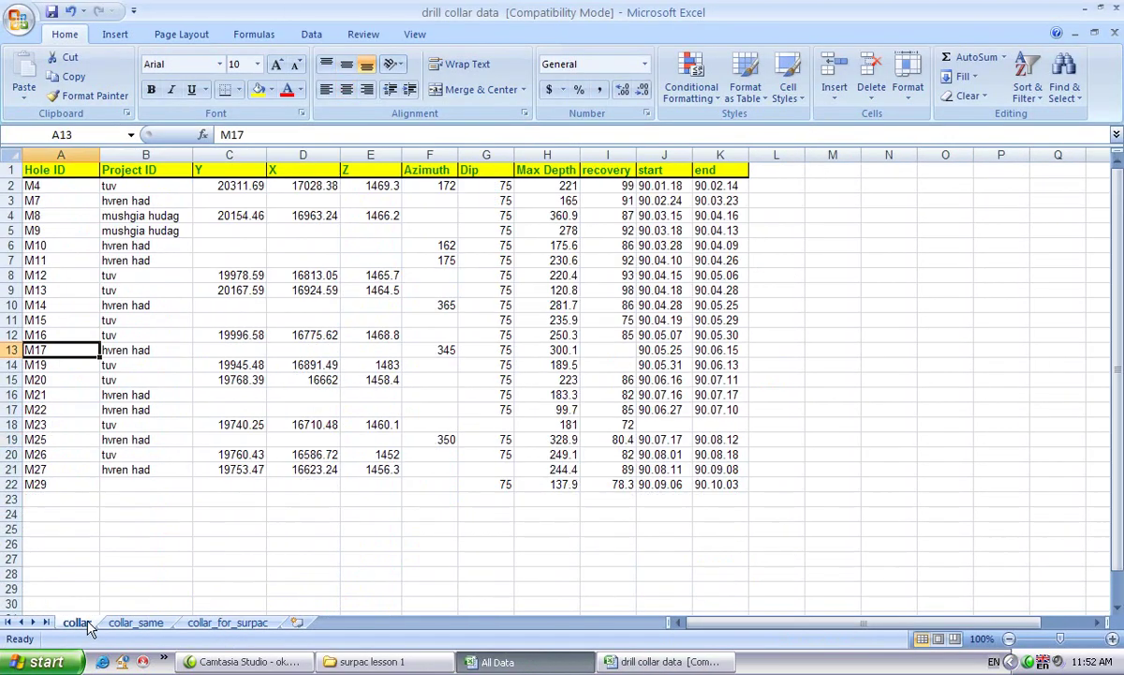
left_click(136, 623)
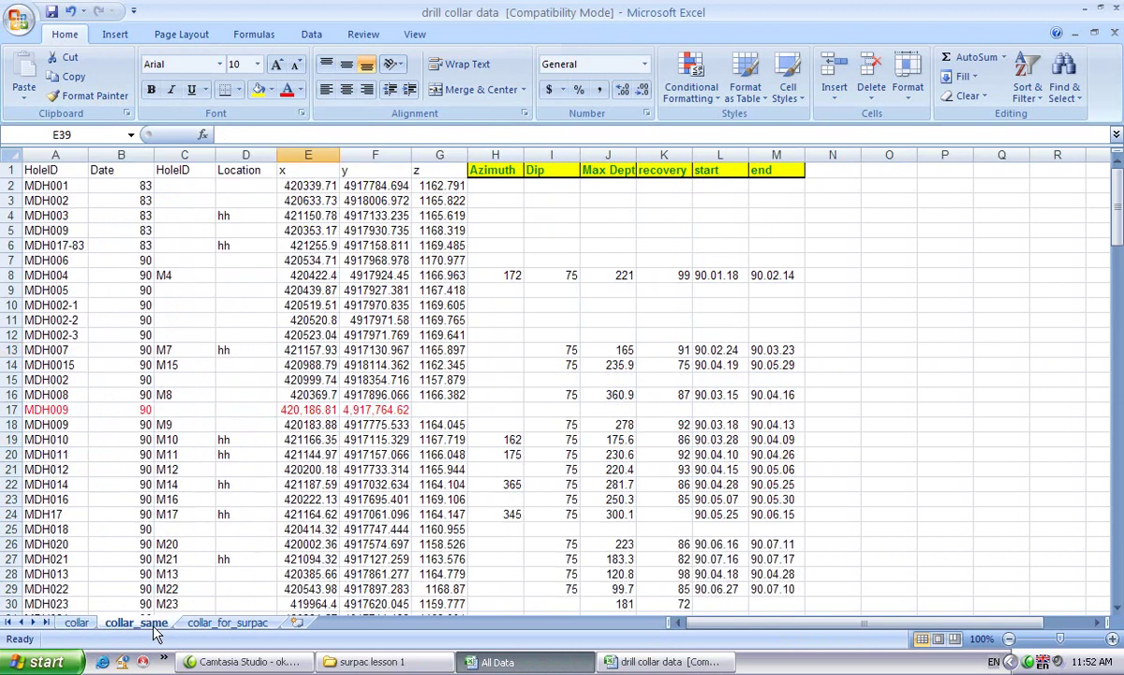
left_click(77, 623)
left_click(231, 623)
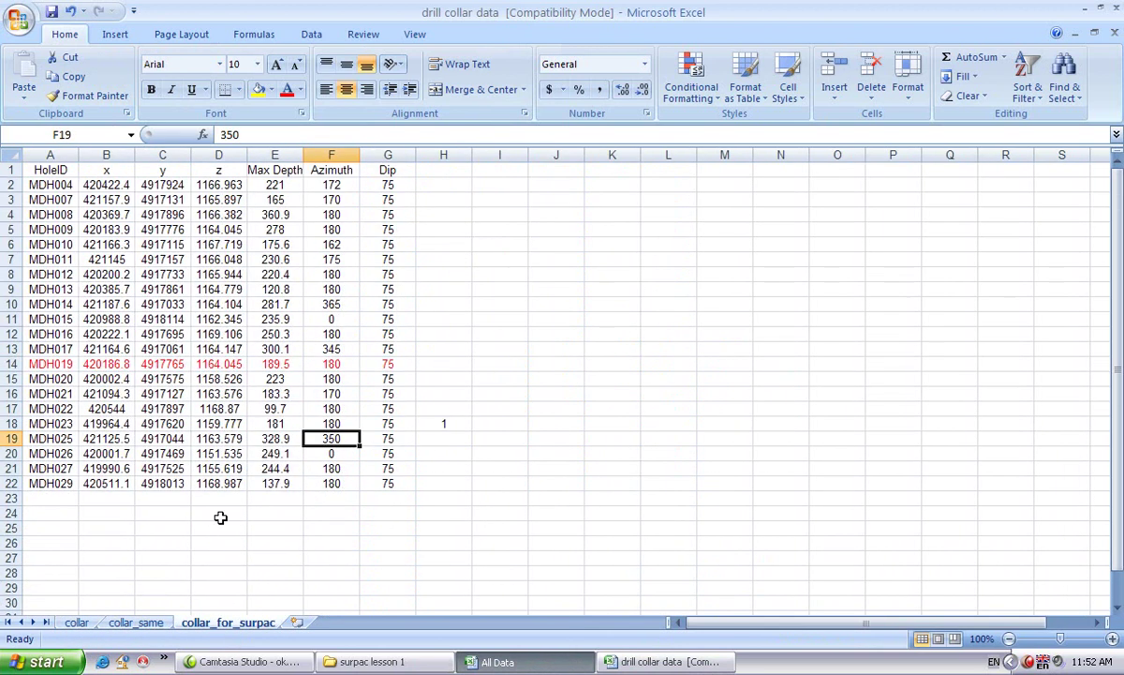
left_click(502, 240)
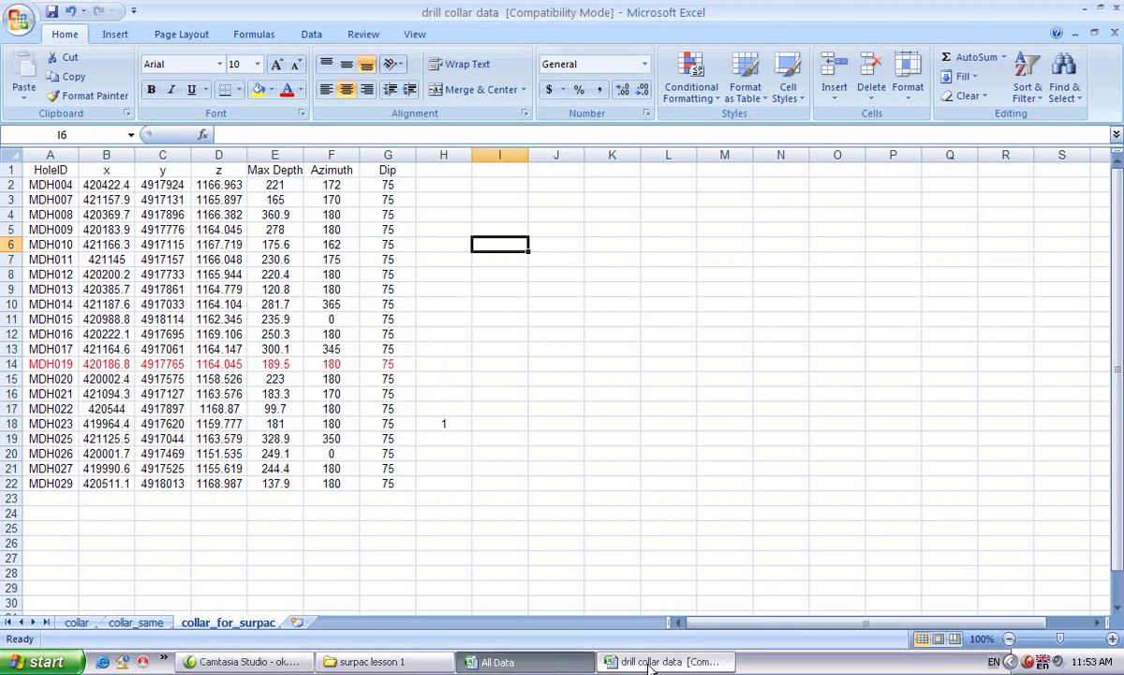
Step: Compare the column order of the Collar sheet in All Data with the collar_for_surpac sheet
left_click(528, 666)
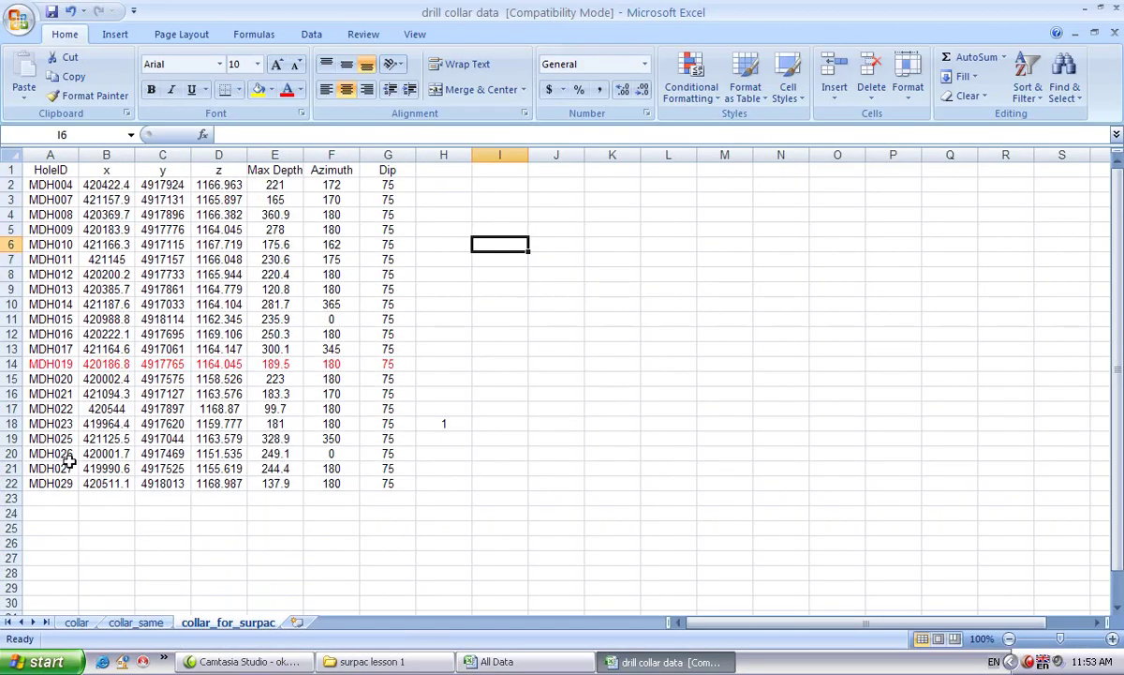
left_click(497, 661)
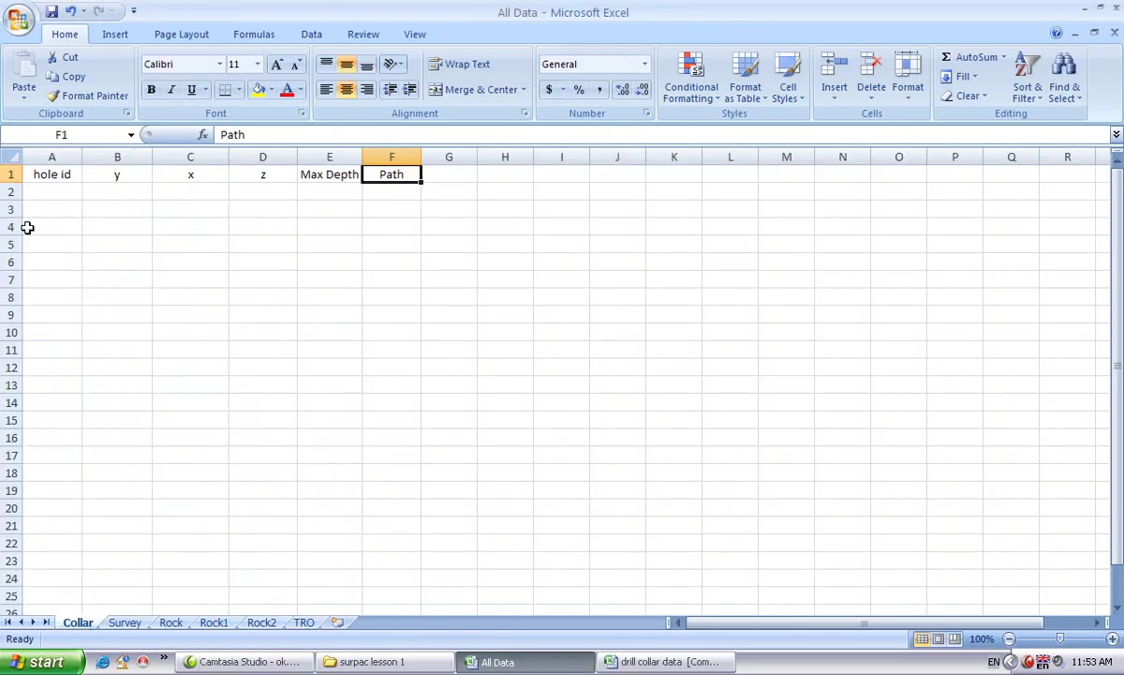
key("ctrl+Tab")
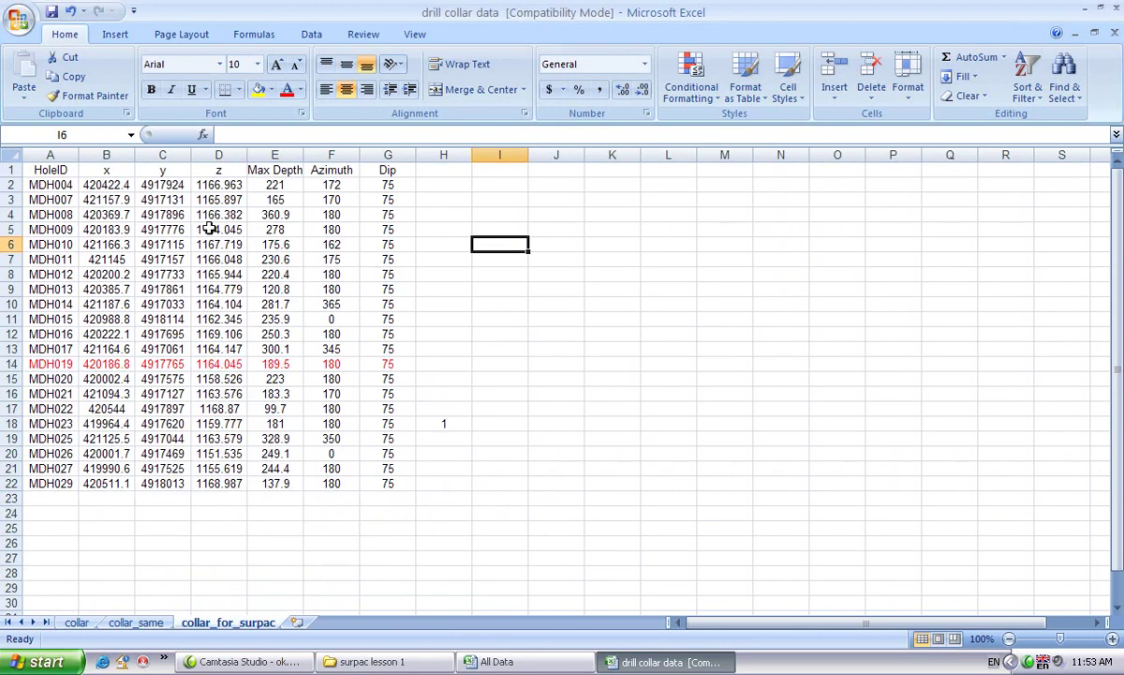
Step: Copy the y coordinates C2:C22 from collar_for_surpac into the y column of the All Data Collar sheet, starting at B2
left_click_drag(159, 186, 161, 480)
key("ctrl+c")
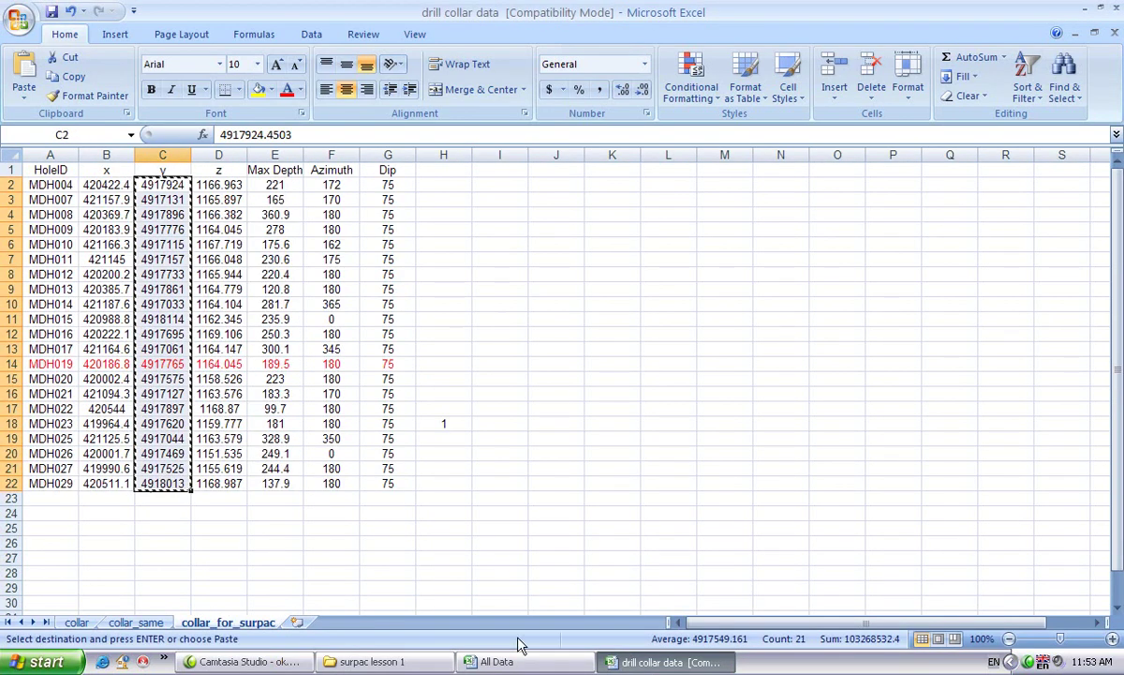
left_click(496, 661)
left_click(118, 194)
key("ctrl+v")
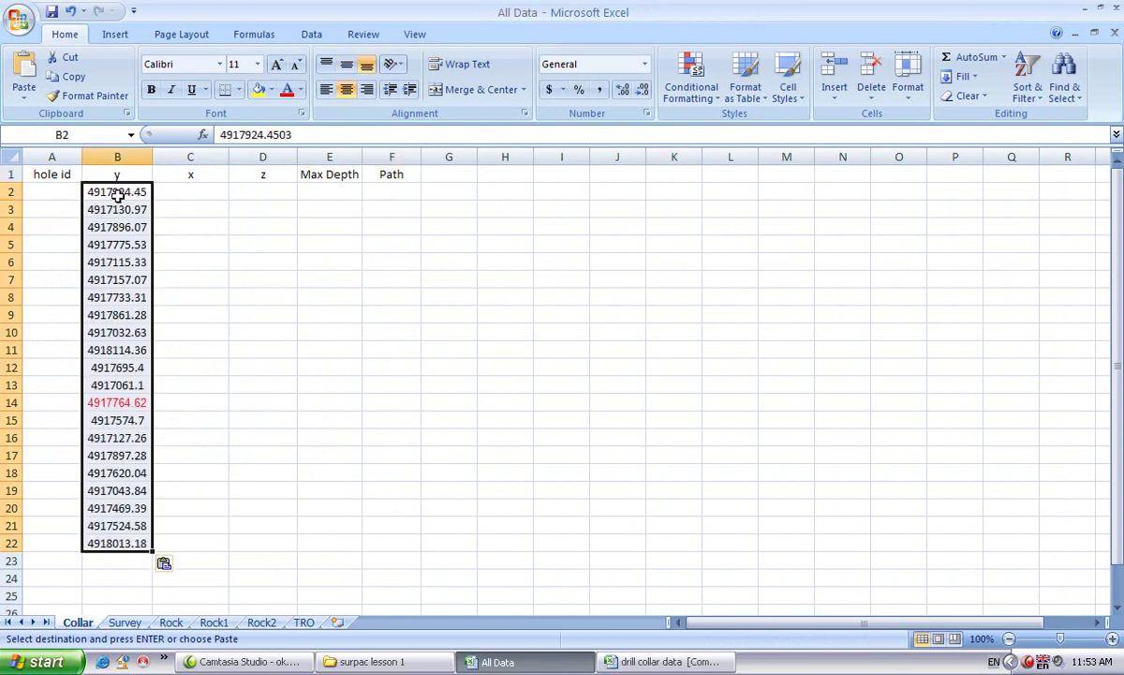
Step: Copy the x coordinates B2:B22 from collar_for_surpac and paste them as values into the Collar sheet's x column from C2
left_click(656, 661)
left_click_drag(105, 185, 107, 484)
right_click(112, 377)
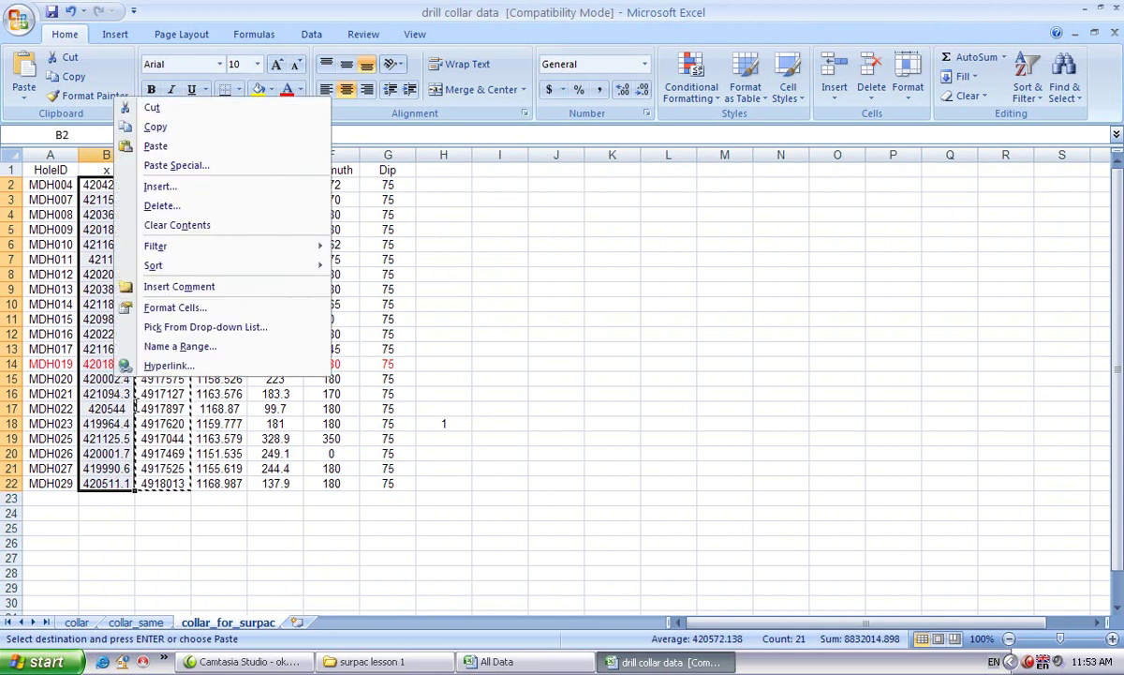
left_click(156, 126)
left_click(487, 661)
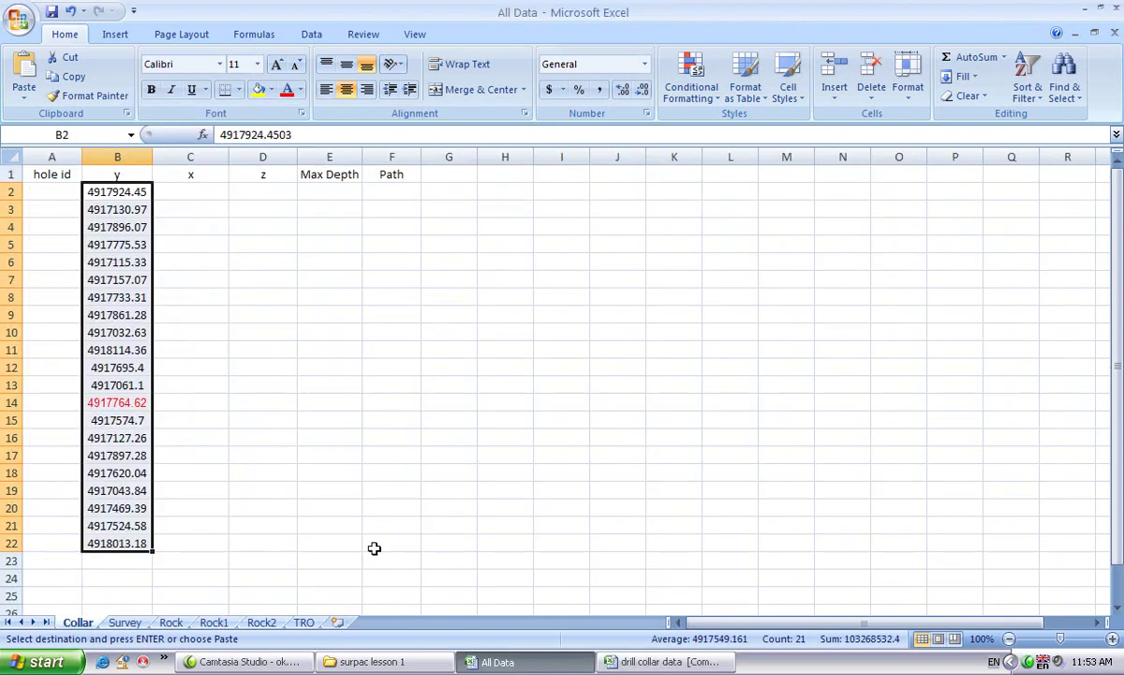
left_click(167, 189)
right_click(167, 189)
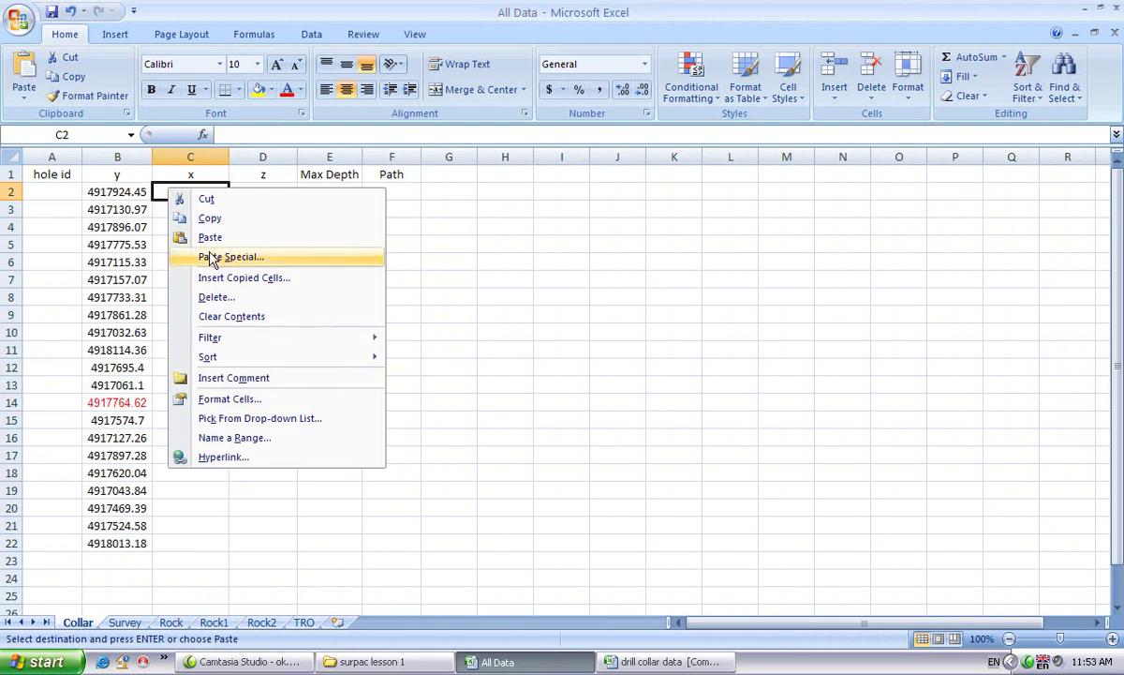
left_click(201, 251)
left_click(83, 190)
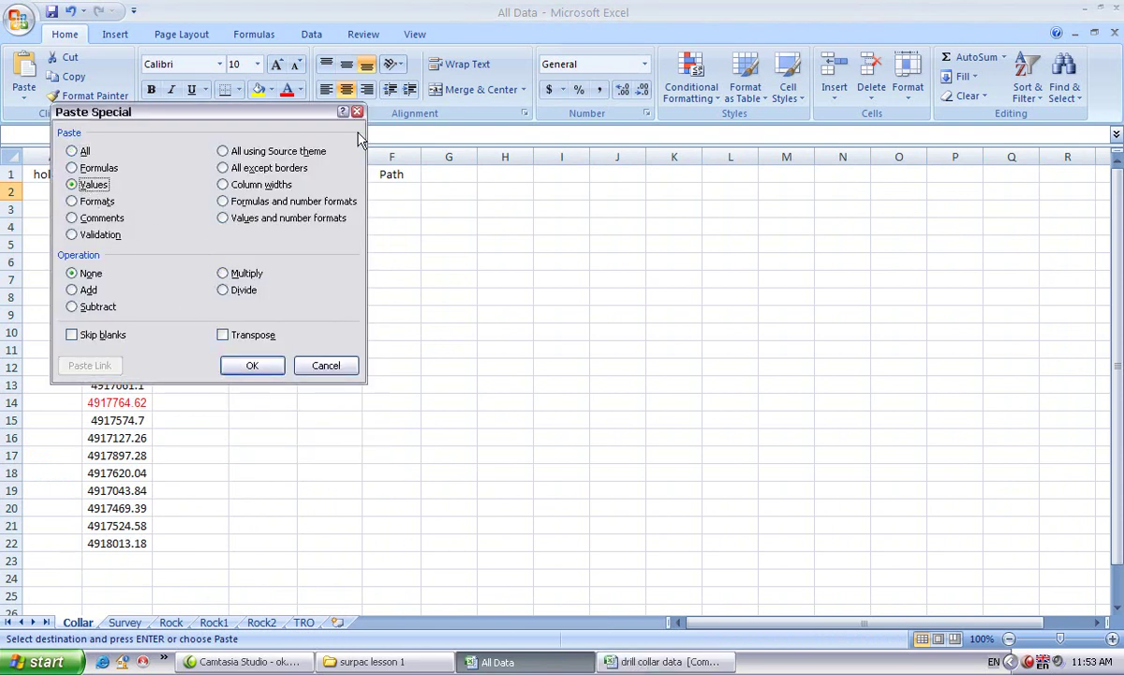
left_click(242, 365)
left_click(328, 434)
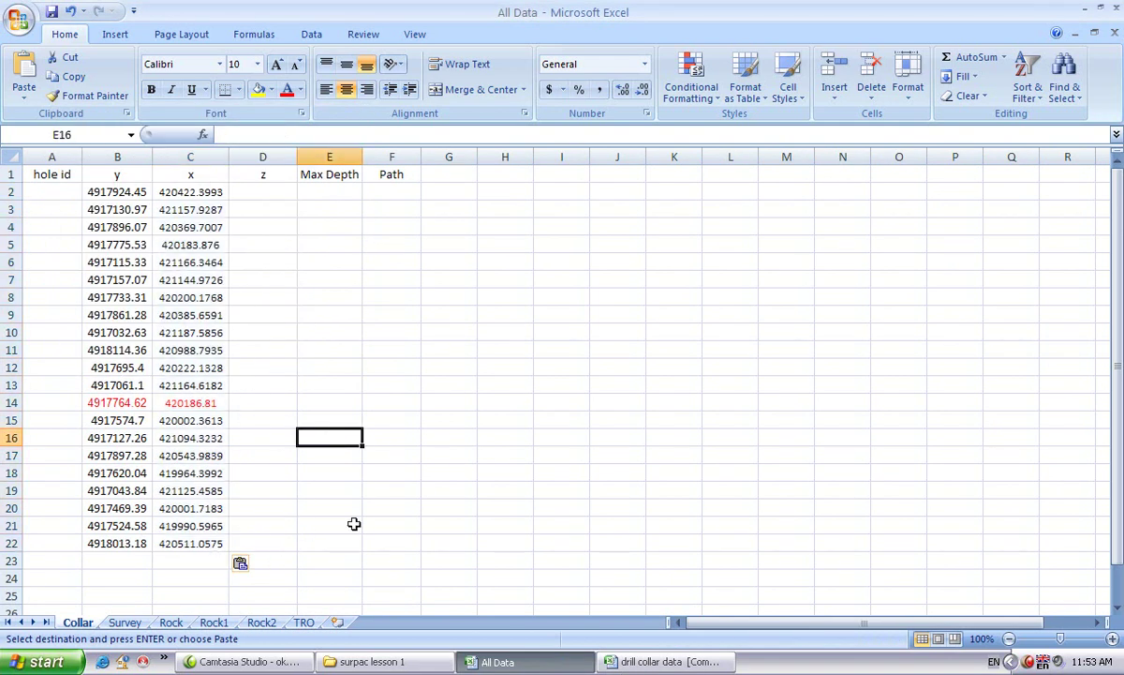
Step: Copy the z elevations D2:D22 from collar_for_surpac and paste them as values into the Collar sheet's z column from D2
left_click(677, 659)
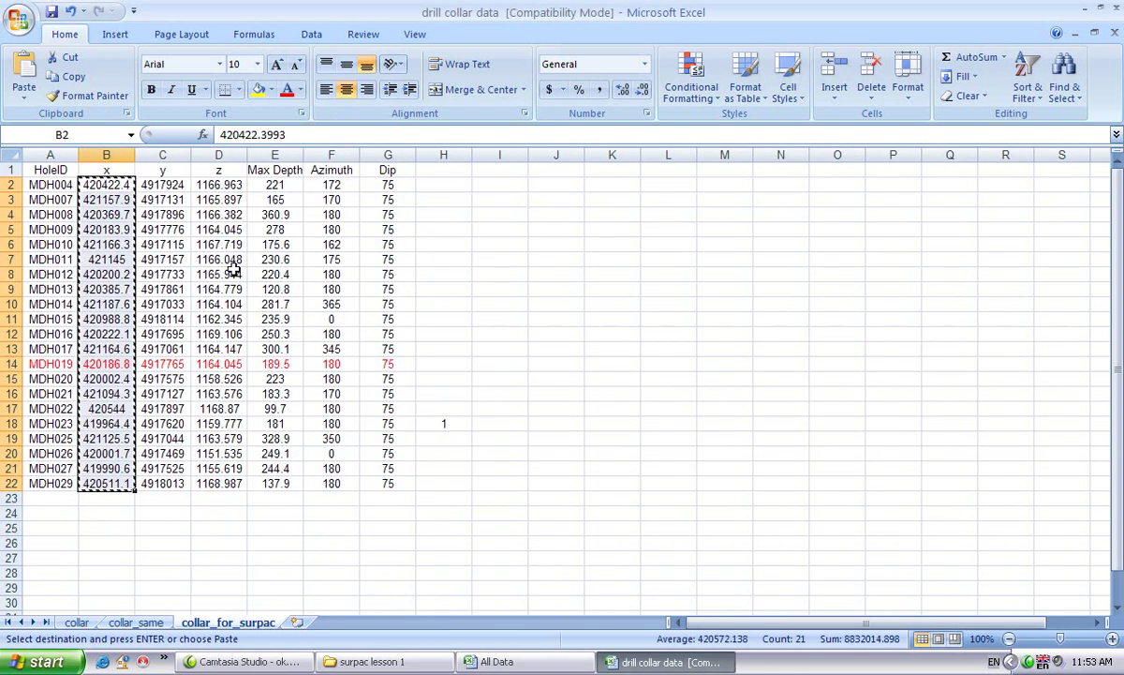
left_click_drag(218, 188, 220, 486)
right_click(192, 314)
left_click(235, 356)
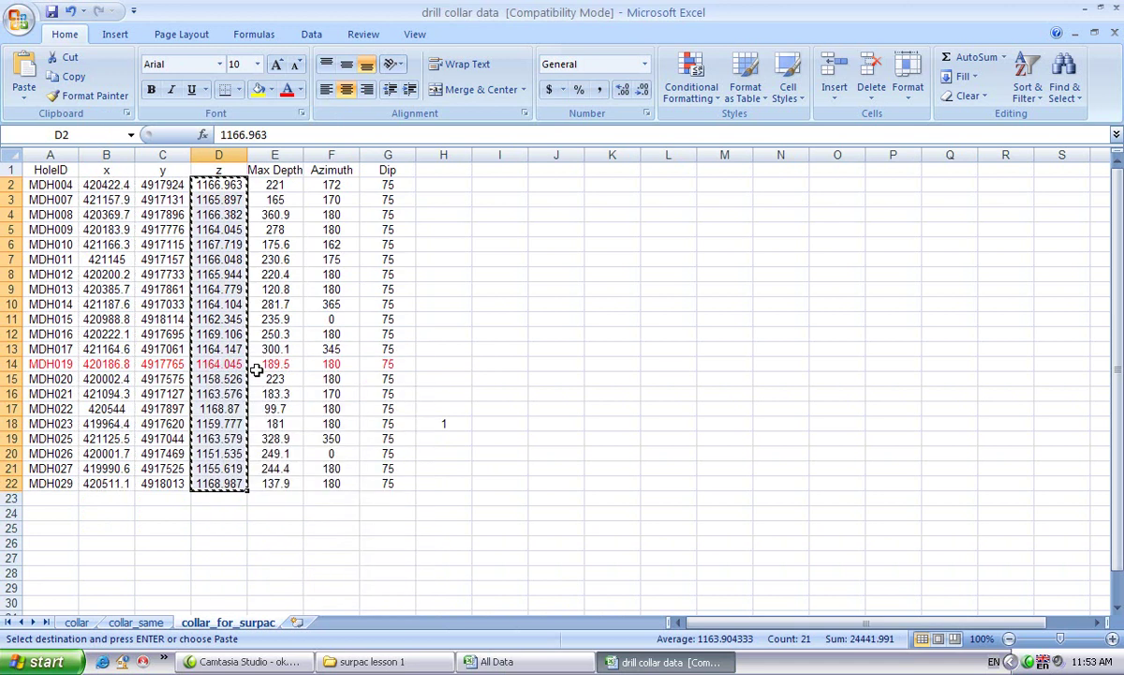
left_click(525, 659)
left_click(254, 190)
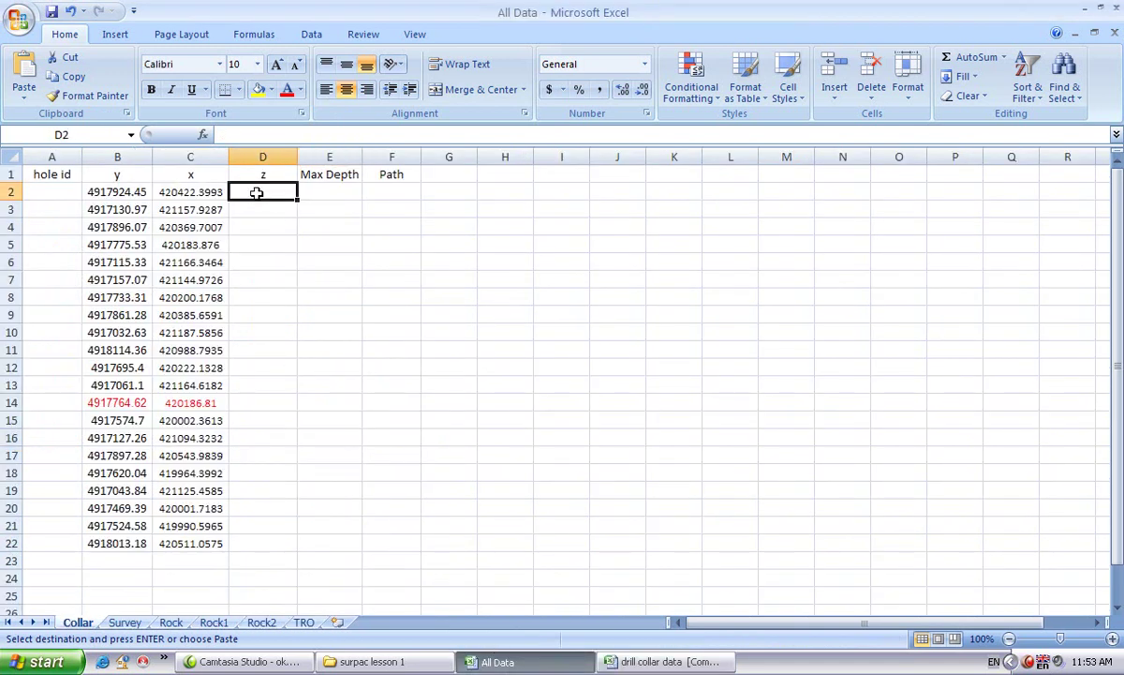
right_click(259, 196)
left_click(310, 262)
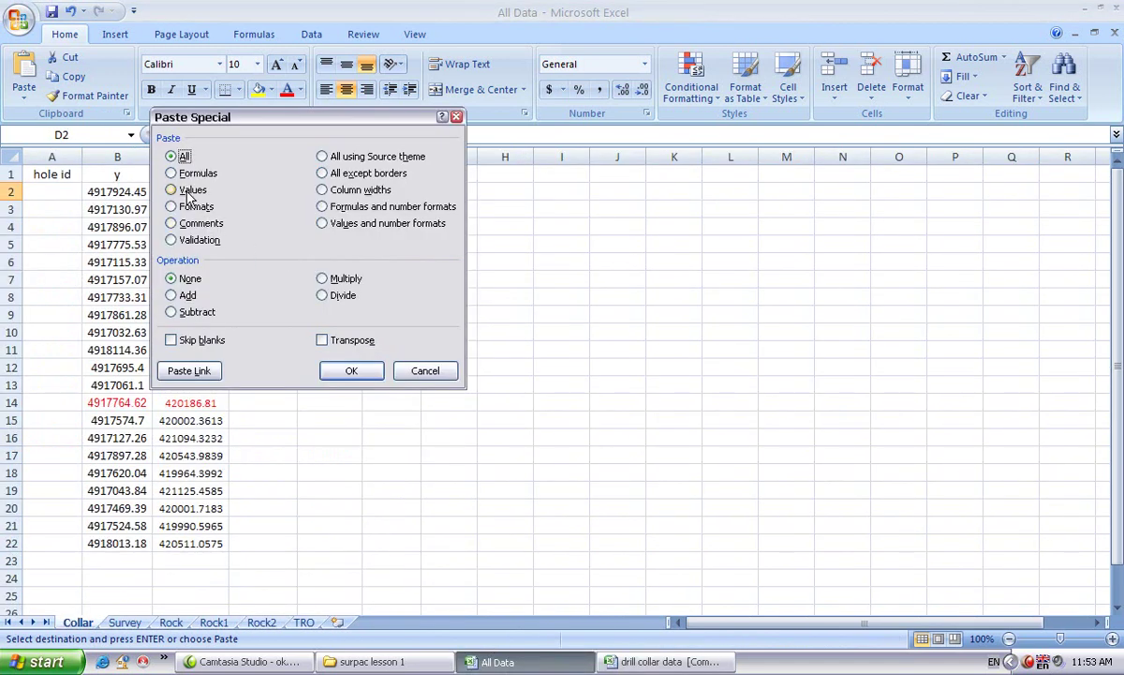
left_click(174, 189)
left_click(352, 370)
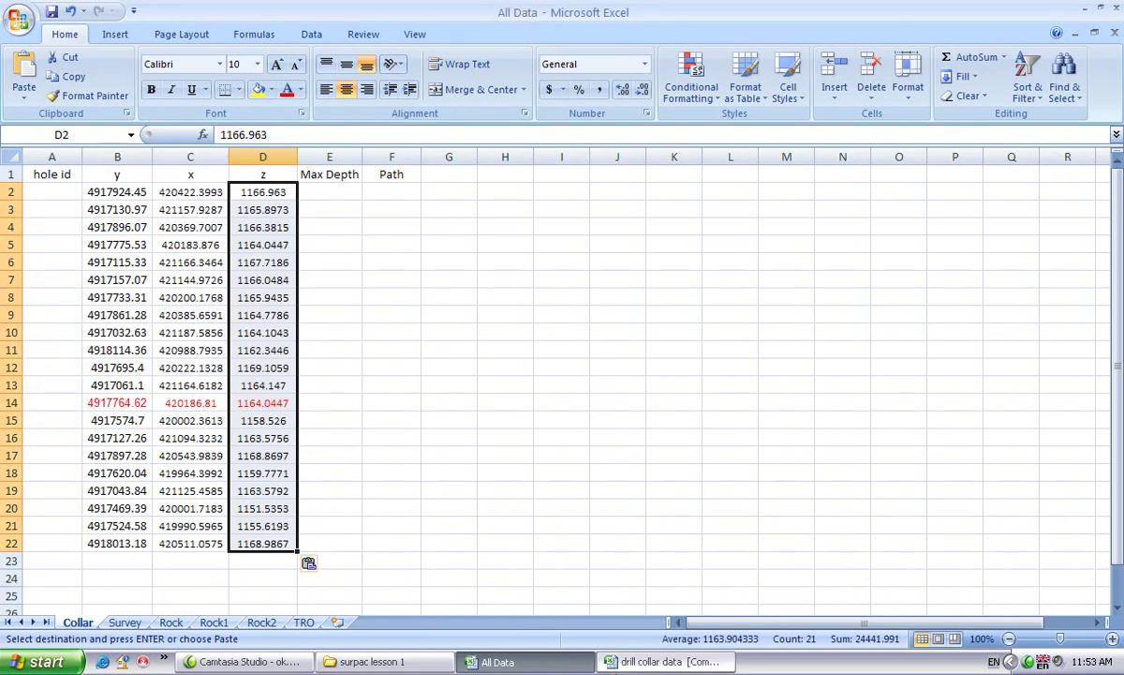
Step: Copy the hole IDs A2:A22 from collar_for_surpac and paste them as values into the Collar sheet's hole id column from A2
left_click(659, 667)
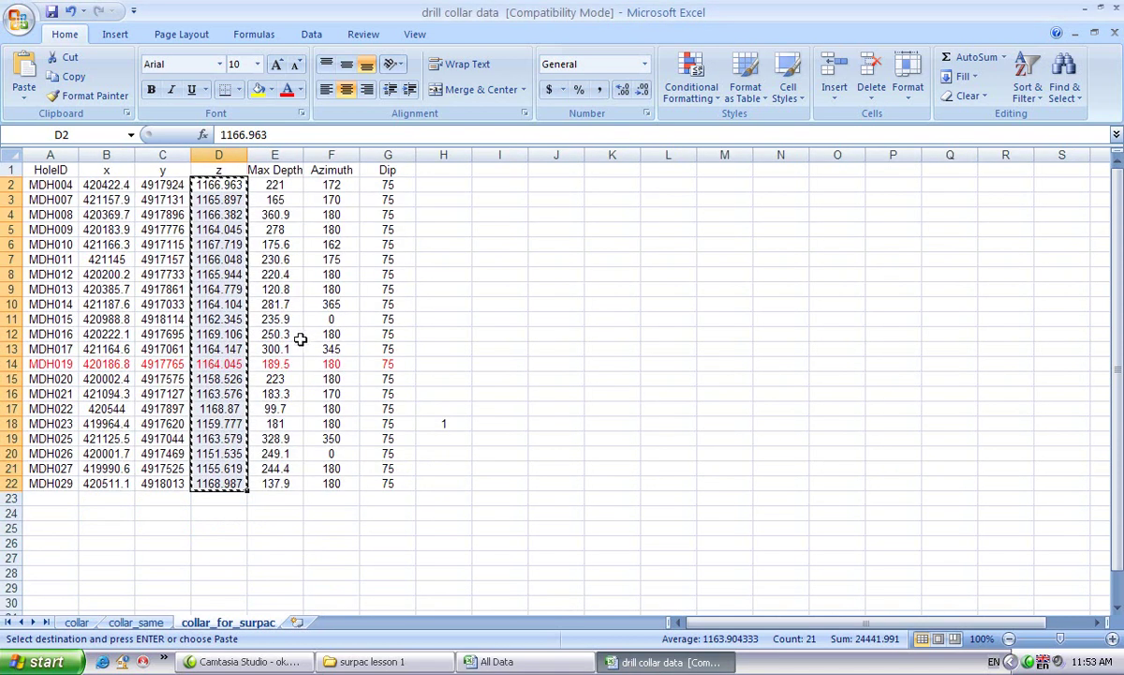
left_click(51, 187)
left_click_drag(56, 186, 51, 484)
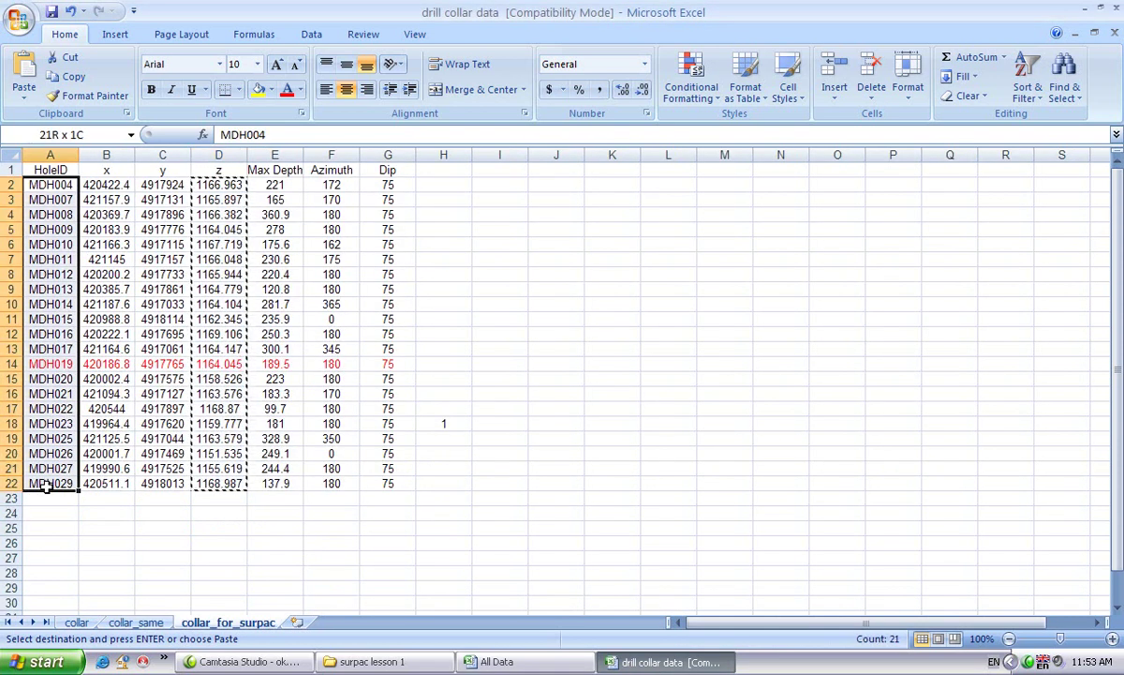
right_click(48, 323)
left_click(58, 351)
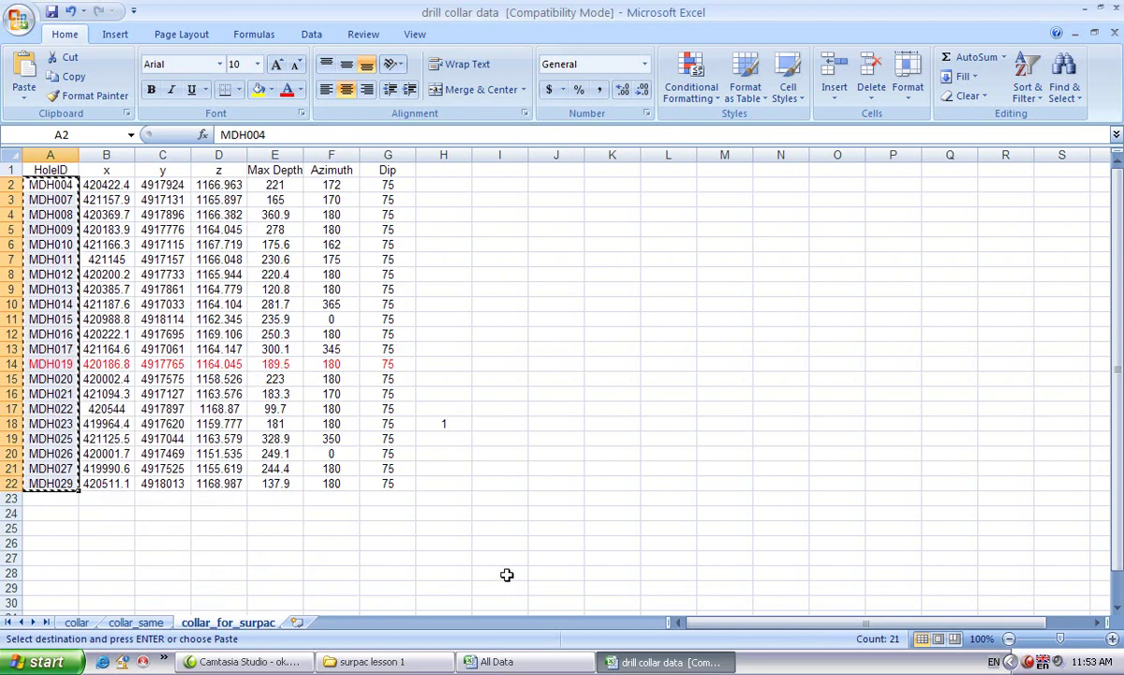
left_click(494, 662)
left_click(53, 191)
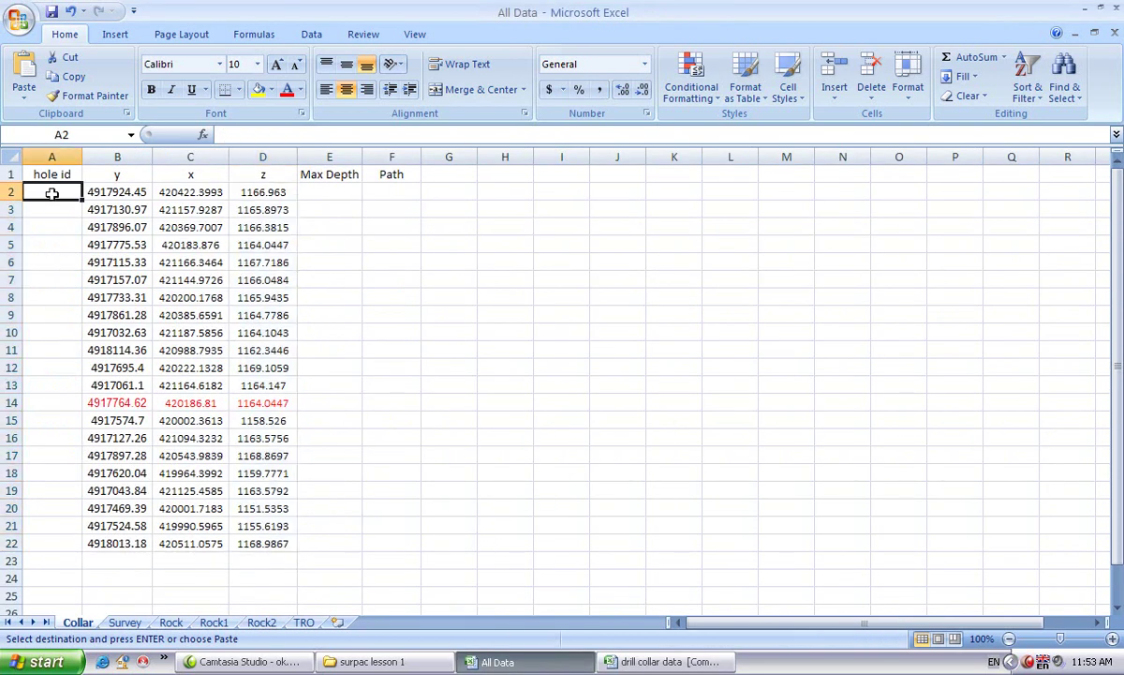
right_click(53, 193)
left_click(62, 263)
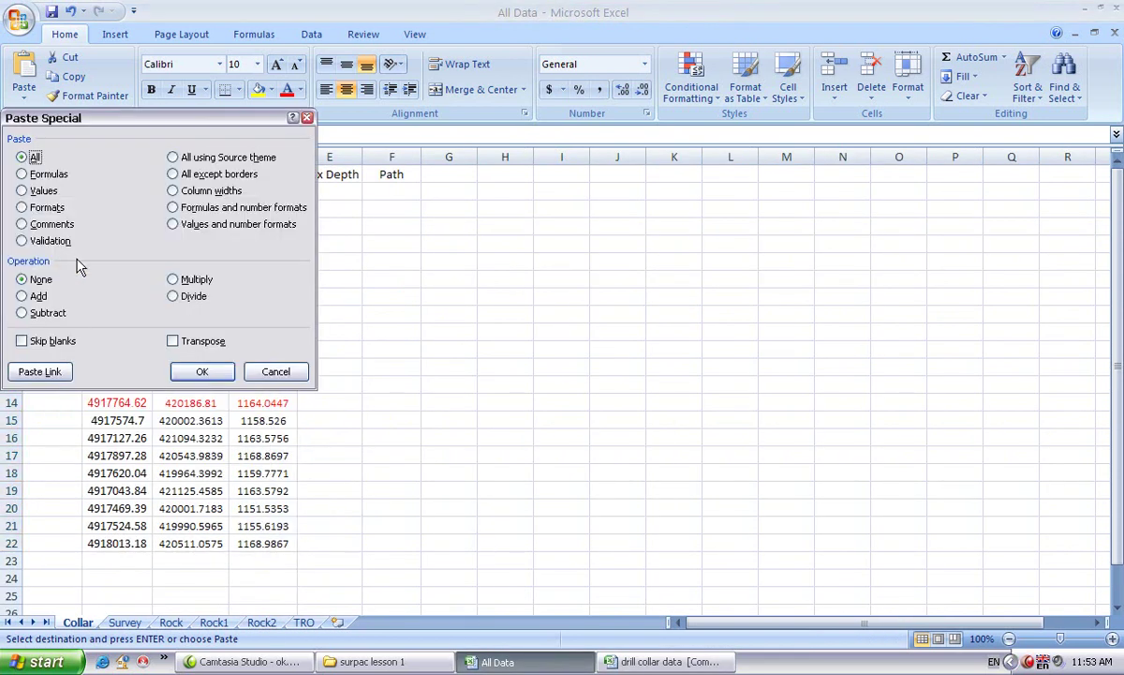
left_click(42, 191)
left_click(187, 373)
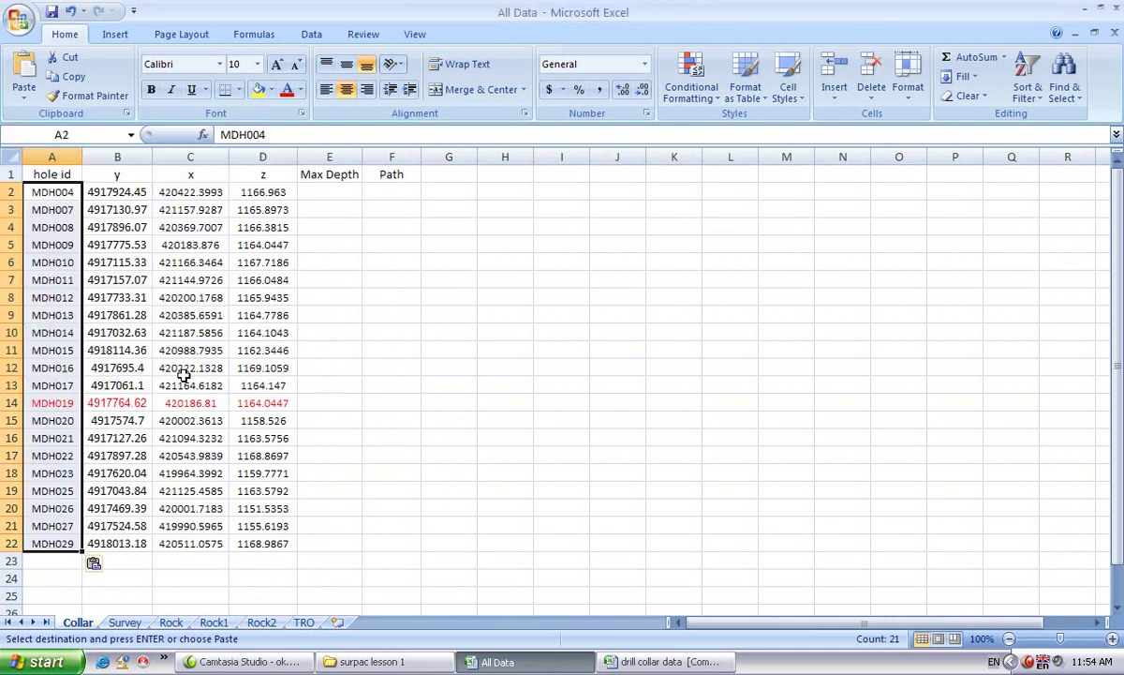
Step: Copy the Max Depth values E2:E22 from collar_for_surpac into the All Data Collar sheet's Max Depth column, starting at E2
left_click(659, 662)
left_click_drag(274, 184, 274, 479)
right_click(267, 300)
left_click(302, 330)
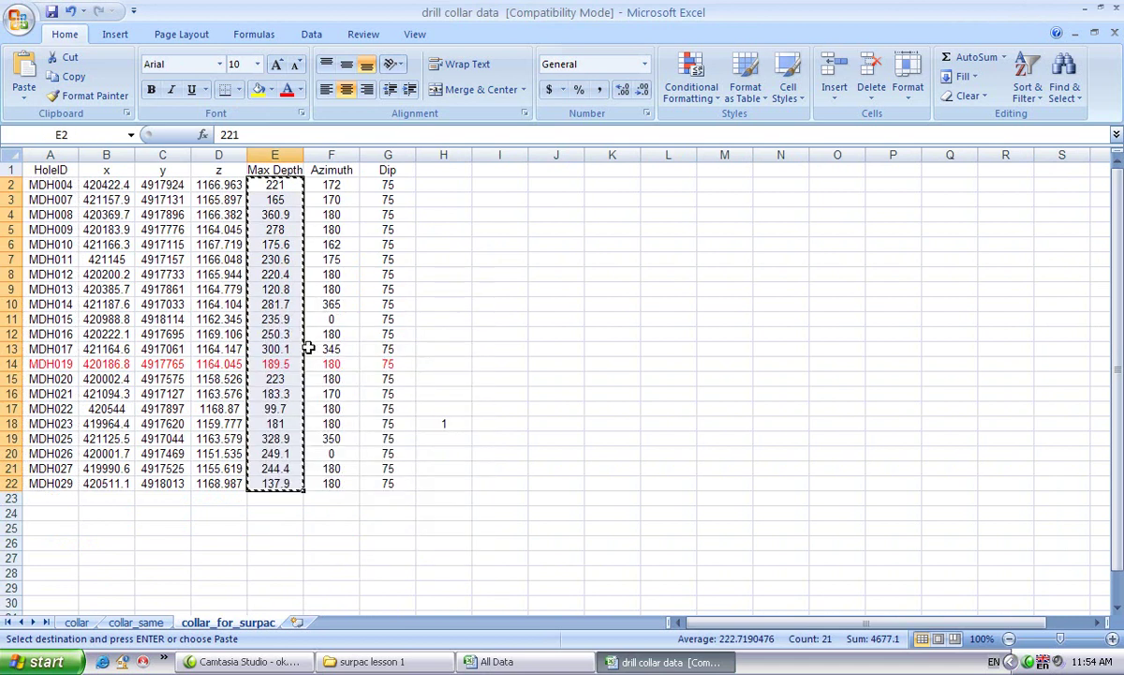
left_click(534, 666)
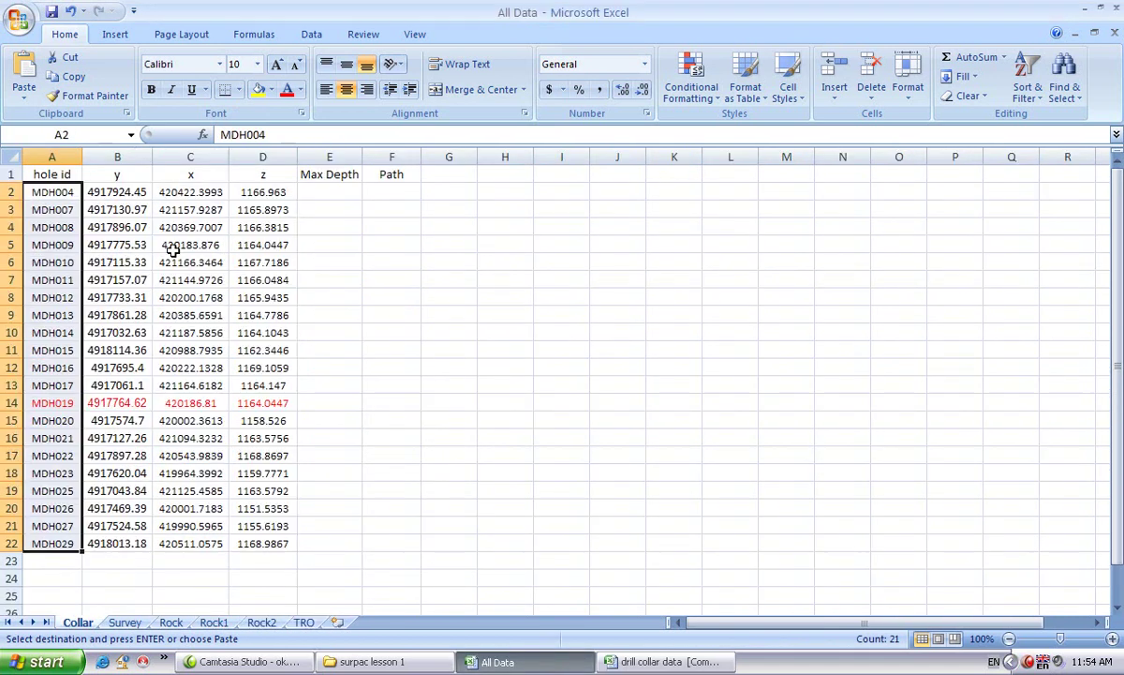
right_click(307, 190)
left_click(341, 249)
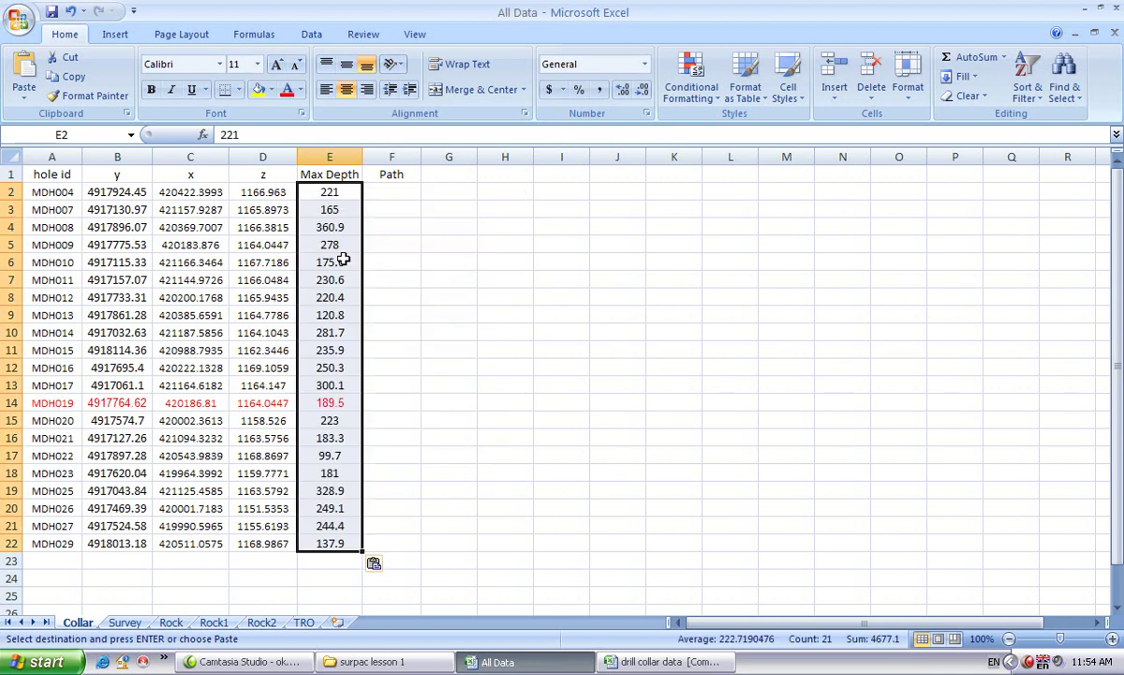
left_click(484, 454)
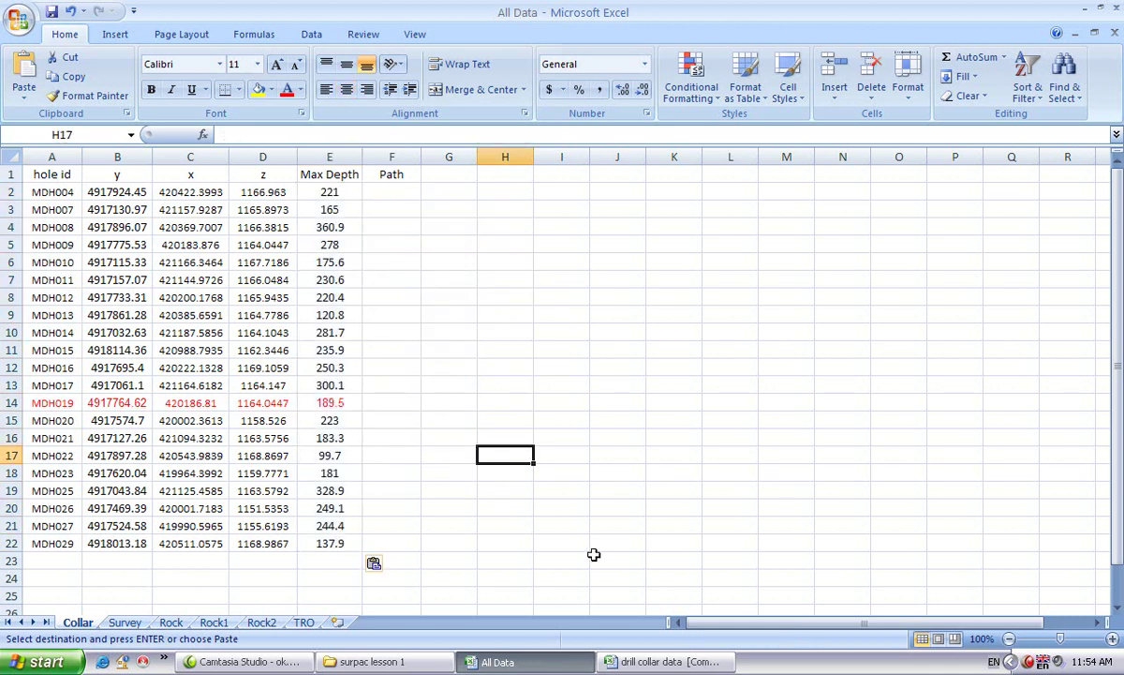
Step: Enter CURVED in F2 and F3 of the Collar sheet's Path column and fill it down to F22
left_click(392, 192)
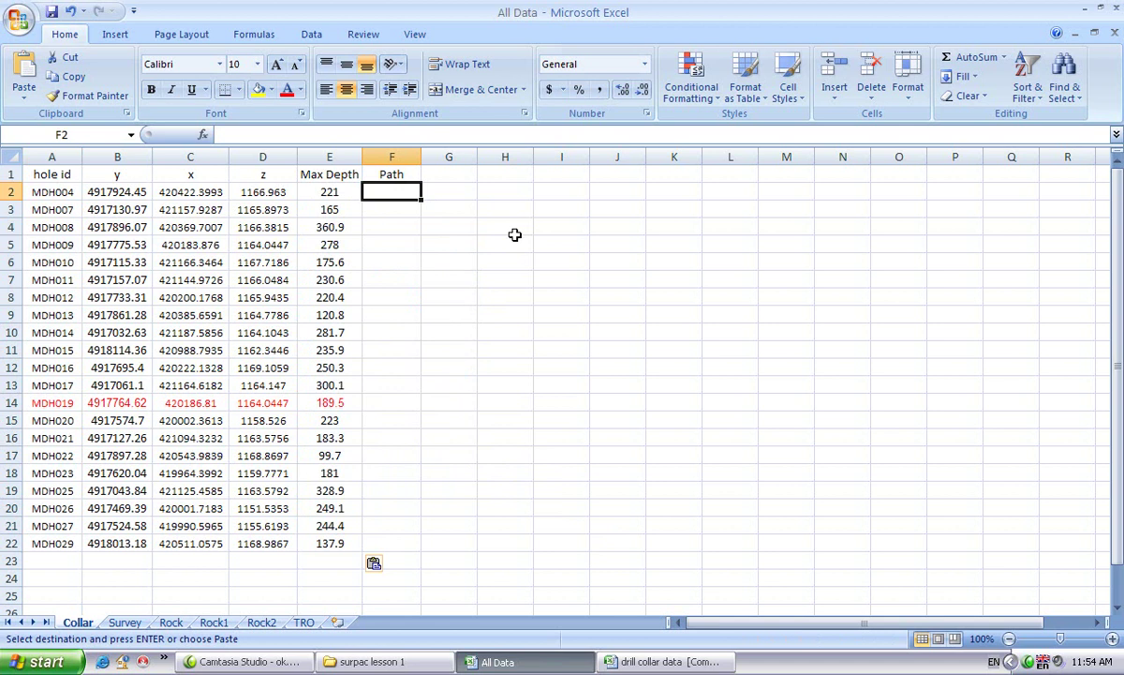
type("CURVED")
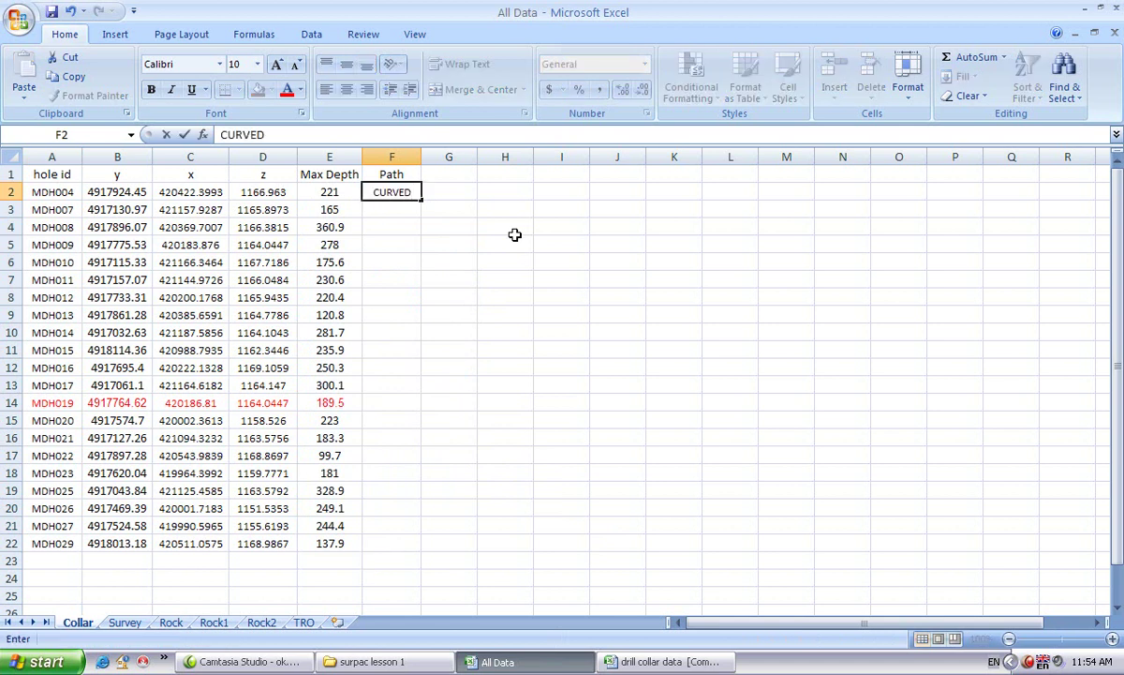
left_click(401, 221)
type("CURVED")
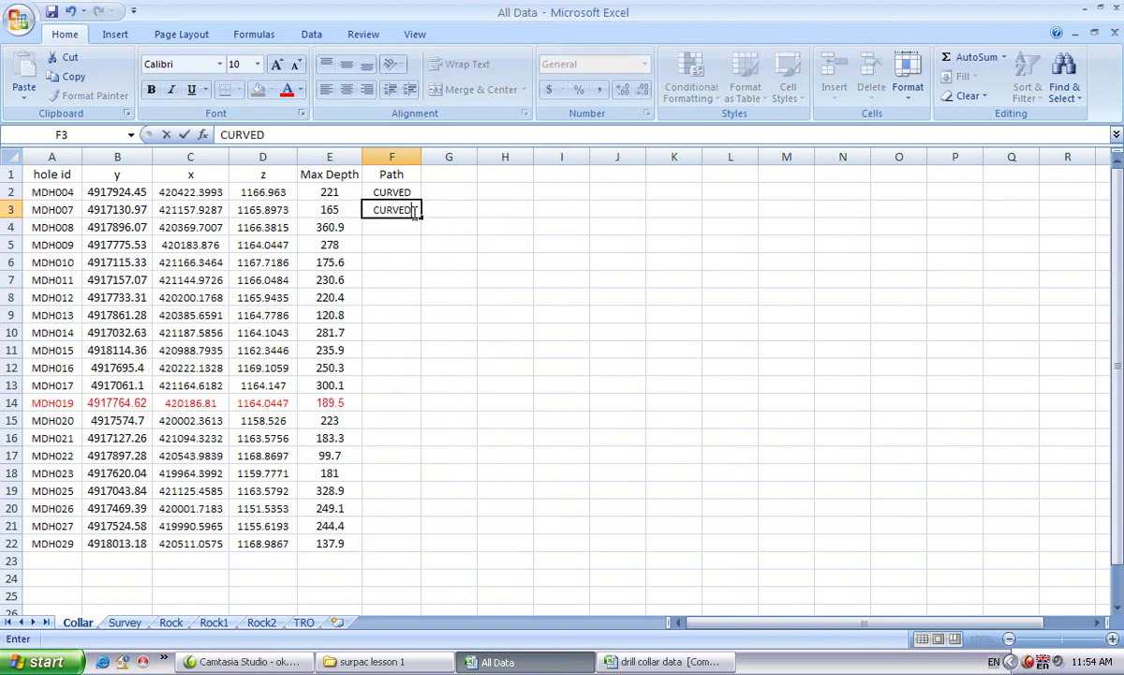
left_click_drag(386, 192, 424, 544)
left_click(500, 489)
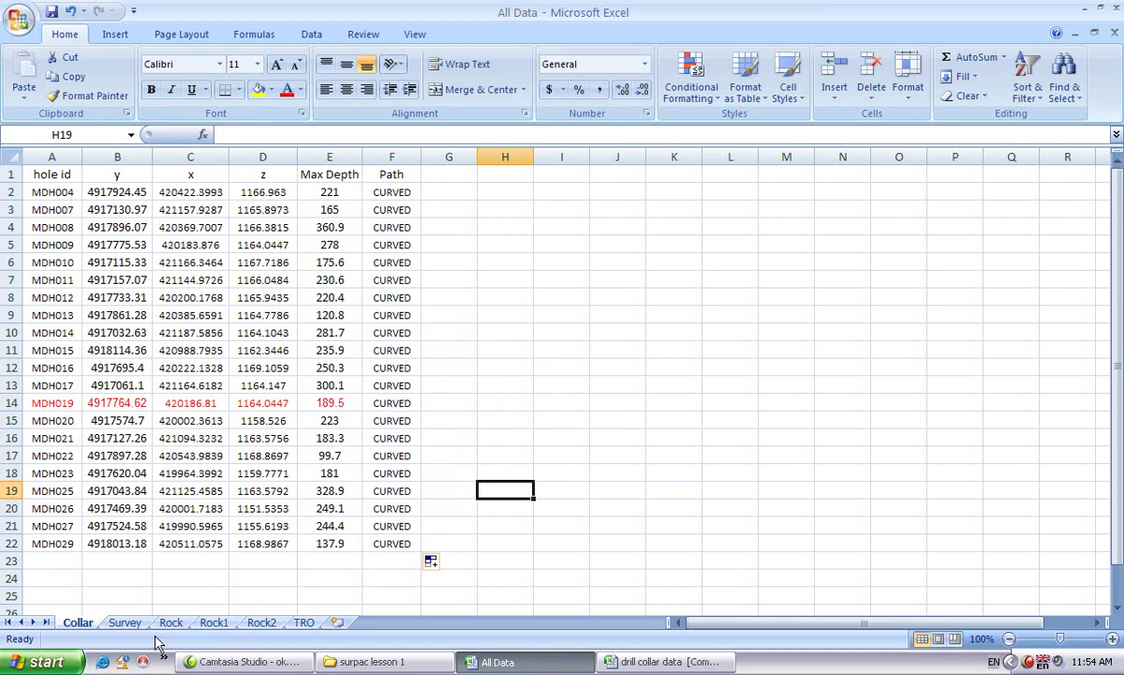
Step: Copy the hole IDs A2:A22 from collar_for_surpac and paste them as values into the Survey sheet of All Data from A2
left_click(127, 623)
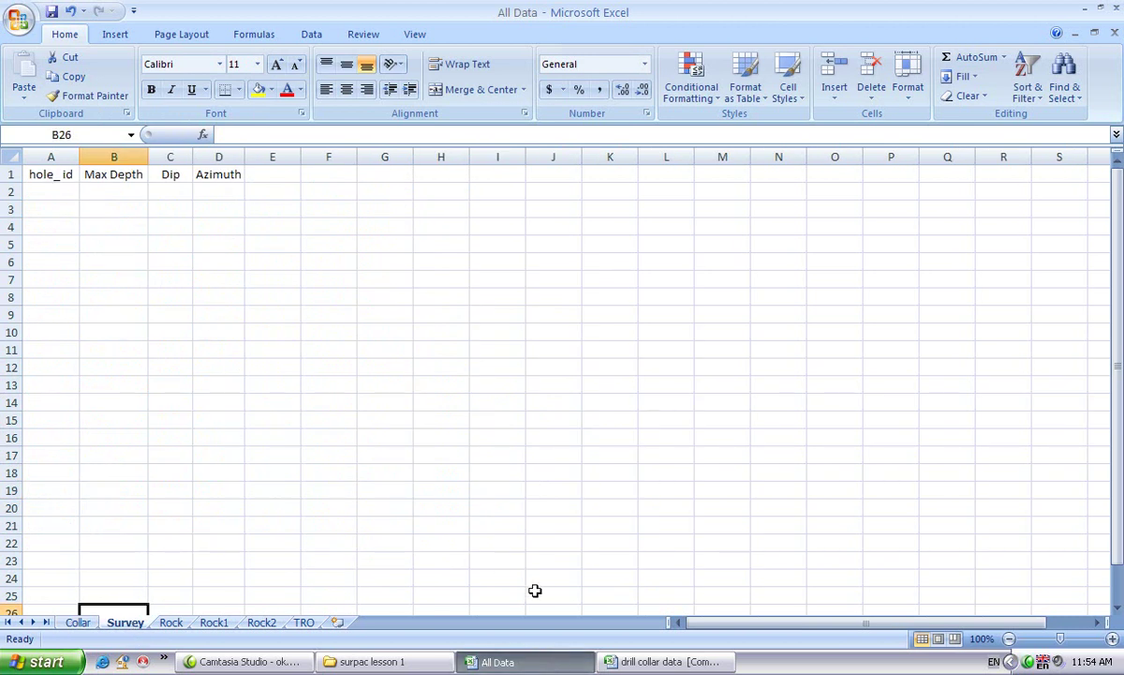
left_click(661, 662)
left_click_drag(47, 183, 50, 484)
right_click(66, 354)
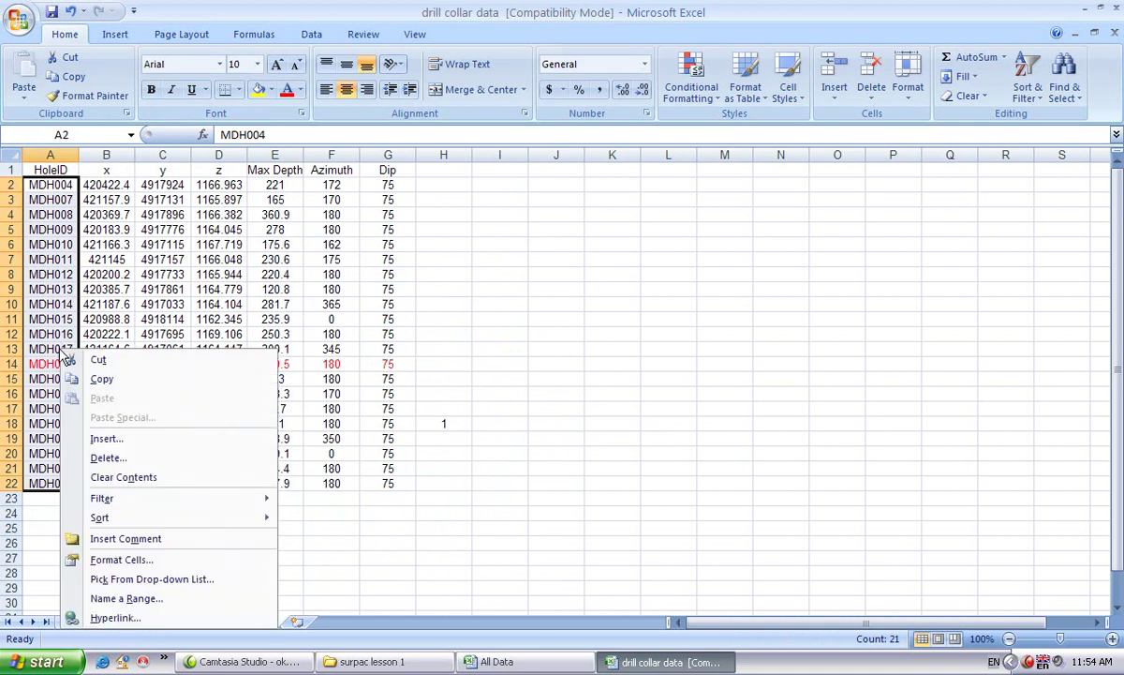
left_click(98, 378)
left_click(497, 661)
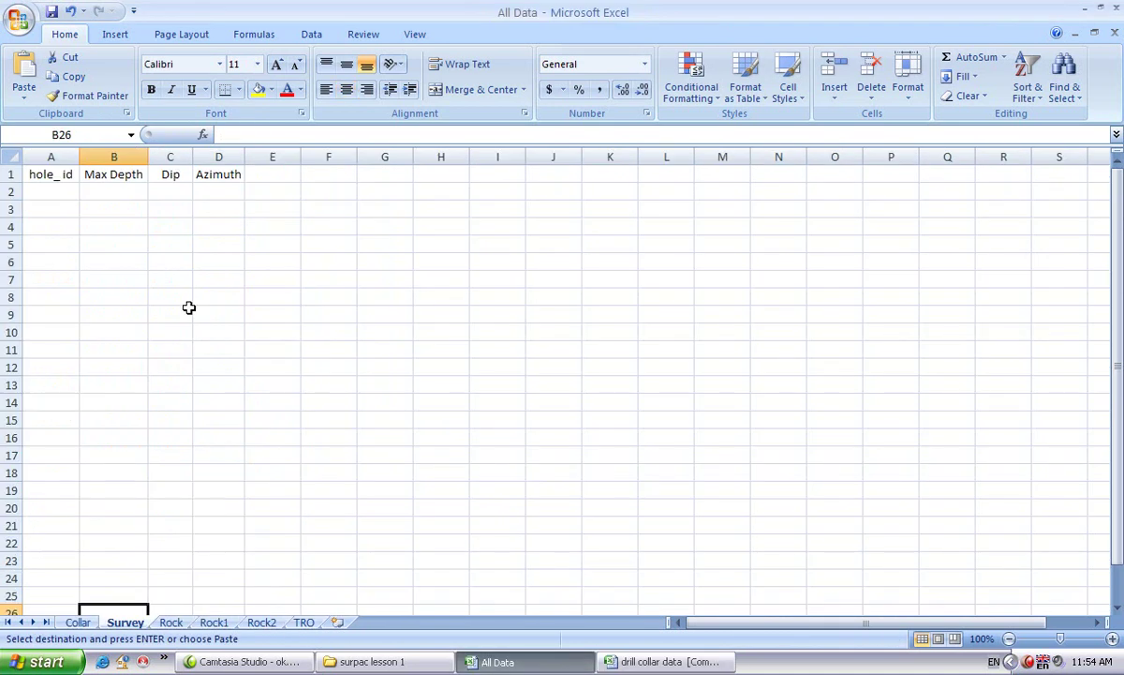
right_click(30, 197)
left_click(84, 261)
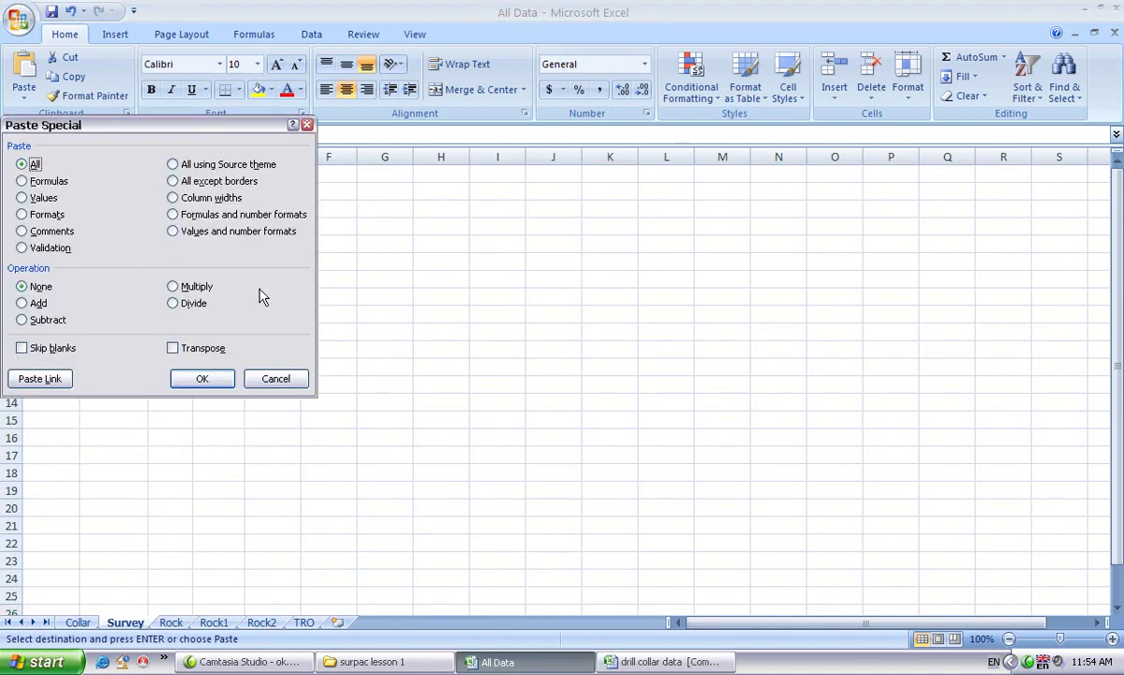
left_click(43, 197)
left_click(202, 378)
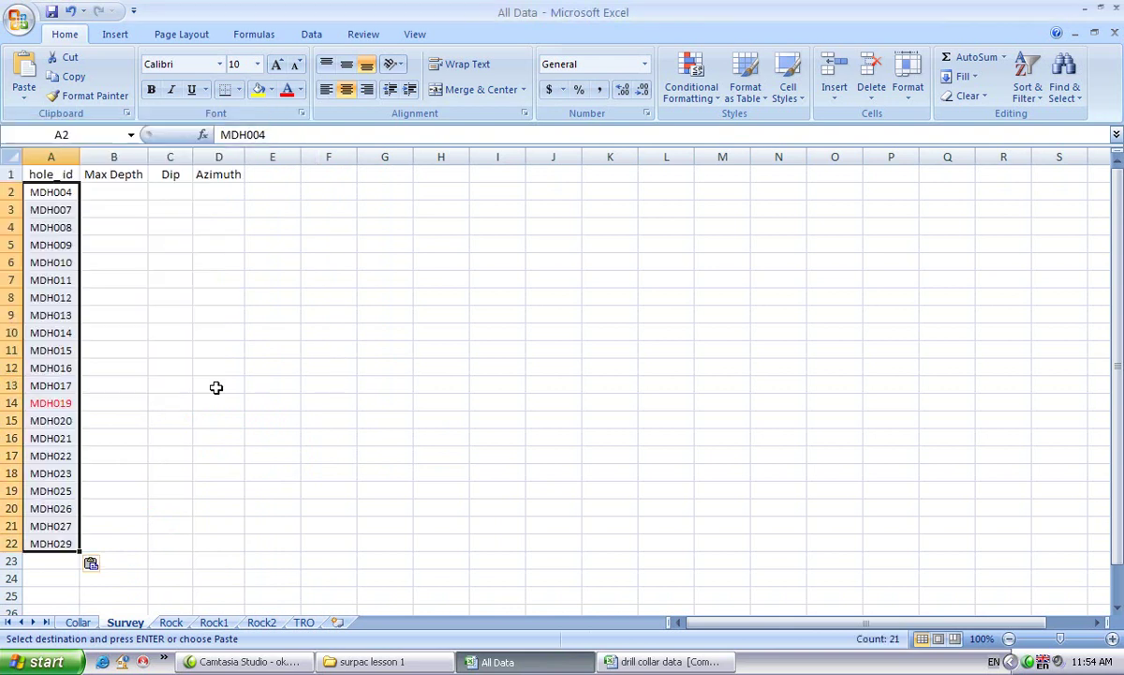
Step: Copy the Max Depth values E2:E22 from collar_for_surpac into the Survey sheet's Max Depth column, starting at B2
left_click(647, 662)
left_click_drag(275, 185, 277, 478)
right_click(296, 255)
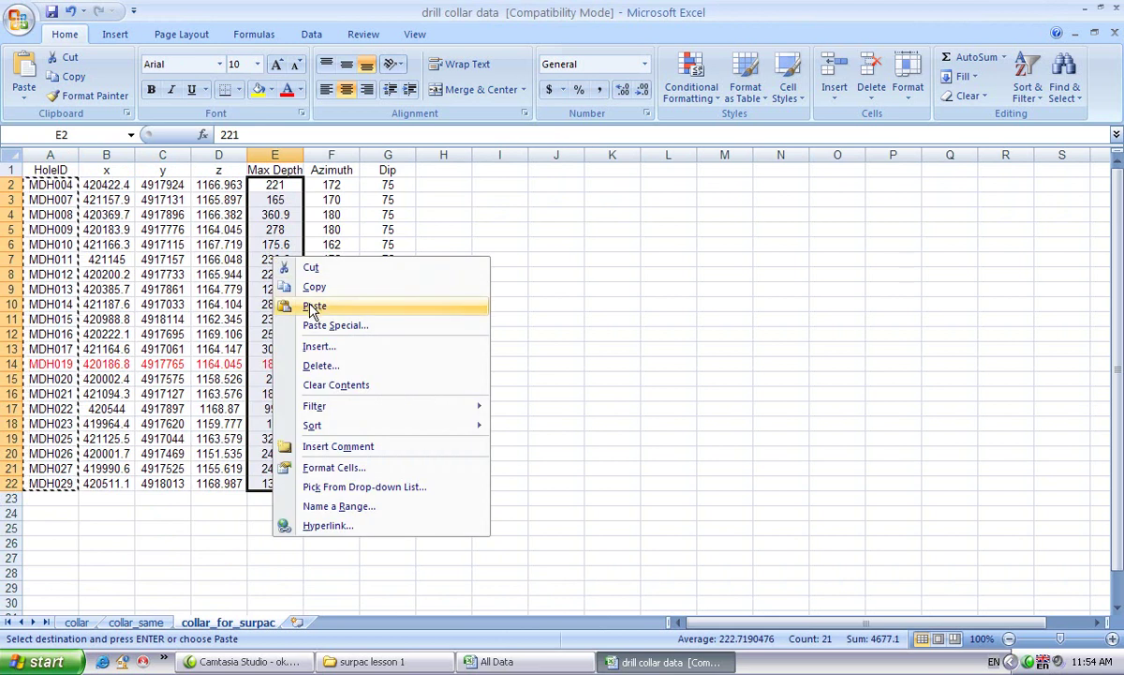
left_click(314, 286)
left_click(497, 662)
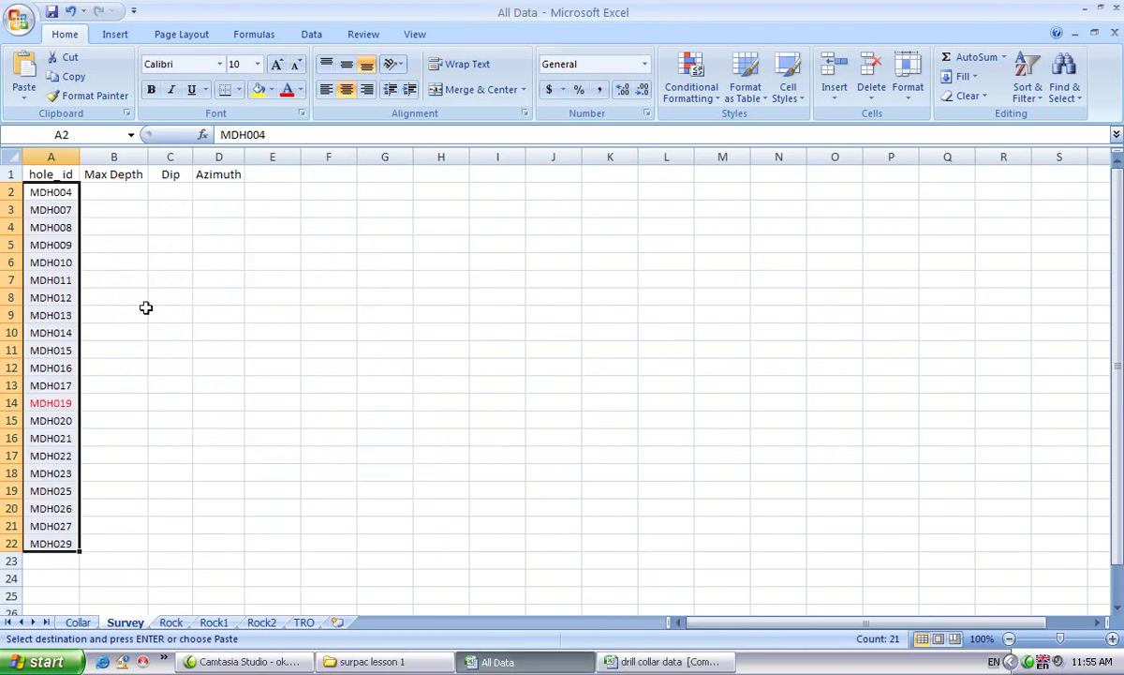
left_click(118, 192)
right_click(118, 192)
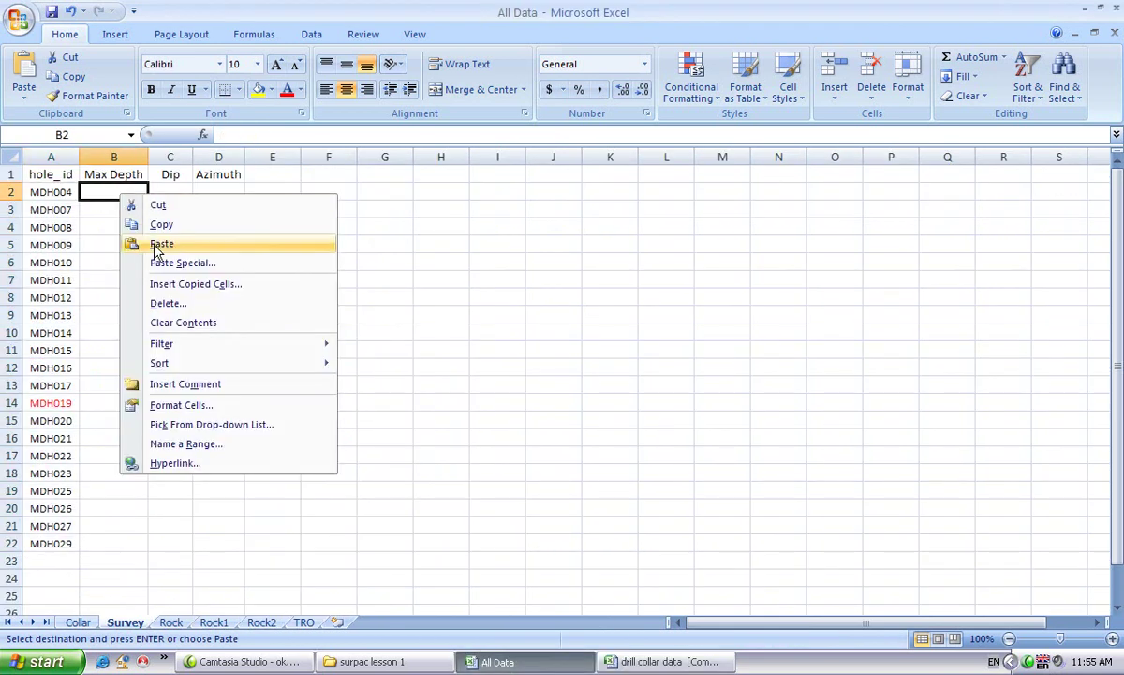
left_click(161, 243)
left_click(262, 279)
Step: Copy the dips G2:G22 from collar_for_surpac and paste them as values into the Survey sheet's Dip column from C2
left_click(181, 192)
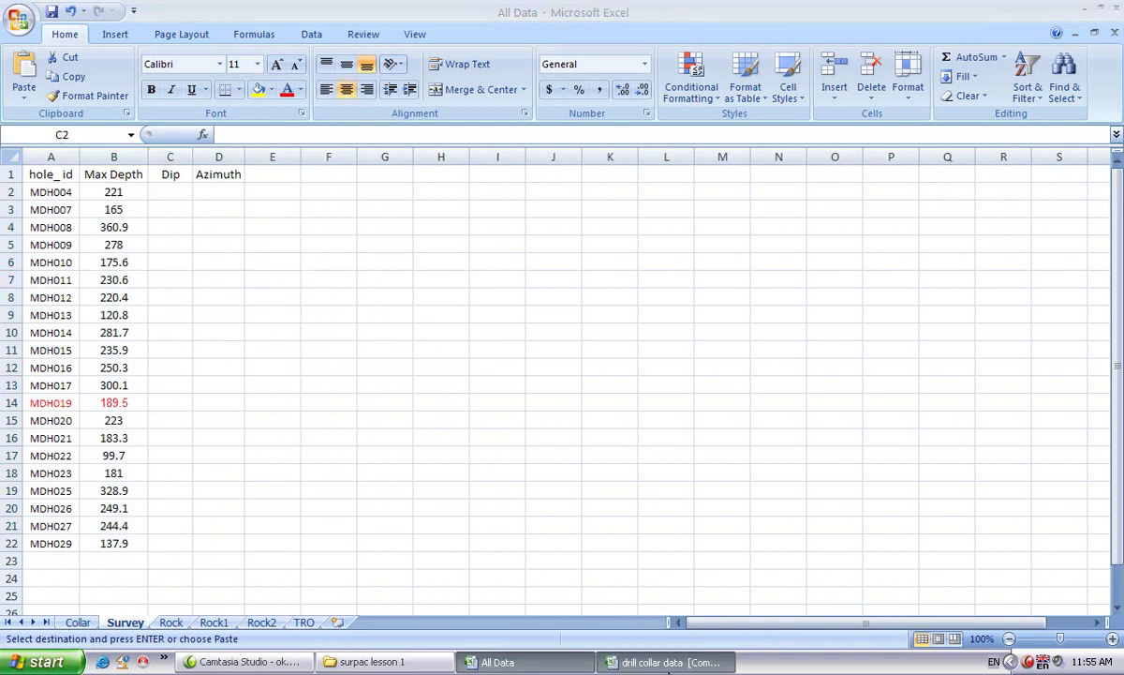
left_click(656, 662)
left_click_drag(392, 185, 389, 483)
right_click(384, 366)
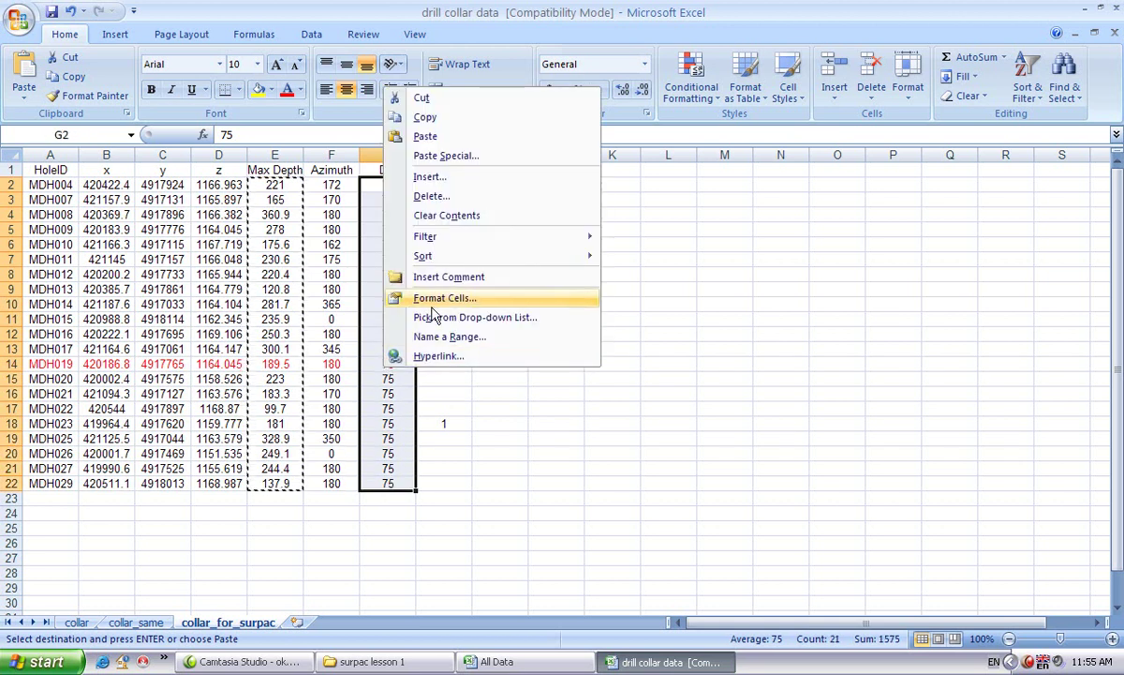
left_click(426, 118)
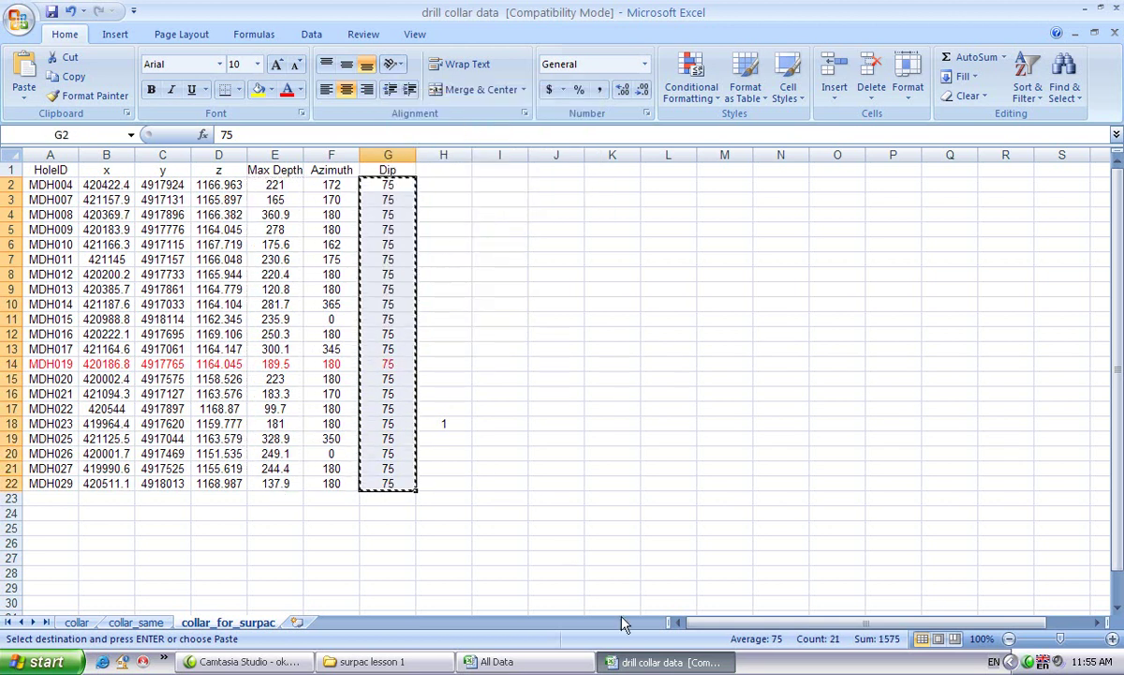
left_click(497, 662)
right_click(176, 199)
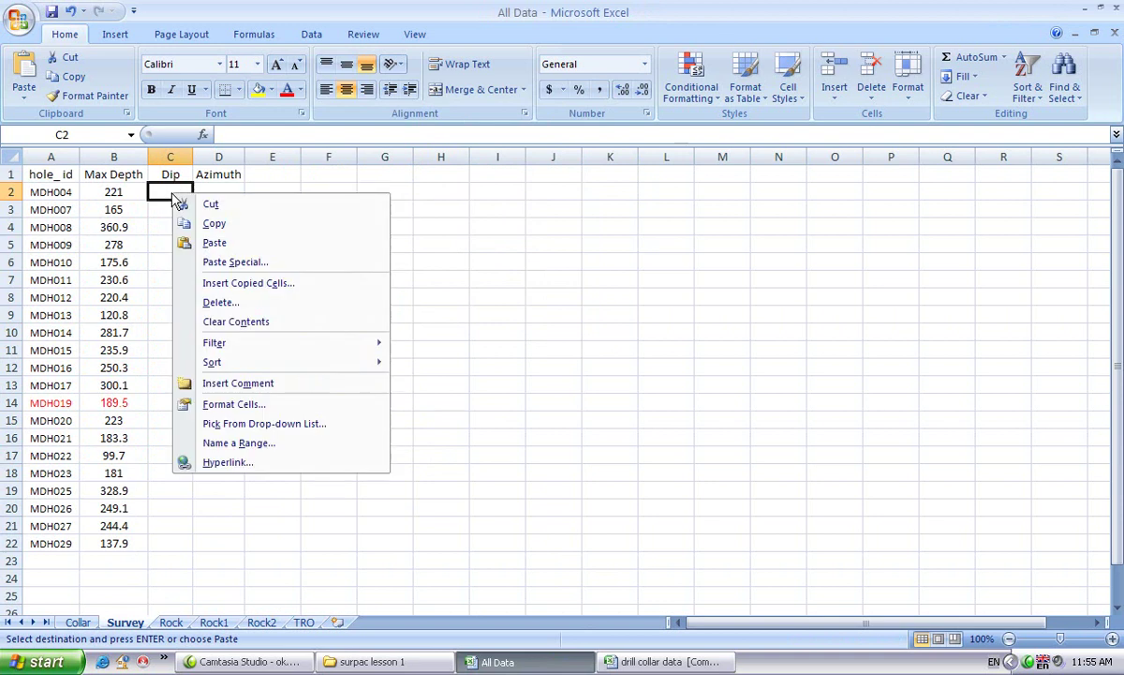
left_click(234, 262)
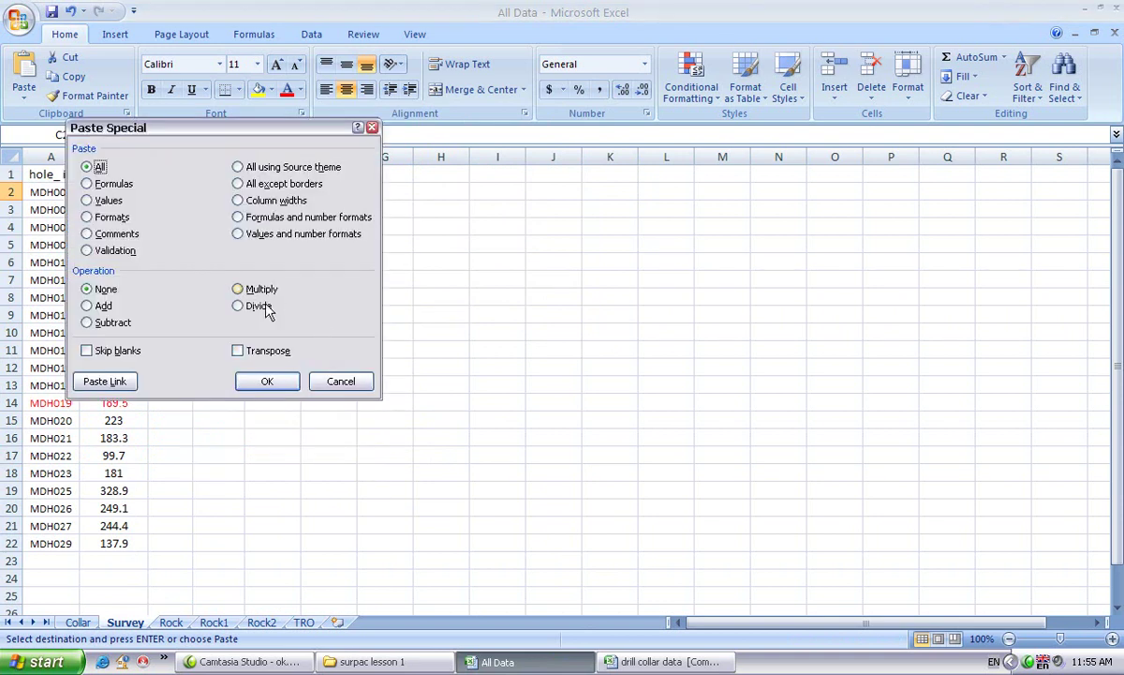
left_click(105, 201)
left_click(267, 381)
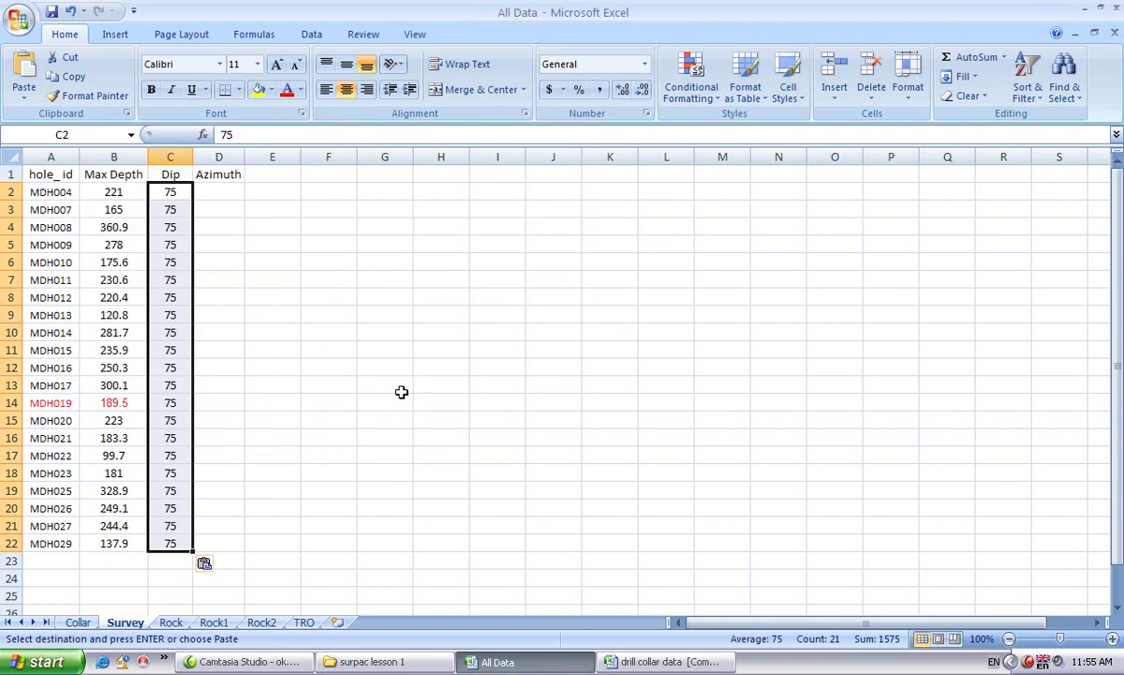
left_click(357, 414)
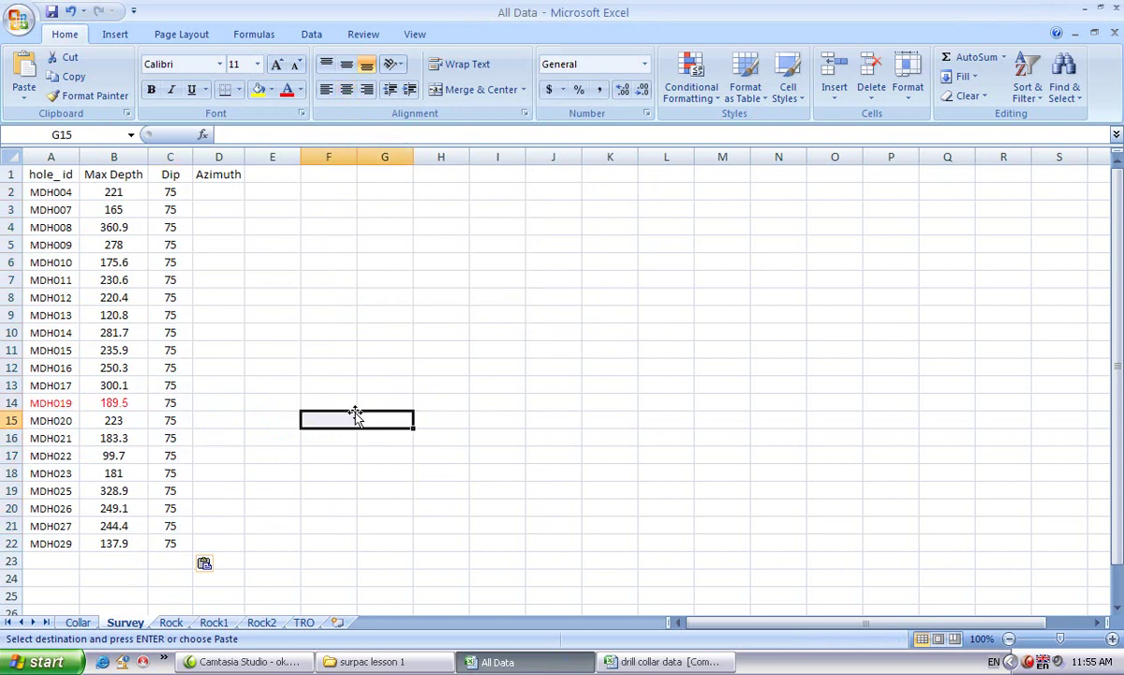
left_click(180, 192)
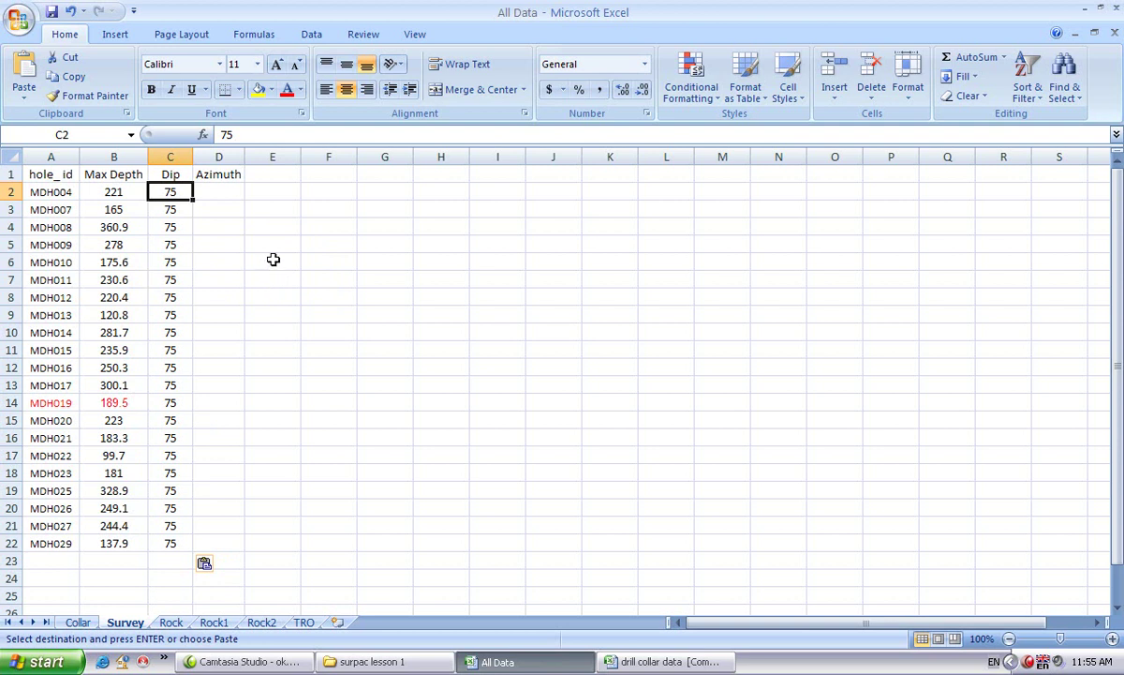
double_click(168, 191)
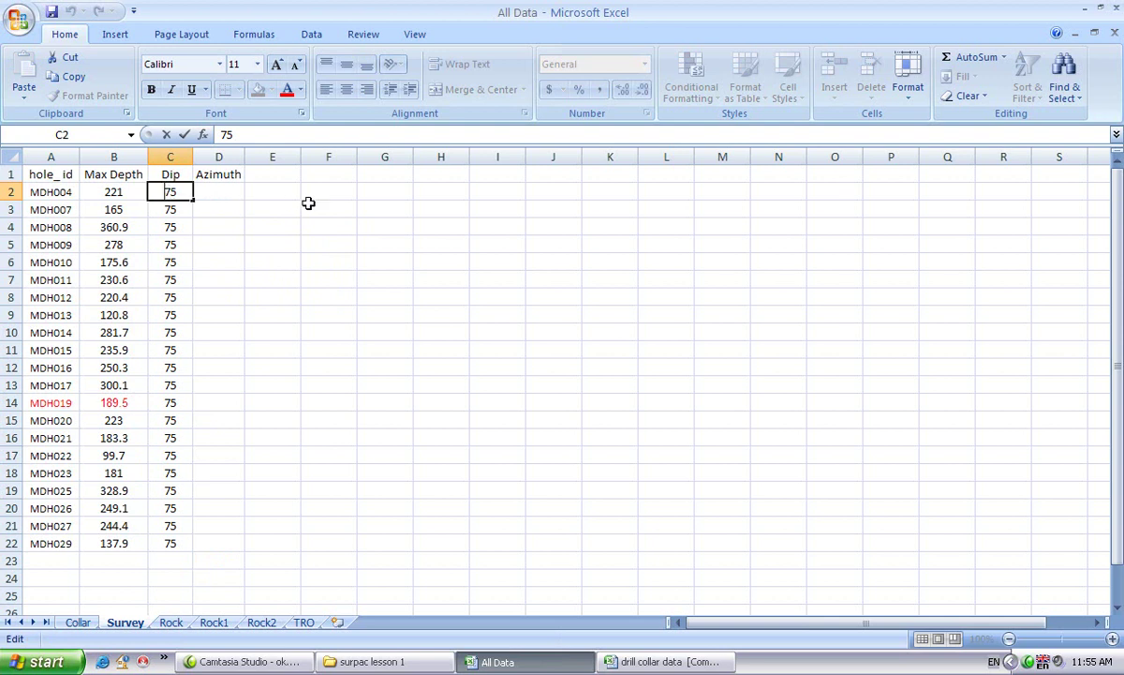
type("-")
left_click(168, 209)
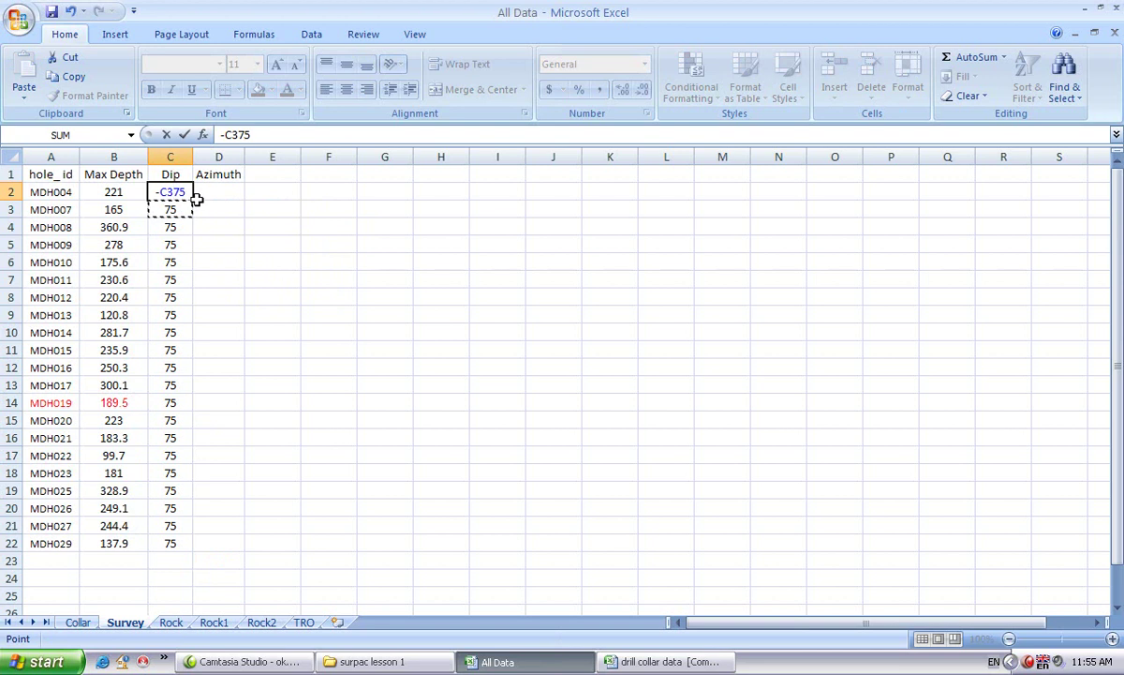
key("Escape")
left_click(216, 225)
left_click(177, 190)
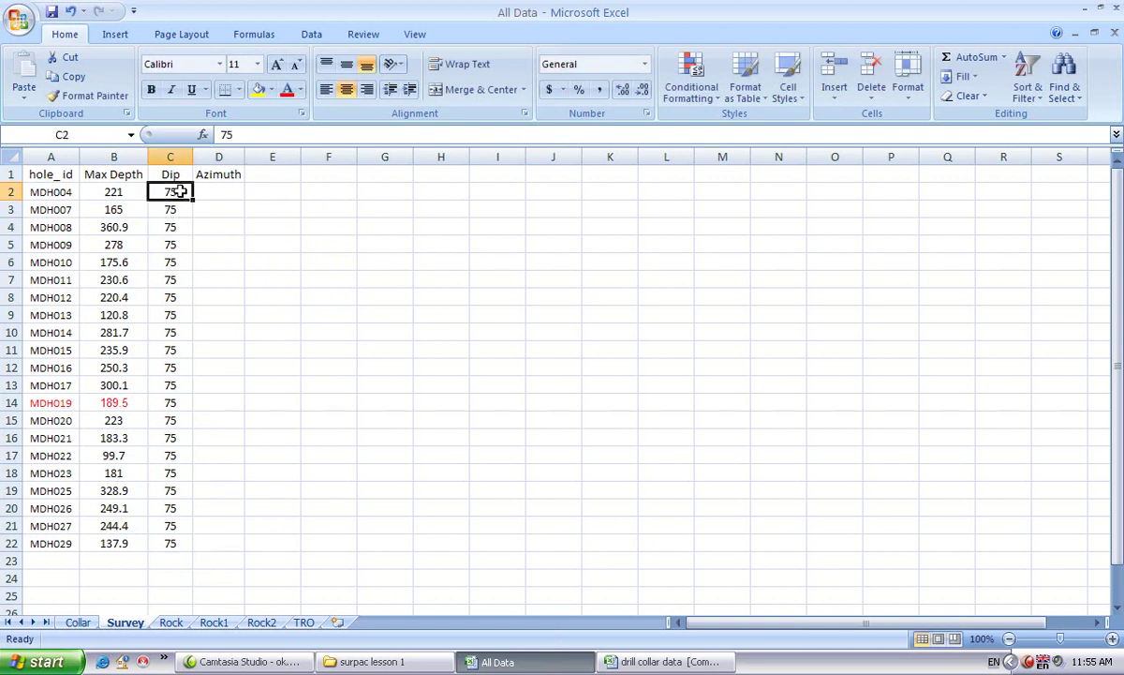
Step: Replace every 75 with -75 in the Survey sheet's Dip column
left_click(170, 157)
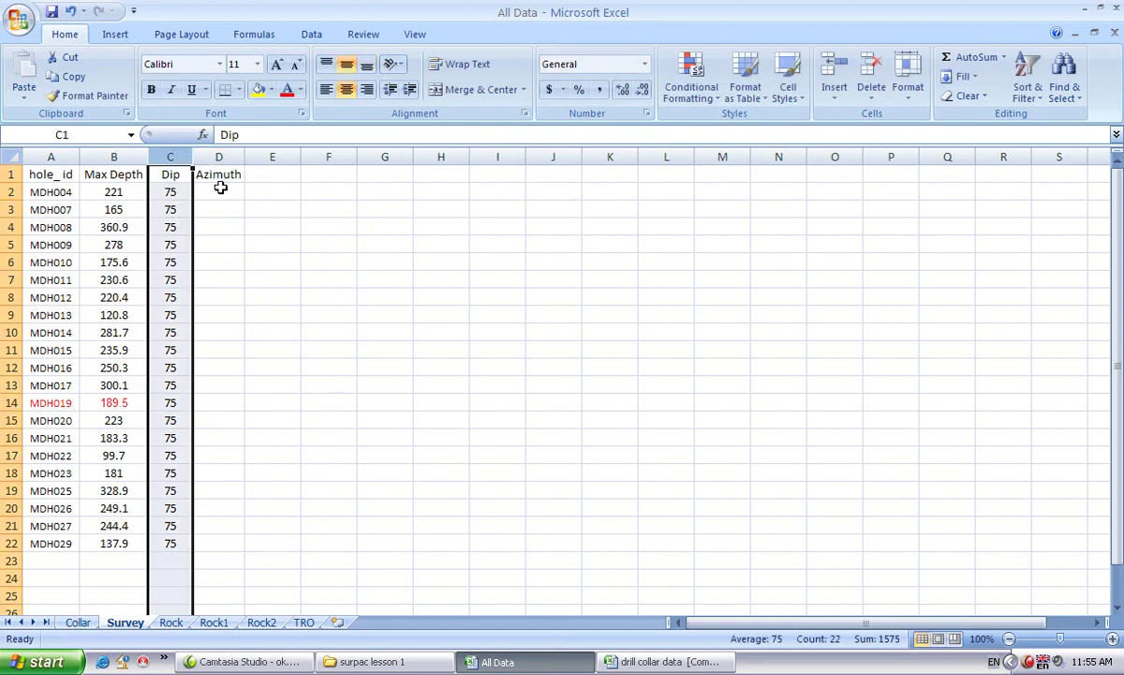
key("ctrl+f")
left_click(643, 246)
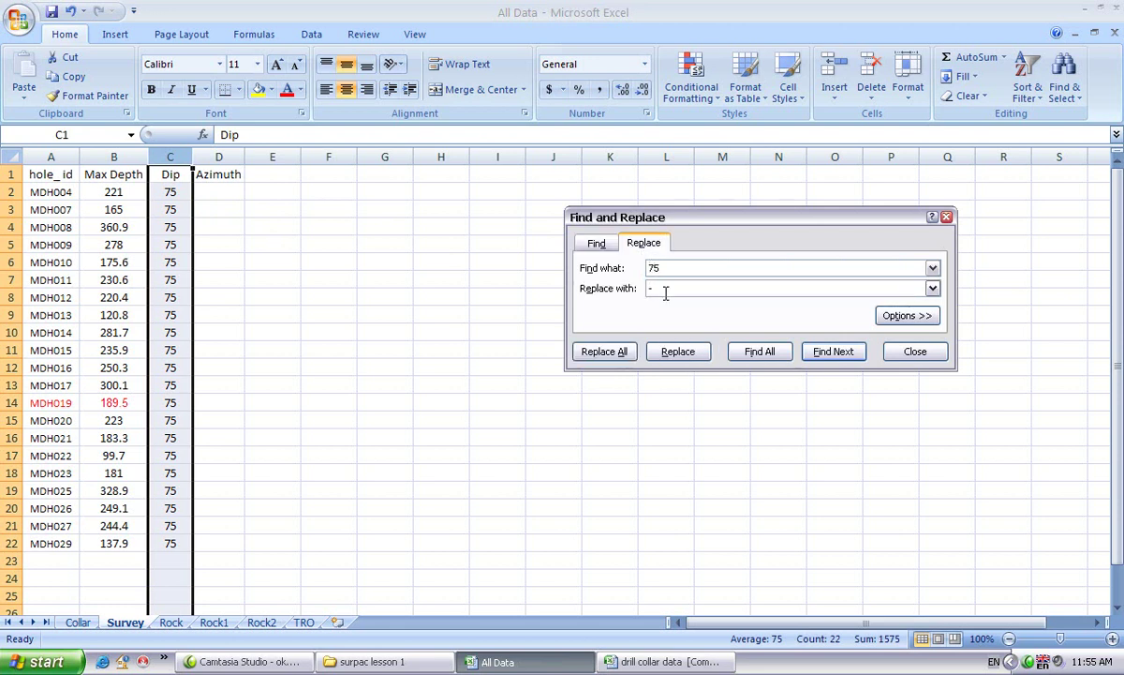
left_click(604, 351)
left_click(557, 372)
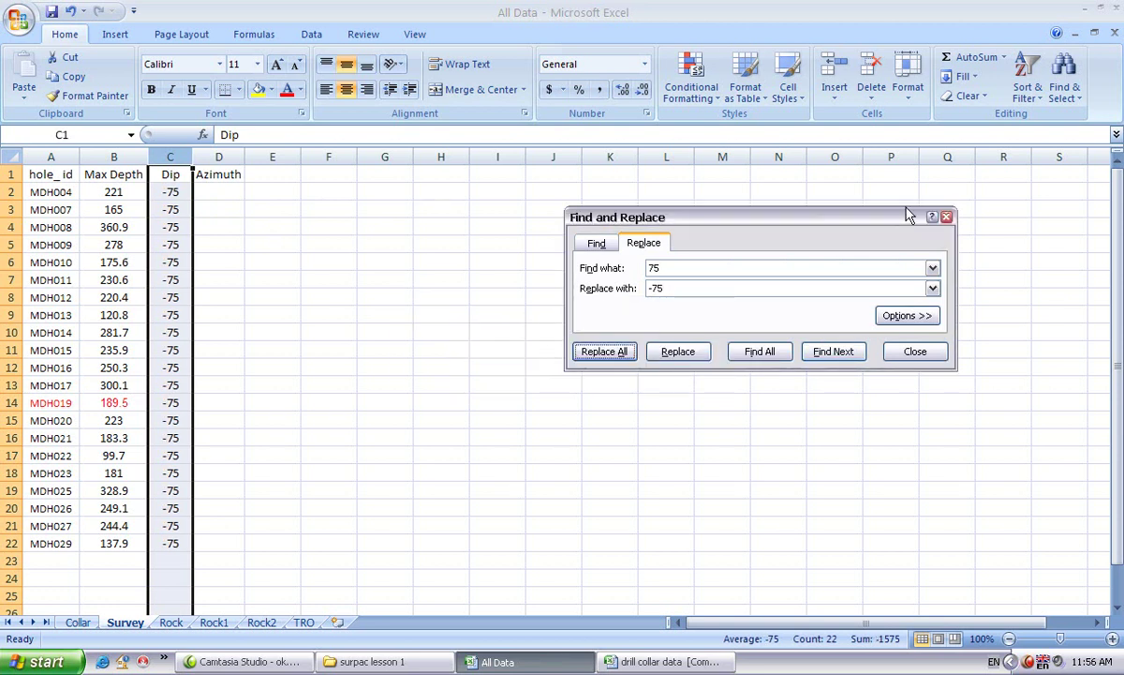
left_click(913, 351)
left_click(385, 560)
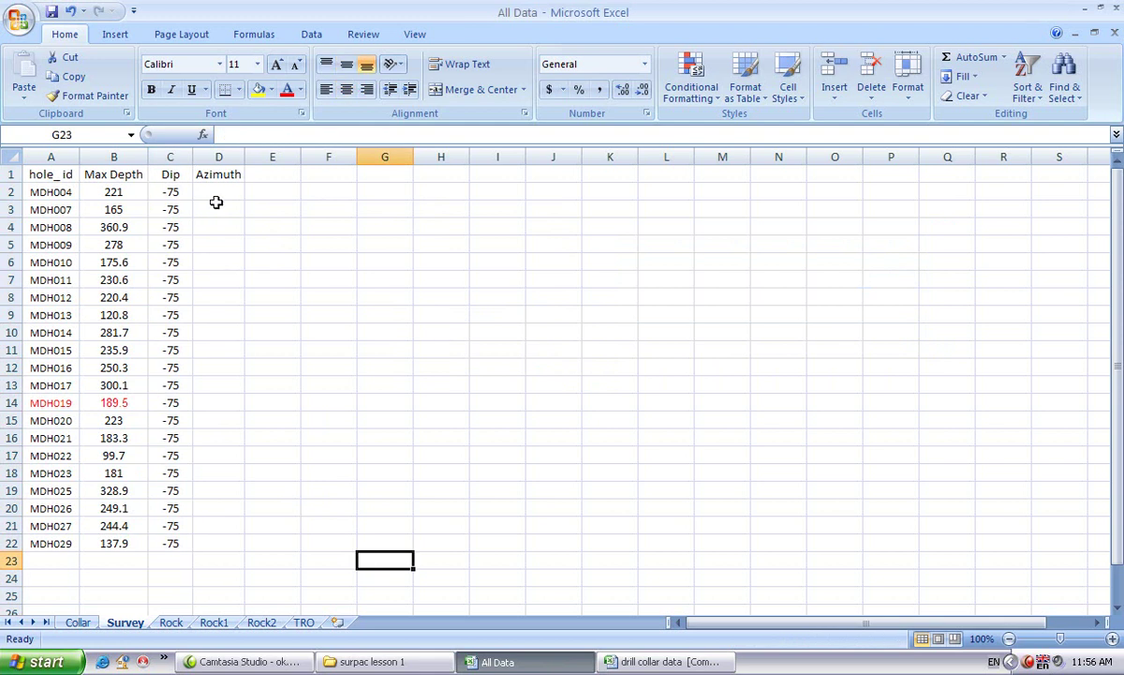
Step: Copy the azimuths F2:F22 from collar_for_surpac in drill collar data and paste them into the Survey sheet's Azimuth column from D2
left_click(662, 661)
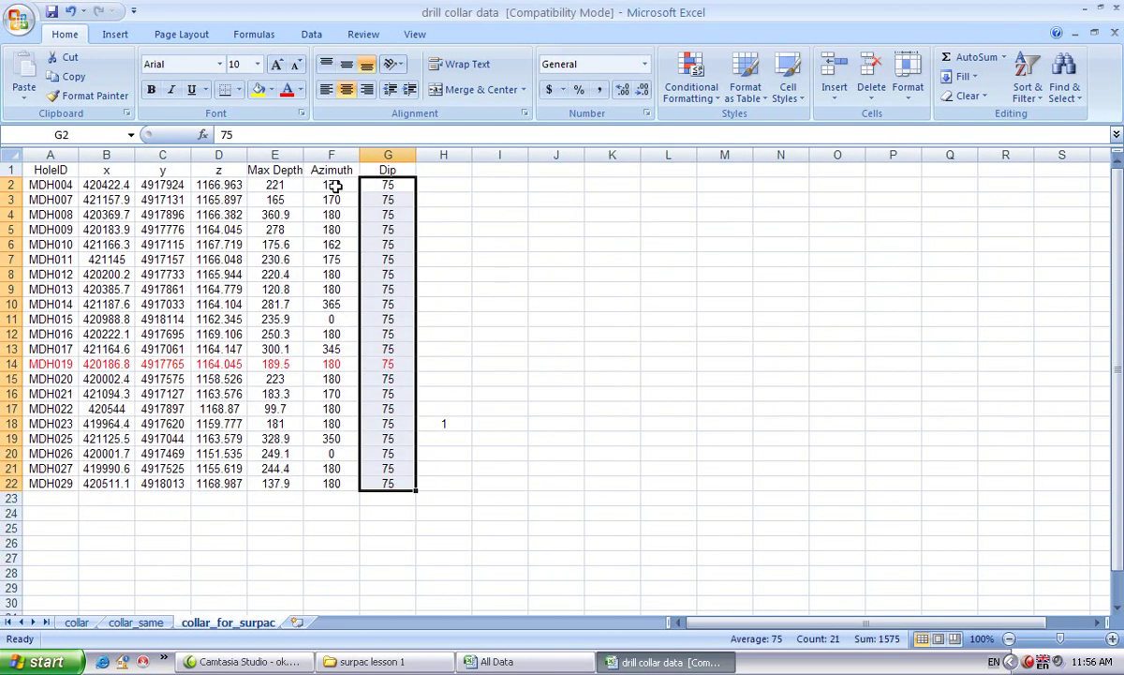
left_click_drag(335, 185, 332, 484)
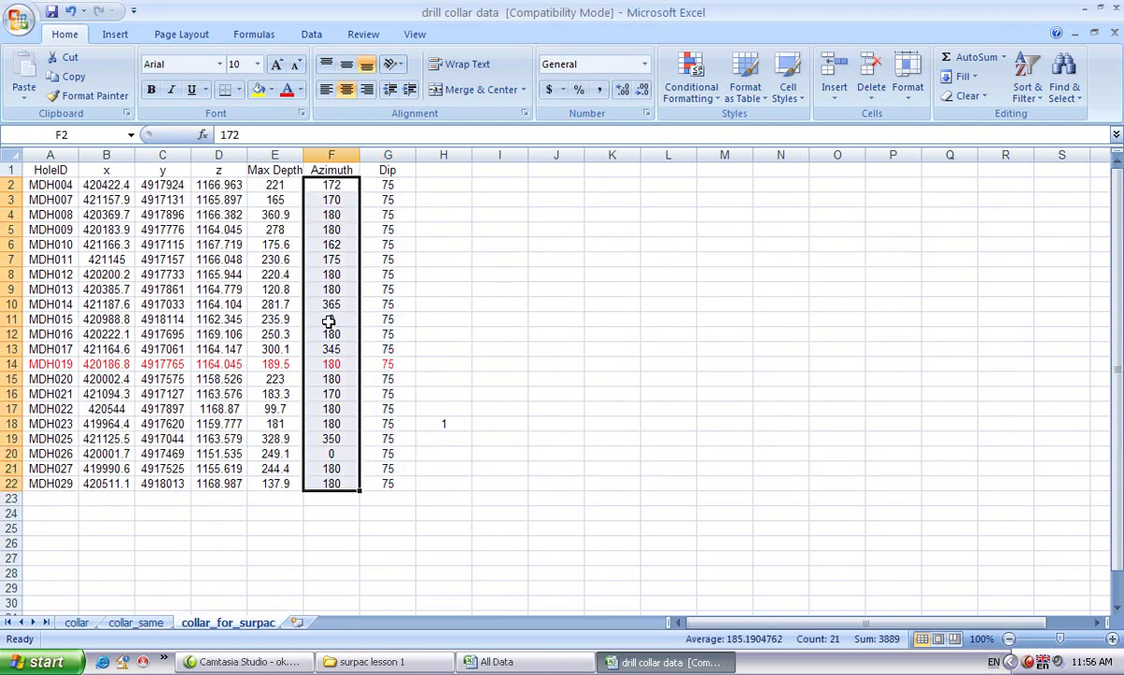
right_click(334, 321)
left_click(361, 354)
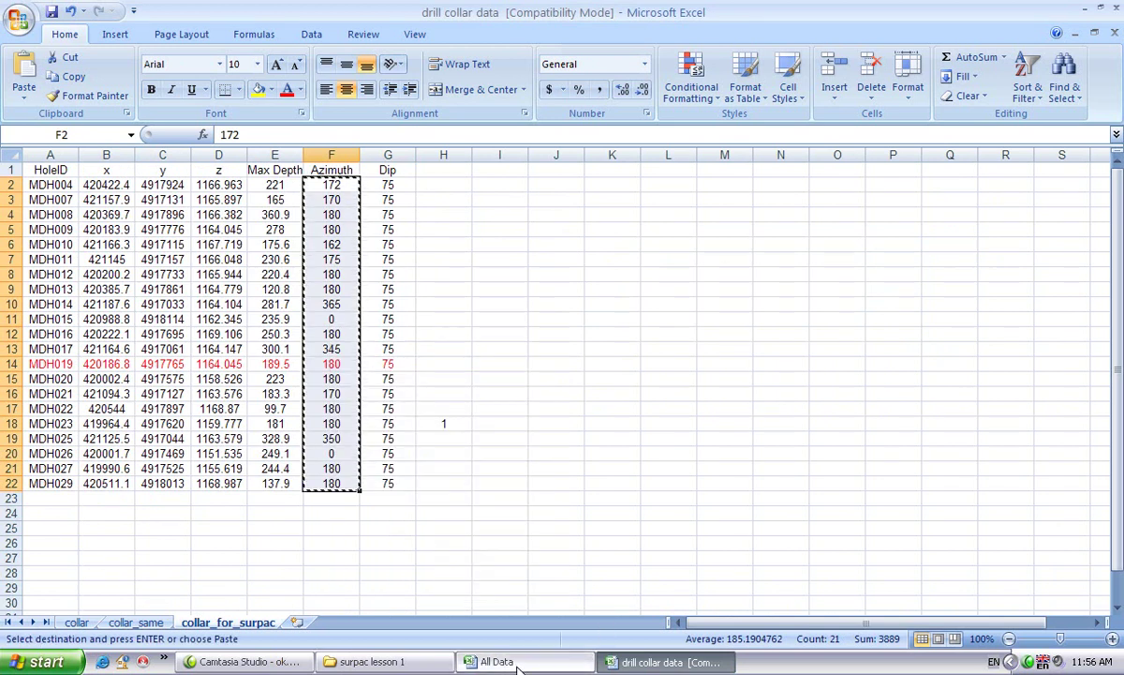
key("alt+Tab")
left_click(221, 191)
right_click(229, 192)
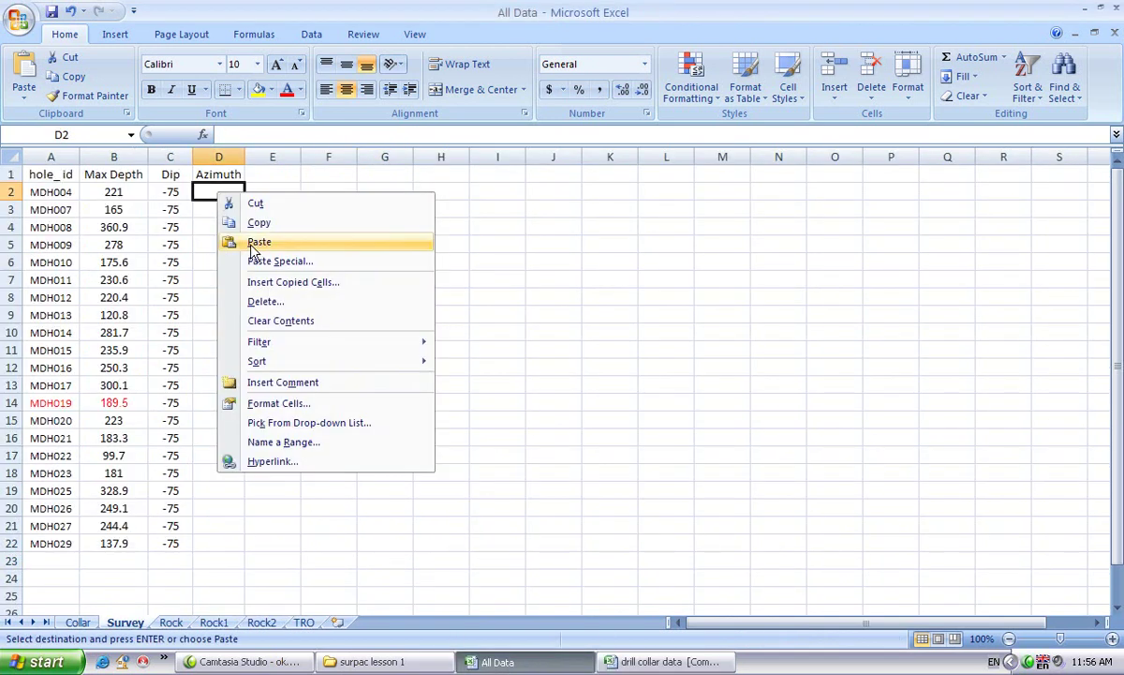
left_click(251, 244)
left_click(389, 384)
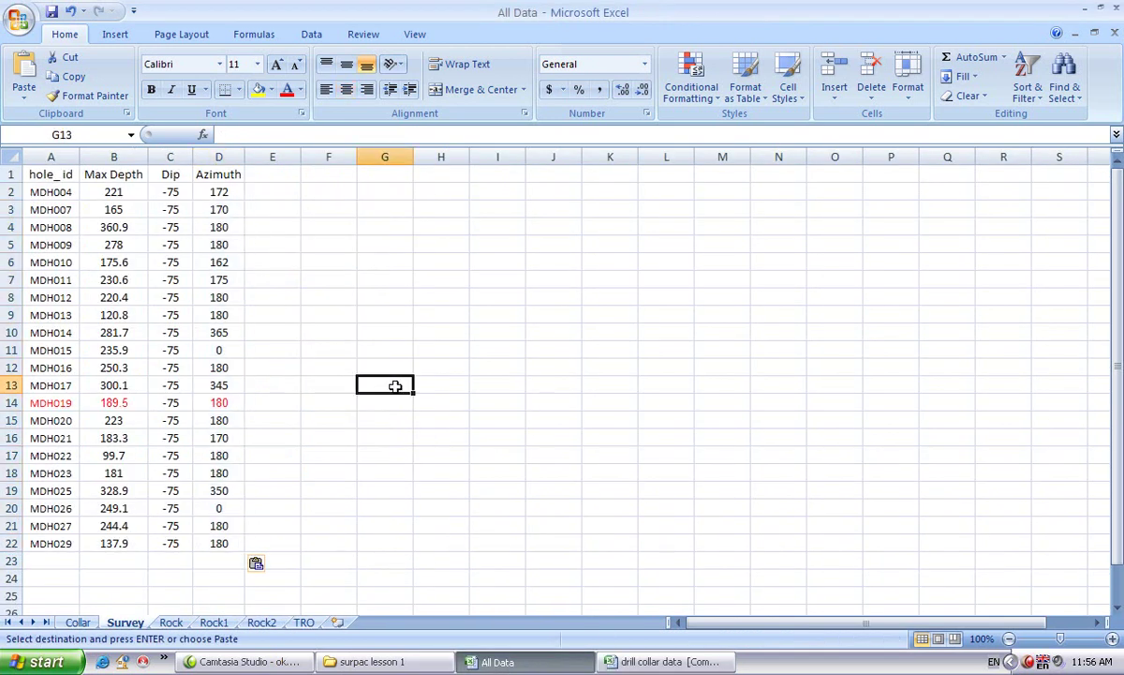
Step: Set the azimuth of hole MDH014 in D10 of the Survey sheet to 355
left_click(215, 336)
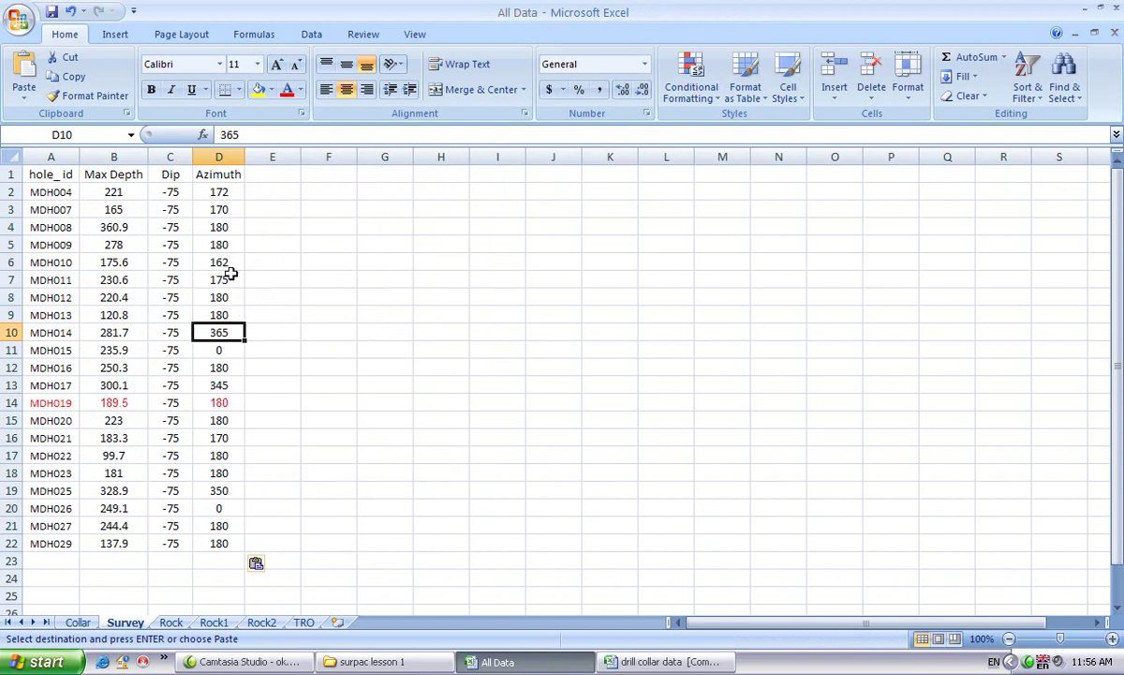
double_click(225, 333)
key("BackSpace")
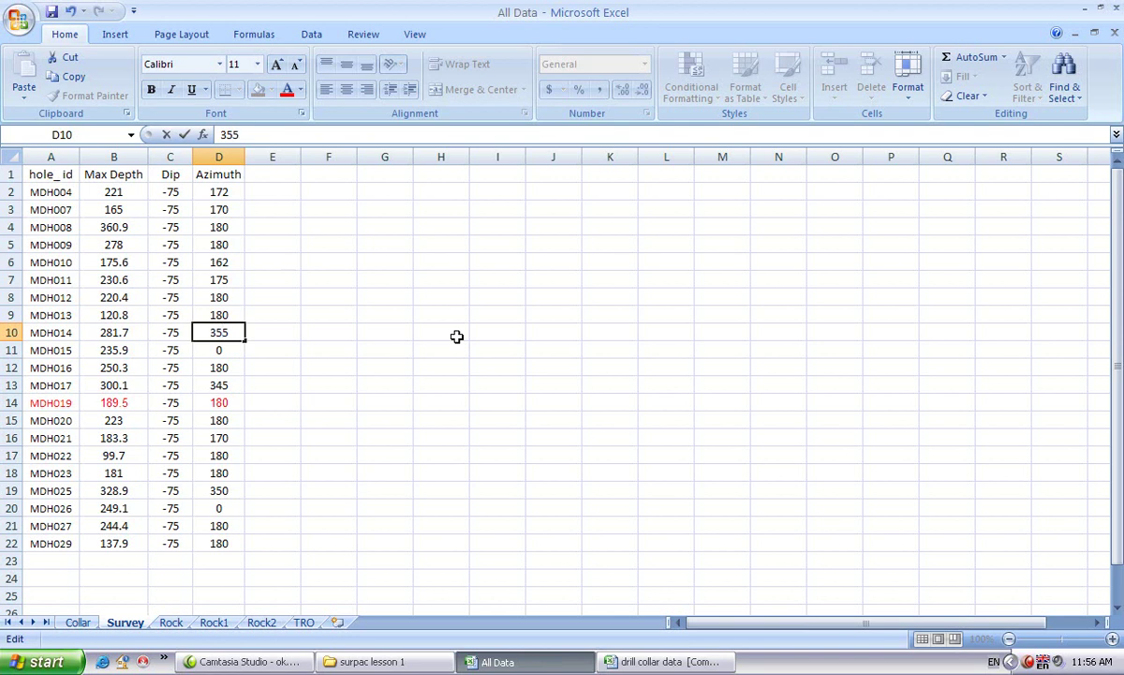
left_click(453, 336)
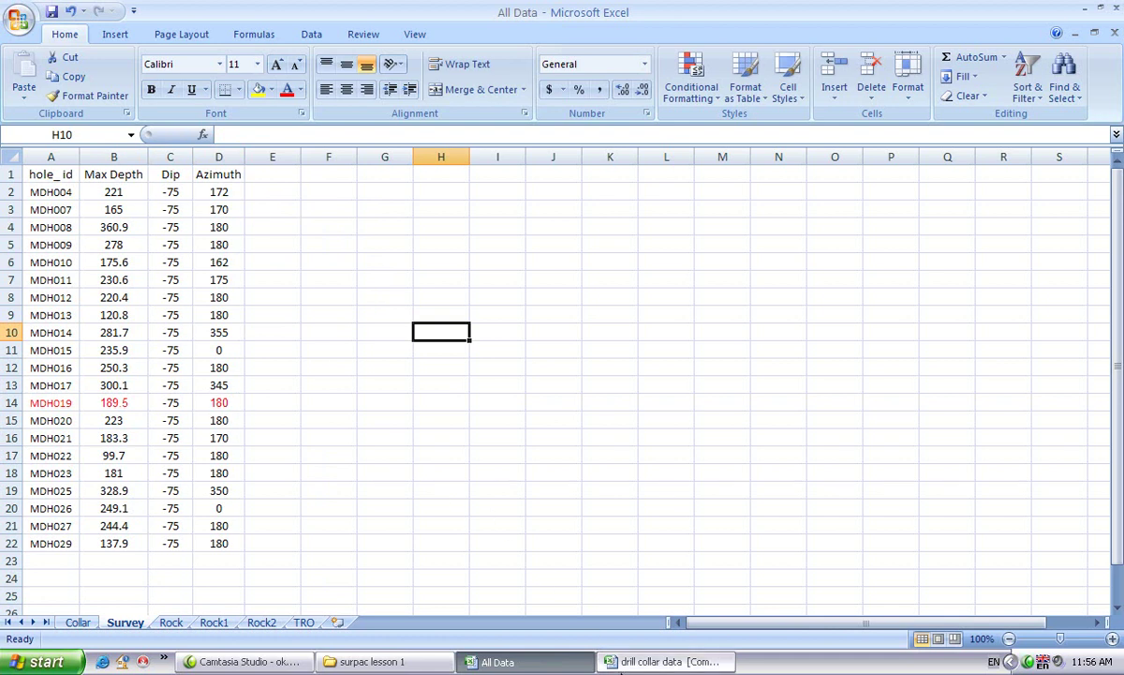
Step: Close the drill collar data workbook and open the Log sheet mushgia workbook from the surpac lesson 1 folder
left_click(662, 662)
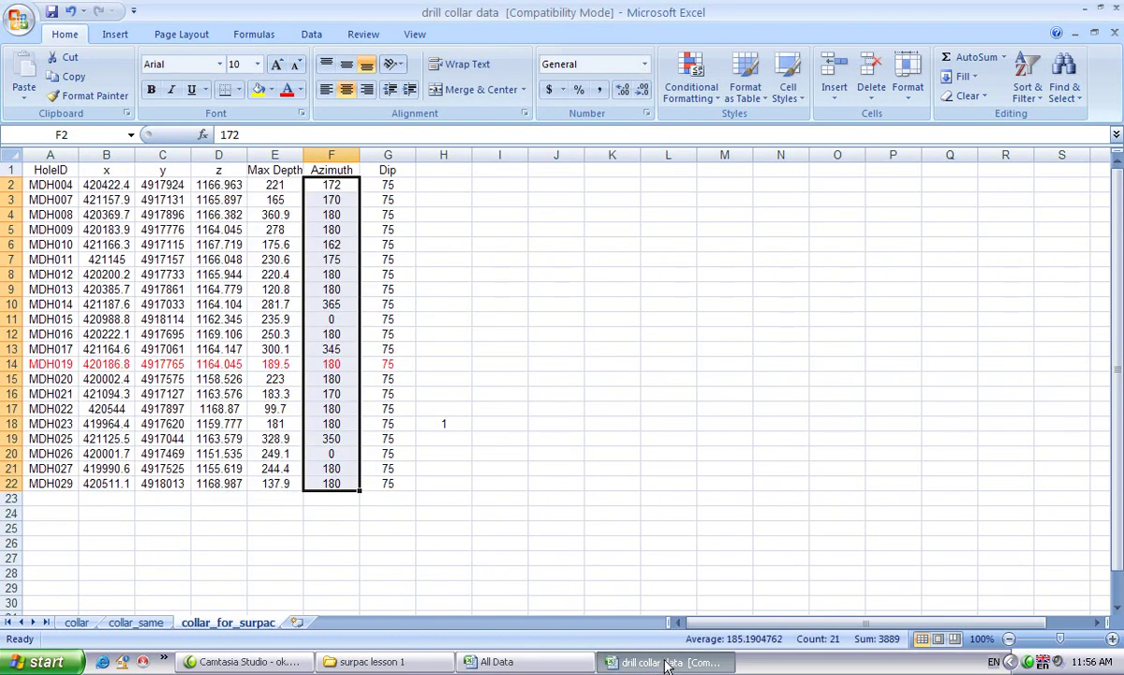
right_click(654, 662)
left_click(684, 622)
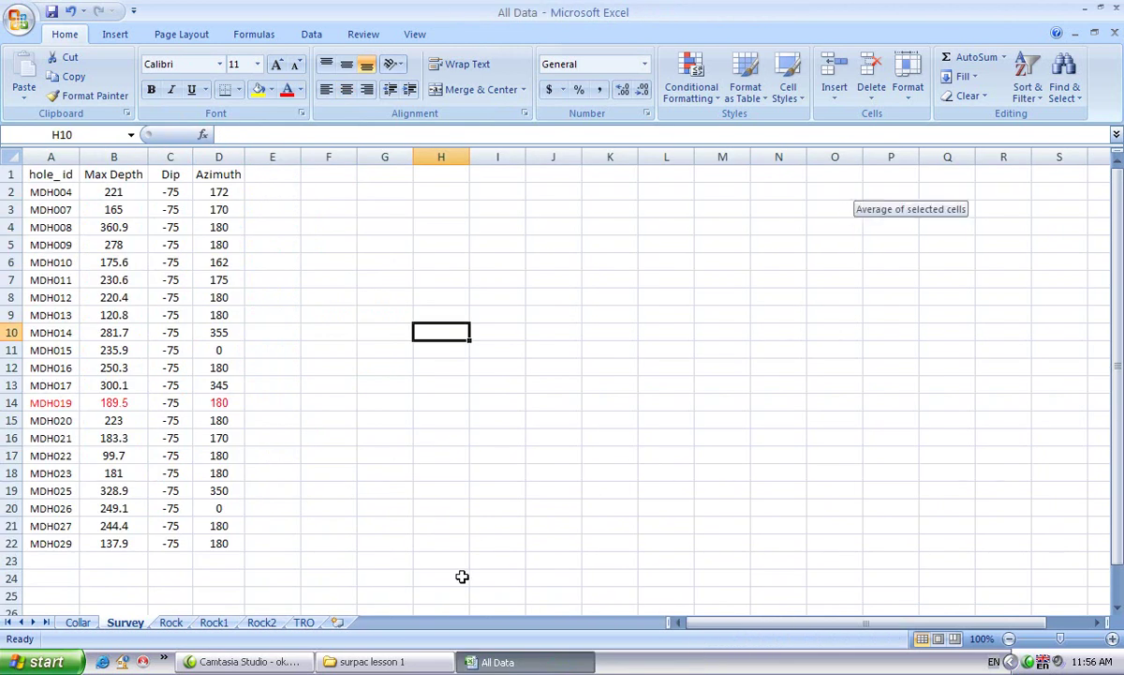
left_click(372, 662)
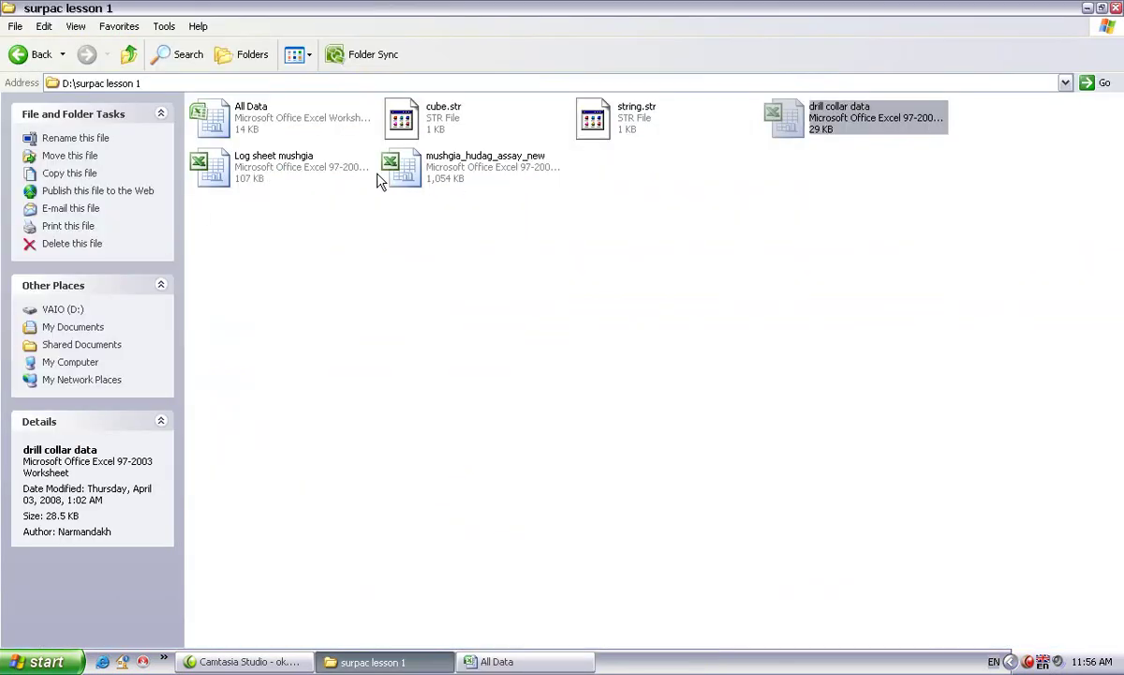
double_click(274, 178)
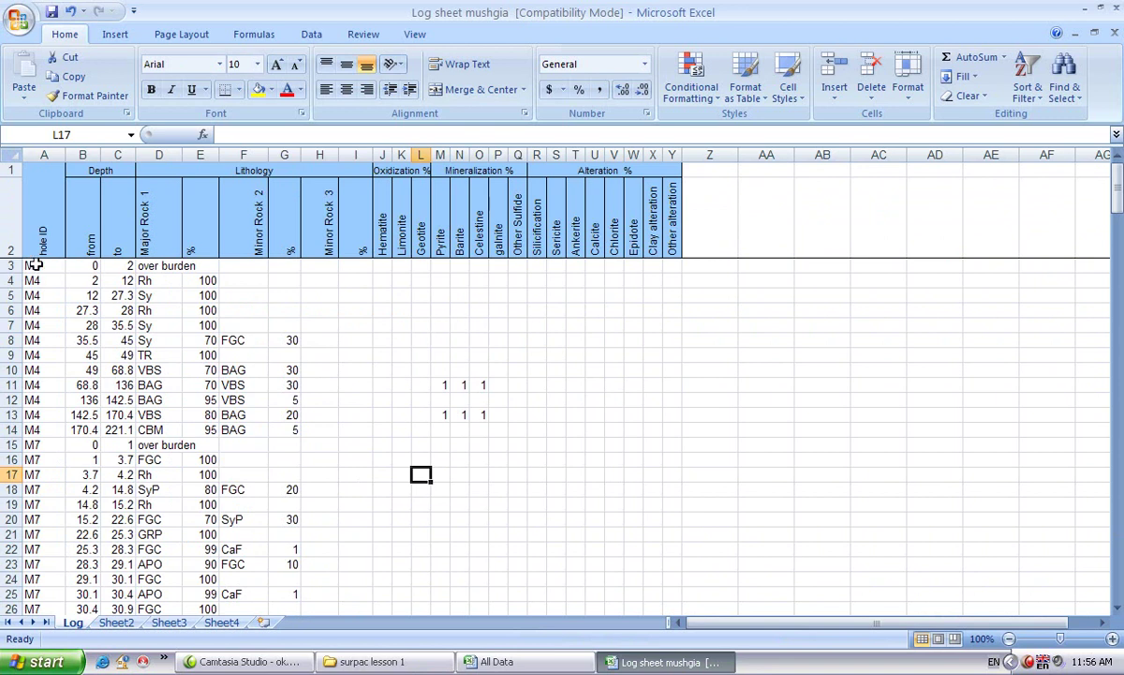
Step: Copy A3:D197 from the Log sheet and paste it as values into the Rock sheet of All Data from A2
left_click_drag(31, 266, 174, 579)
right_click(114, 447)
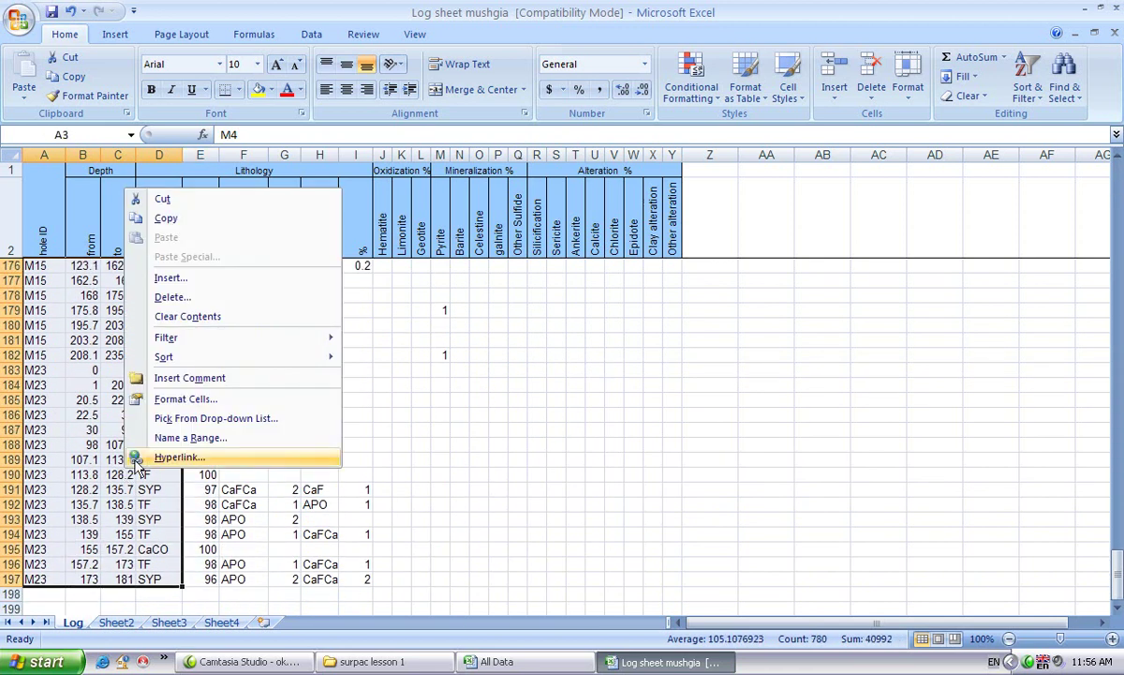
left_click(213, 223)
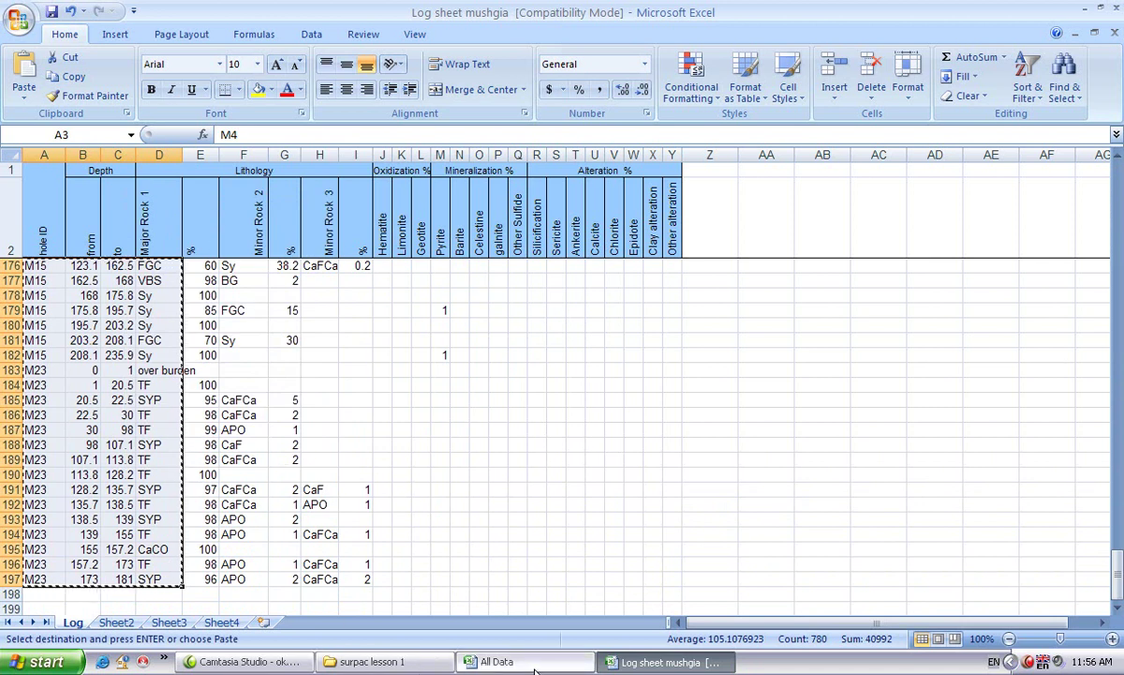
key("ctrl+Tab")
left_click(183, 623)
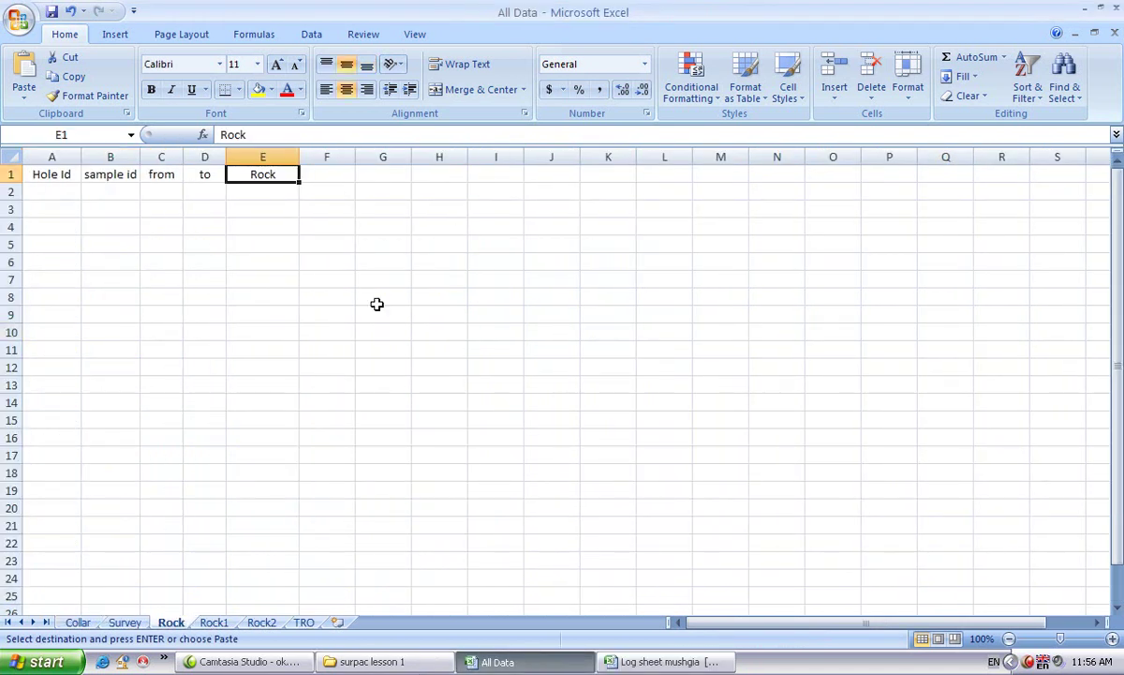
left_click(60, 195)
left_click(26, 101)
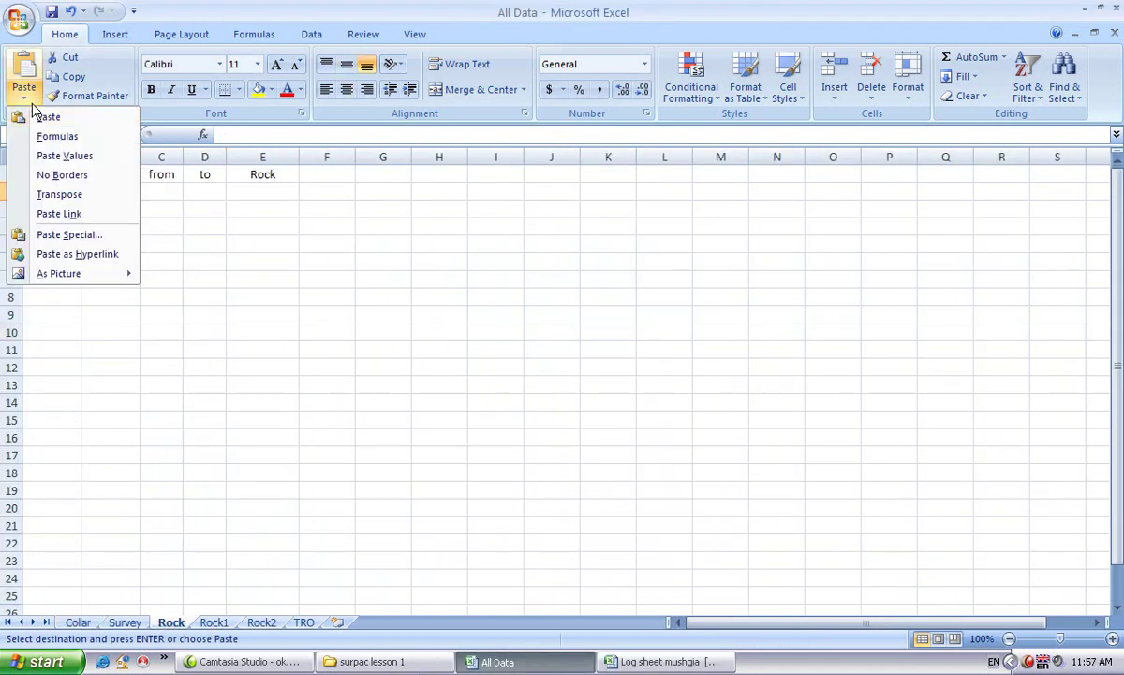
left_click(38, 153)
left_click(394, 366)
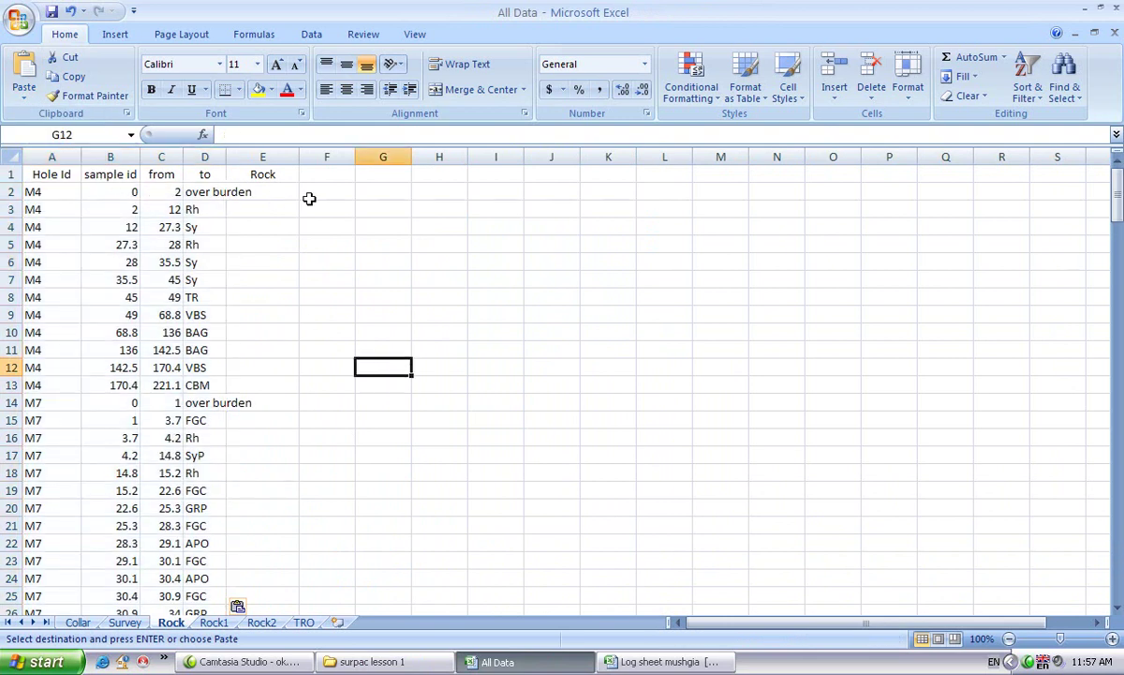
Step: Move B2:D196 of the Rock sheet to start at C2, placing the data under the from, to and Rock headings
left_click_drag(121, 193, 214, 580)
right_click(161, 389)
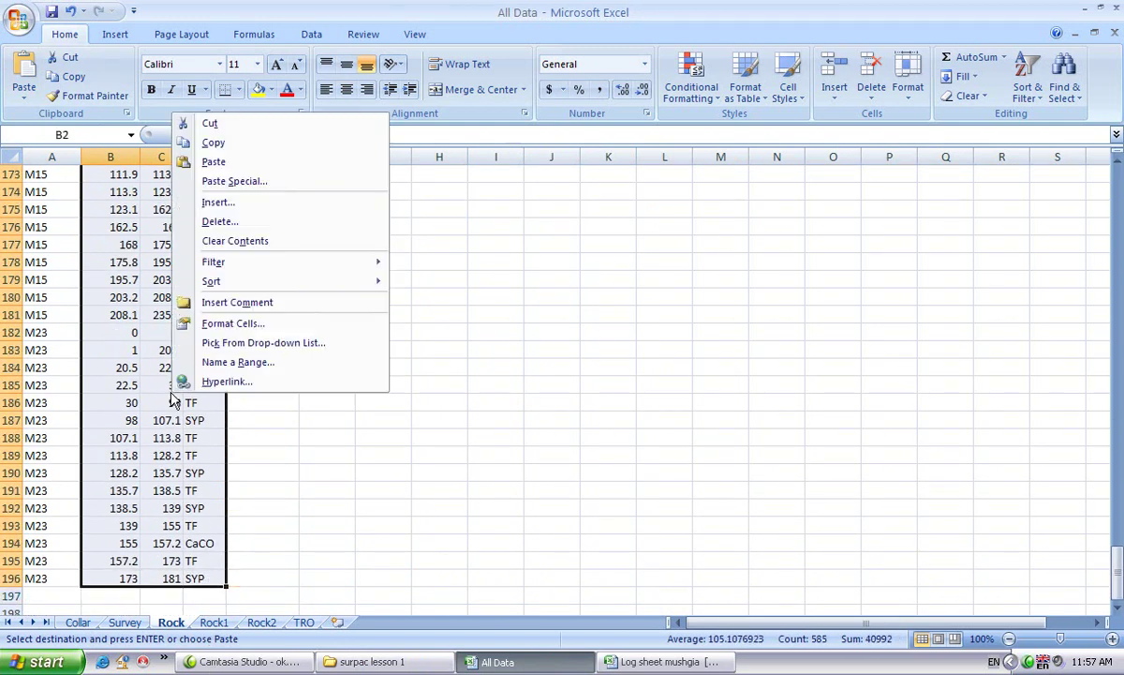
left_click(258, 145)
left_click(159, 193)
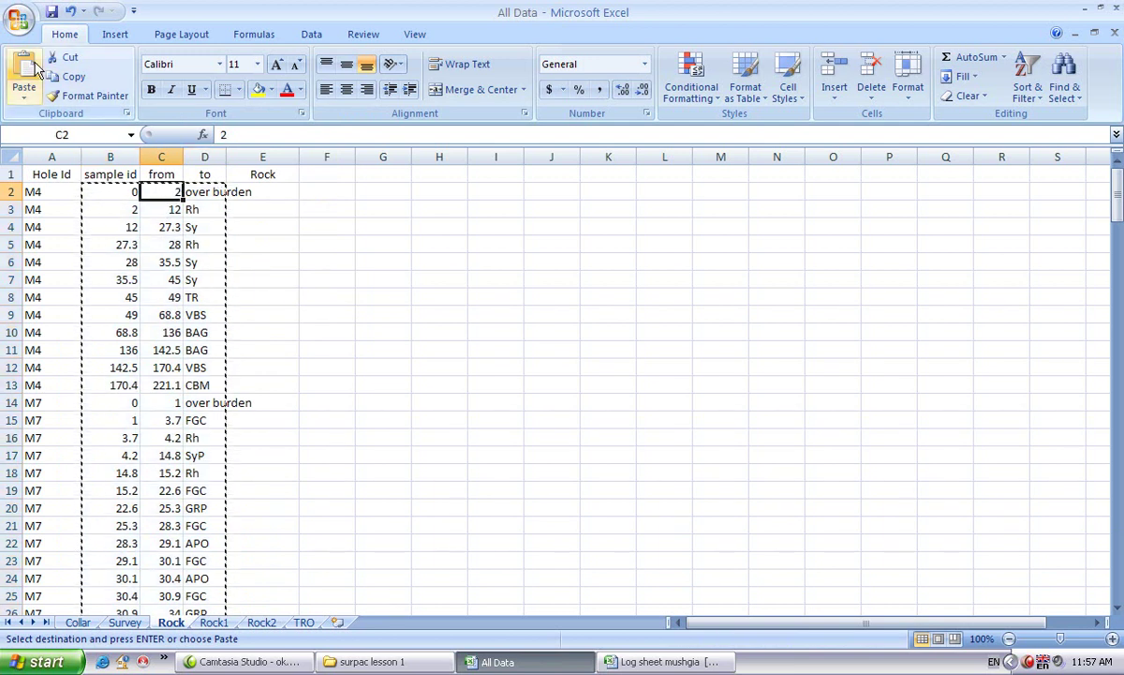
left_click(31, 96)
left_click(49, 116)
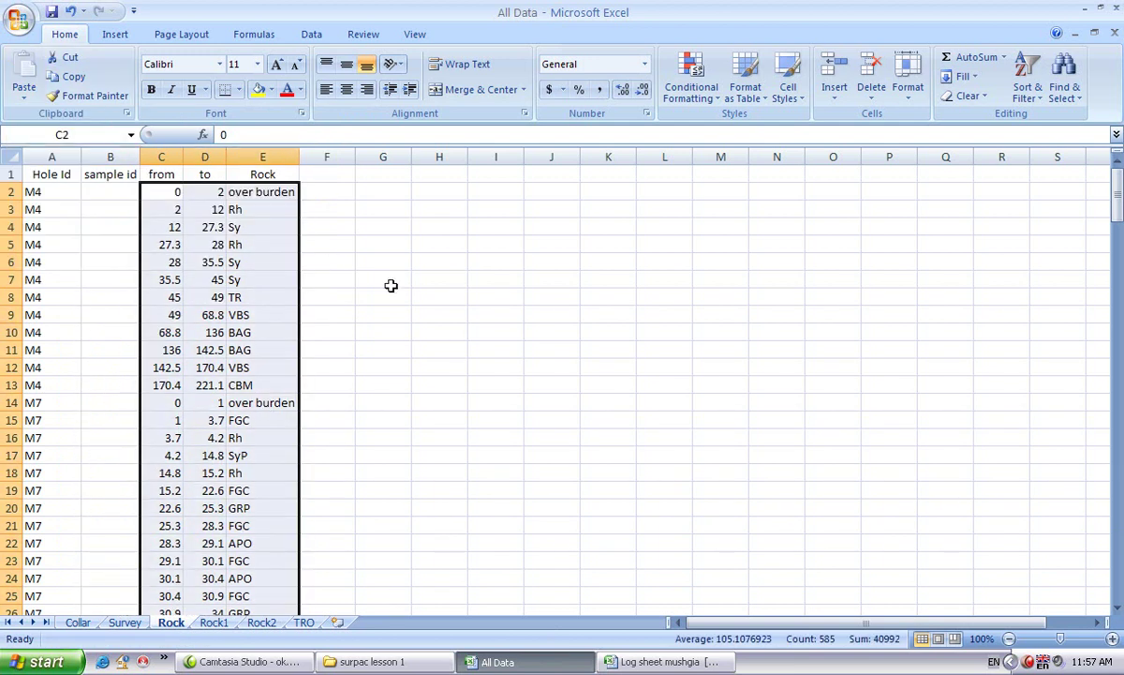
left_click(403, 297)
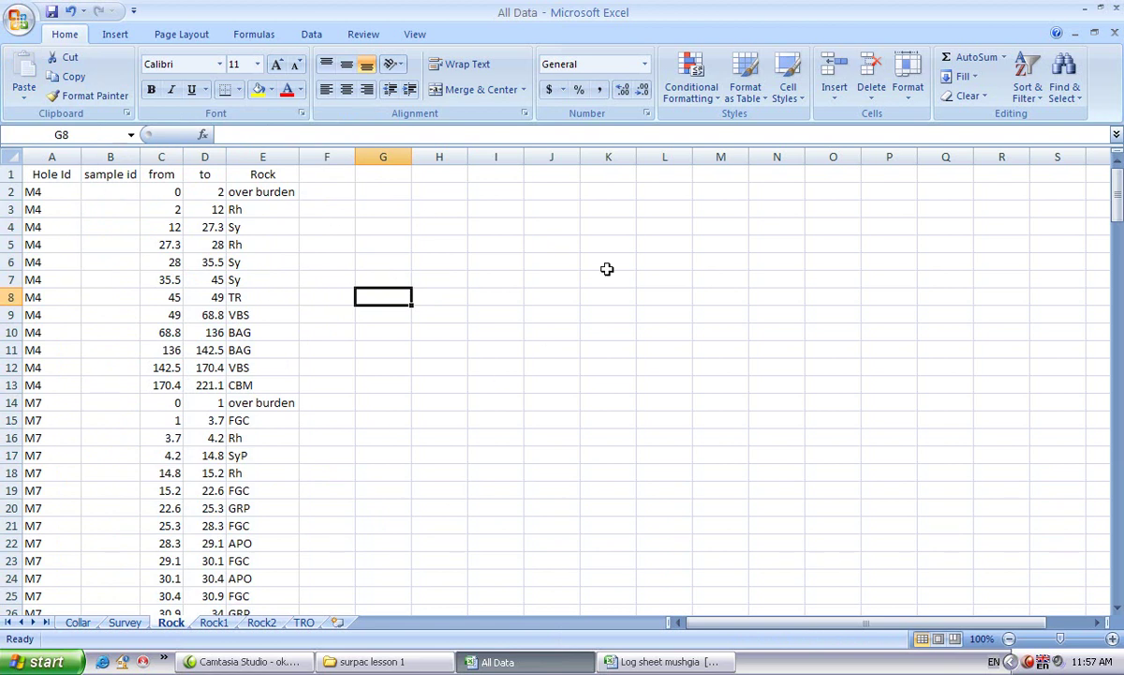
Step: Sort the Rock sheet's data by the Rock column from A to Z, expanding the selection to all adjacent data
left_click(6, 173)
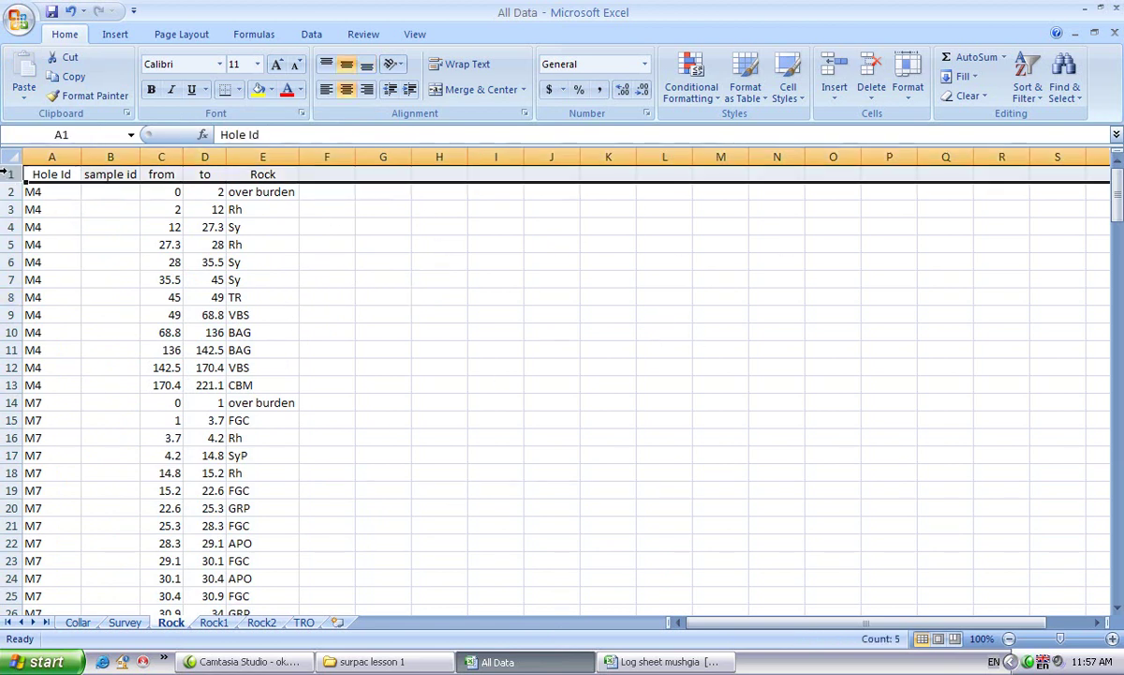
left_click(314, 36)
left_click(410, 73)
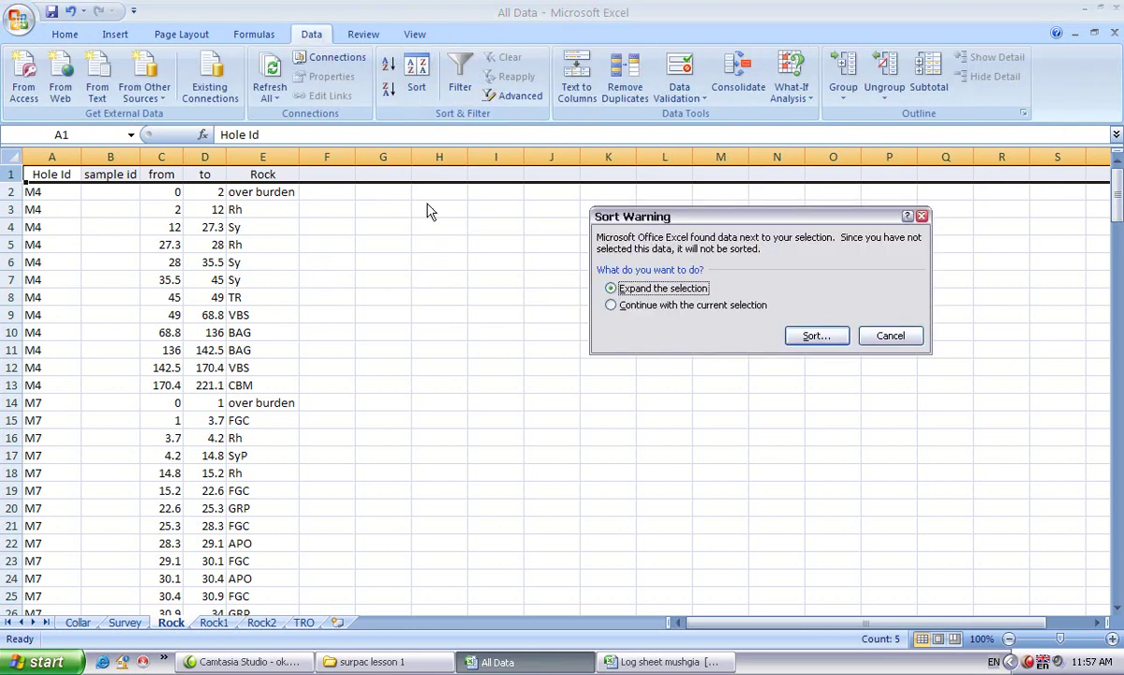
left_click(815, 337)
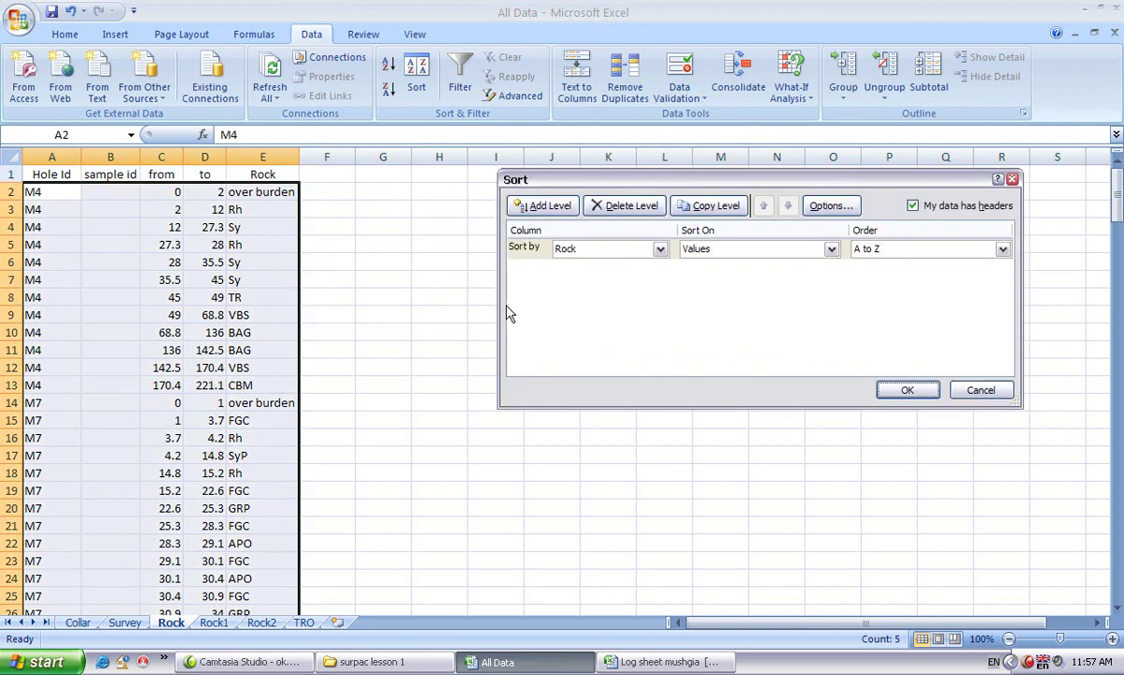
left_click(660, 248)
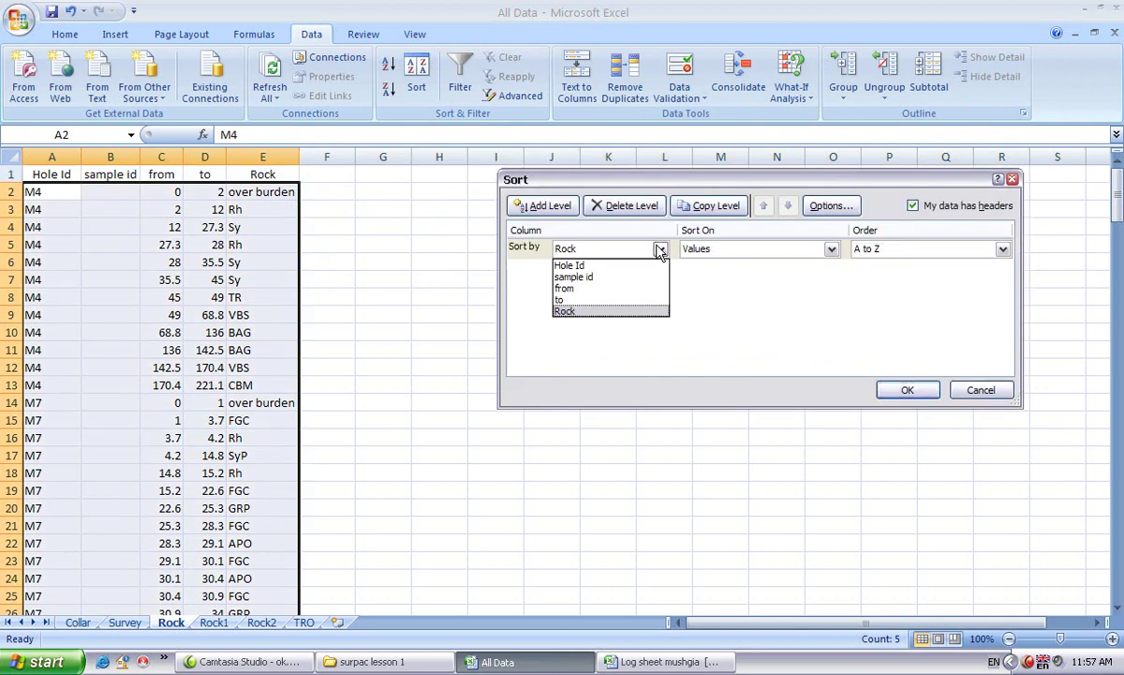
left_click(608, 313)
left_click(907, 389)
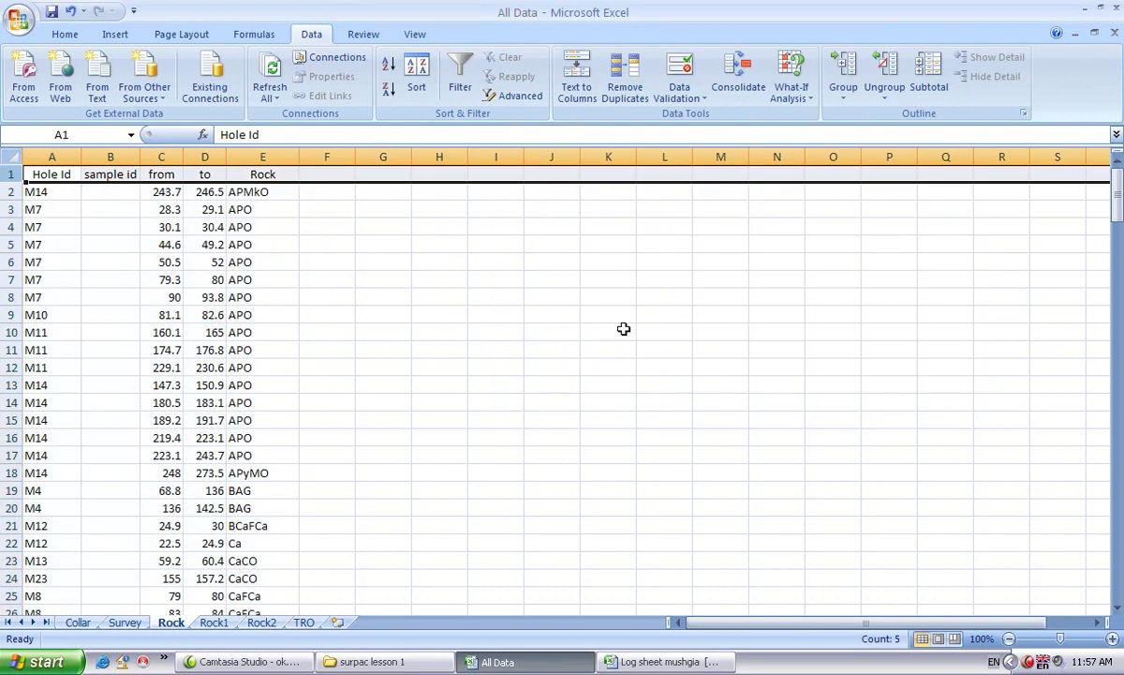
Step: Delete the over burden rows A61:F71 from the Rock sheet, shifting the cells up
left_click(330, 244)
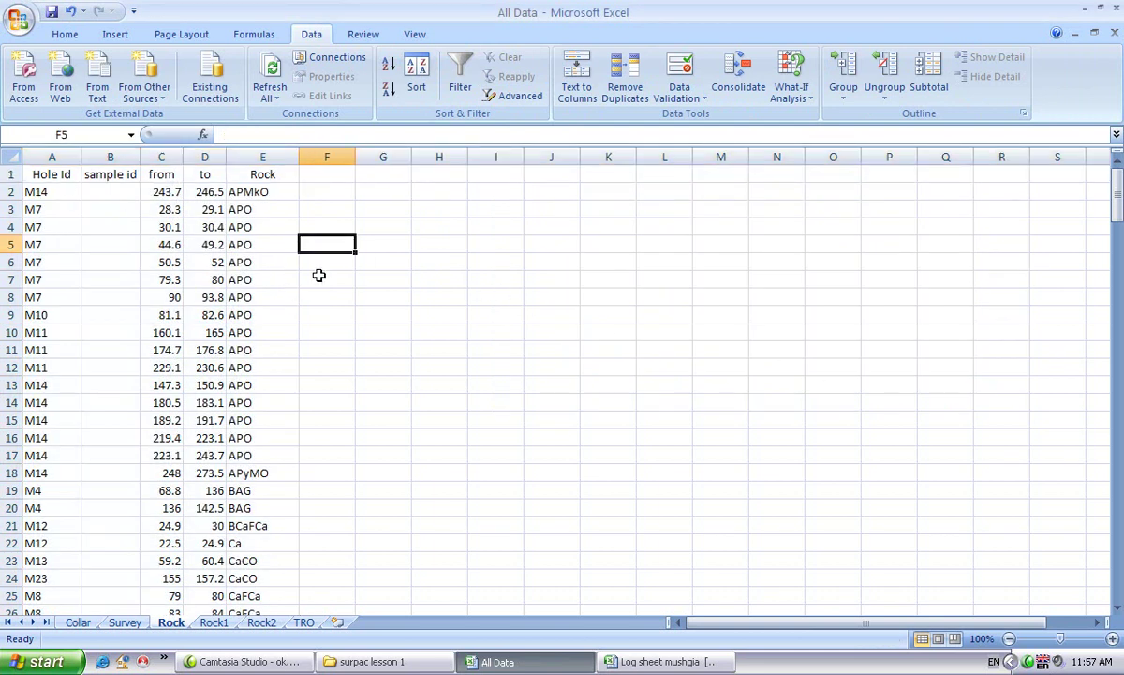
scroll(303, 285, "down", 6)
scroll(304, 284, "down", 13)
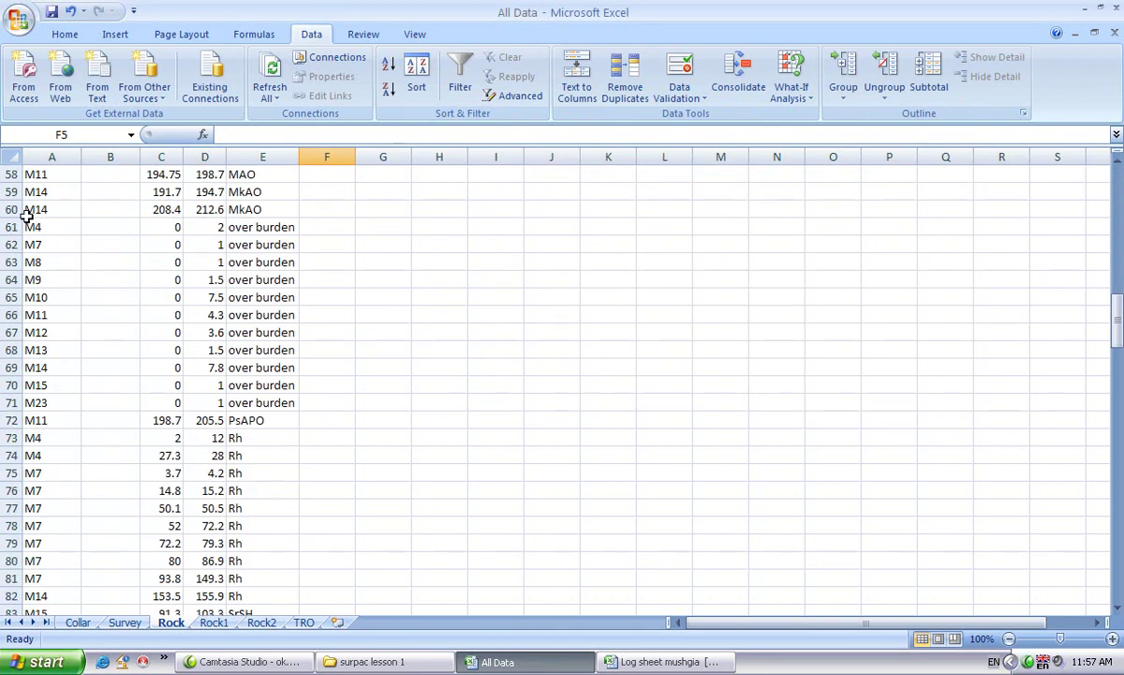
left_click_drag(35, 227, 345, 400)
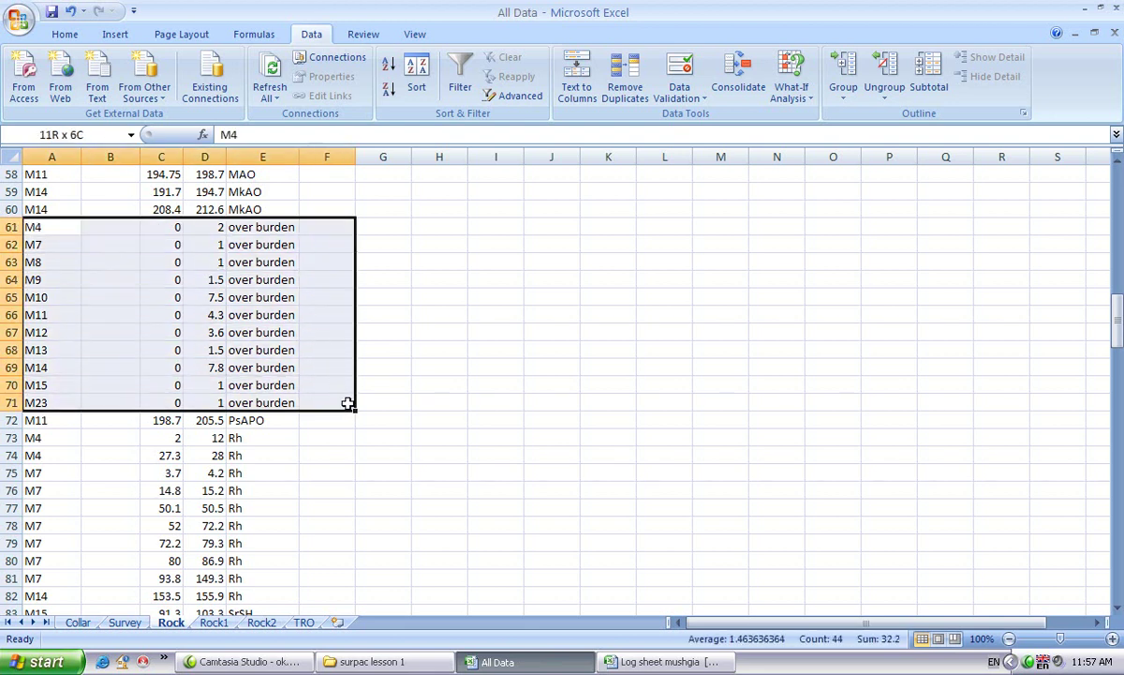
right_click(114, 272)
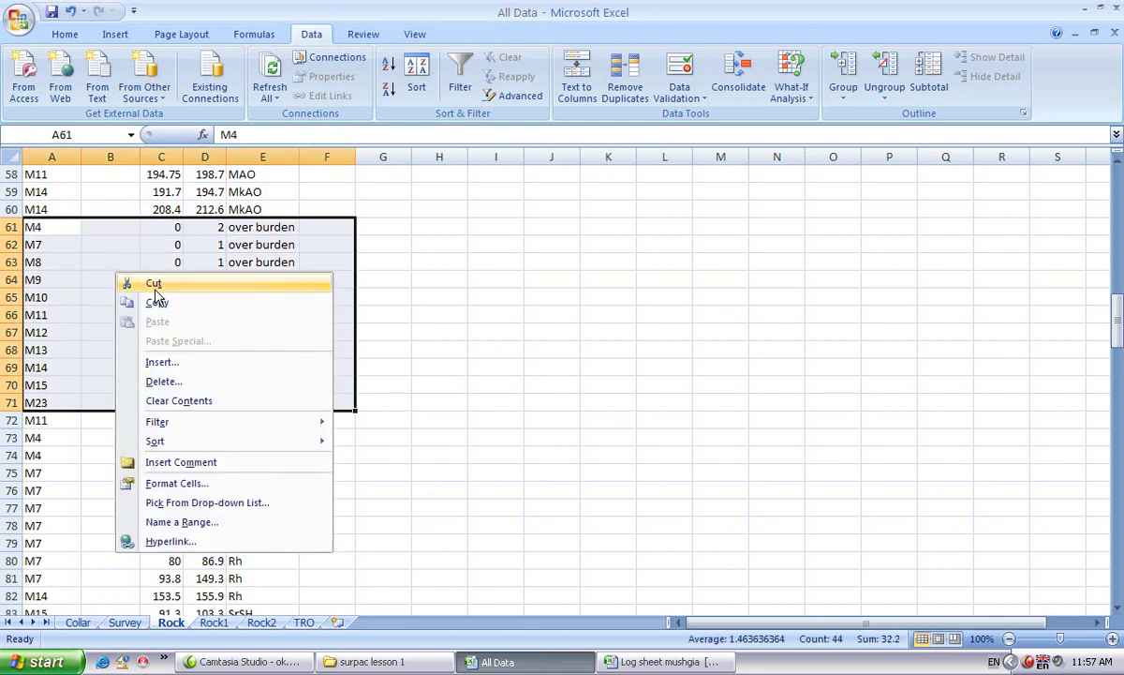
left_click(202, 381)
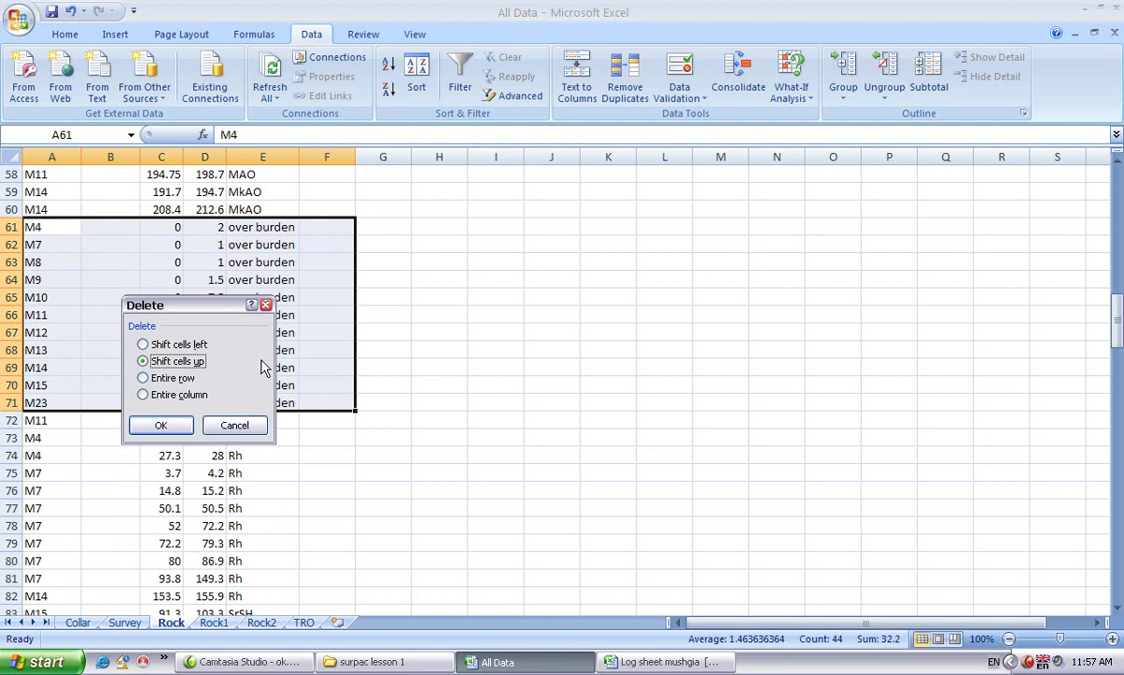
left_click(162, 426)
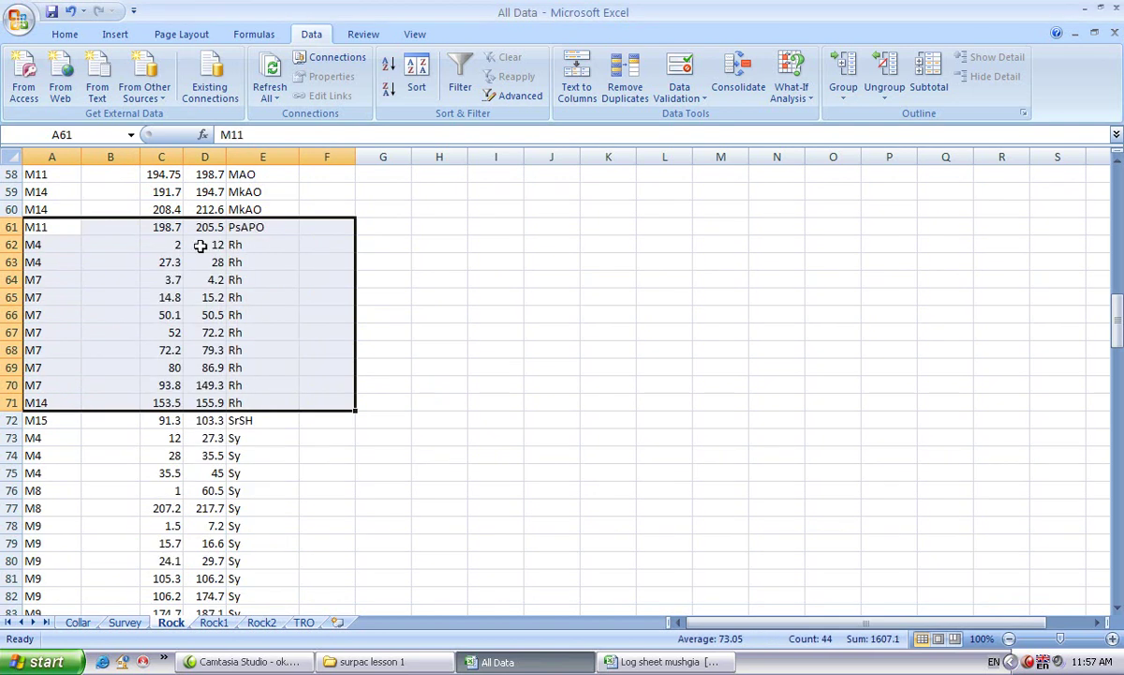
left_click(430, 310)
scroll(328, 431, "down", 20)
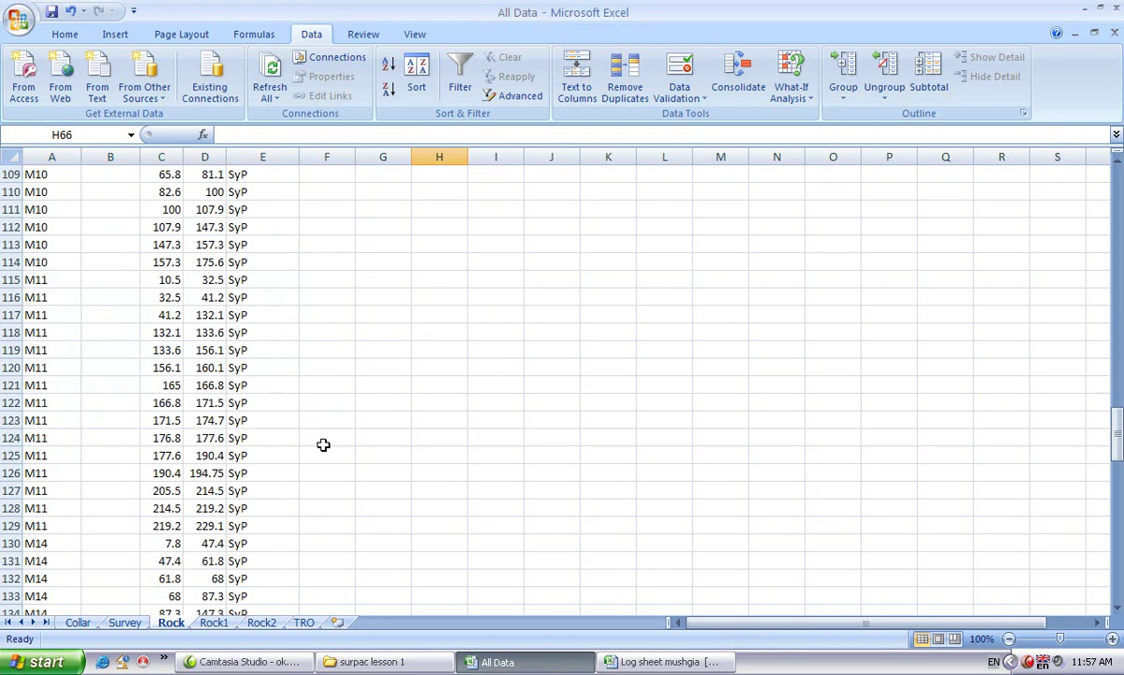
scroll(328, 448, "down", 14)
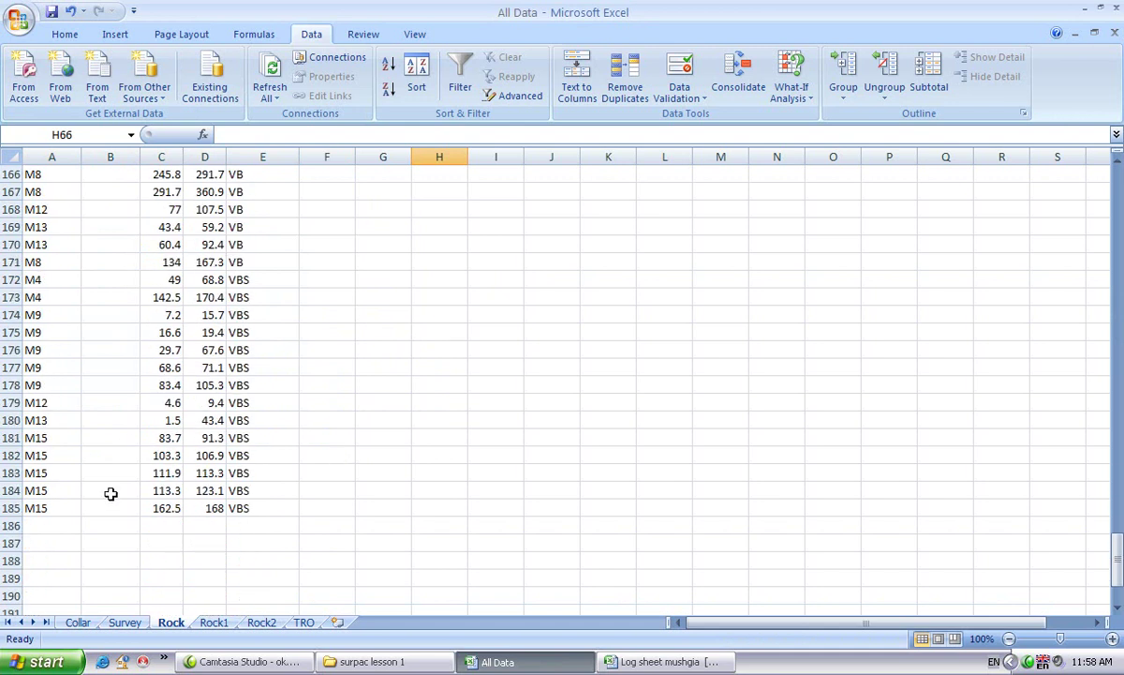
scroll(231, 471, "up", 11)
scroll(230, 471, "up", 20)
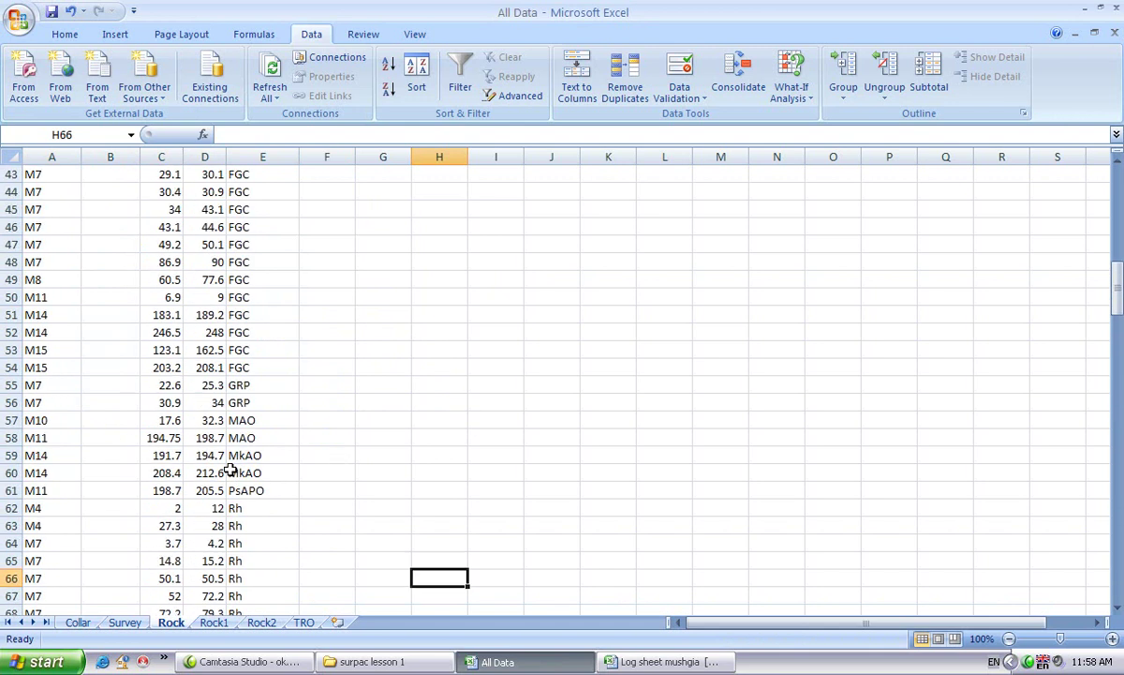
scroll(231, 472, "up", 5)
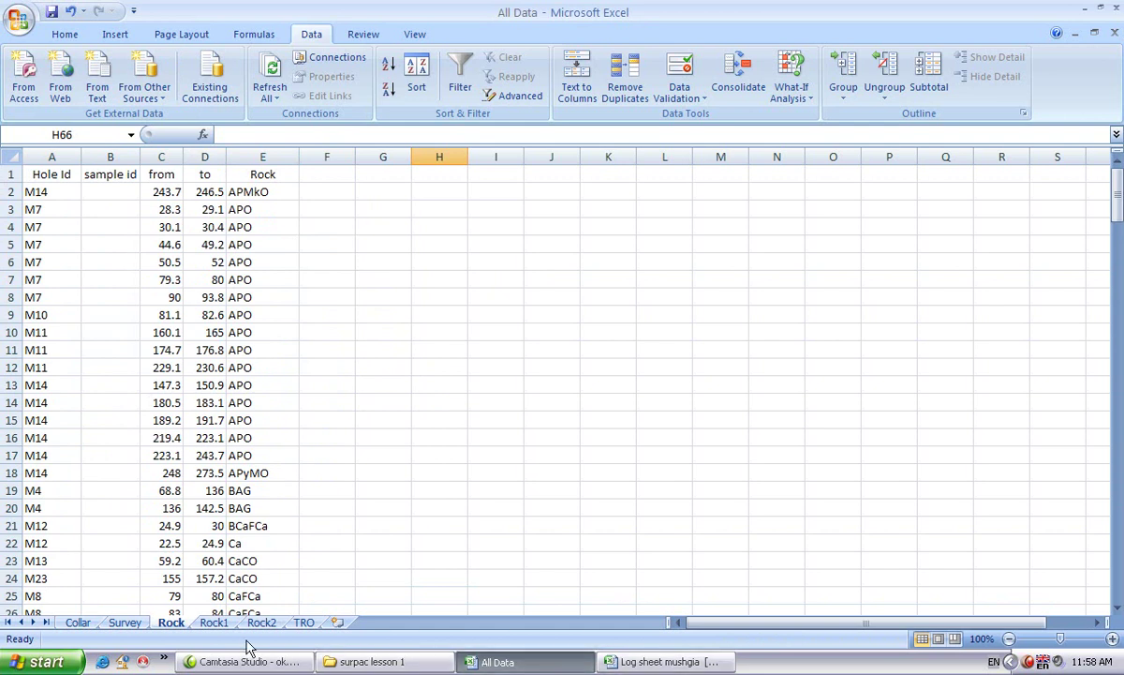
Step: Copy A3:C197 from the Log sheet of Log sheet mushgia and paste it as values into All Data's Rock1 sheet from A2
left_click(213, 623)
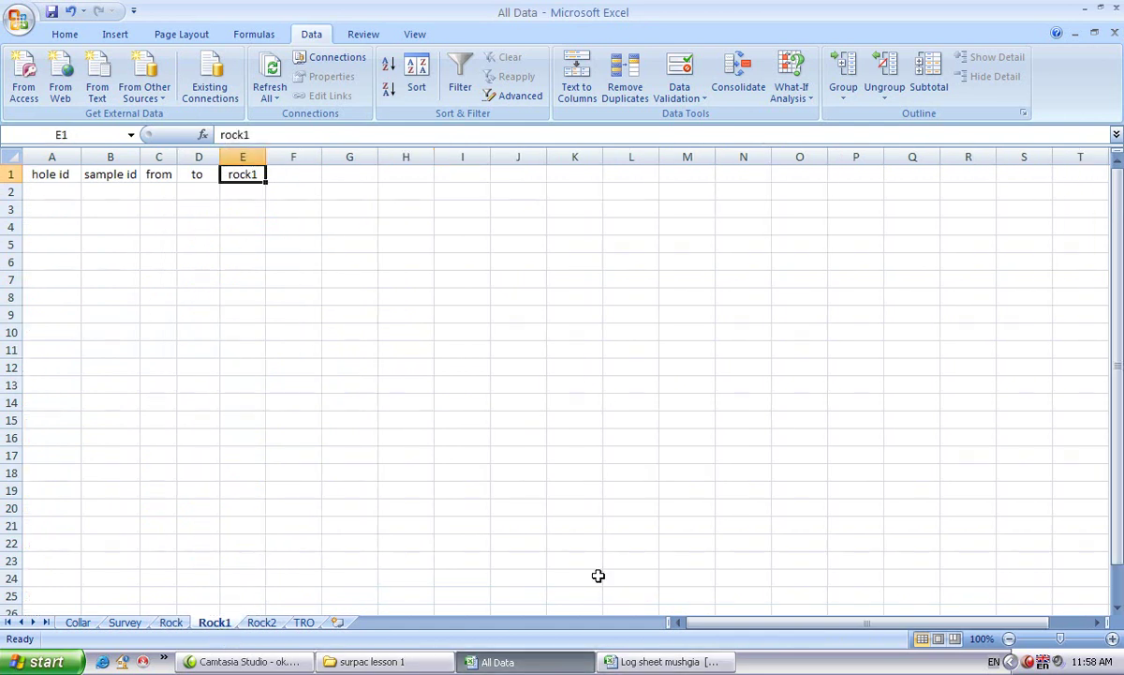
left_click(615, 662)
left_click_drag(30, 562, 111, 269)
right_click(111, 269)
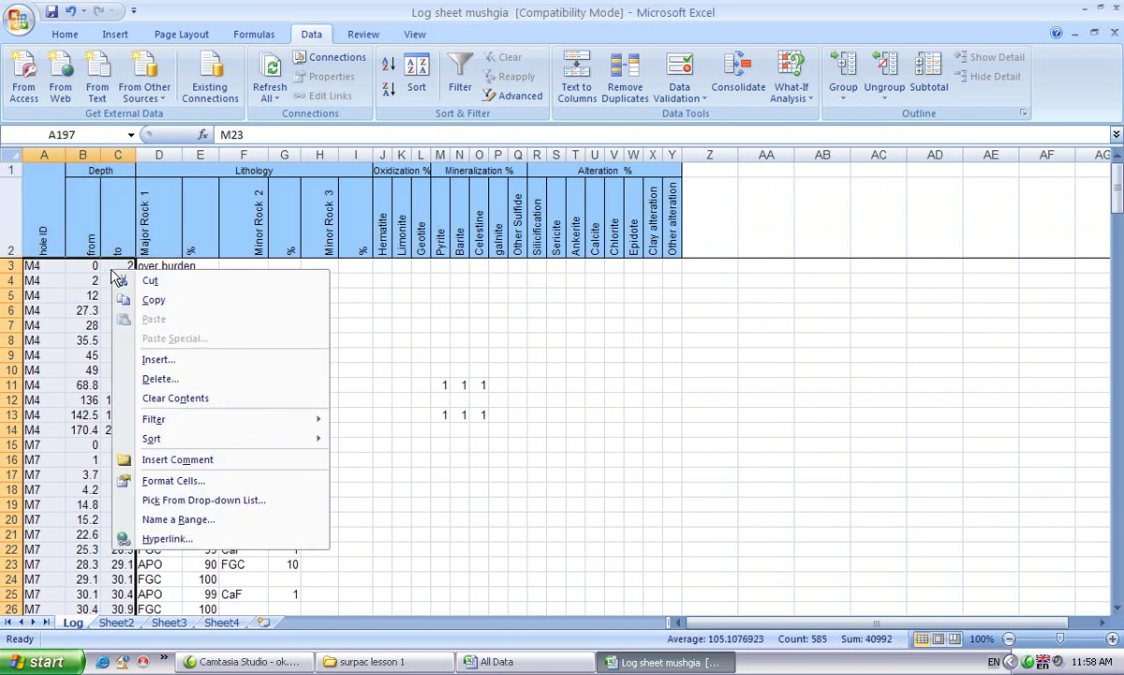
left_click(140, 298)
left_click(497, 662)
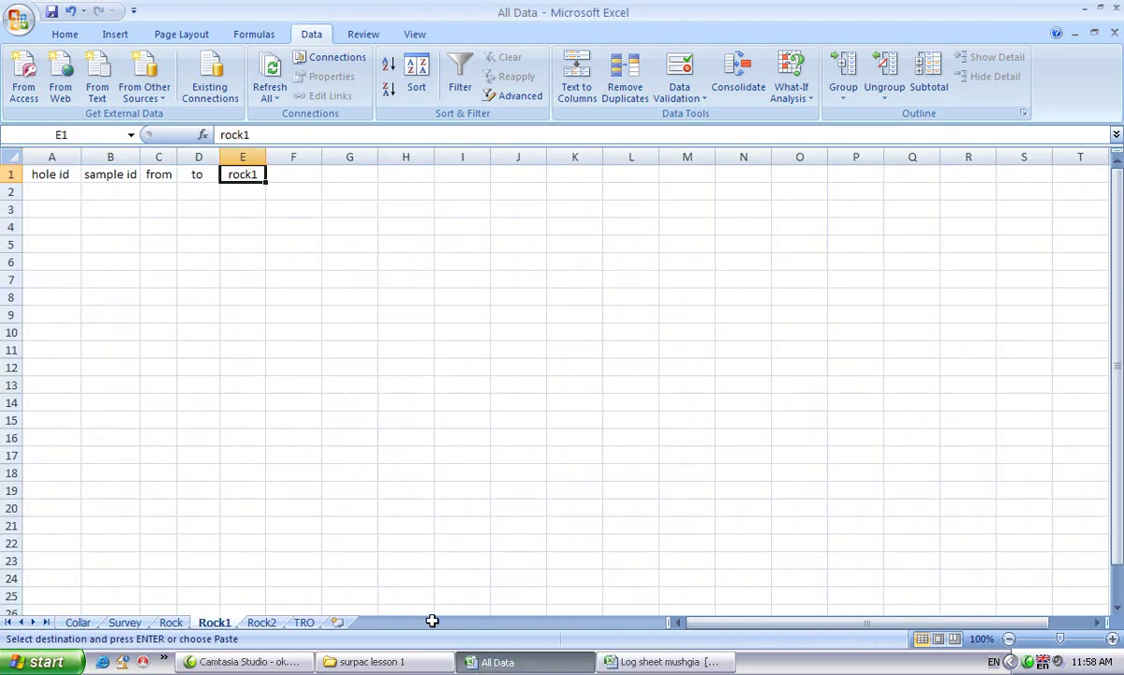
left_click(42, 196)
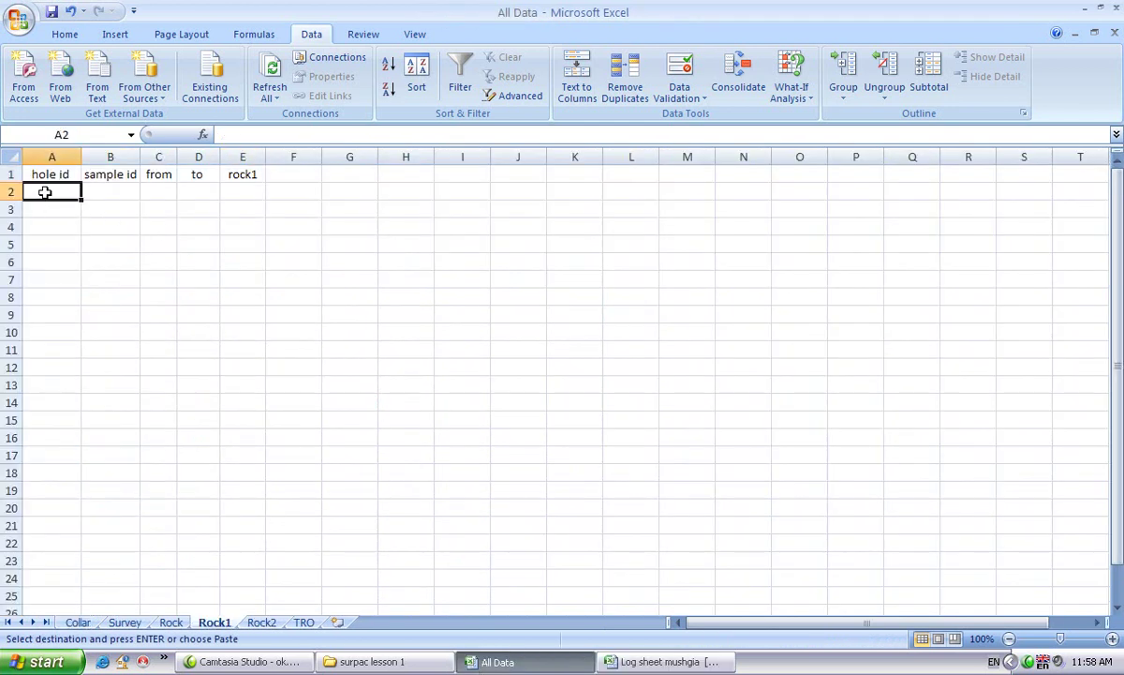
right_click(43, 194)
left_click(94, 258)
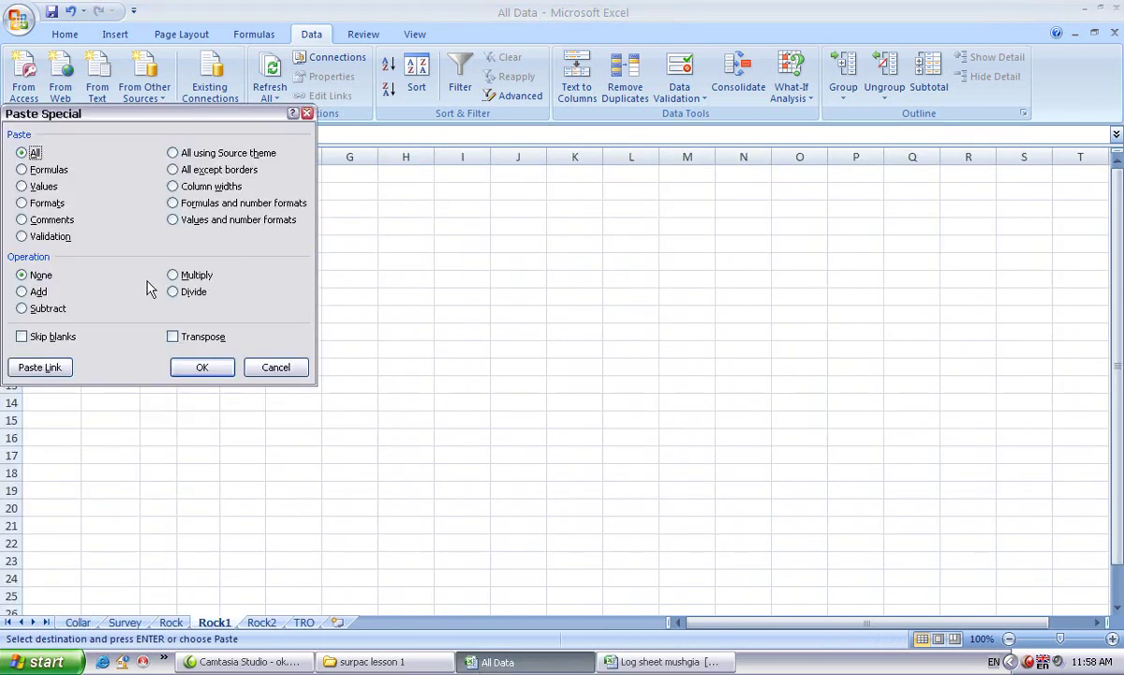
left_click(40, 186)
left_click(199, 368)
left_click(315, 312)
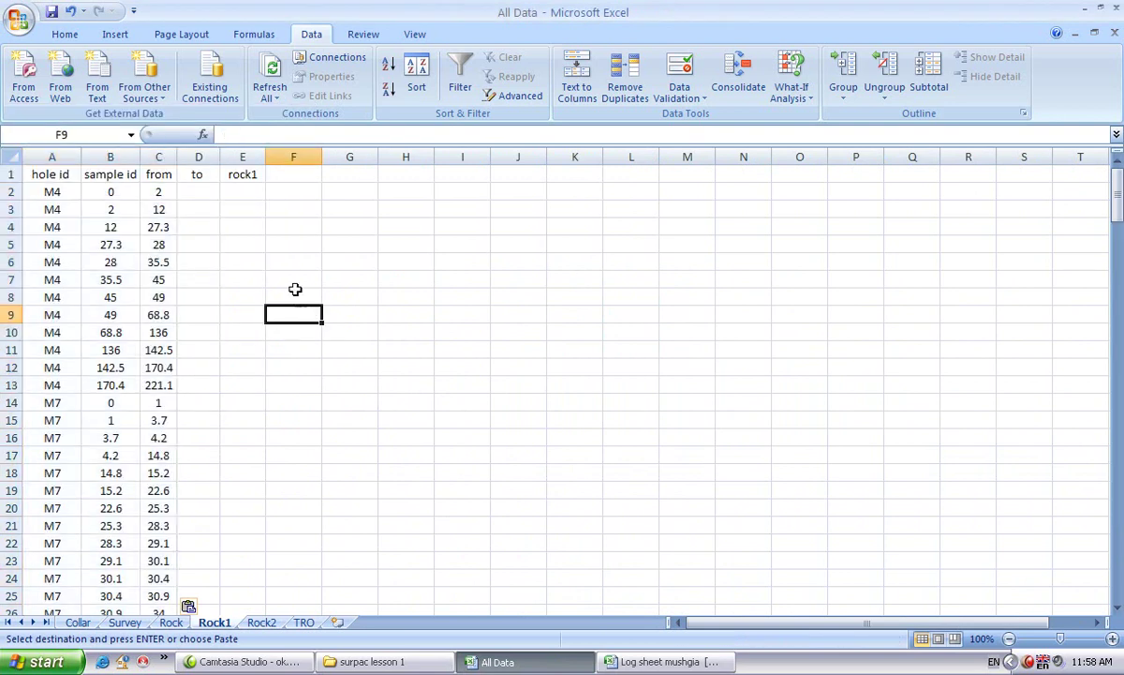
Step: Move B2:C196 of the Rock1 sheet to start at C2, placing the depths under the from and to headings
left_click_drag(108, 194, 174, 590)
right_click(140, 562)
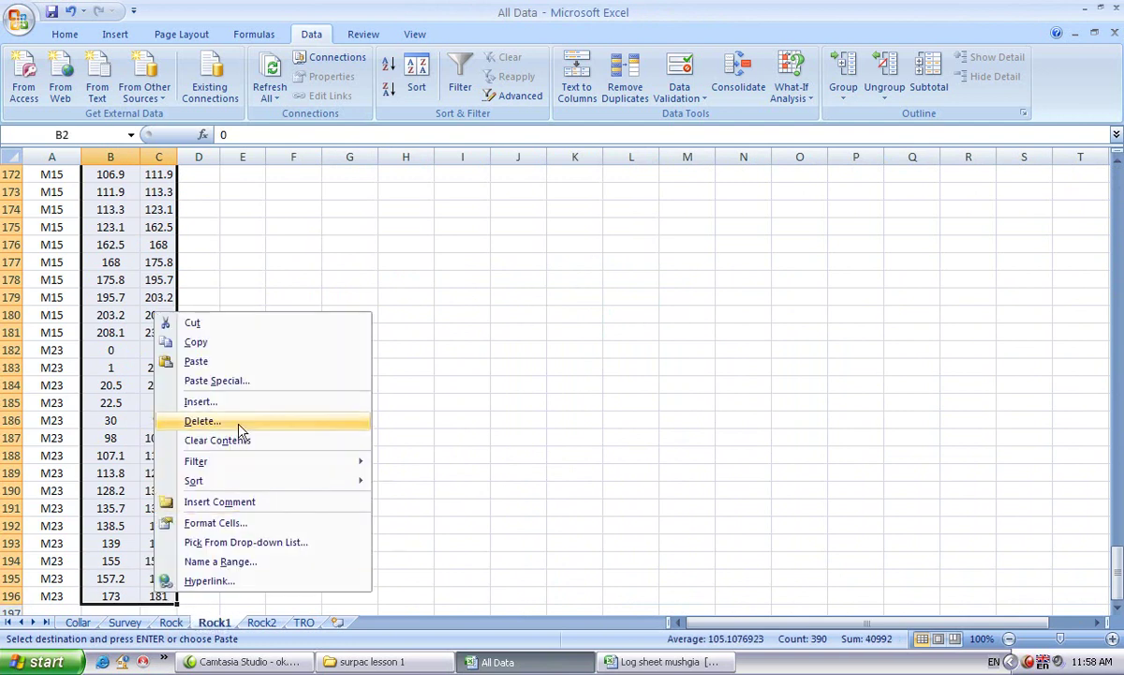
left_click(266, 350)
right_click(138, 211)
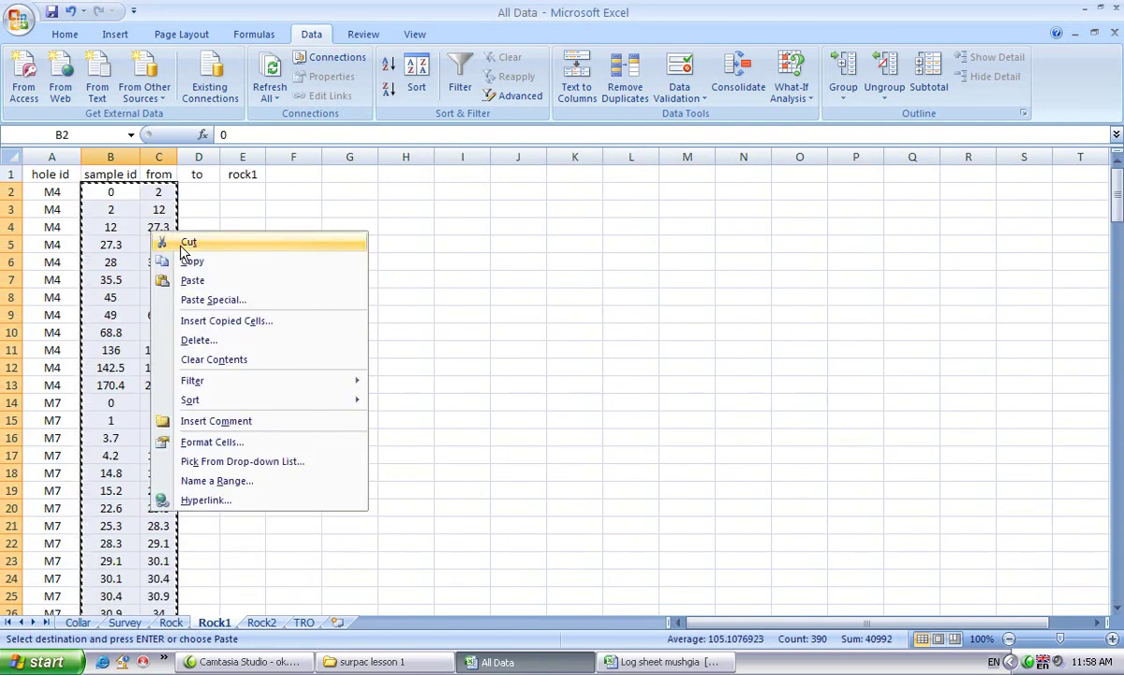
left_click(140, 208)
left_click(158, 192)
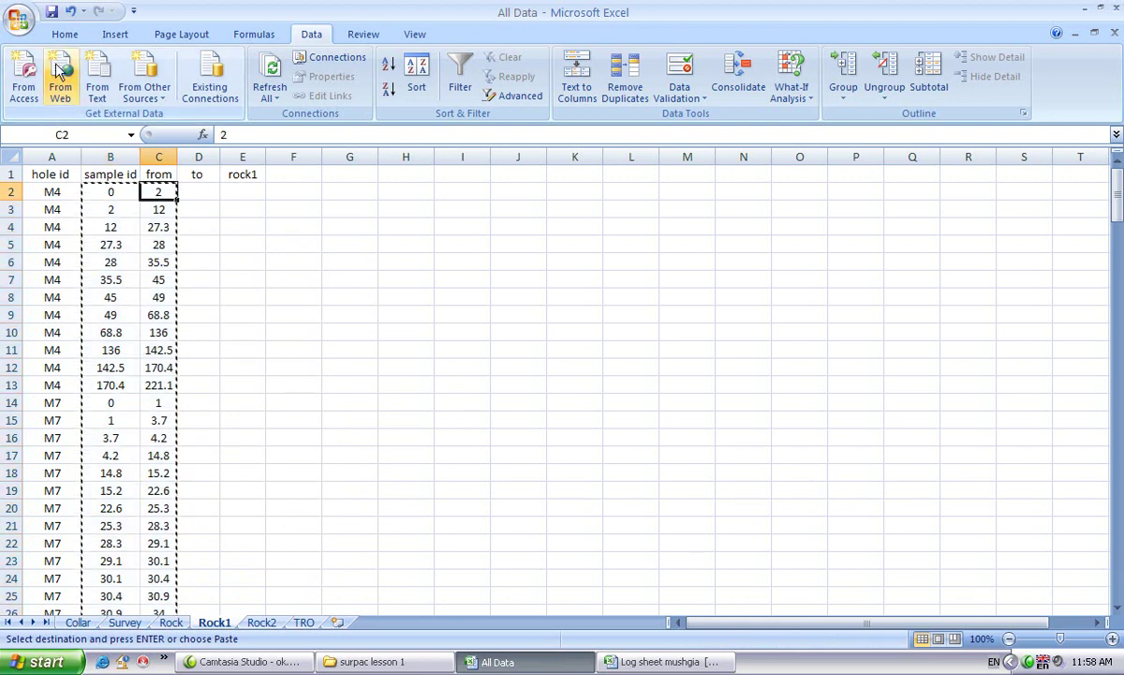
left_click(61, 34)
left_click(48, 117)
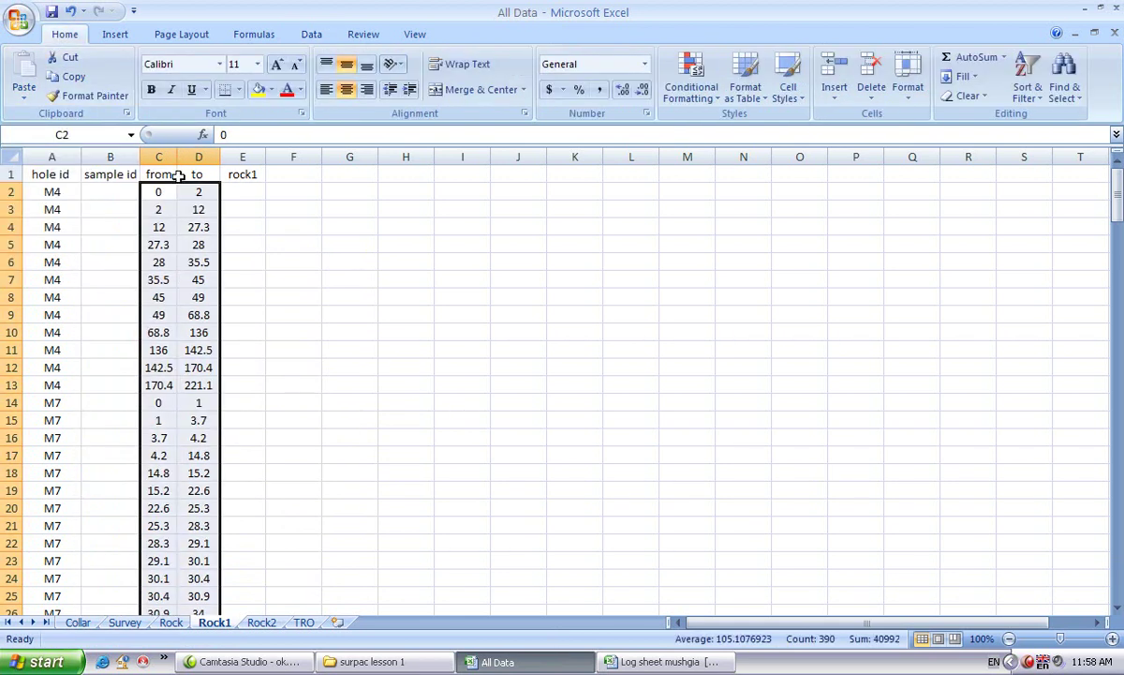
left_click(291, 273)
Step: Copy the Minor Rock 2 entries F3:F197 from the Log sheet and paste them as values under rock1 in the Rock1 sheet from E2
left_click(639, 662)
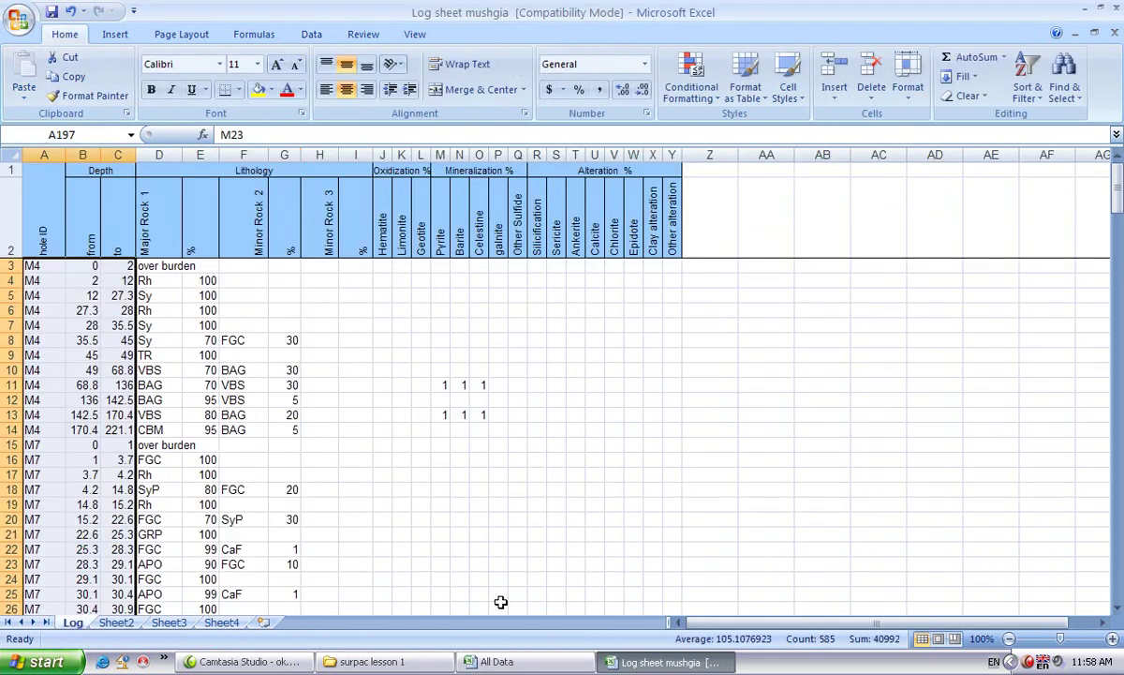
left_click(248, 269)
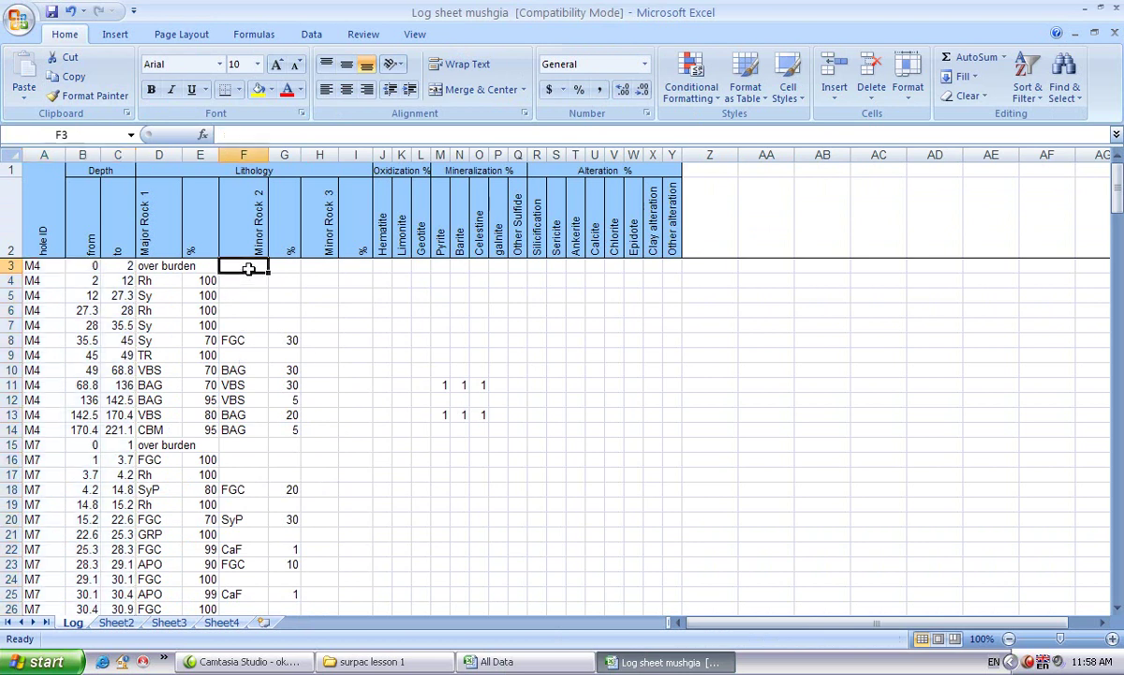
left_click(254, 202)
left_click(255, 263)
left_click_drag(244, 266, 239, 579)
right_click(237, 491)
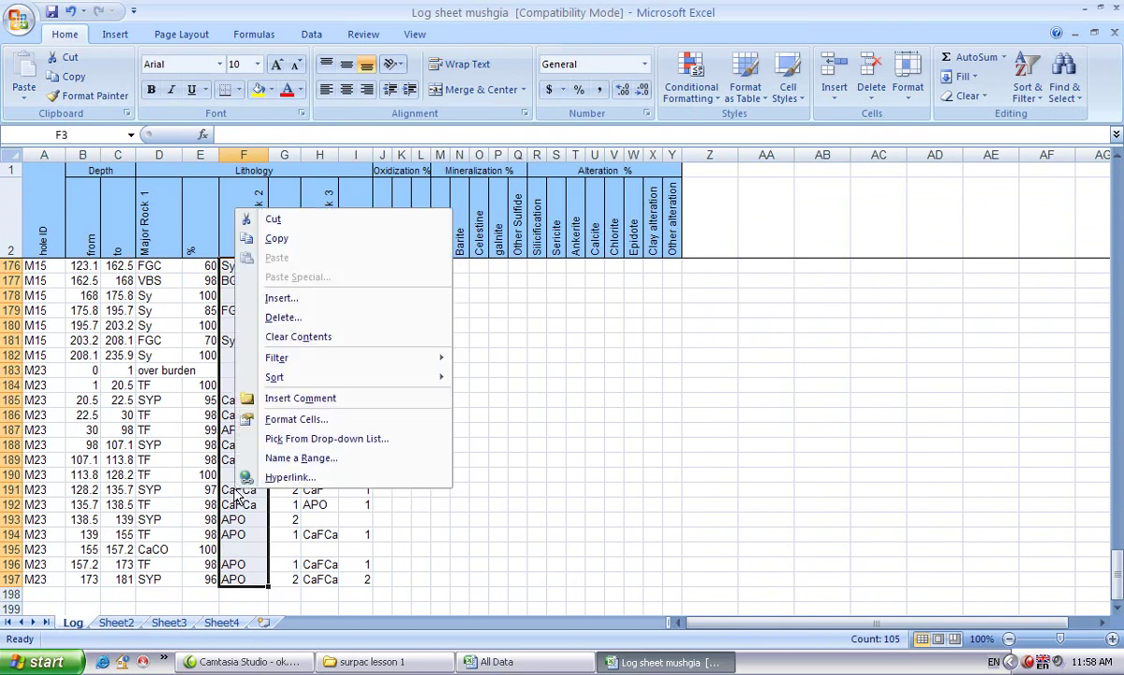
left_click(316, 240)
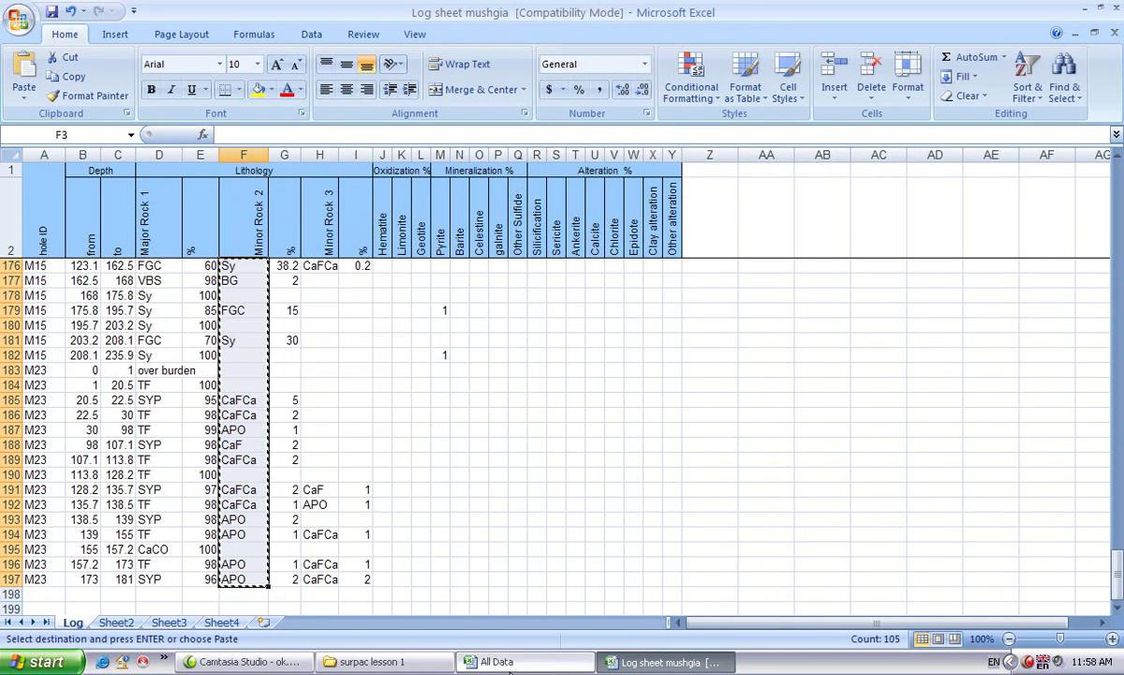
left_click(497, 661)
left_click(241, 199)
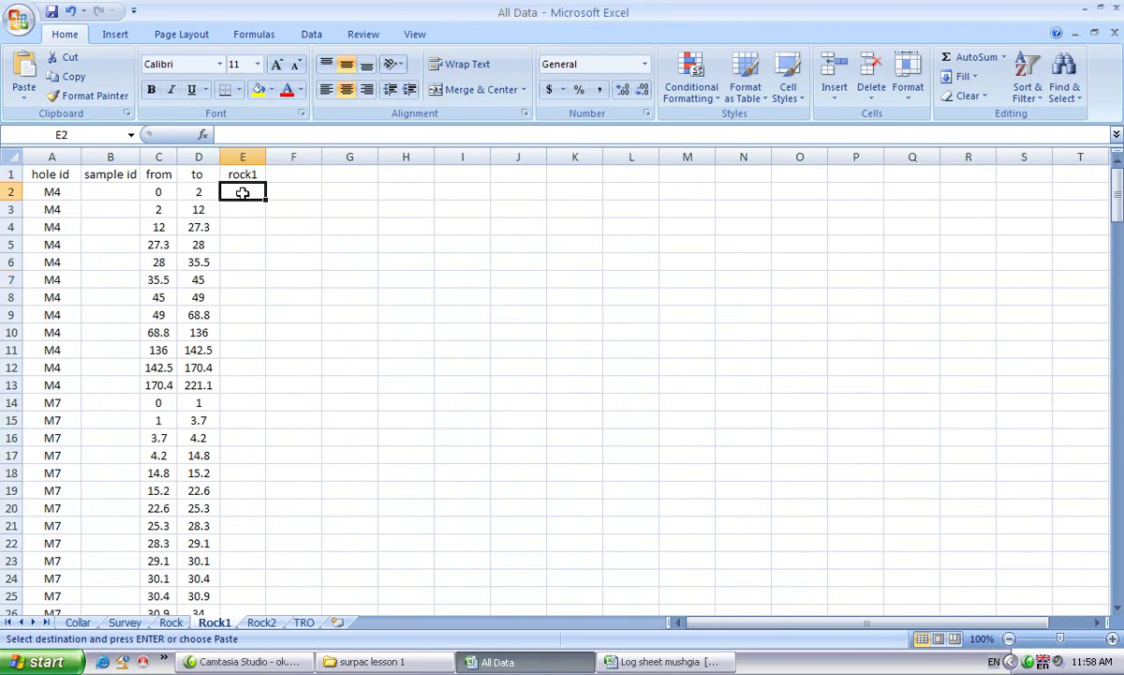
left_click(24, 94)
left_click(64, 156)
left_click(427, 309)
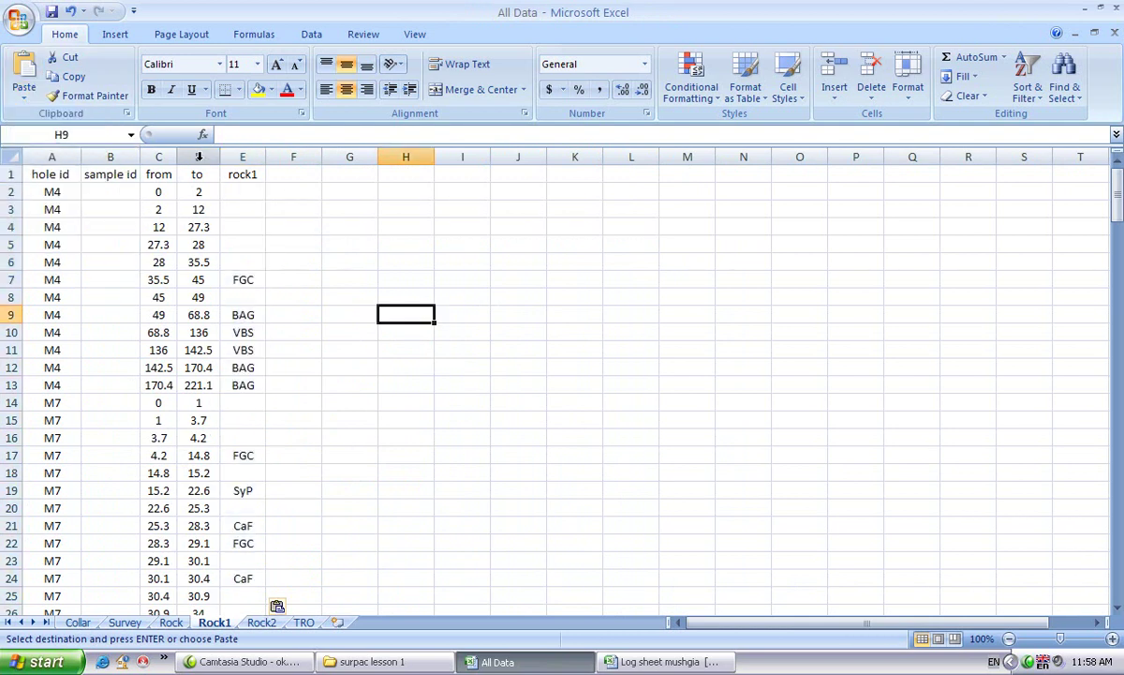
Step: Sort the Rock1 sheet's data by the rock1 column from A to Z, expanding the selection to all adjacent data
left_click(13, 174)
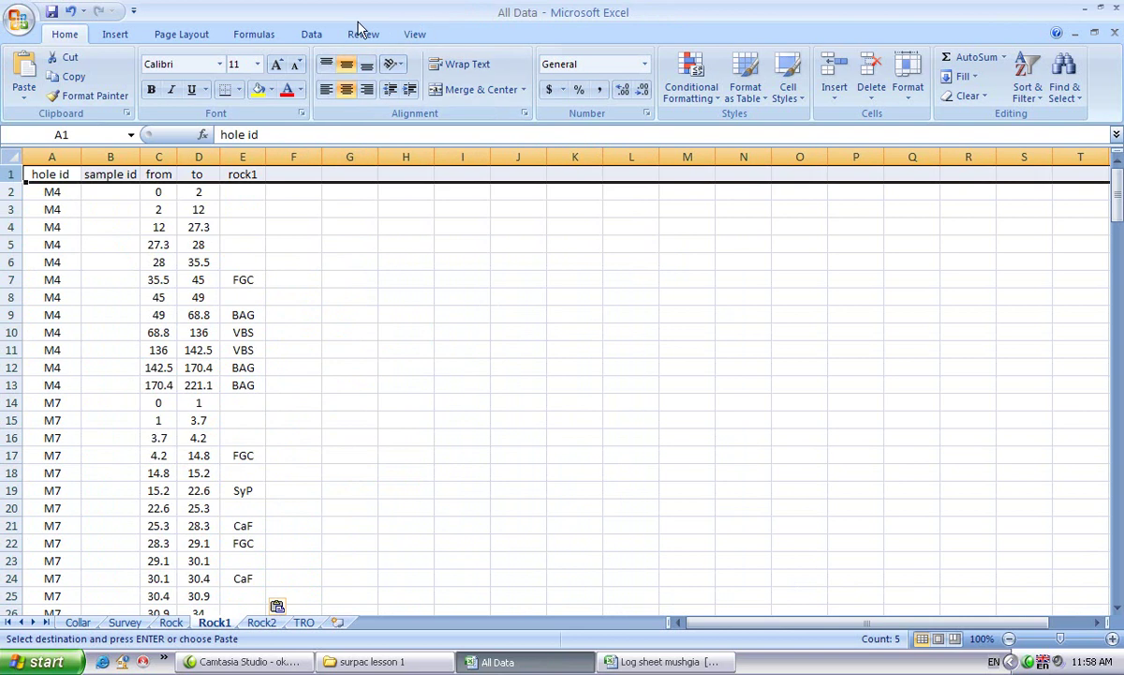
left_click(312, 35)
left_click(389, 64)
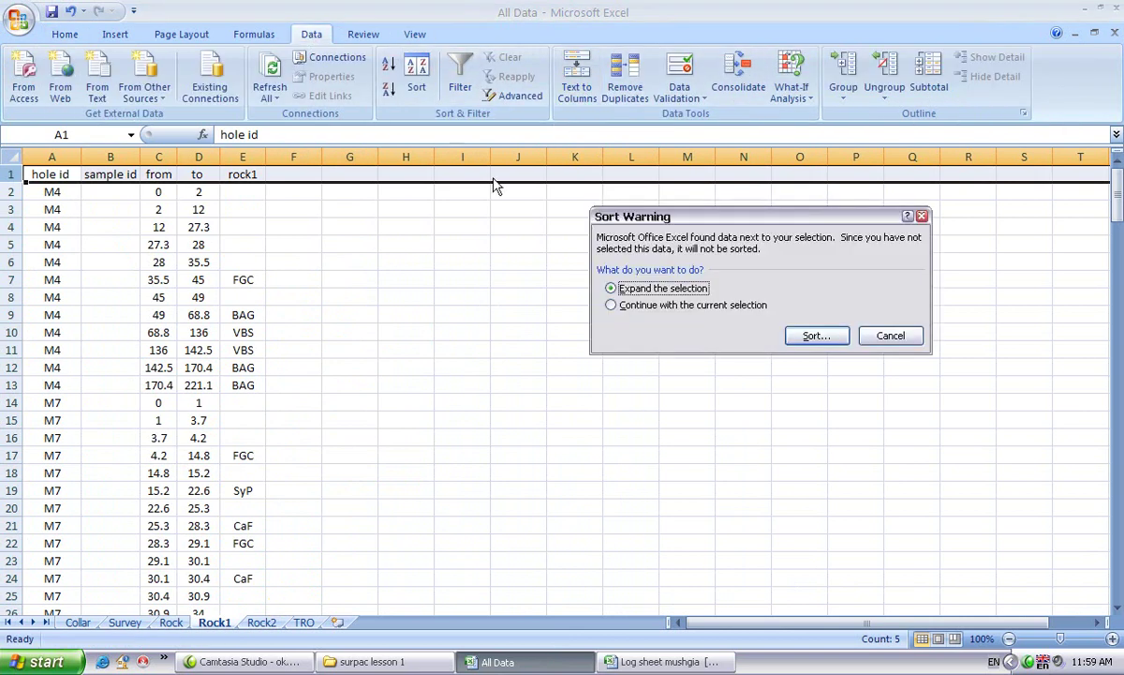
left_click(813, 335)
left_click(659, 248)
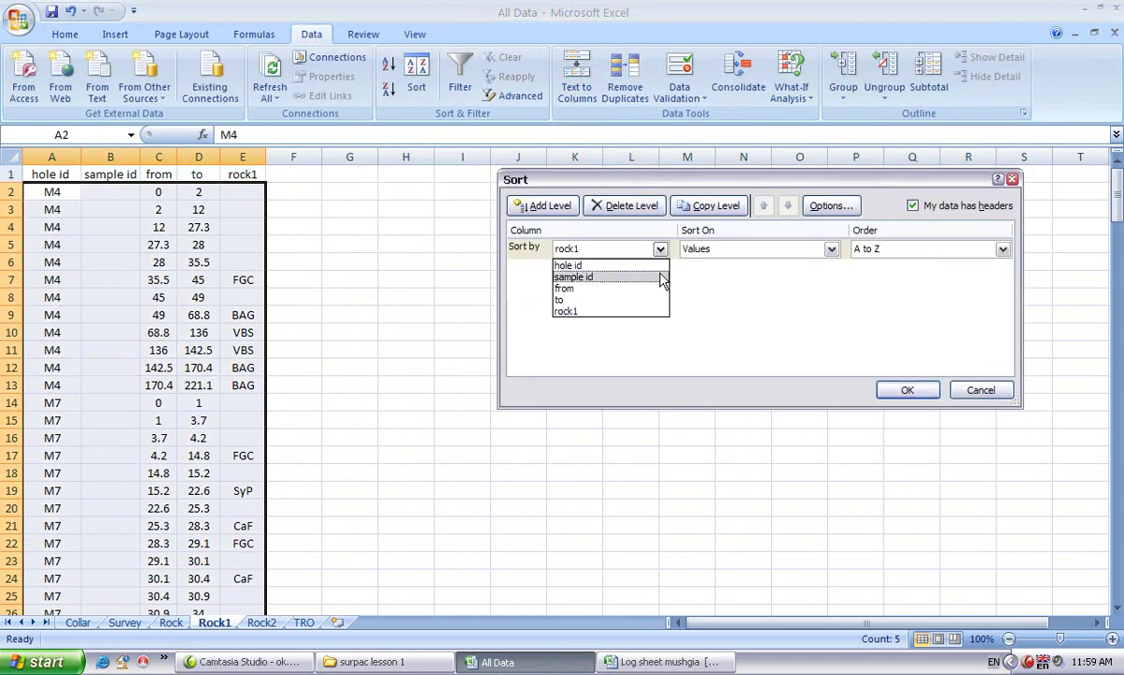
left_click(635, 314)
left_click(908, 390)
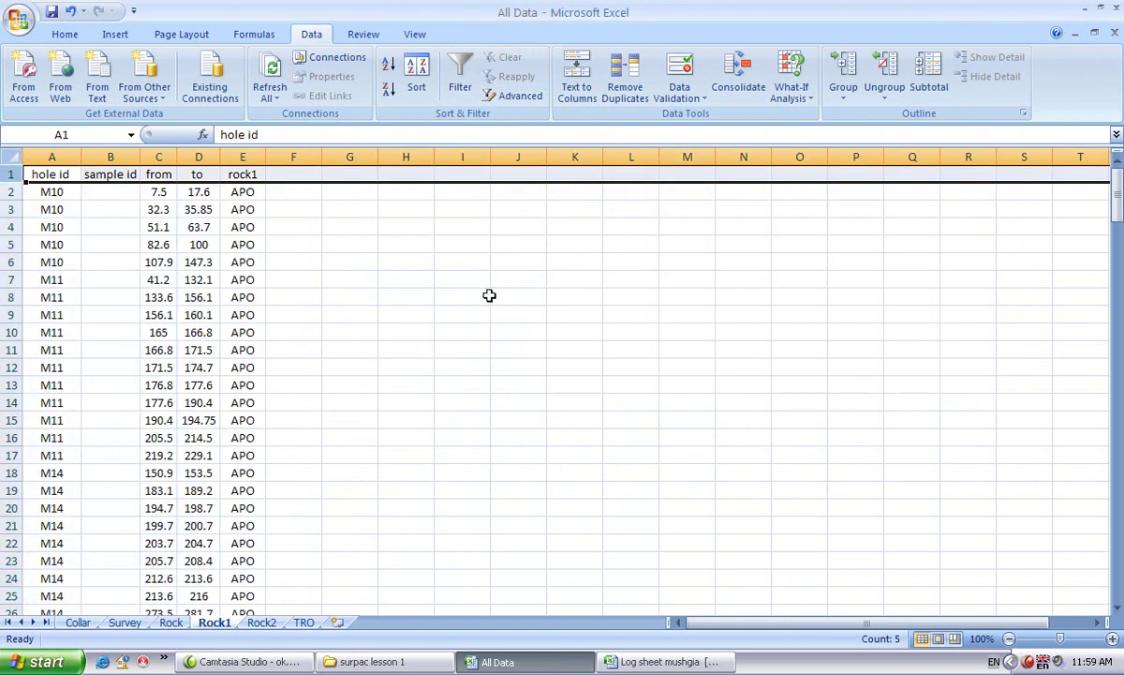
Step: Delete the rows without a rock1 entry, A107:F197, from the Rock1 sheet
left_click(329, 279)
scroll(328, 305, "down", 20)
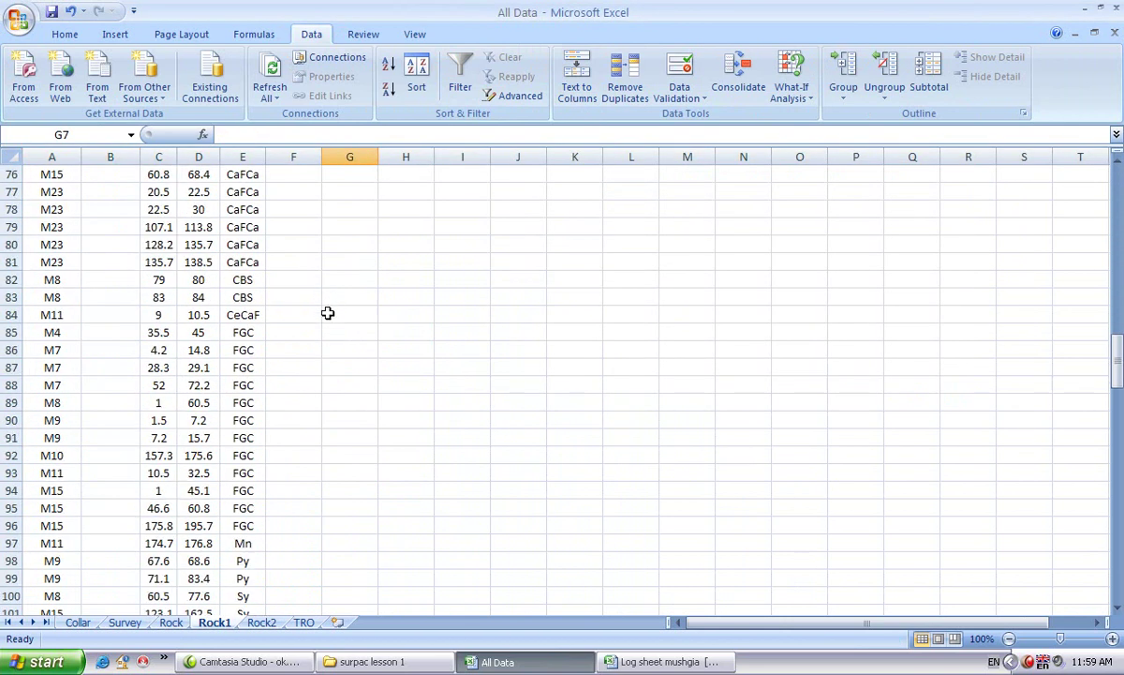
scroll(327, 314, "down", 11)
left_click_drag(42, 191, 273, 254)
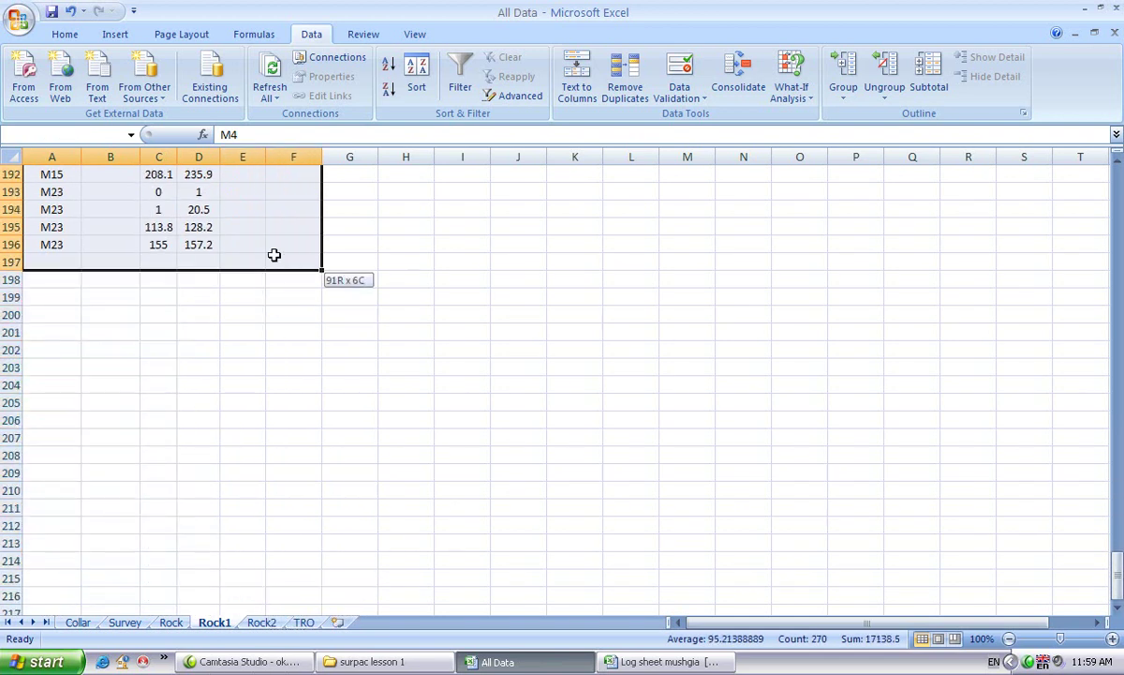
right_click(155, 201)
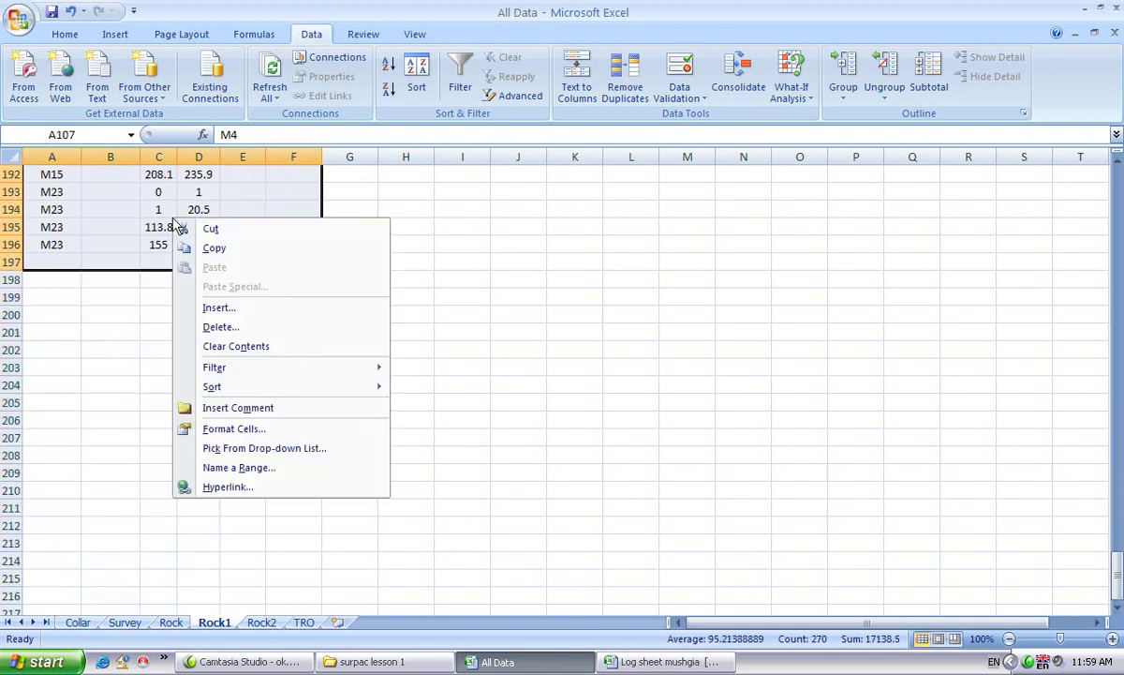
left_click(258, 326)
left_click(236, 377)
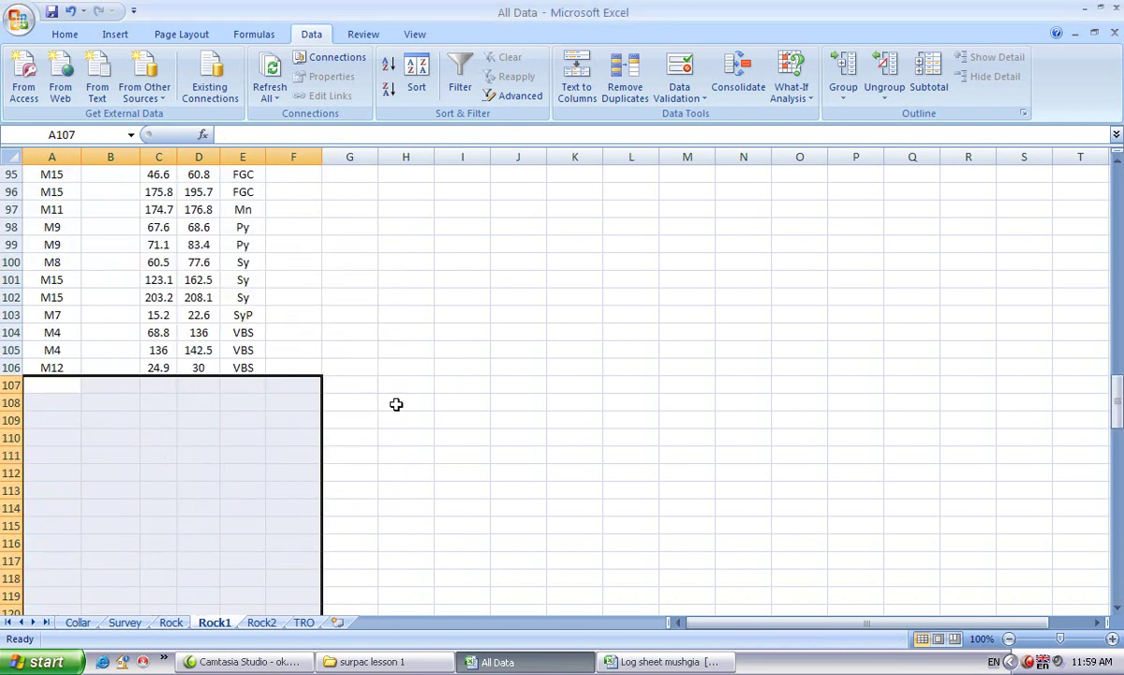
left_click(401, 401)
scroll(357, 337, "up", 17)
scroll(365, 310, "up", 14)
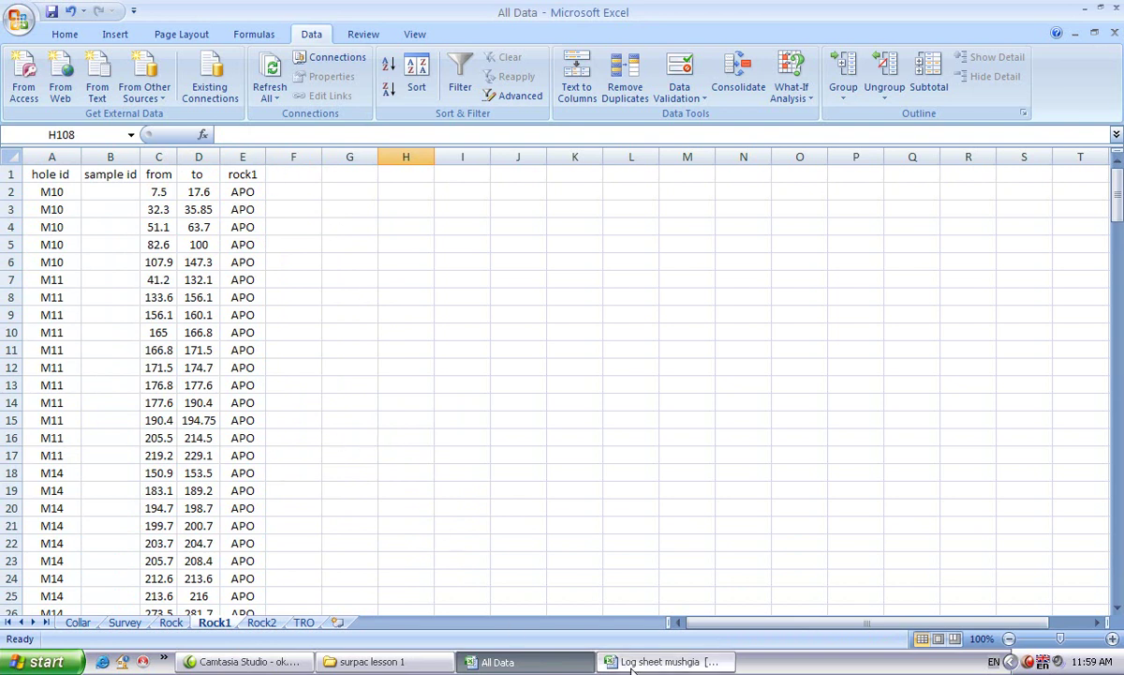
Step: Copy the hole IDs and depths A3:C197 from the Log sheet and paste them as values in the Rock2 sheet from A2
left_click(261, 622)
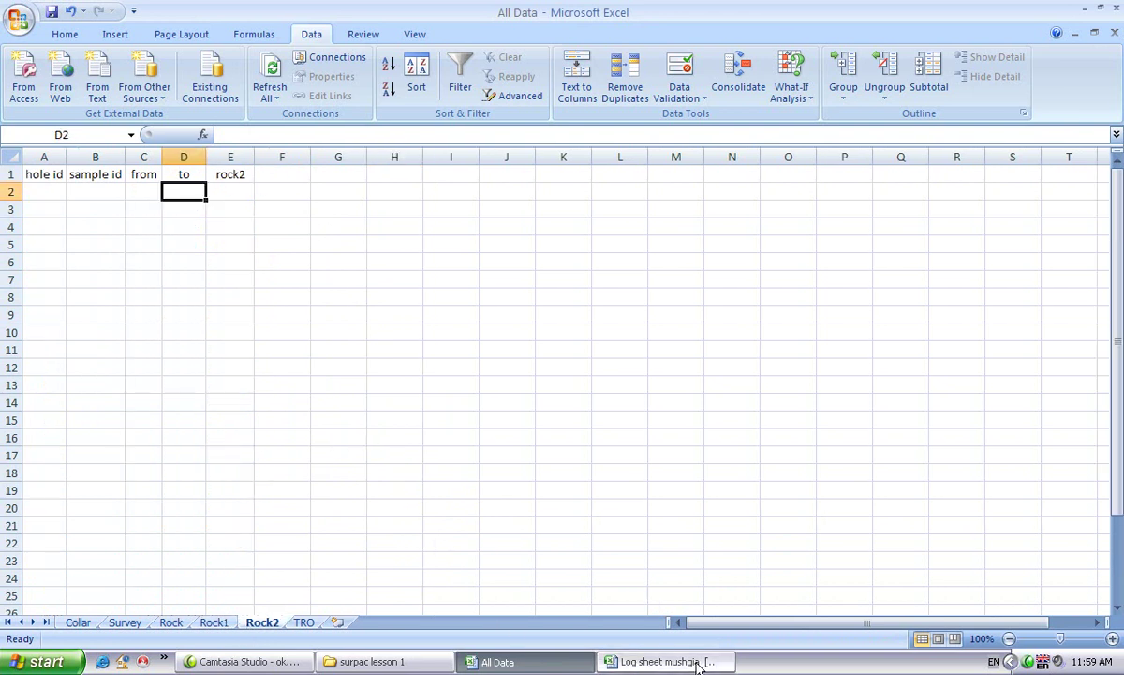
left_click(661, 661)
left_click_drag(43, 580, 109, 83)
left_click_drag(94, 180, 98, 269)
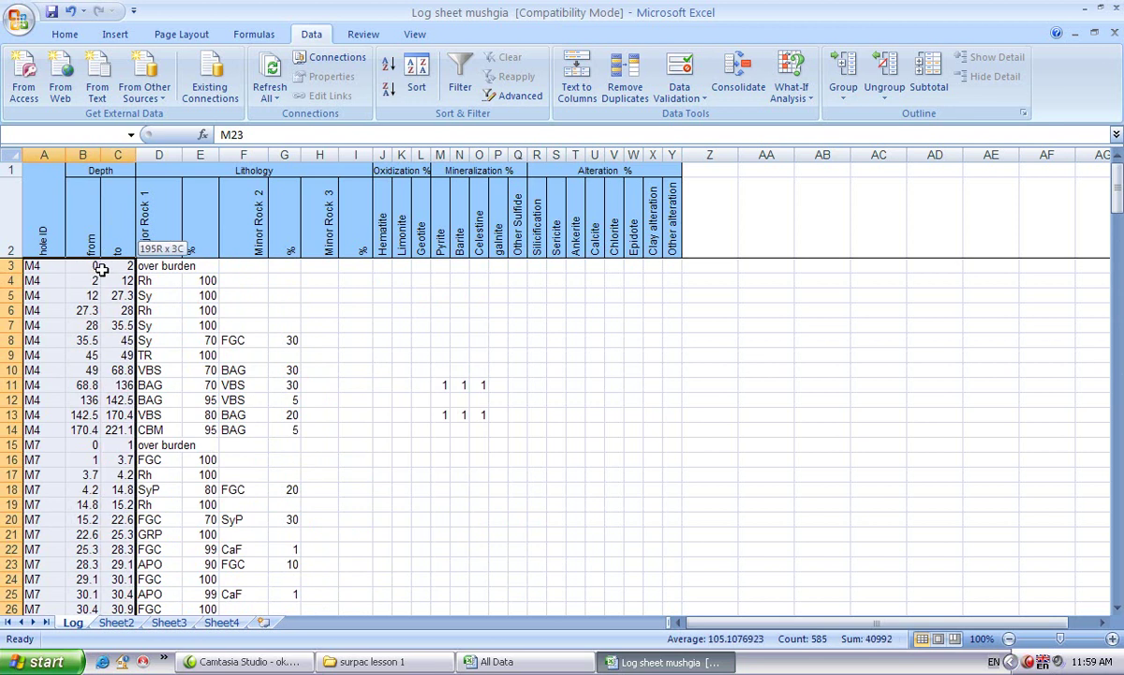
right_click(106, 281)
left_click(145, 301)
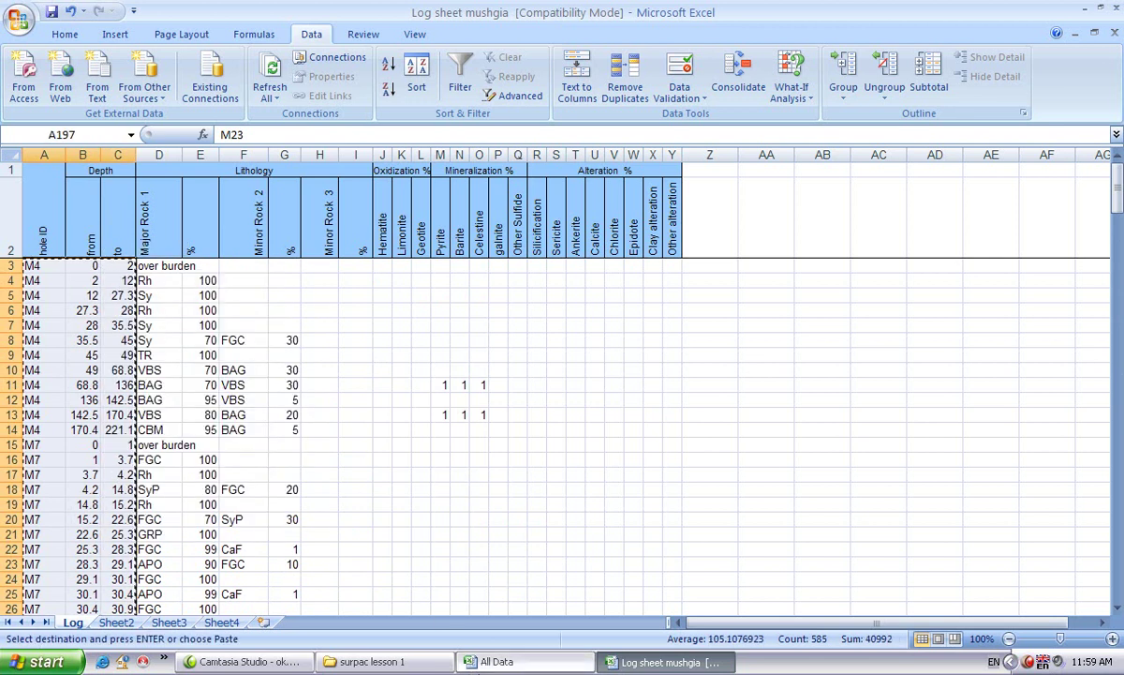
left_click(493, 661)
left_click(53, 195)
left_click(63, 34)
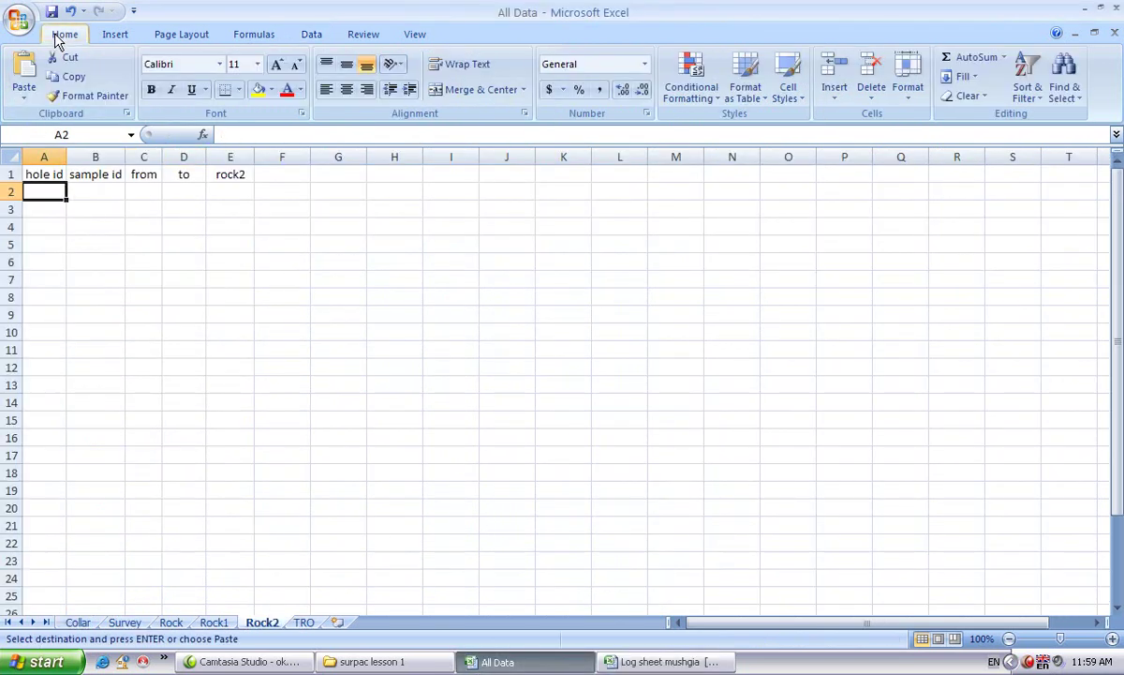
left_click(25, 94)
left_click(65, 156)
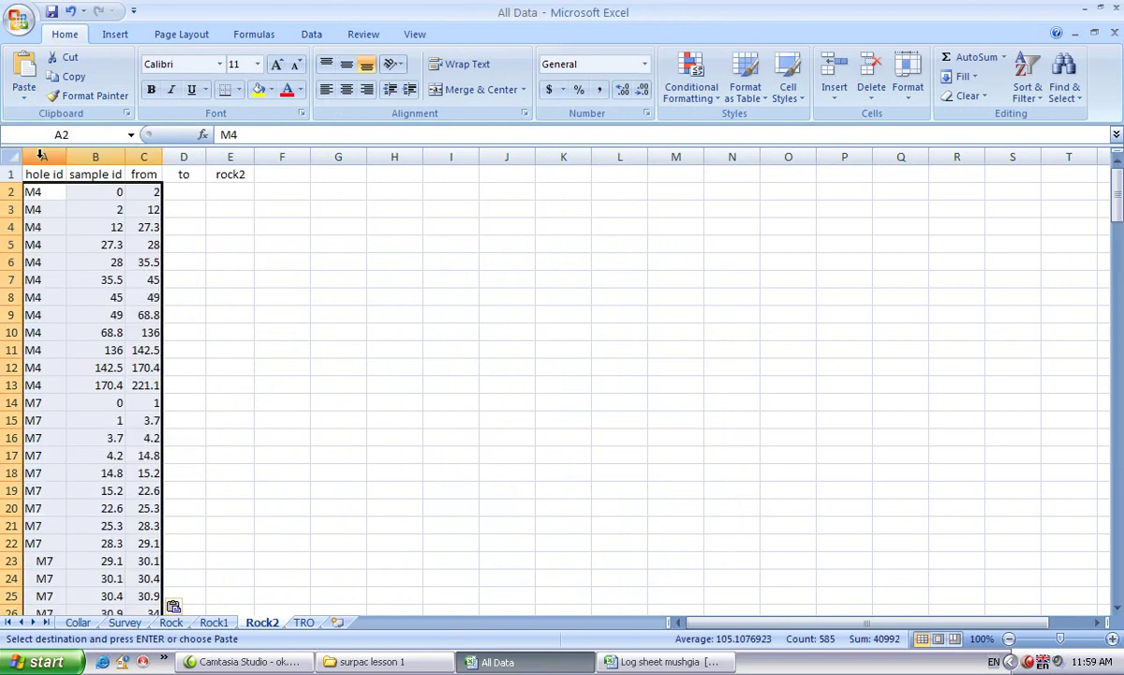
Step: Move B2:C196 of the Rock2 sheet to start at C2, placing the depths under the from and to headings
left_click_drag(103, 192, 152, 401)
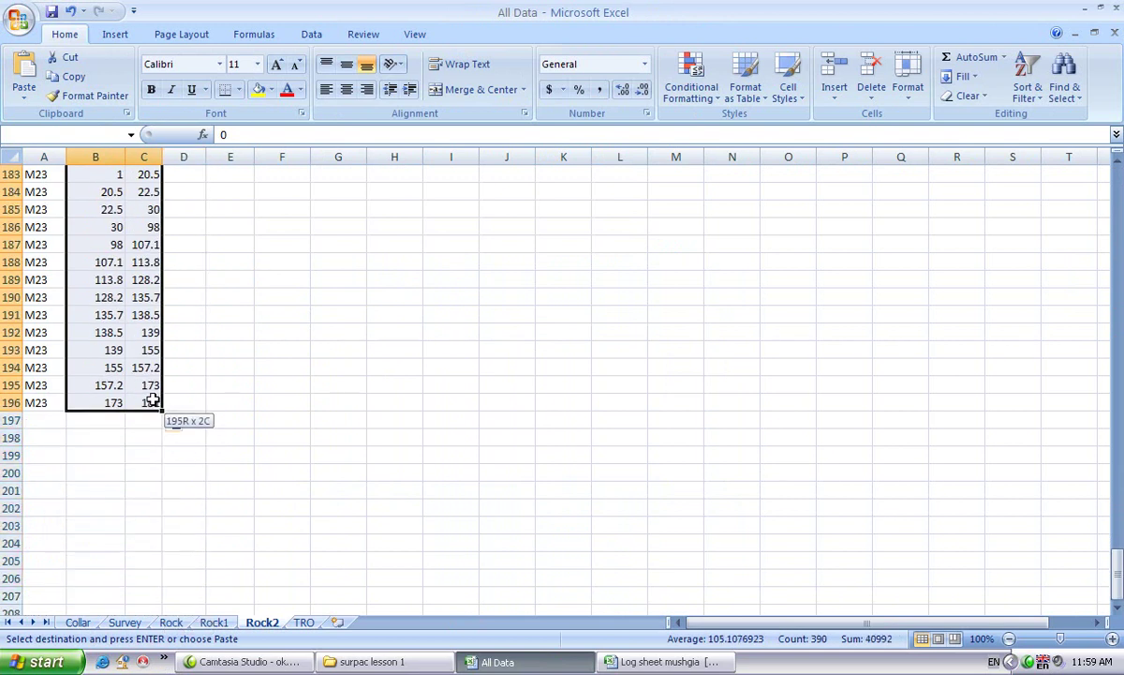
right_click(111, 303)
left_click(155, 316)
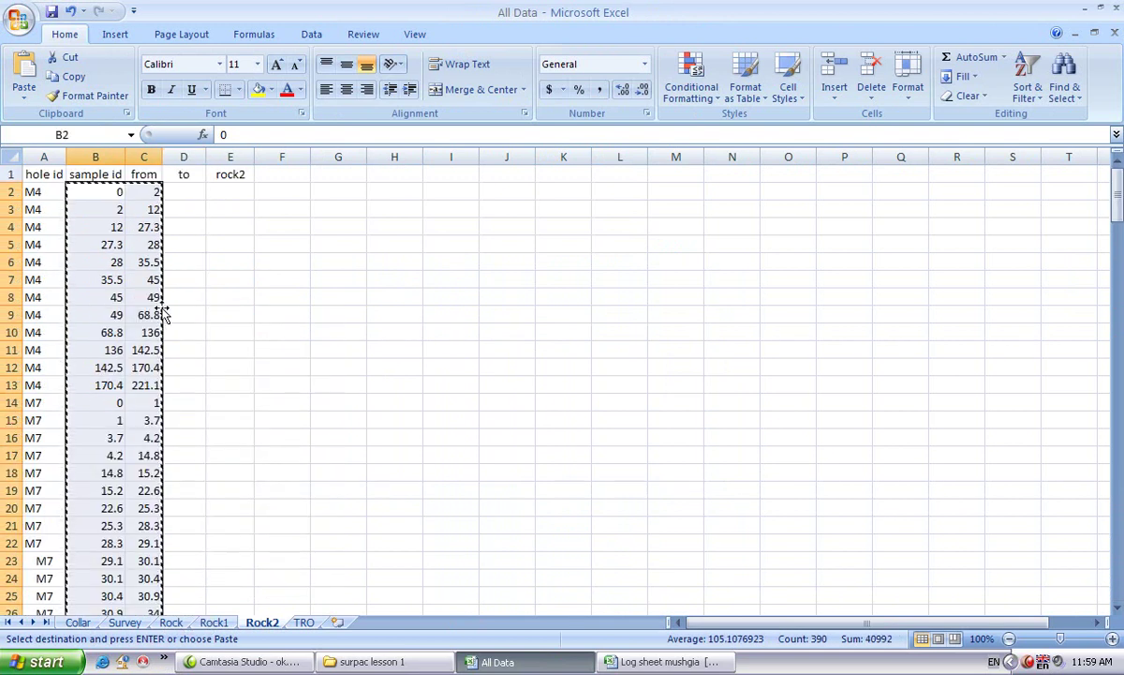
left_click(150, 192)
left_click(23, 98)
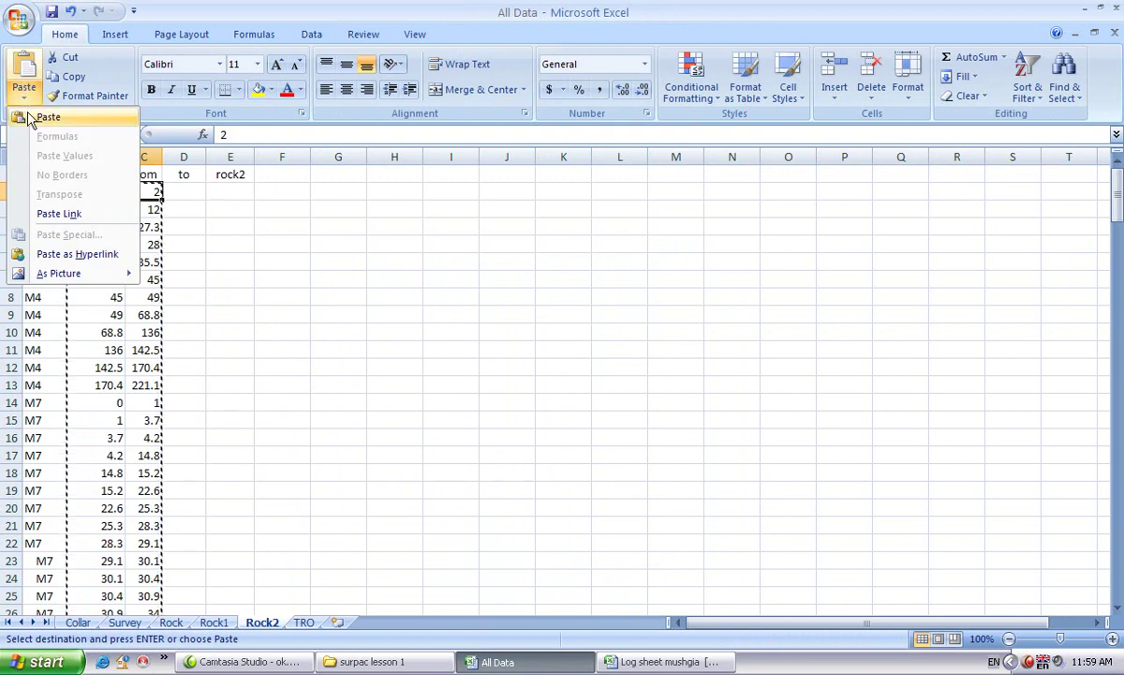
left_click(45, 115)
Step: Copy the Minor Rock 3 entries H3:H197 from the Log sheet and paste them as values under rock2 in the Rock2 sheet from E2
left_click(244, 242)
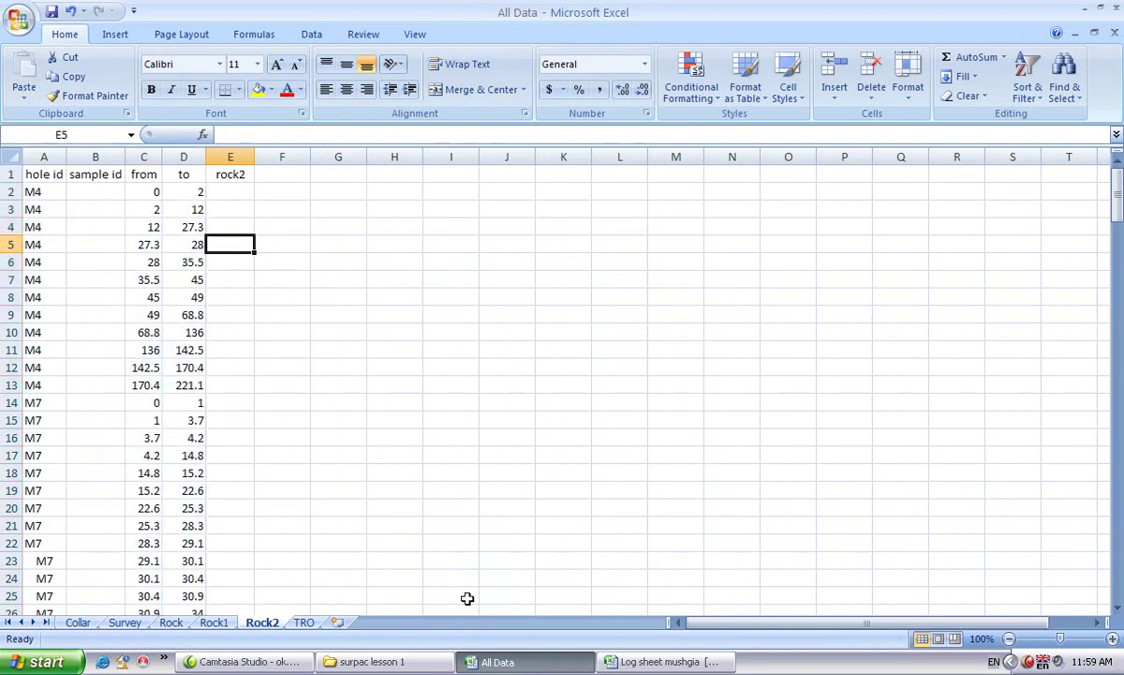
key("alt+Tab")
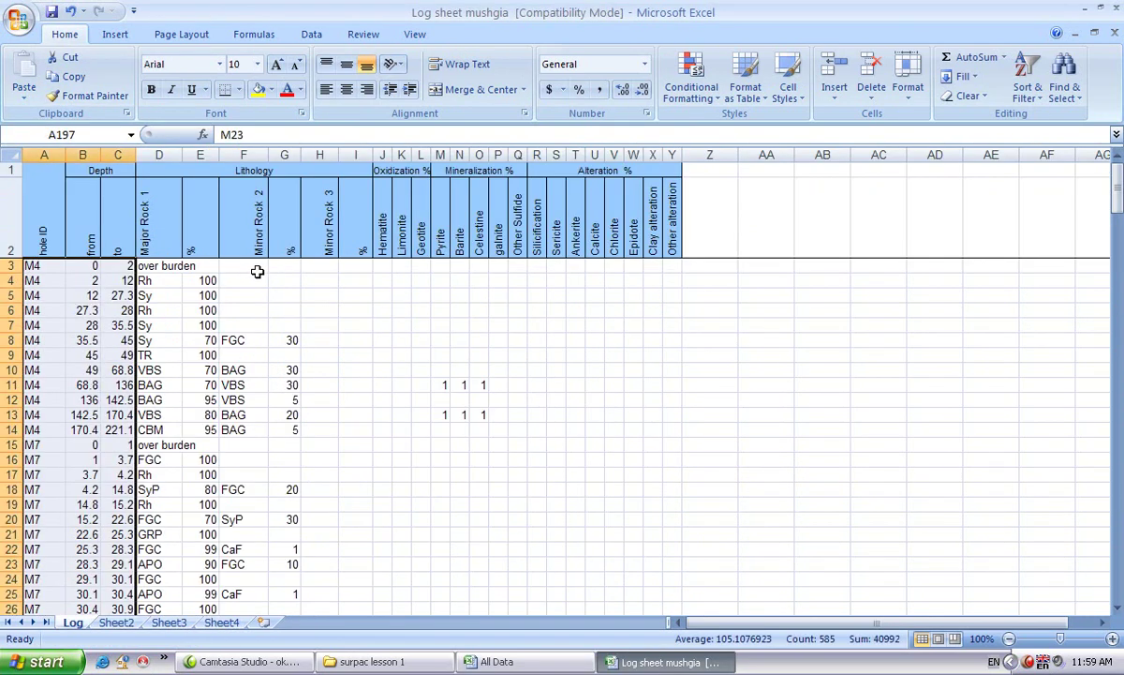
left_click(315, 239)
left_click(324, 268)
left_click_drag(324, 268, 328, 567)
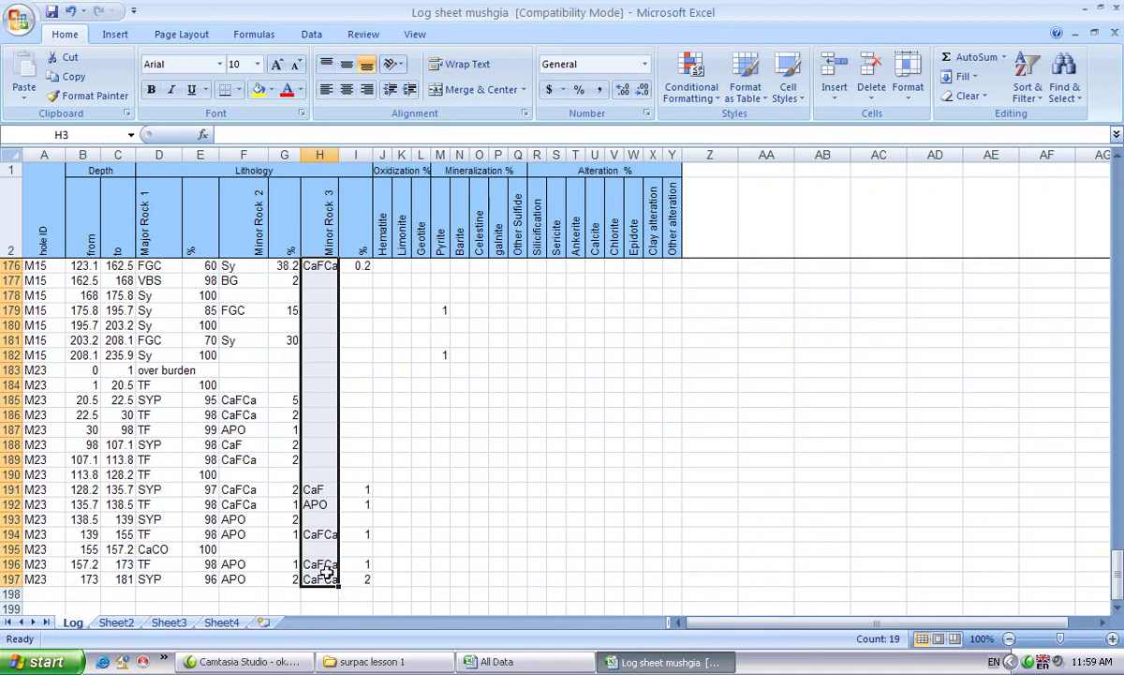
right_click(303, 425)
left_click(352, 194)
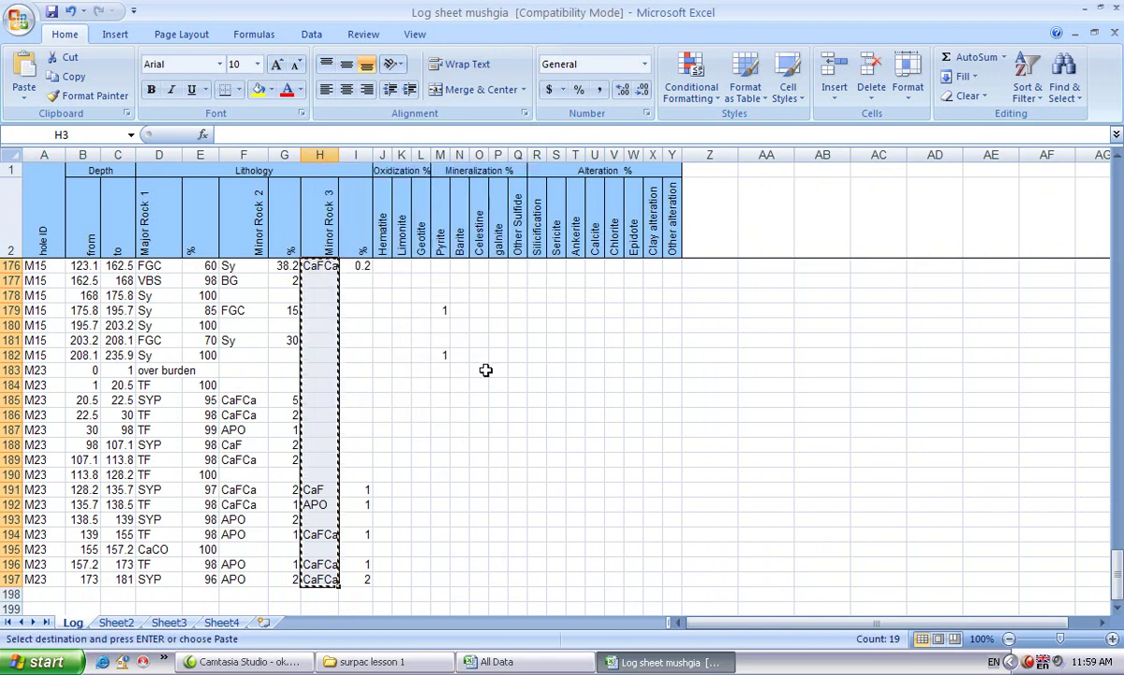
left_click(497, 662)
left_click(227, 187)
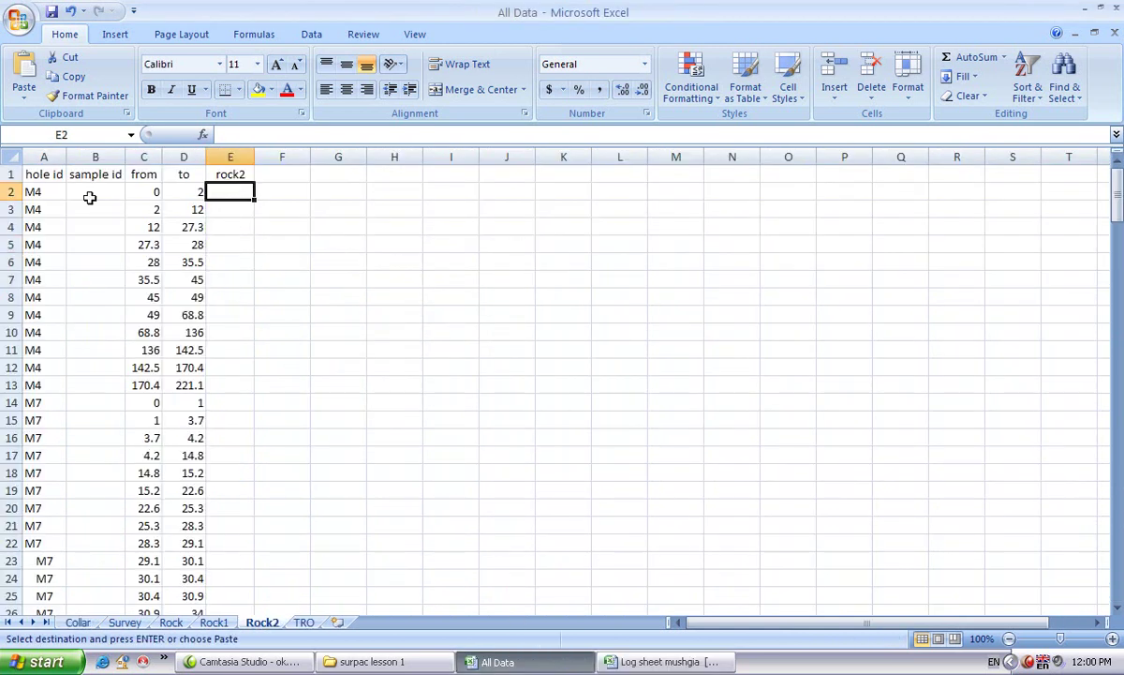
left_click(24, 94)
left_click(51, 158)
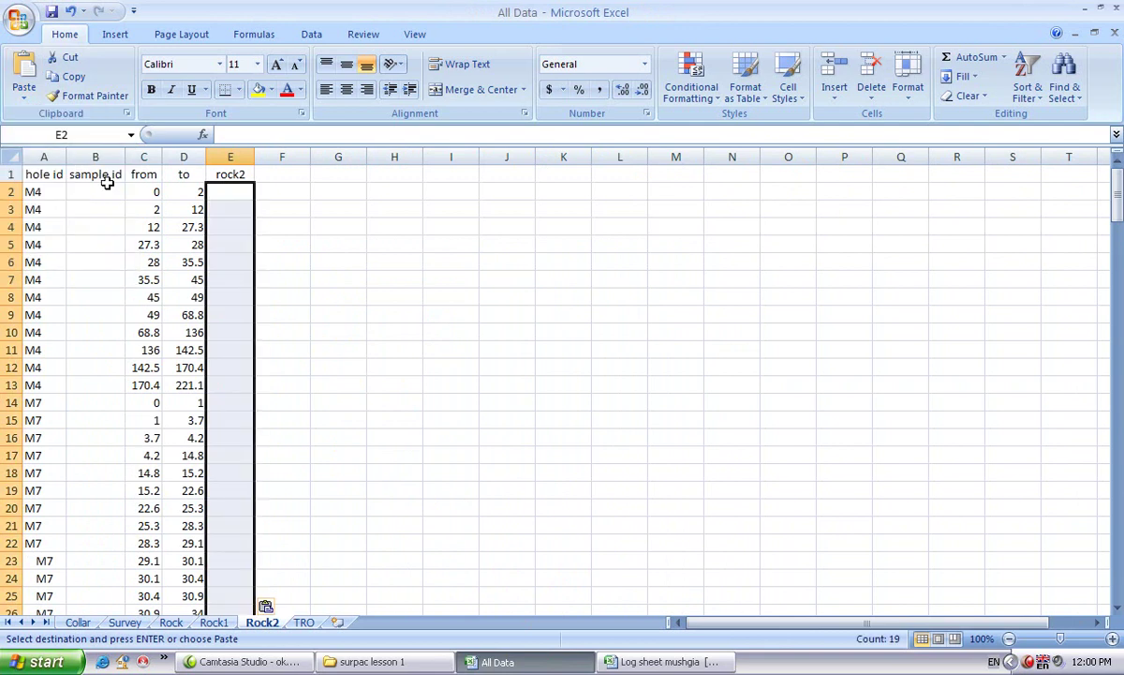
left_click(377, 292)
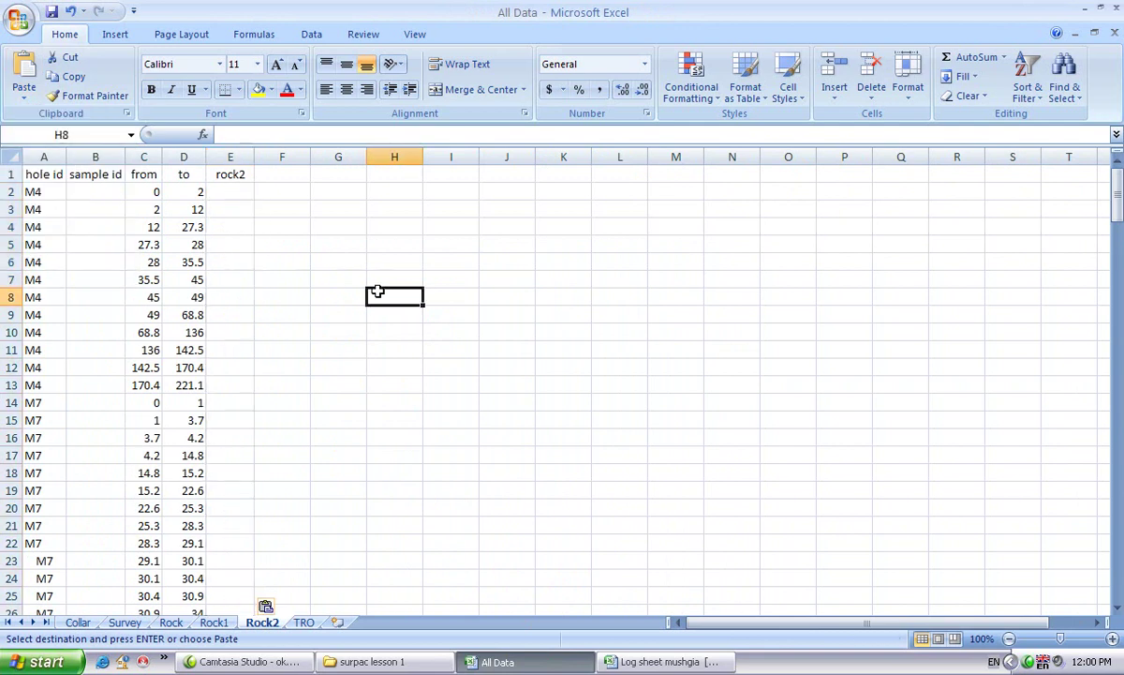
Step: Sort the Rock2 sheet's data by the rock2 column from A to Z, expanding the selection to all adjacent data
left_click(6, 174)
scroll(389, 75, "down", 4)
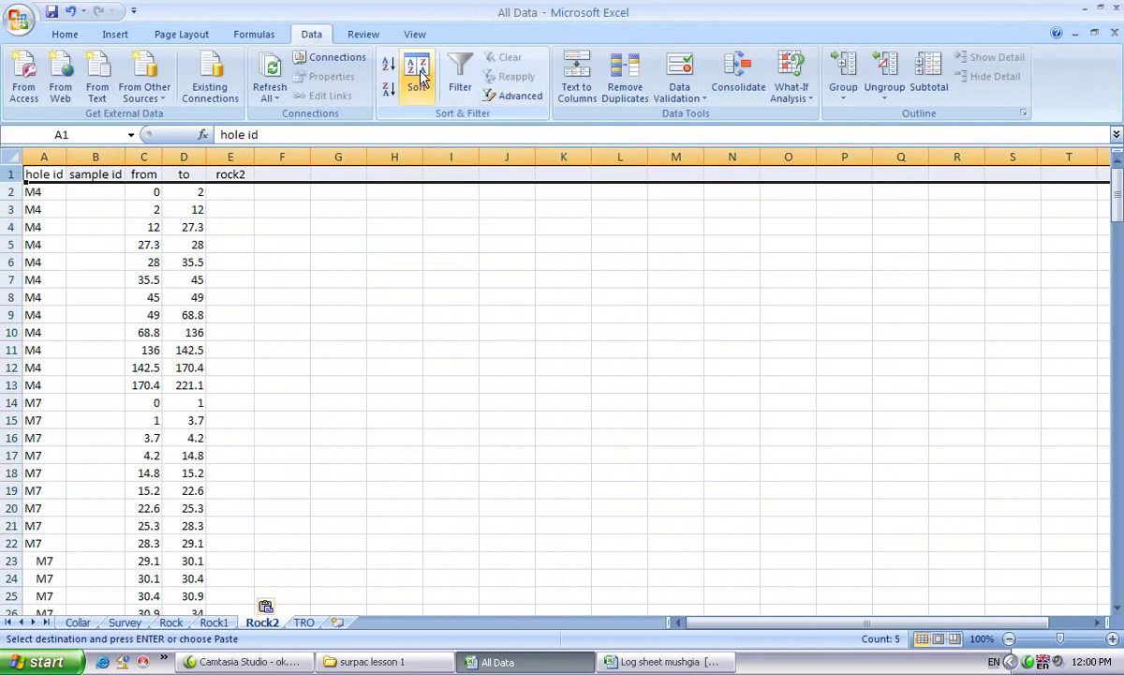
left_click(419, 79)
left_click(813, 336)
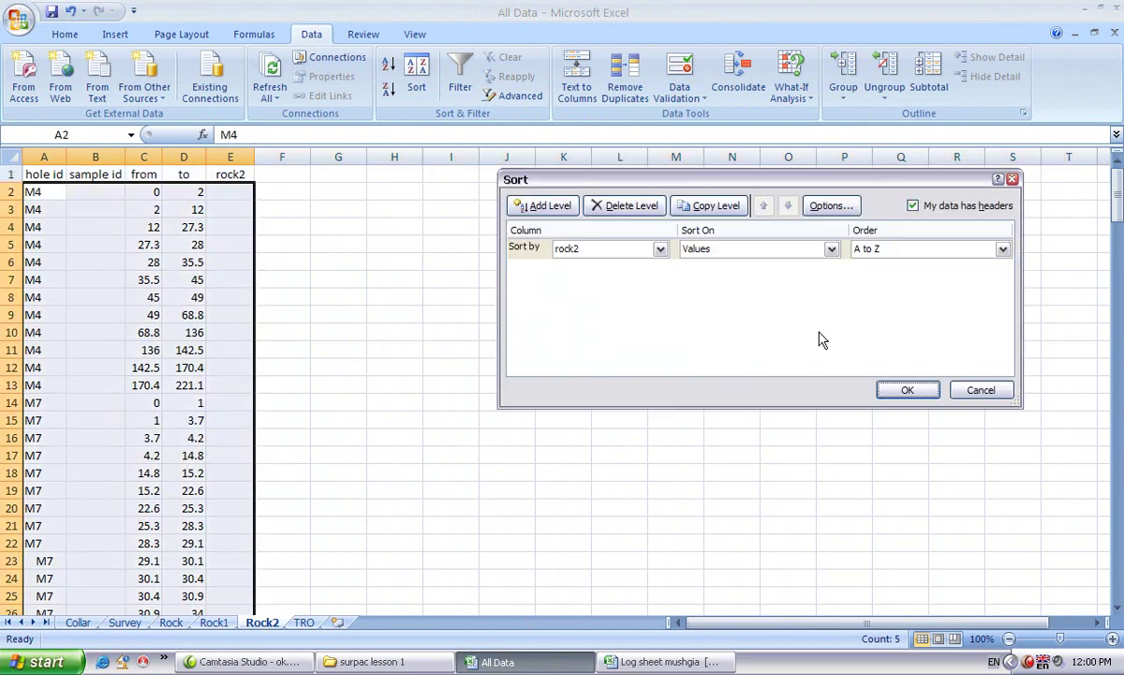
left_click(621, 248)
left_click(623, 312)
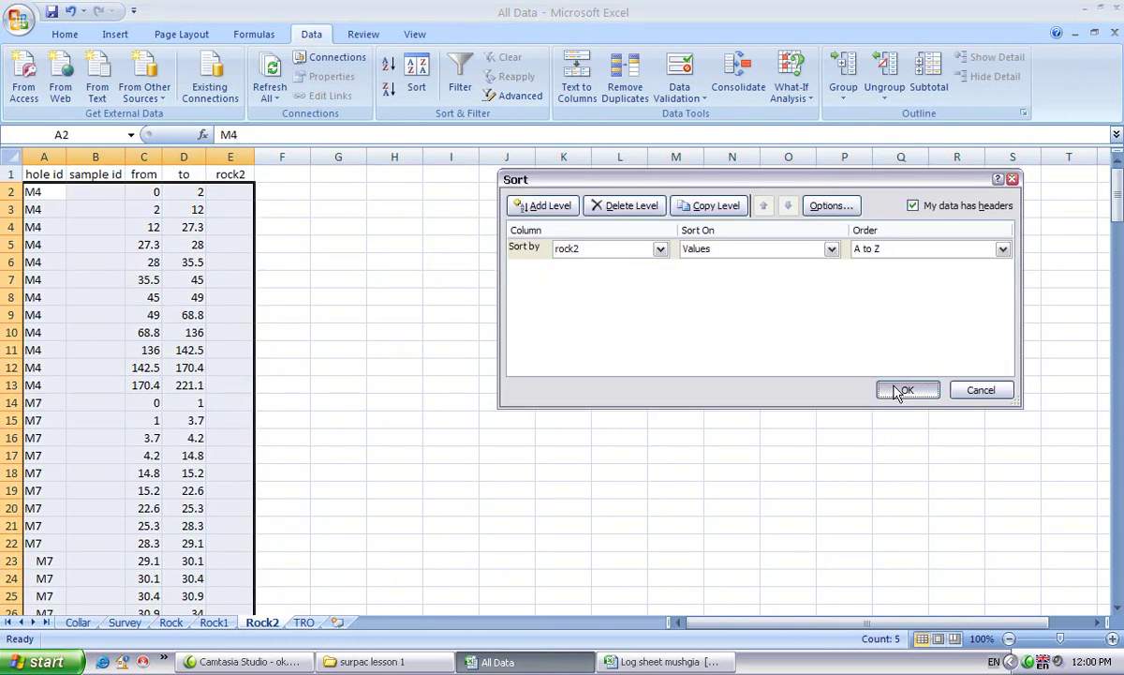
left_click(904, 390)
Step: Delete the rows without a rock2 entry, A21:E196, from the Rock2 sheet
scroll(415, 450, "down", 3)
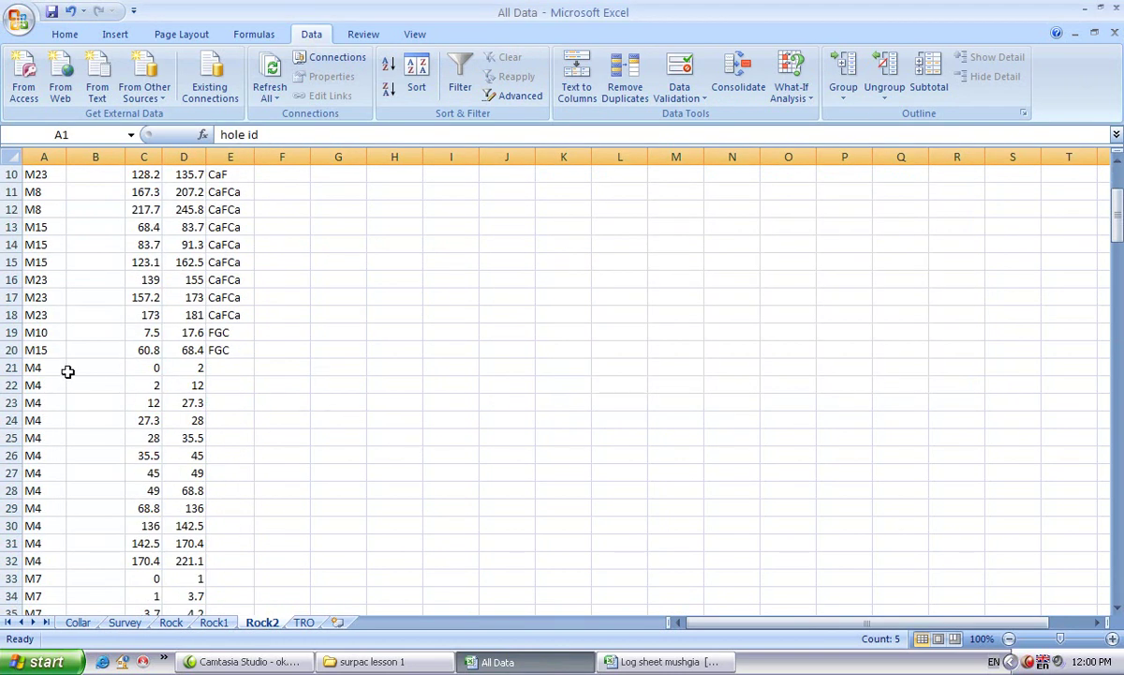
left_click_drag(32, 368, 251, 579)
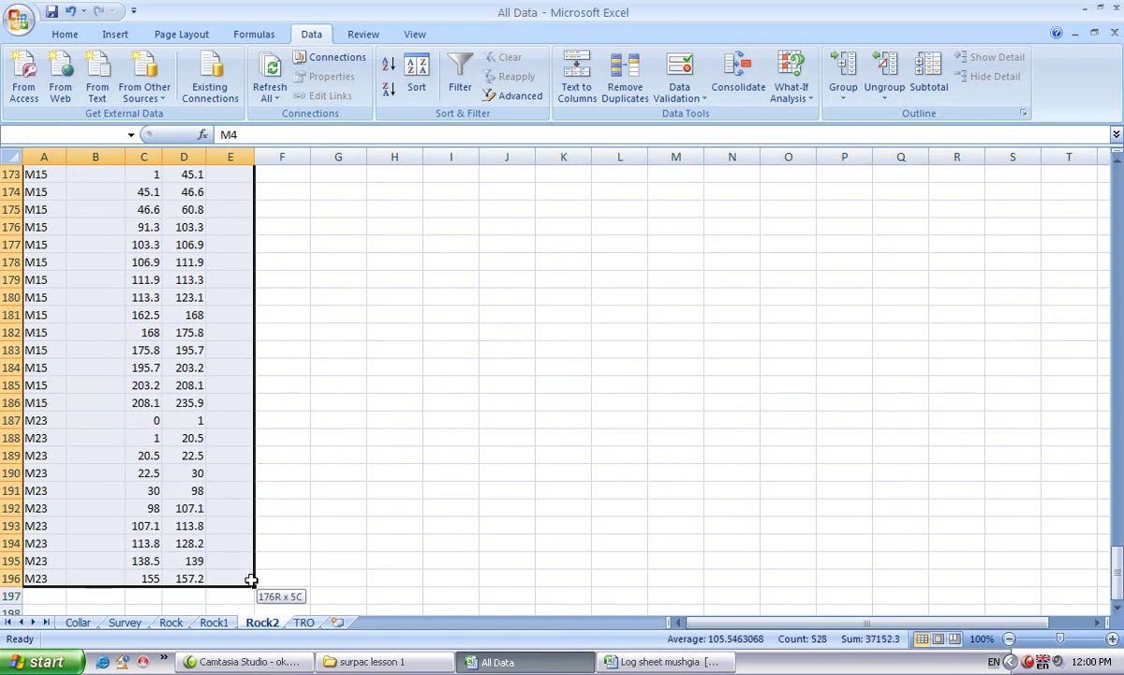
right_click(157, 303)
left_click(223, 414)
left_click(217, 456)
scroll(366, 431, "up", 3)
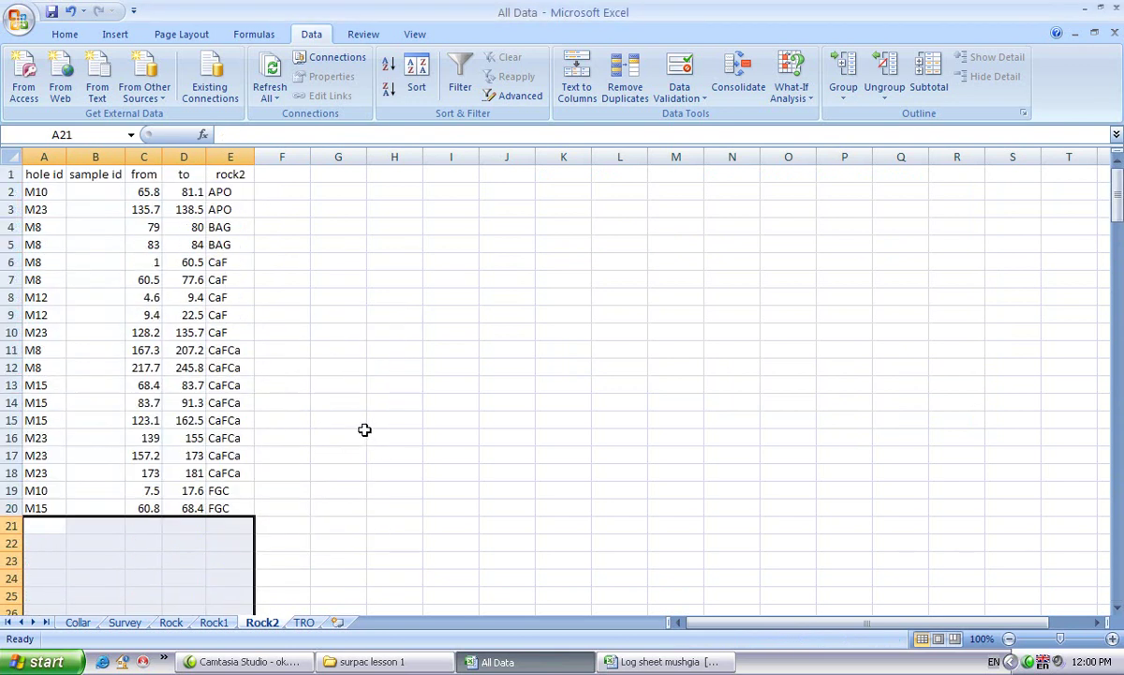
left_click(372, 423)
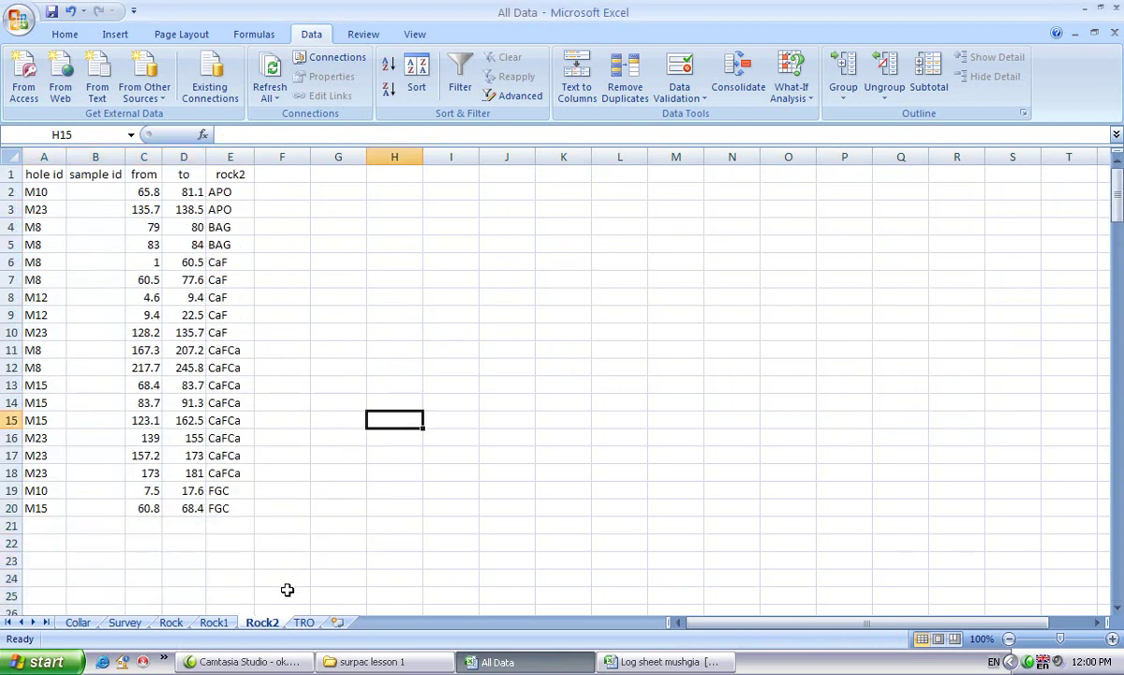
Step: Show the TRO sheet, close the Log sheet mushgia workbook and open mushgia_hudag_assay_new from the surpac lesson 1 folder
left_click(305, 623)
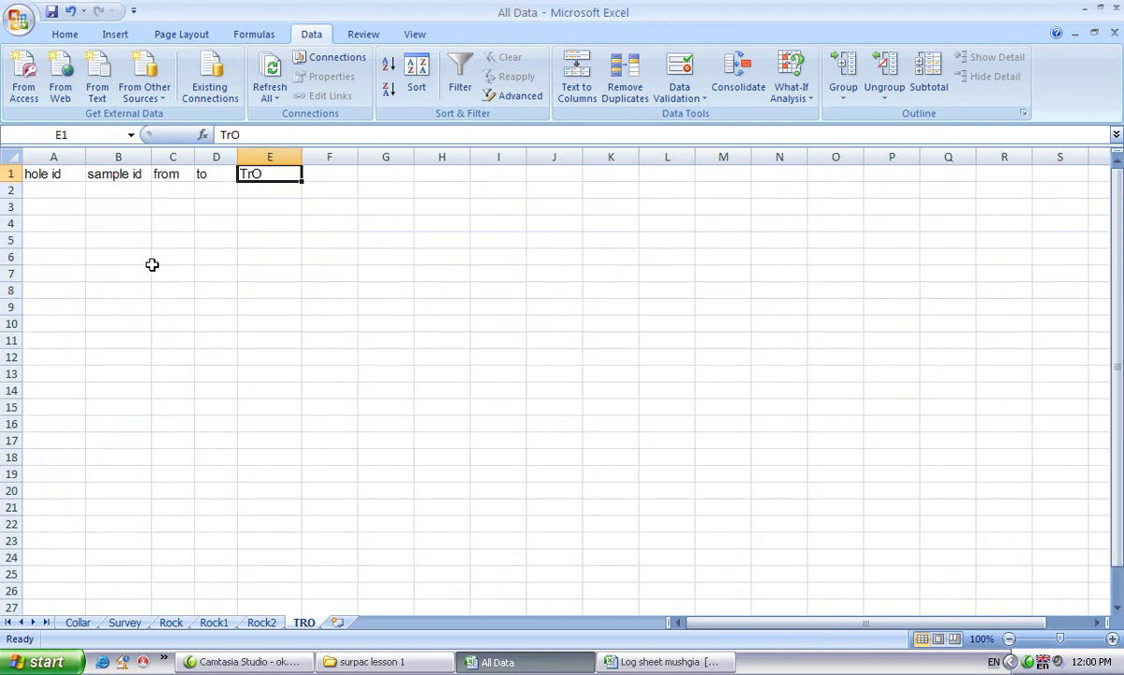
left_click(662, 662)
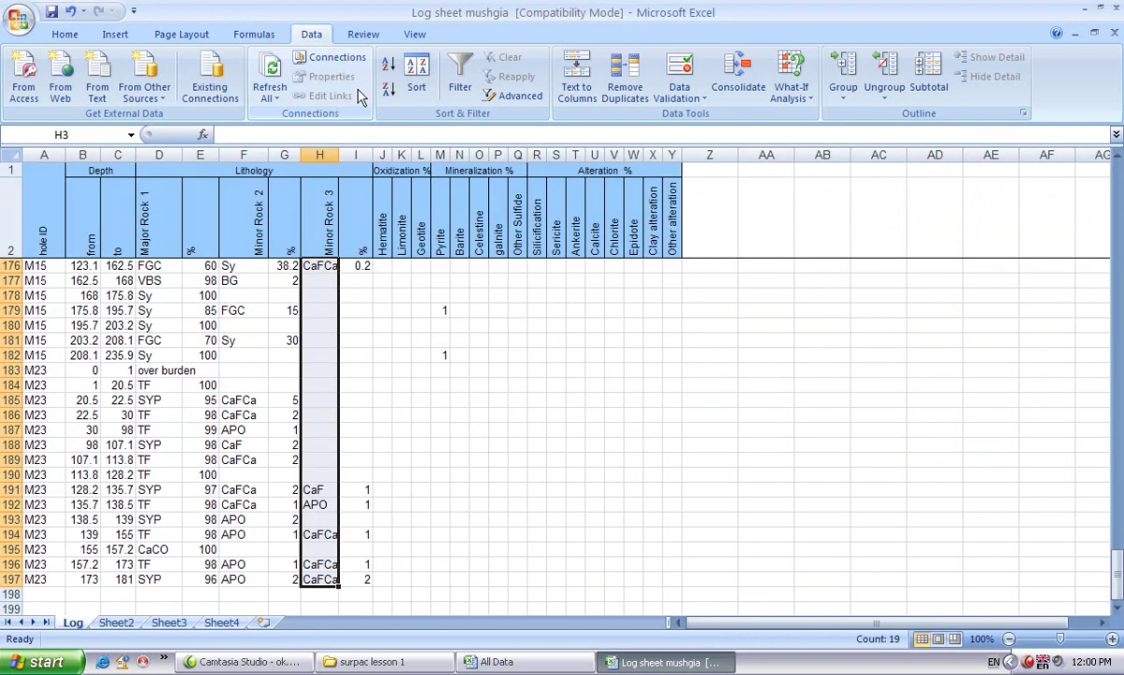
left_click(1115, 11)
left_click(565, 376)
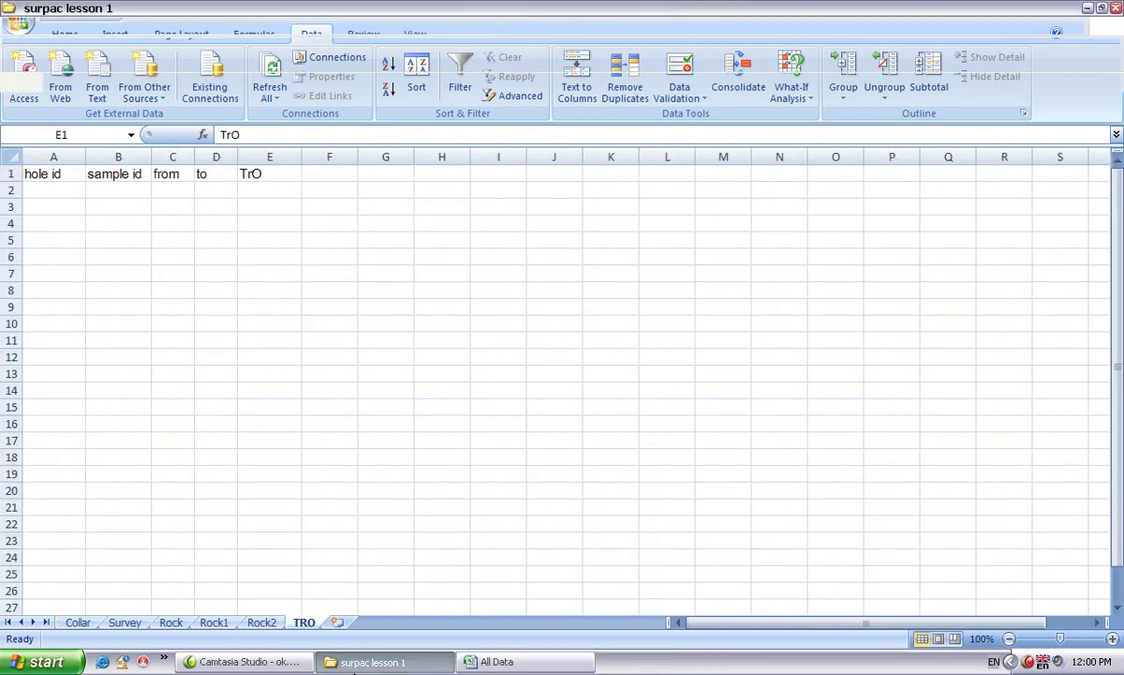
left_click(373, 662)
left_click(469, 178)
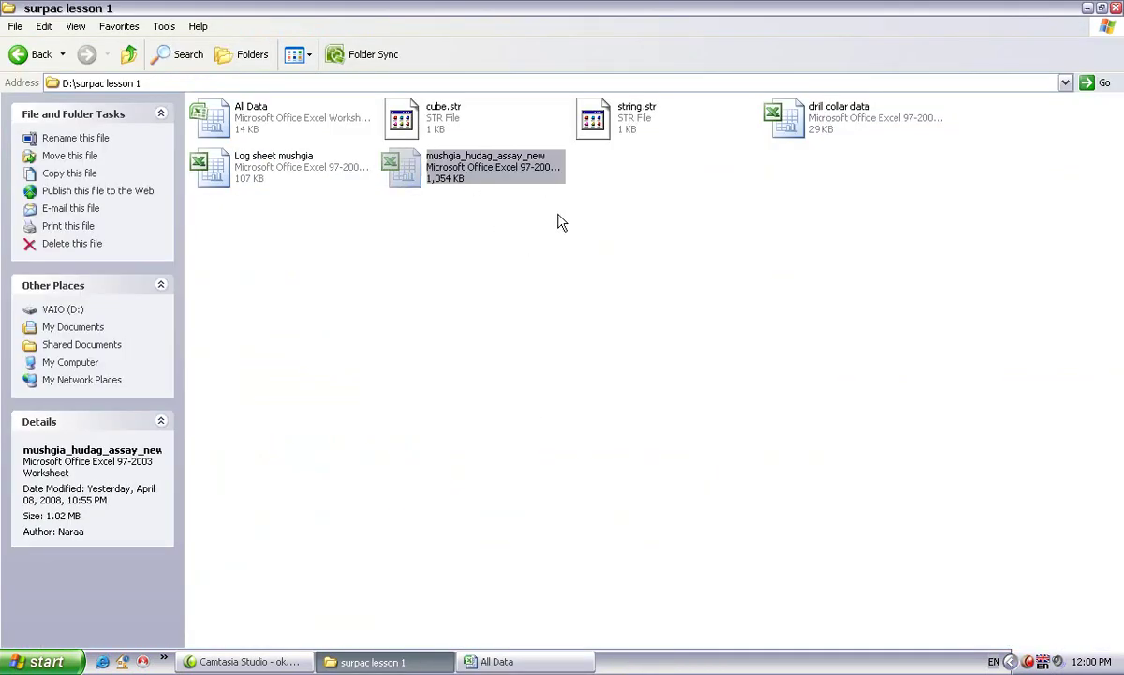
double_click(450, 187)
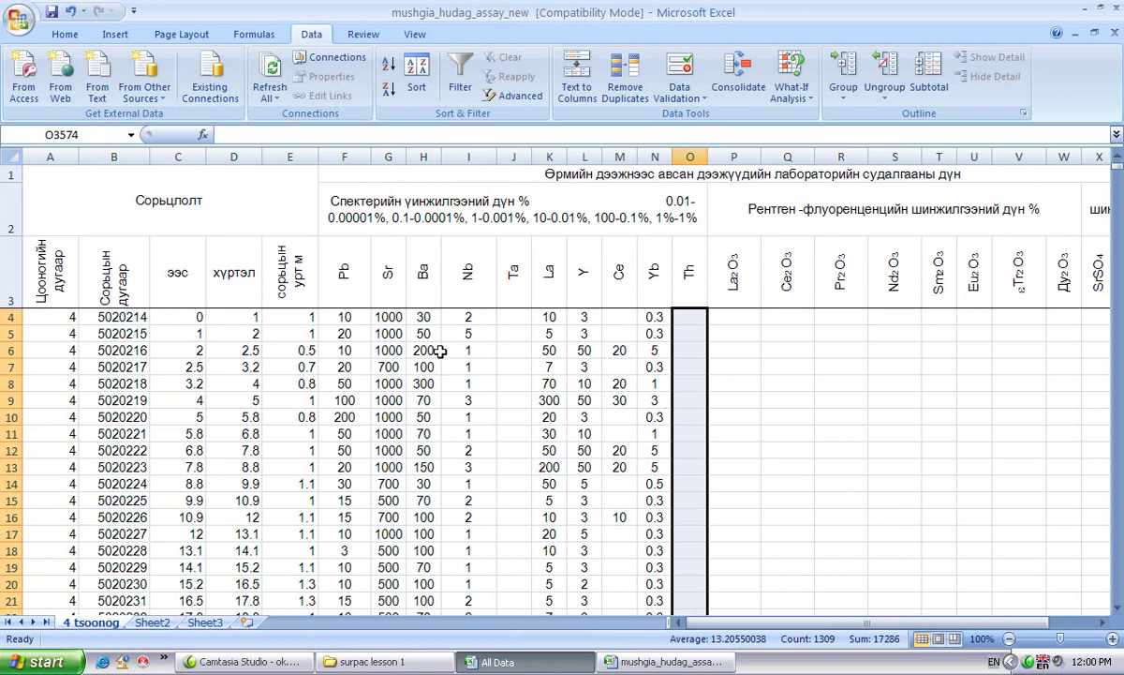
Step: Copy A4:D3574 from the 4 tsoonog sheet of the assay workbook and paste it as values in the TRO sheet from A2
left_click_drag(46, 318, 215, 352)
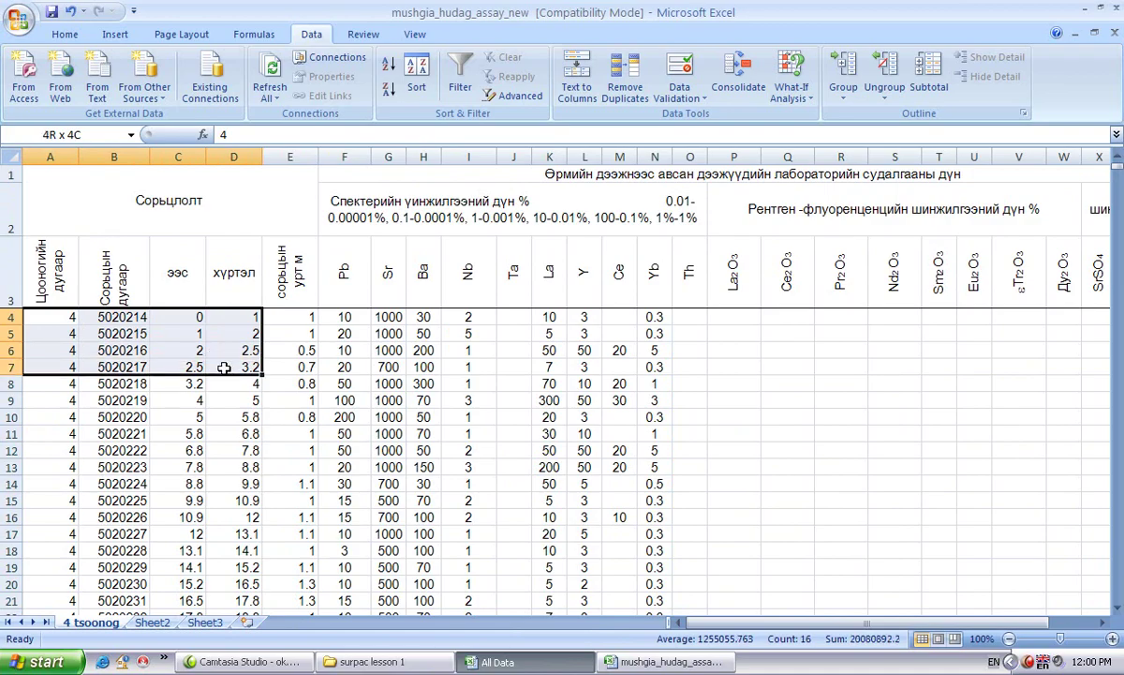
left_click_drag(243, 405, 250, 611)
right_click(213, 477)
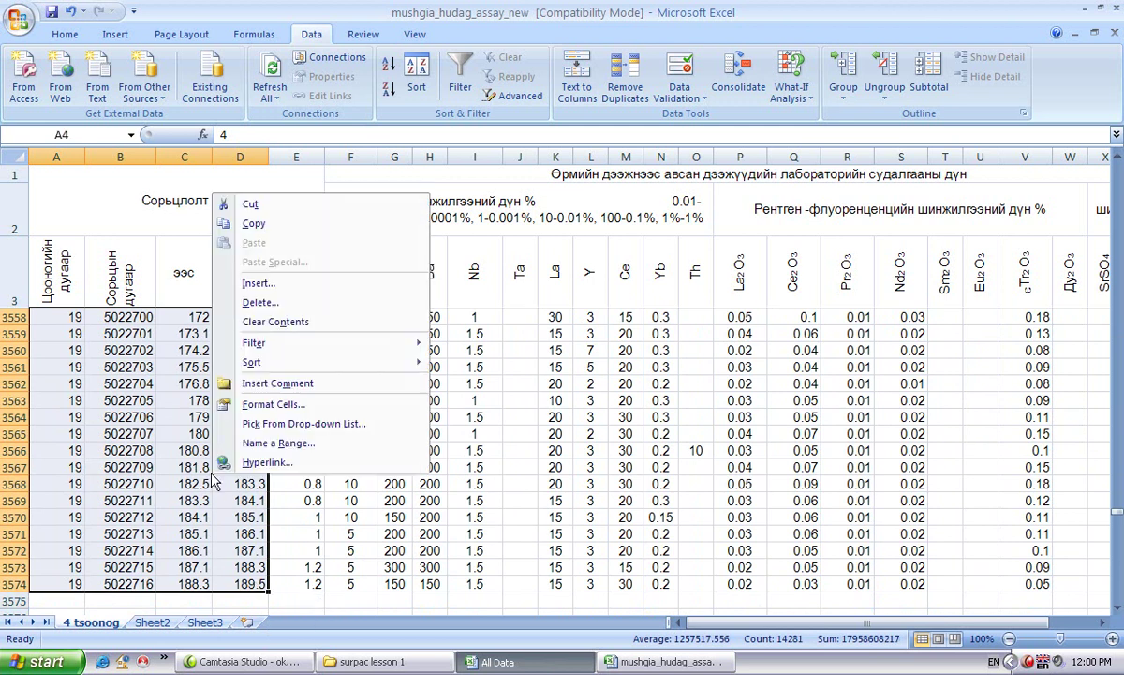
left_click(258, 223)
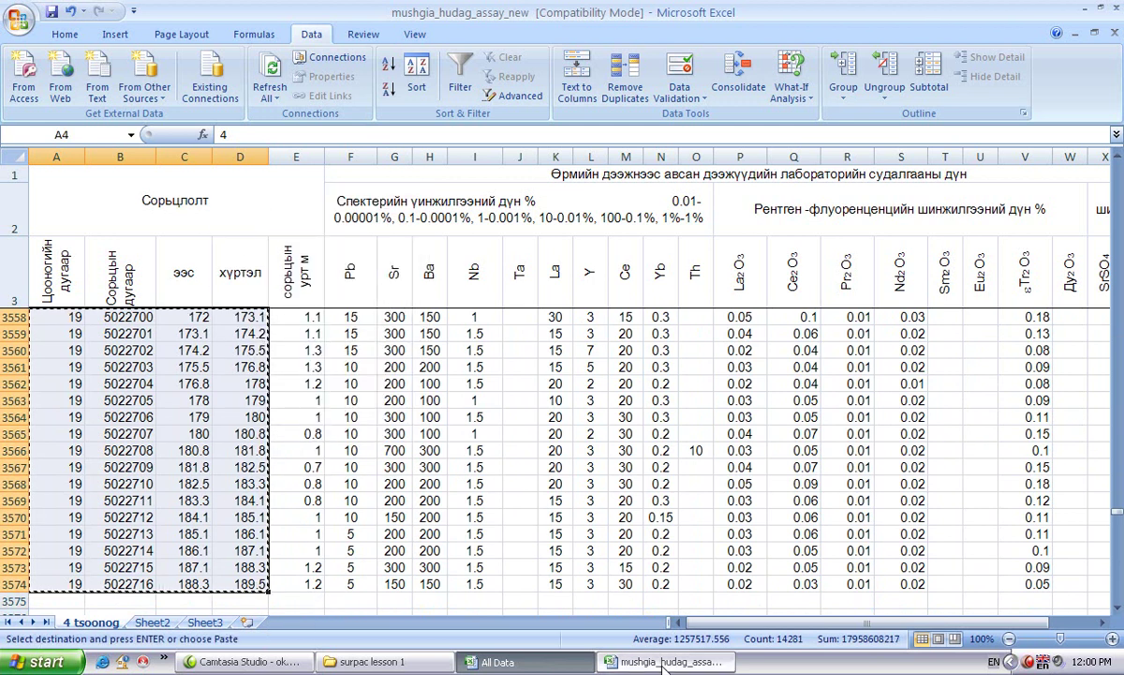
left_click(498, 662)
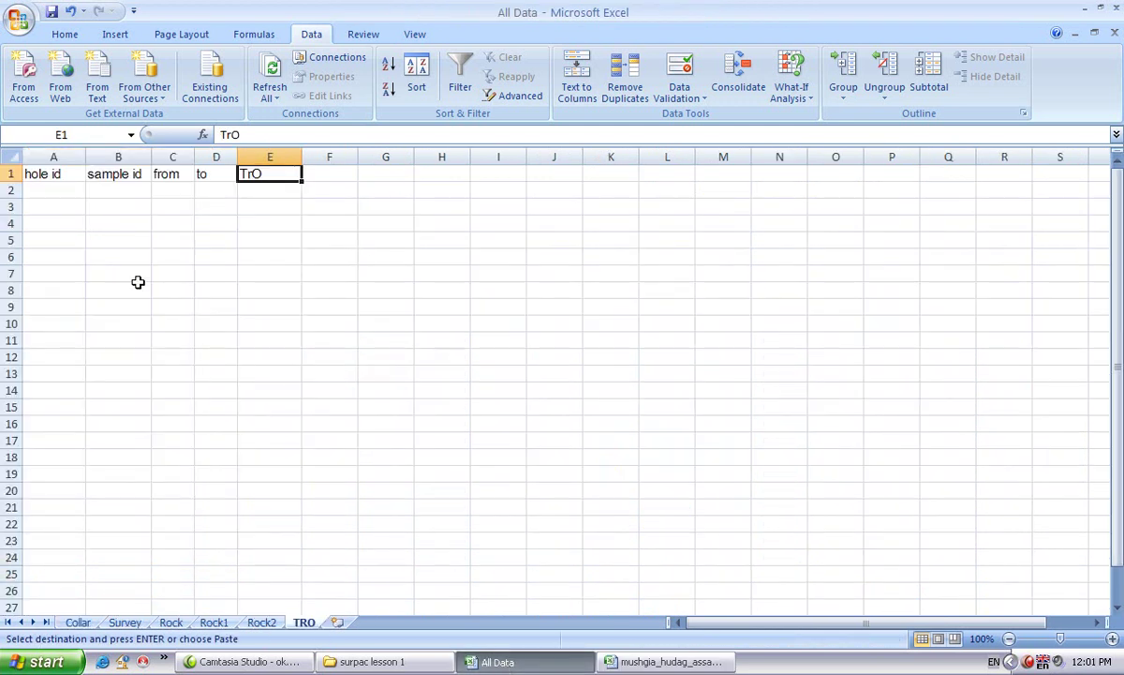
left_click(40, 193)
left_click(49, 36)
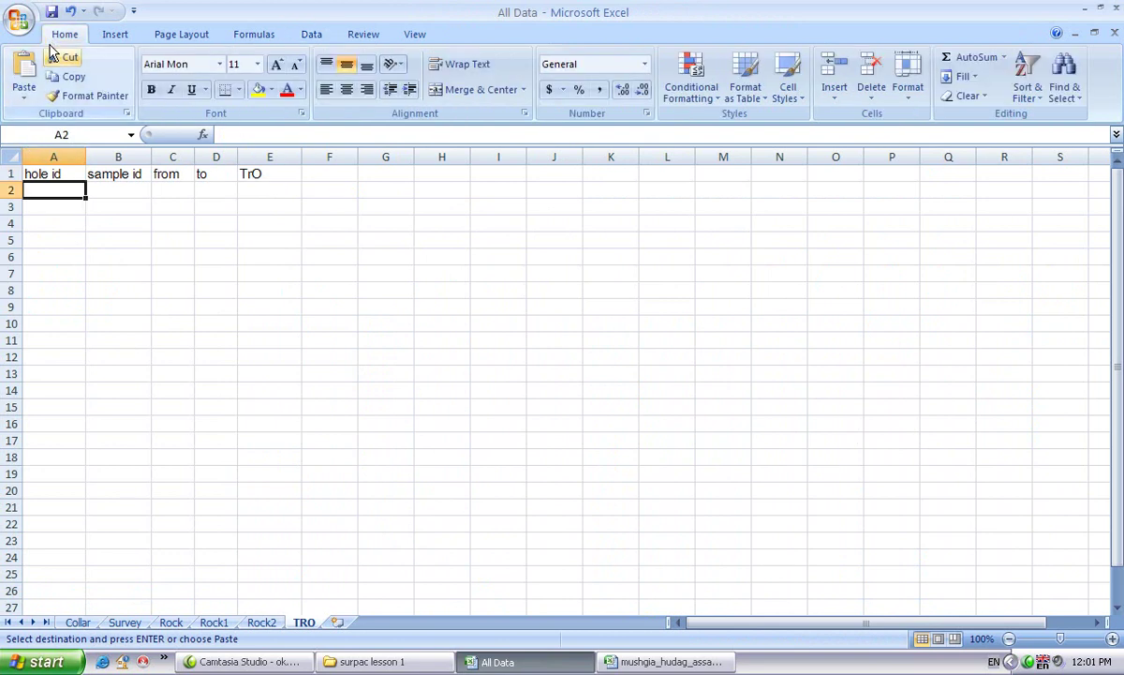
left_click(24, 99)
left_click(38, 156)
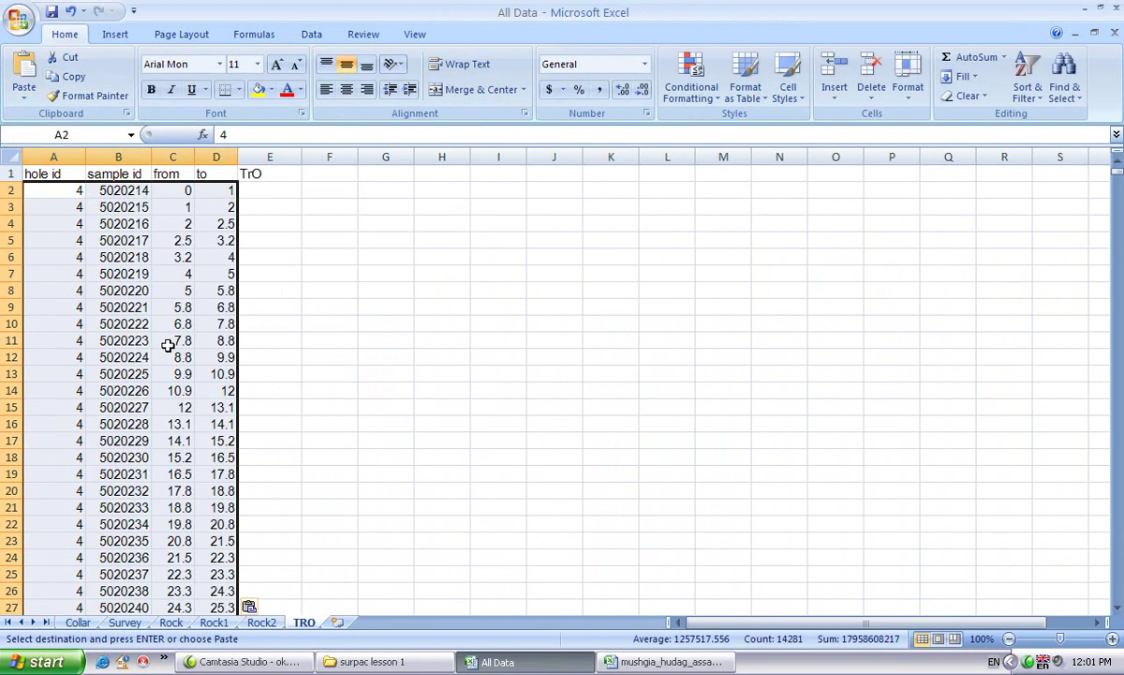
Step: Check the pasted rows in the TRO sheet against the hole id, sample id, from and to headings
left_click(368, 330)
scroll(160, 403, "down", 11)
scroll(178, 427, "up", 11)
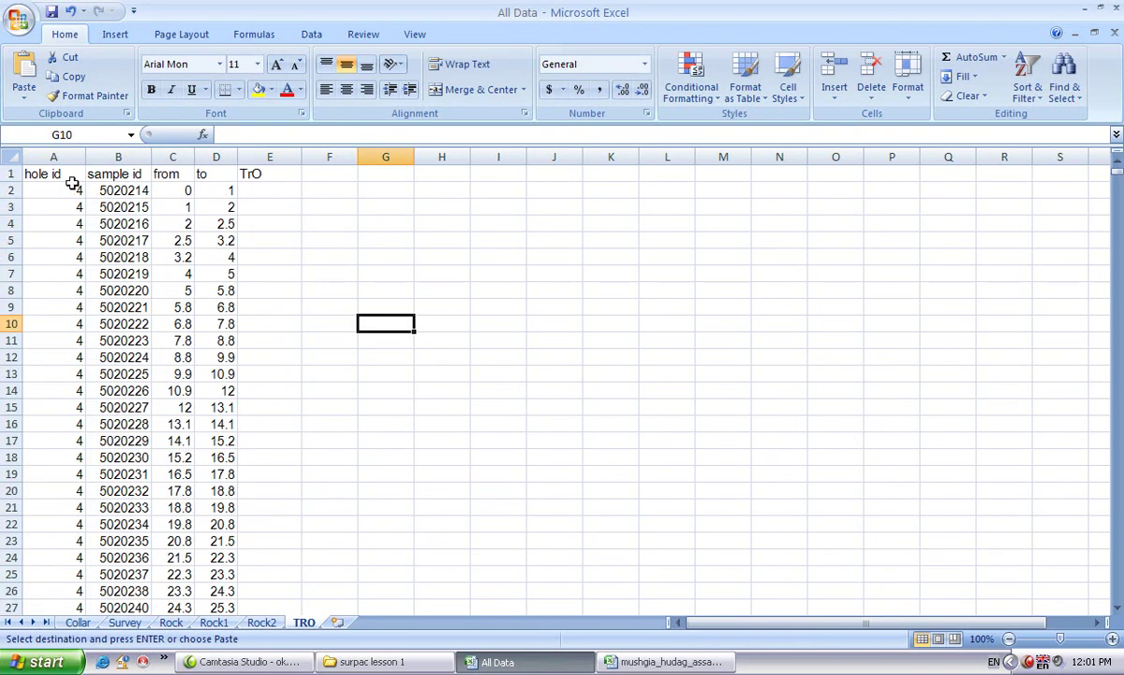
left_click(72, 186)
left_click(97, 173)
left_click(174, 186)
left_click(212, 172)
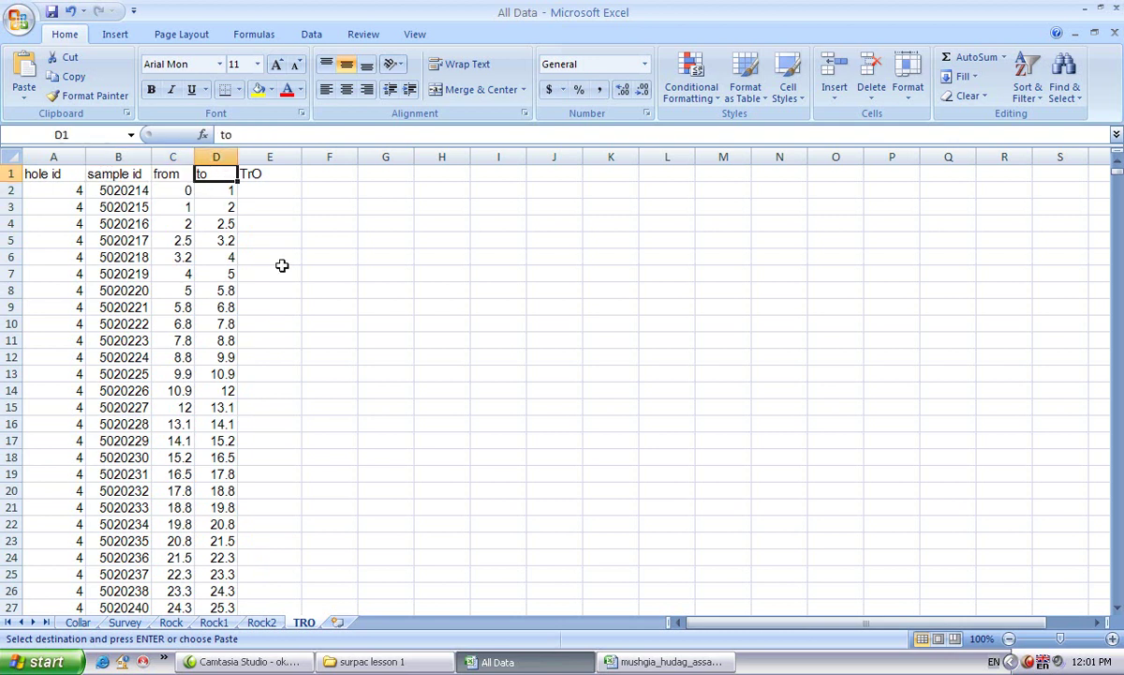
Step: Copy the εTr2O3 values V4:V3574 from the 4 tsoonog sheet of mushgia_hudag_assay_new and paste them as values in the TRO sheet from E2
left_click(253, 178)
left_click(660, 662)
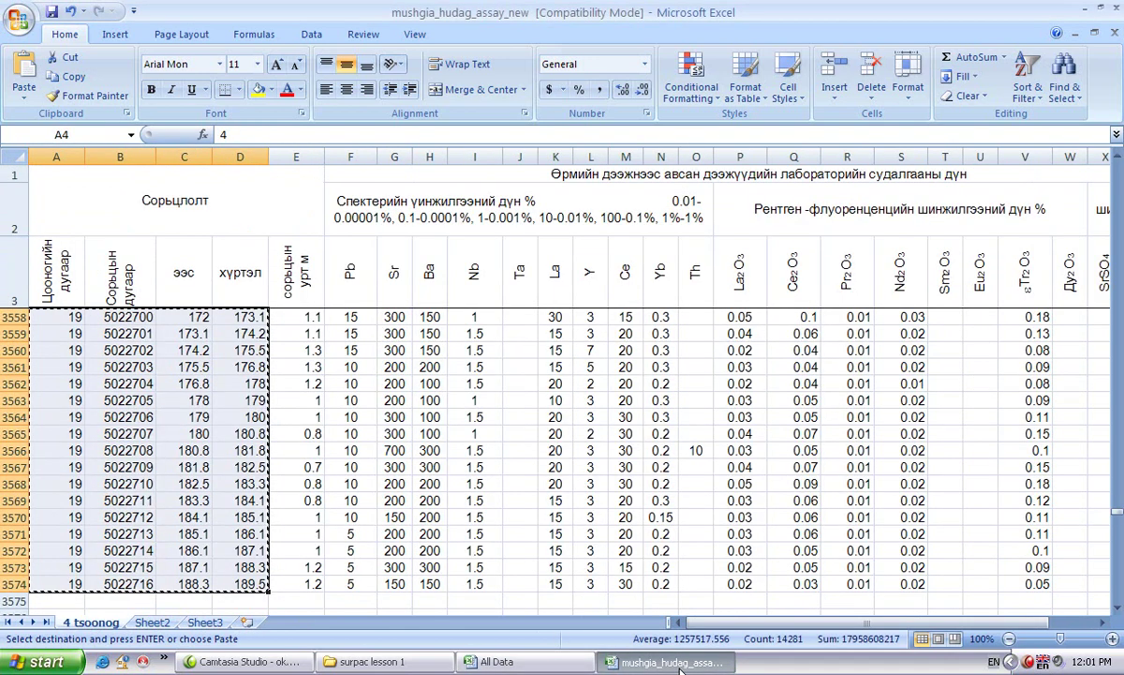
left_click_drag(720, 623, 761, 622)
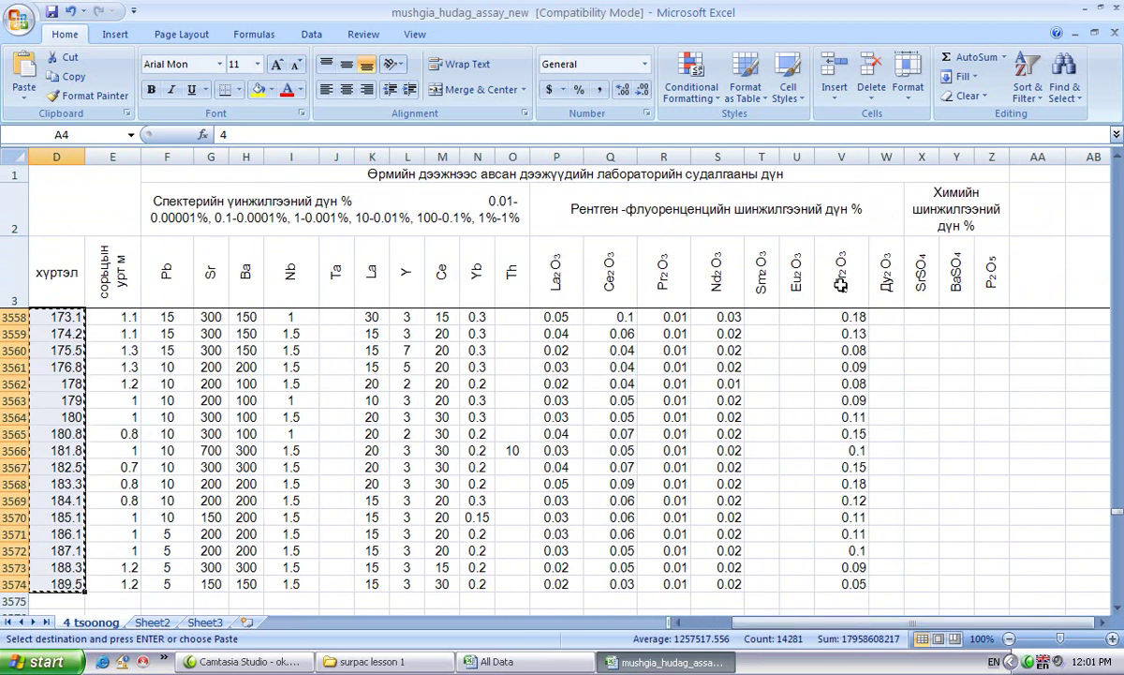
left_click_drag(866, 583, 854, 319)
right_click(854, 323)
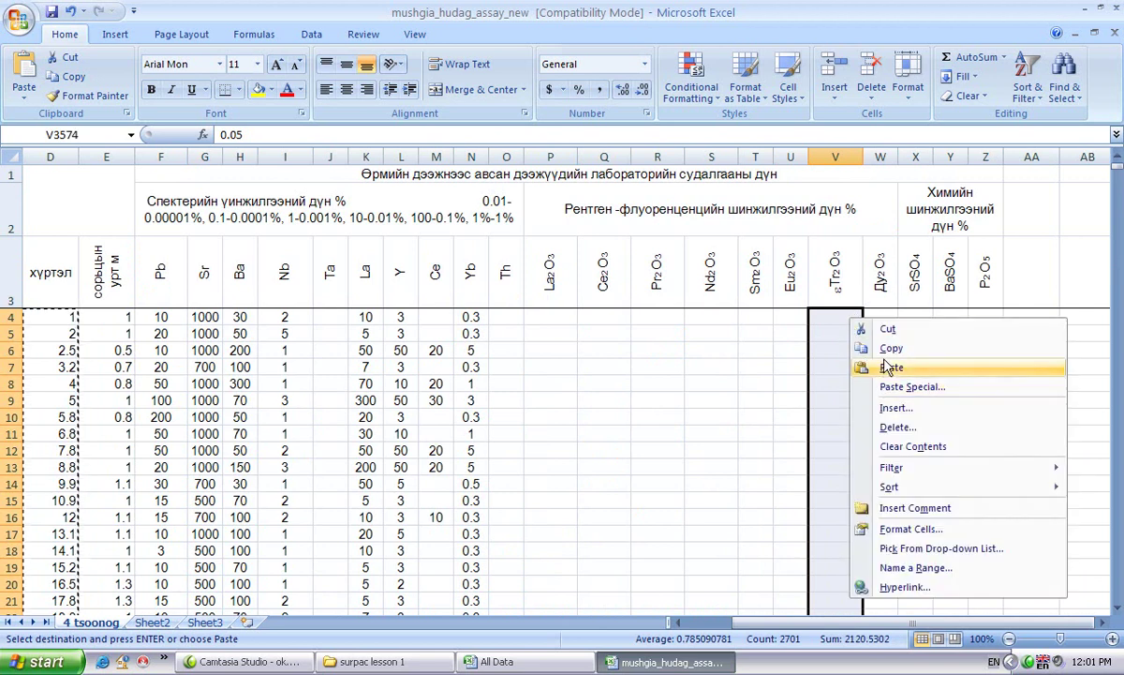
left_click(886, 352)
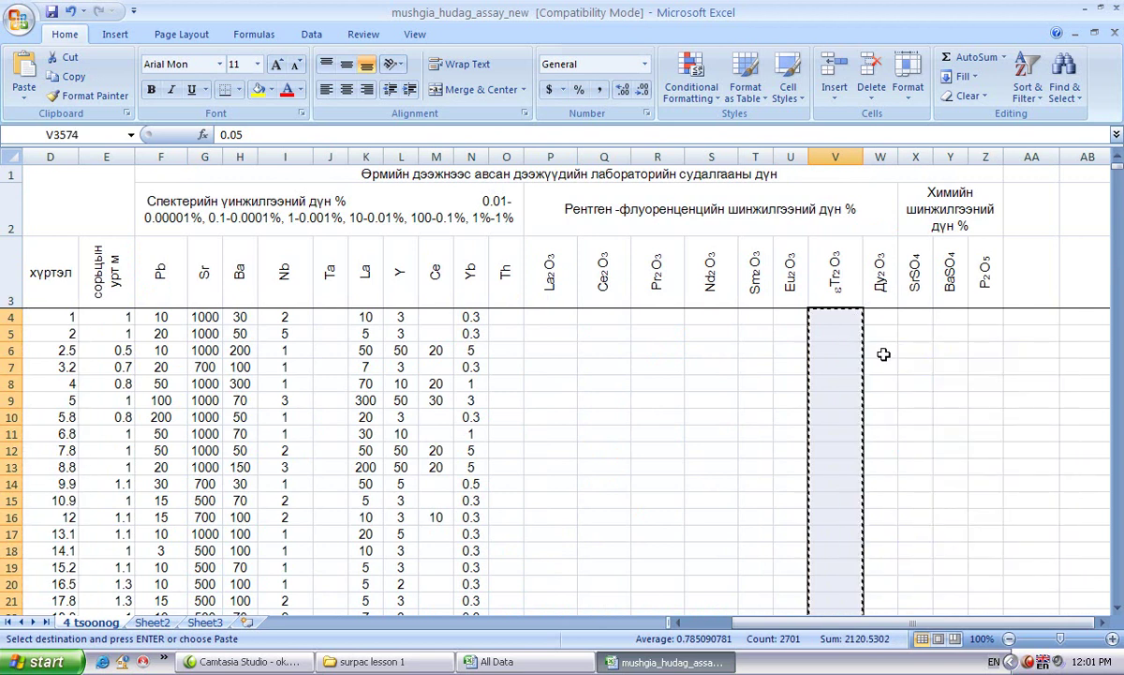
left_click(502, 664)
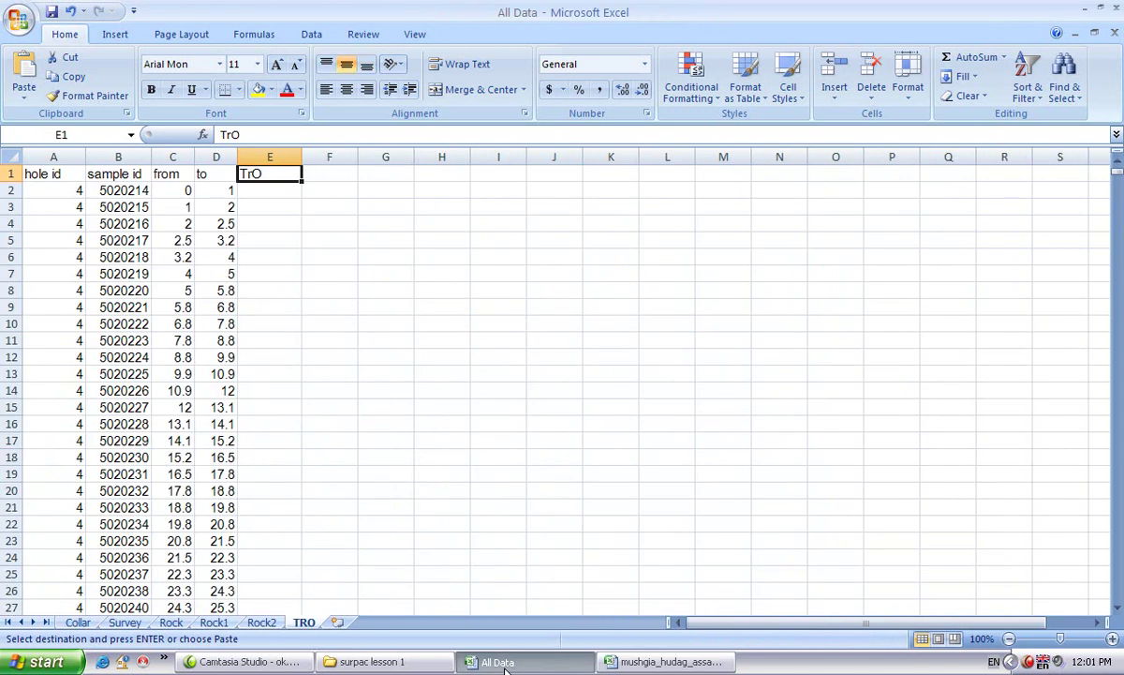
left_click(251, 194)
left_click(23, 99)
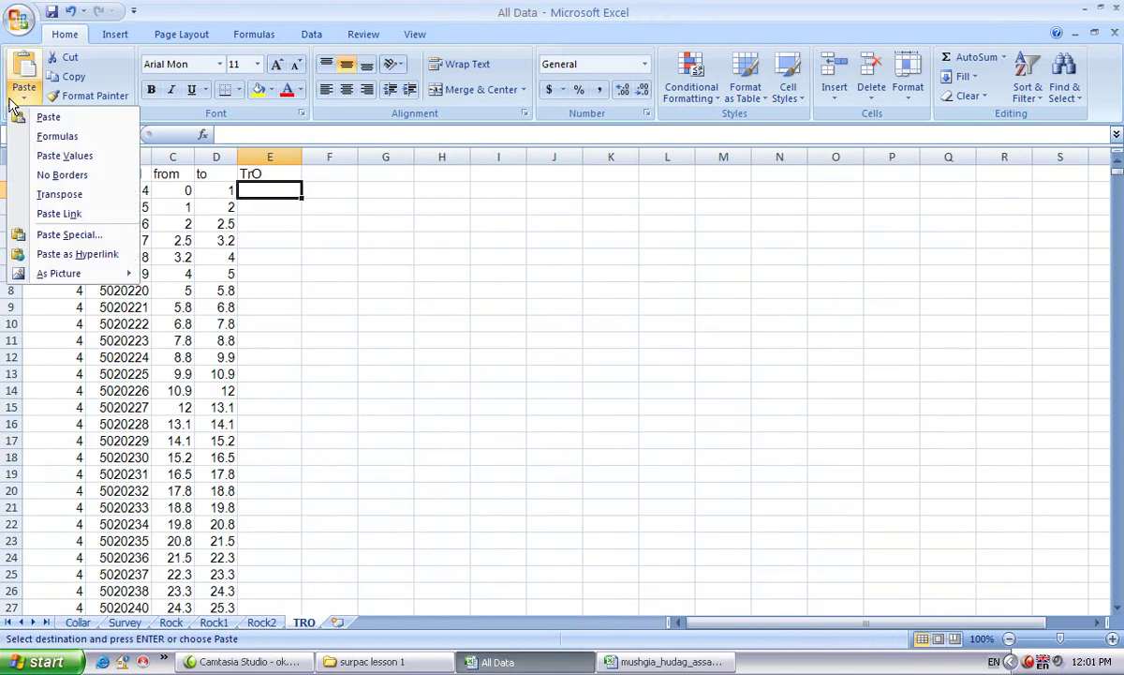
left_click(38, 153)
left_click(395, 297)
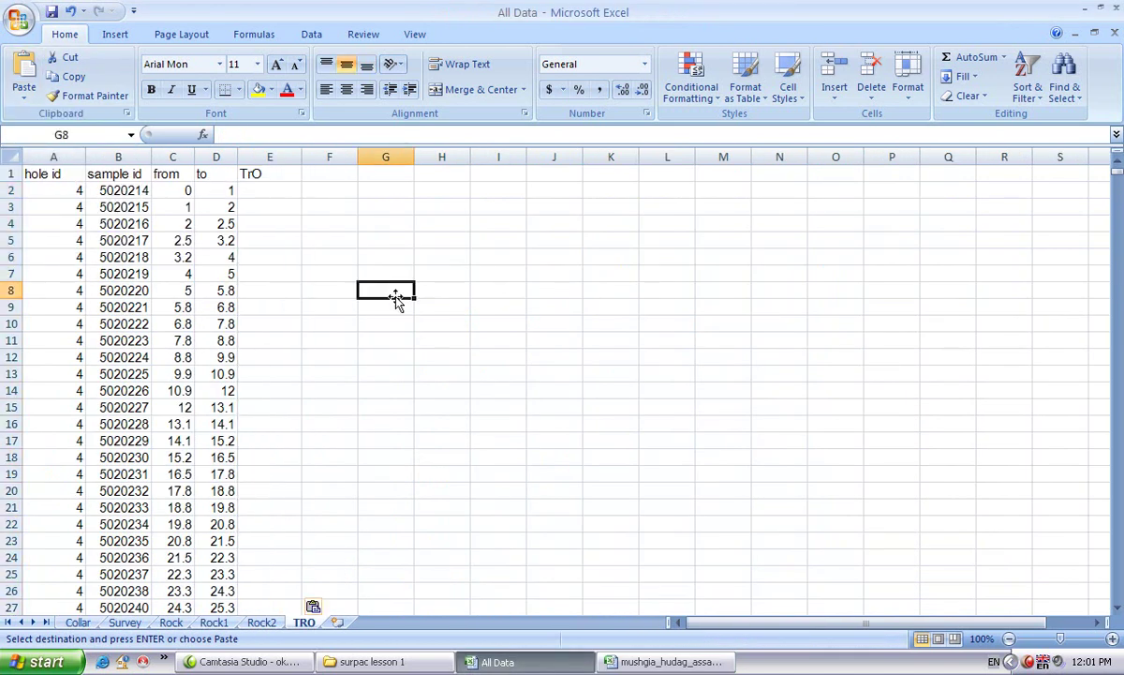
Step: Sort the TRO sheet's data rows by the TrO column in ascending order, keeping row 1 as headers
left_click(8, 175)
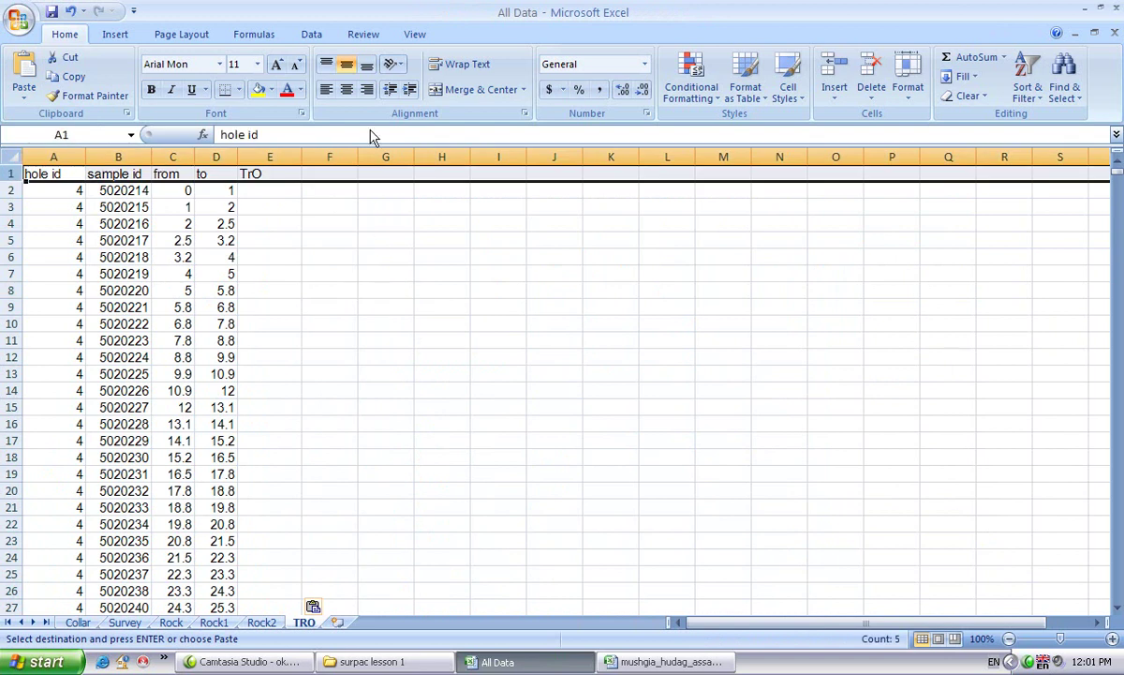
left_click(312, 34)
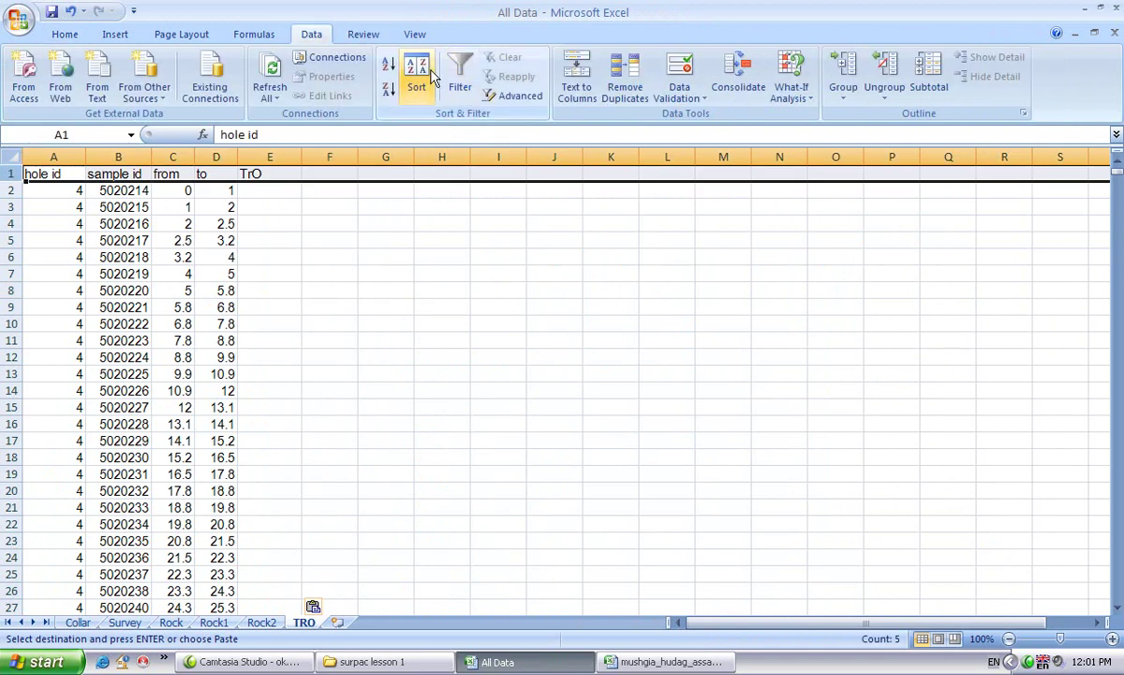
left_click(418, 80)
left_click(816, 335)
left_click(661, 249)
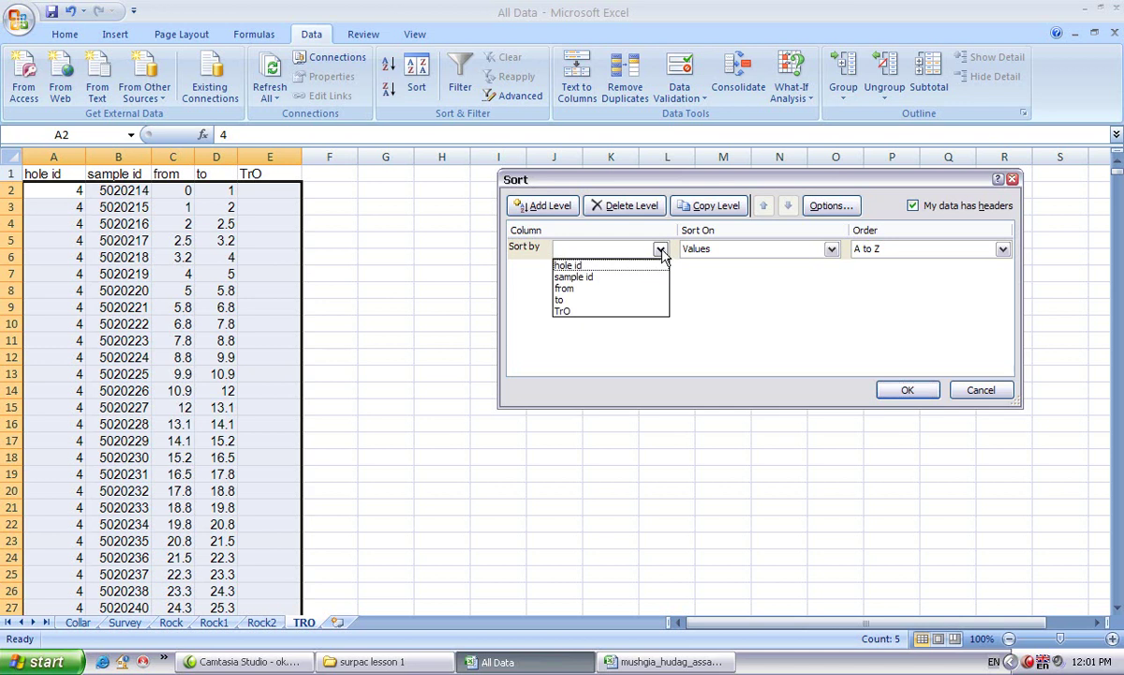
left_click(607, 312)
left_click(907, 390)
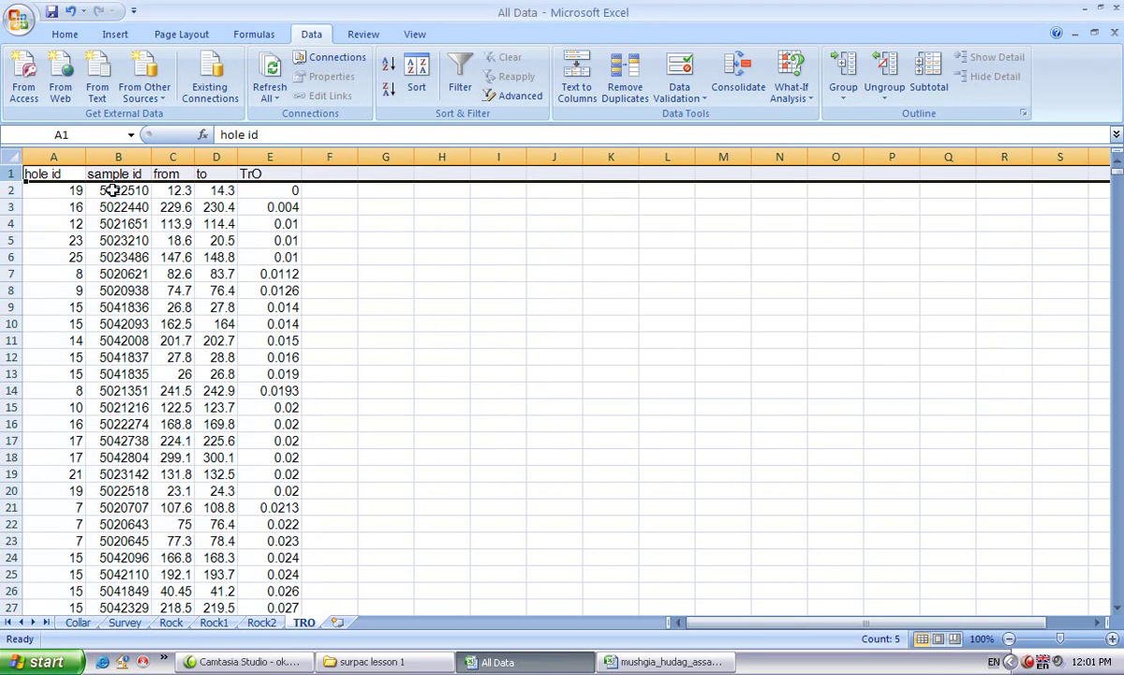
Step: Delete the zero-TrO row 2 from the TRO sheet and all the rows without a TrO value from A2702:E2702 down
right_click(10, 192)
left_click(78, 300)
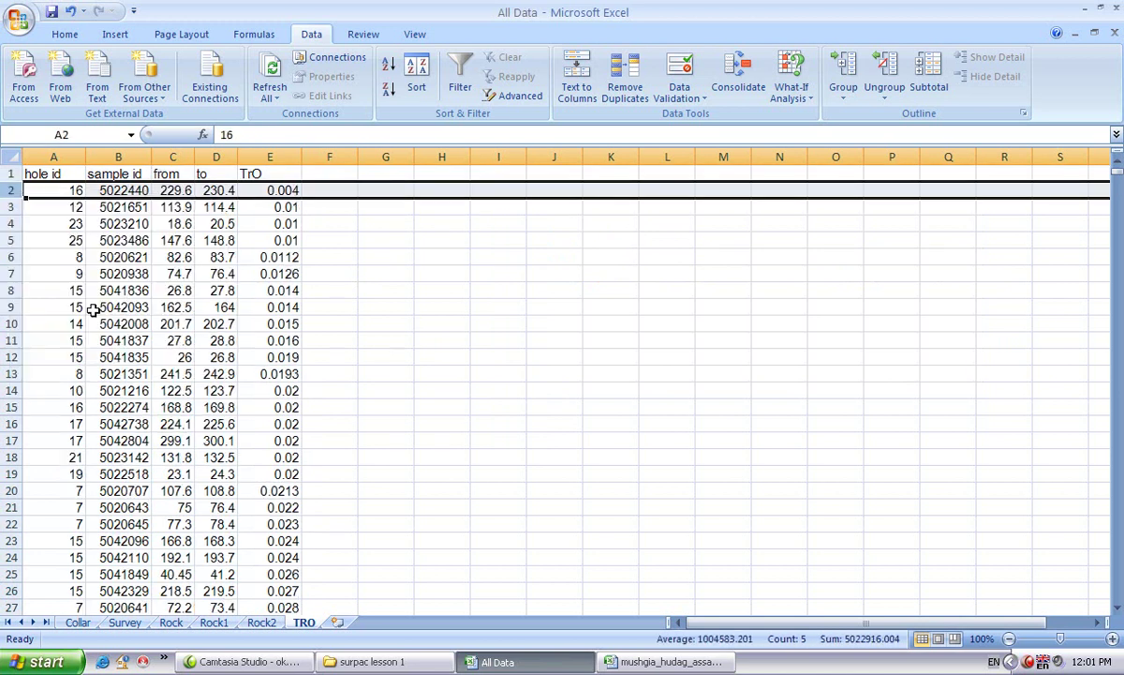
scroll(415, 318, "down", 20)
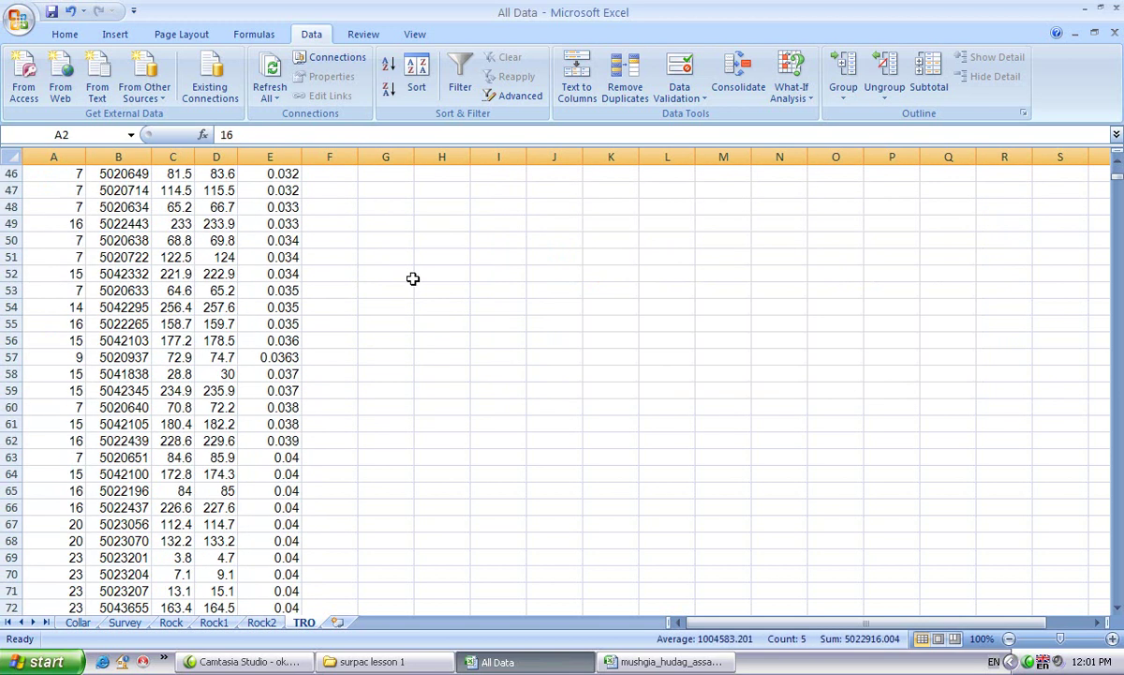
left_click_drag(1114, 176, 1117, 495)
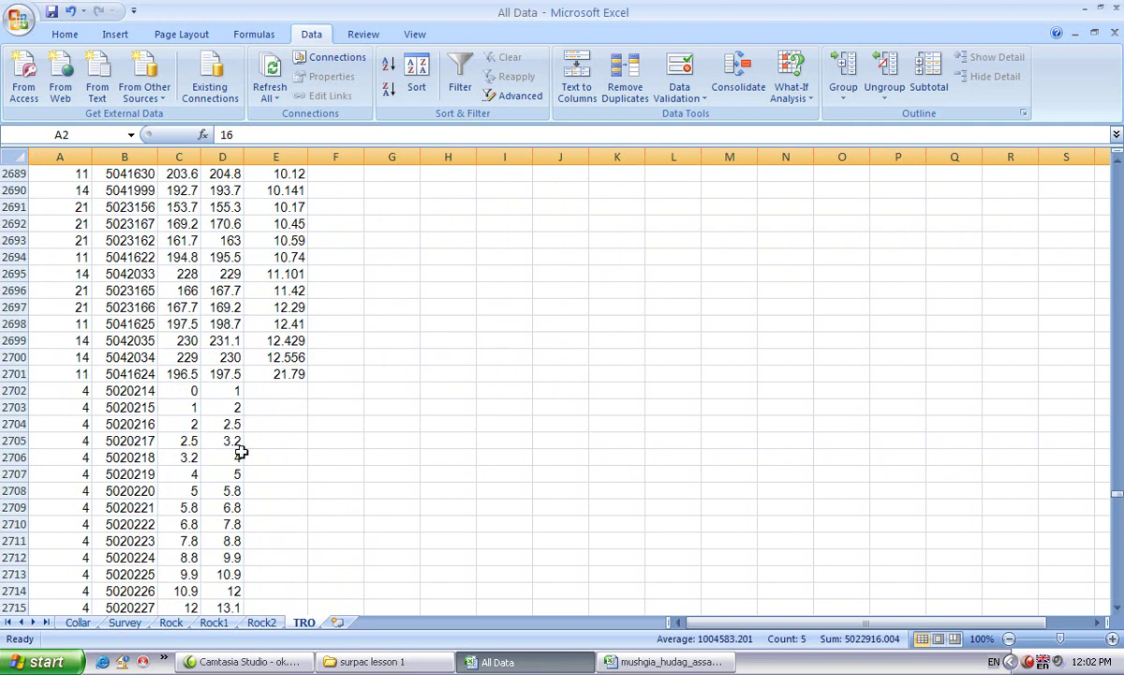
left_click_drag(63, 392, 286, 592)
right_click(195, 474)
left_click(227, 279)
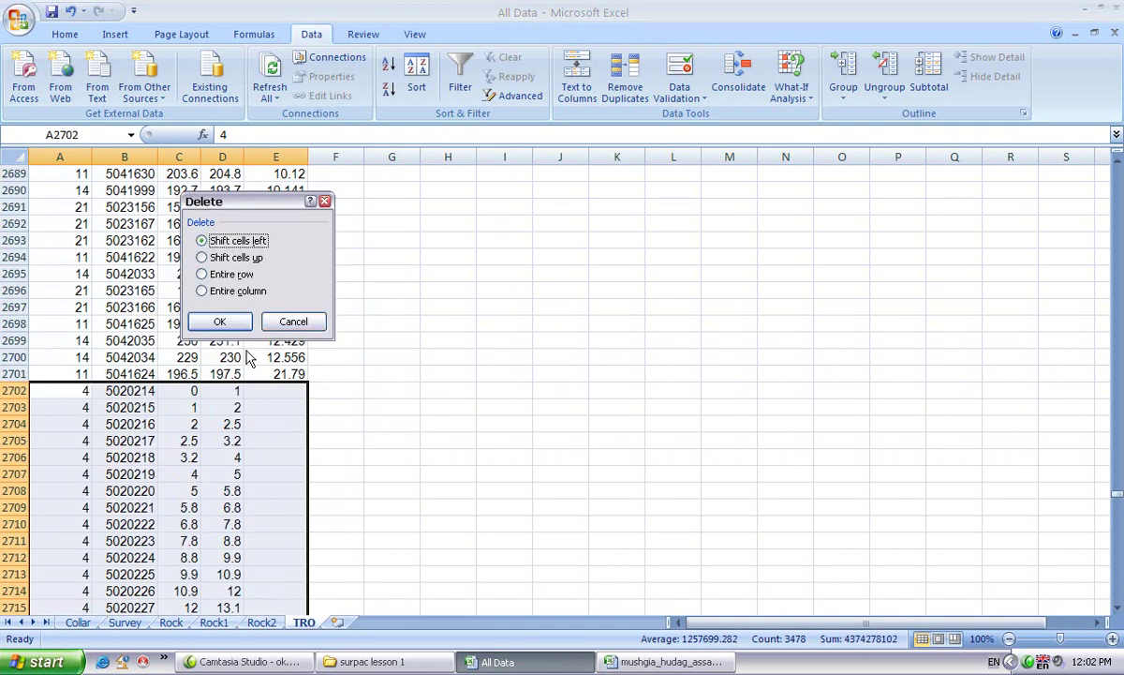
left_click(225, 324)
scroll(339, 374, "up", 20)
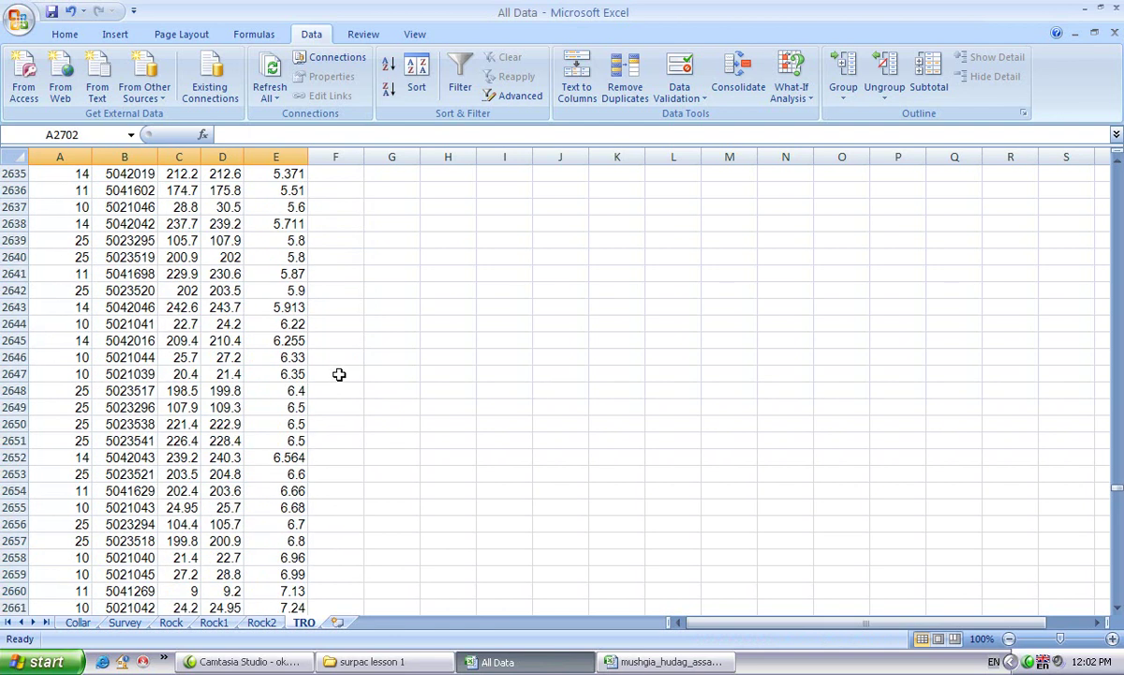
scroll(339, 374, "up", 20)
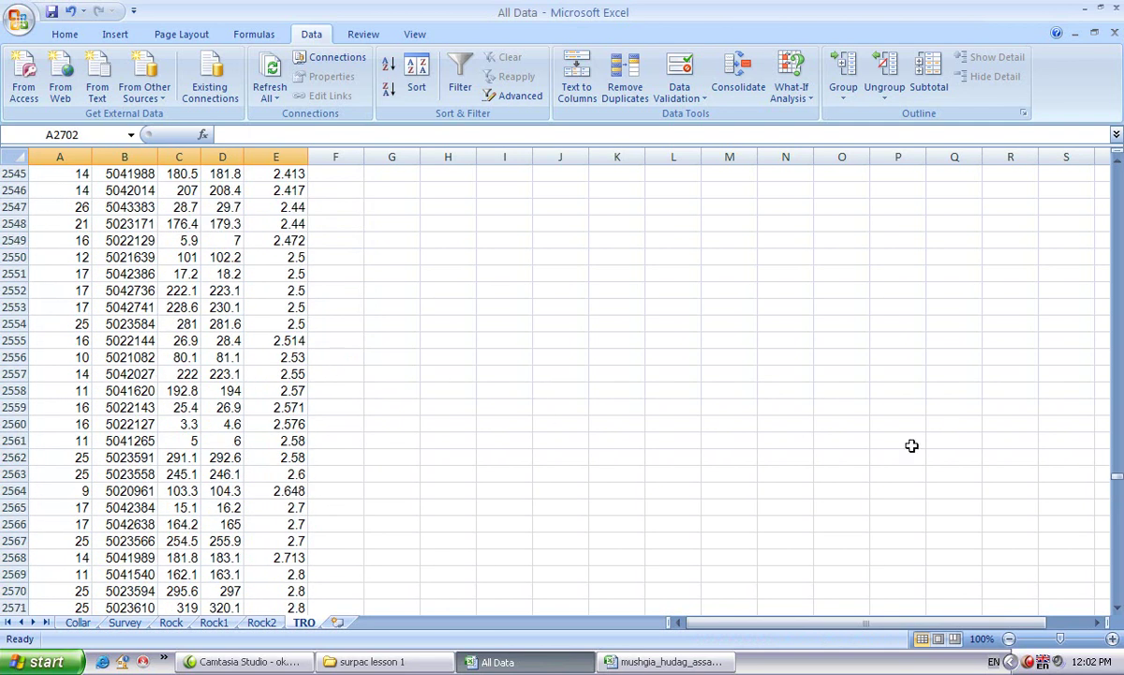
left_click_drag(1117, 481, 1117, 172)
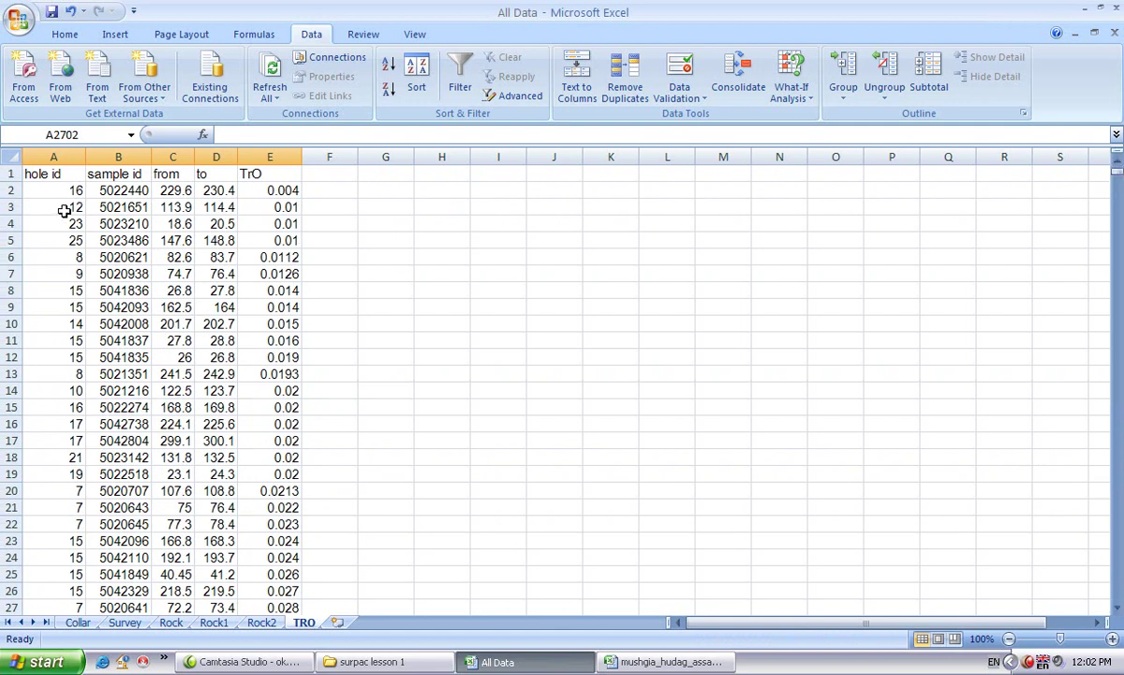
Step: Compare how the hole ids are written in the TRO, Rock2, Survey, Collar and Rock sheets
left_click(43, 156)
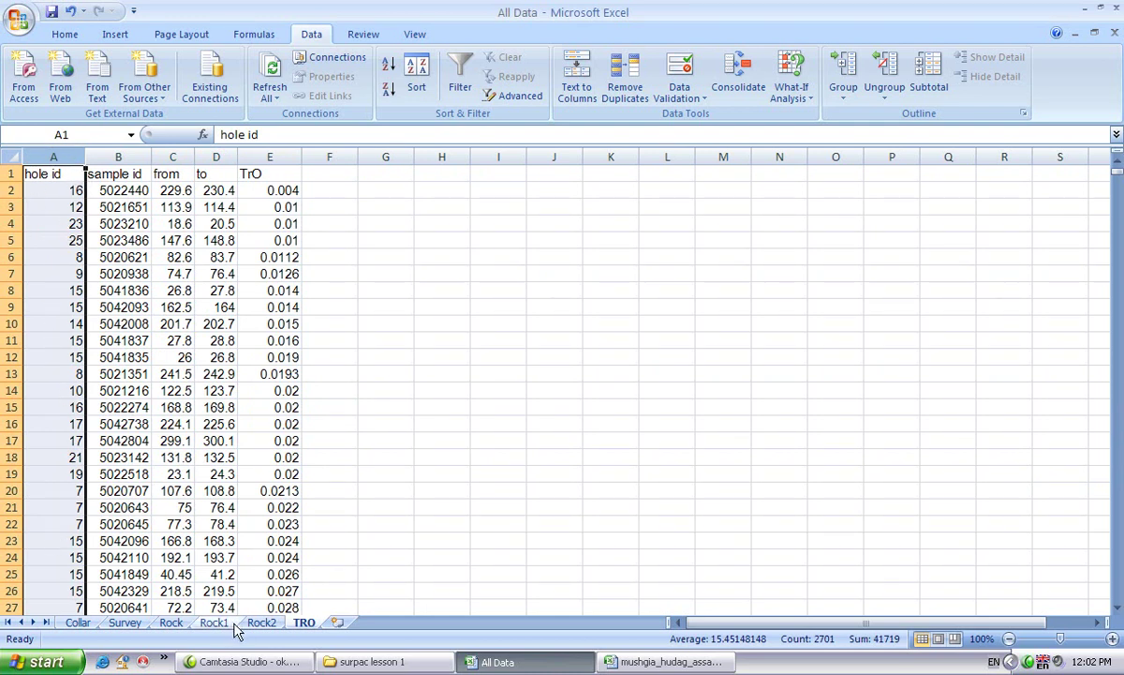
left_click(262, 623)
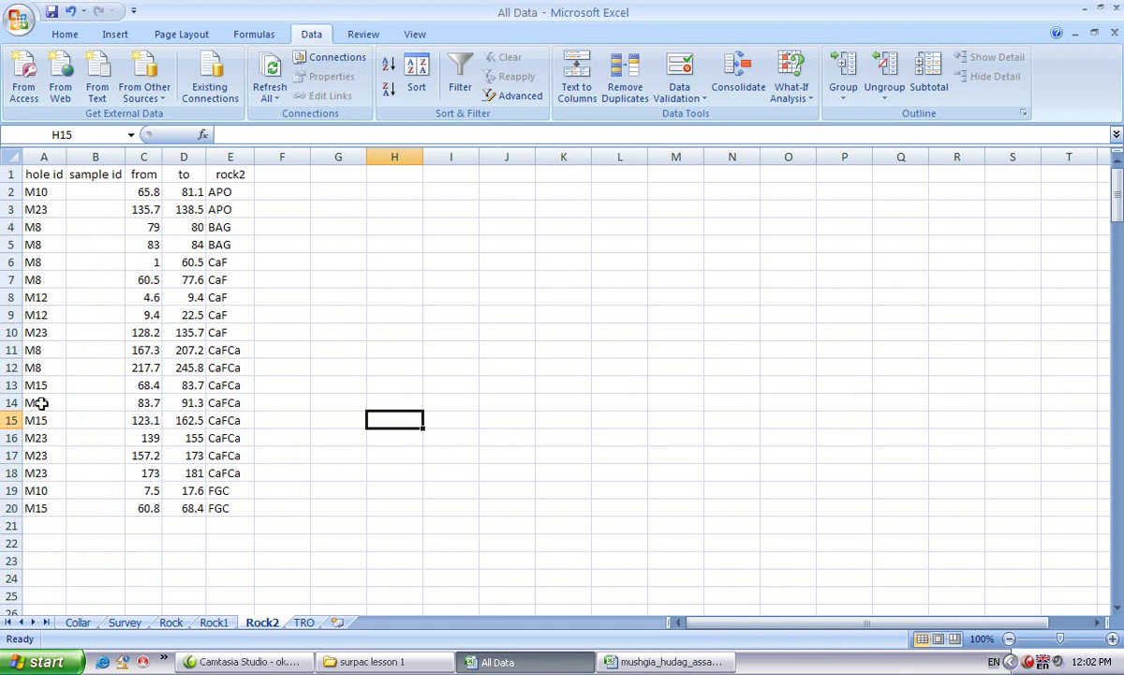
left_click(303, 622)
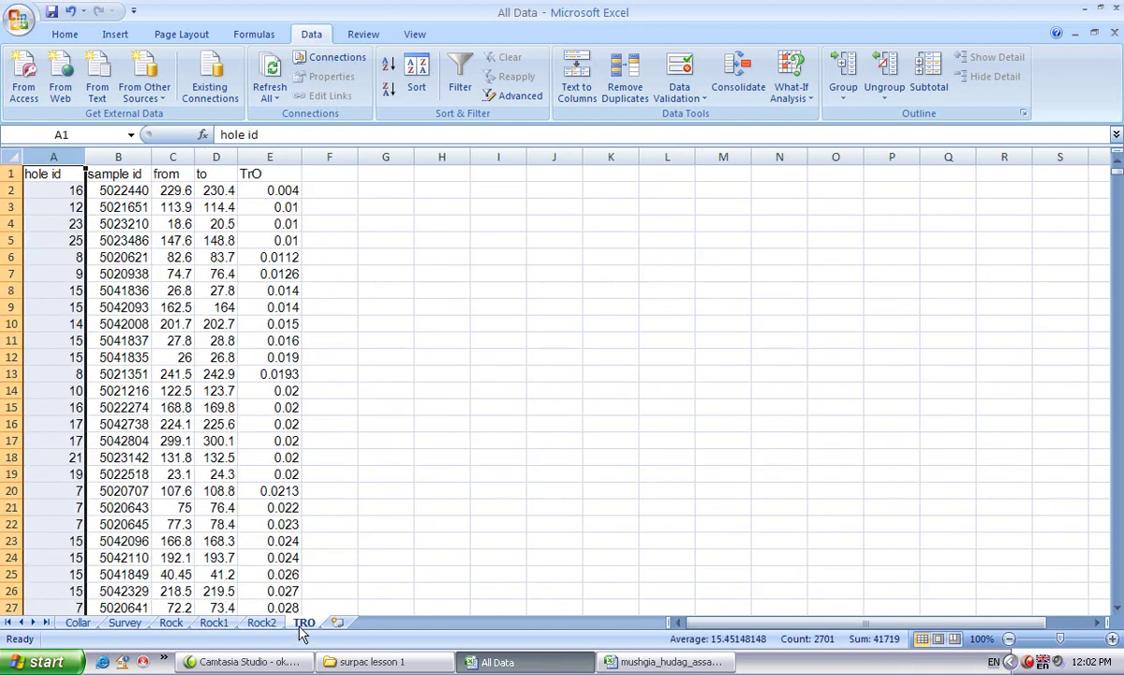
left_click(125, 623)
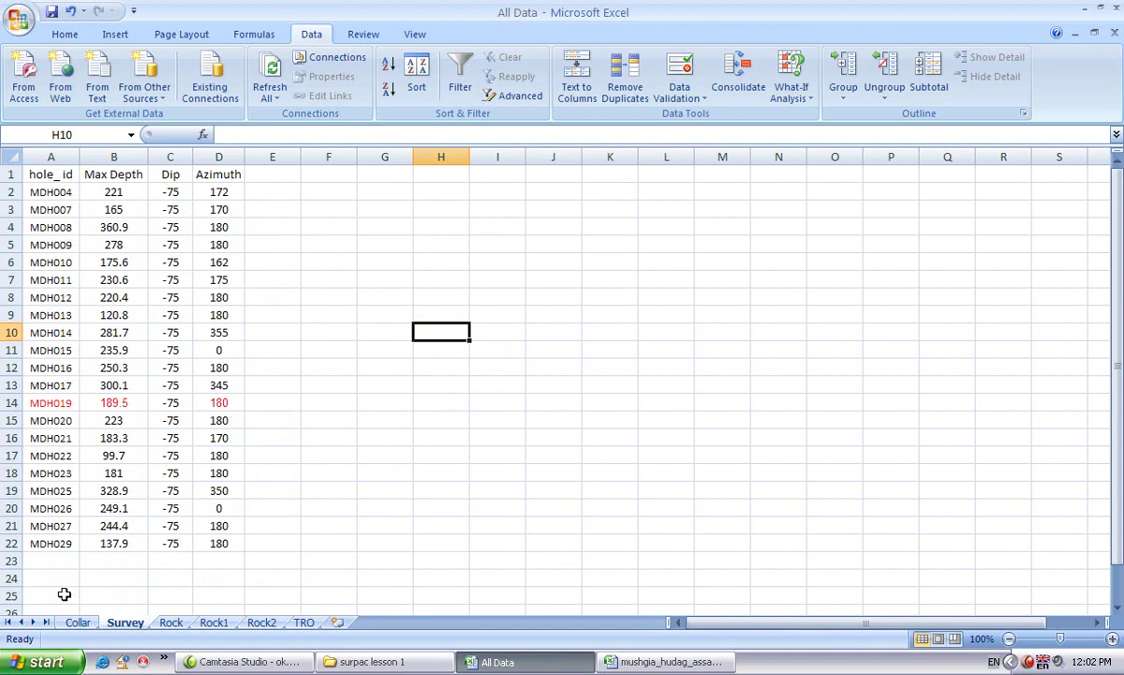
left_click(84, 624)
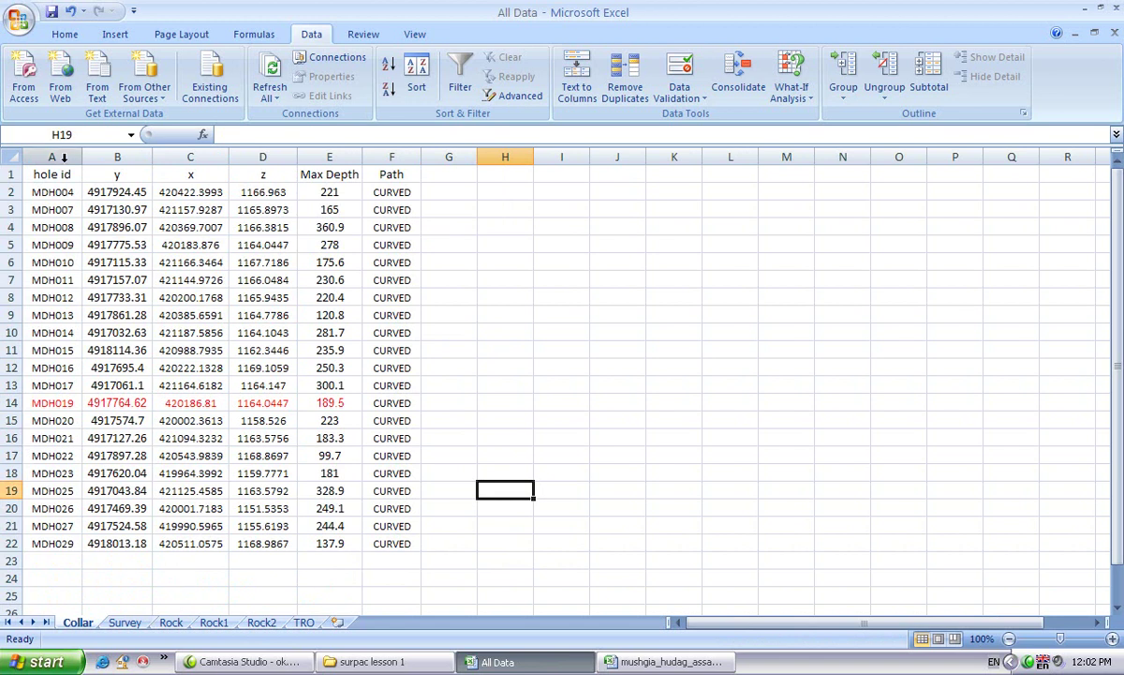
left_click(170, 622)
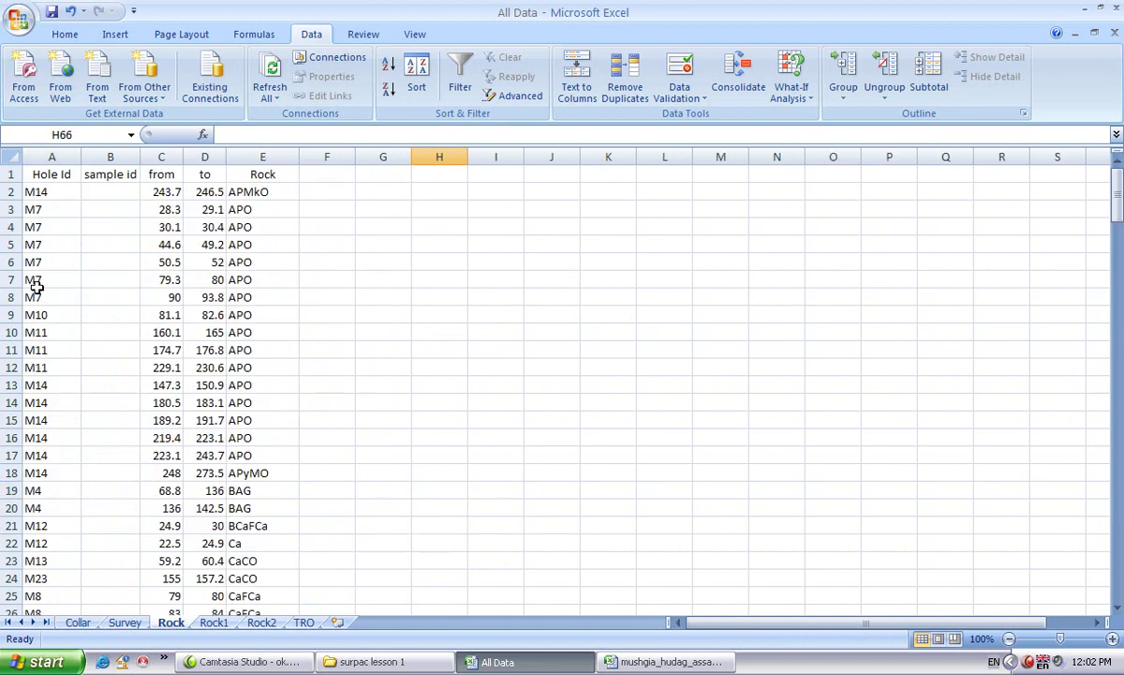
Step: Replace every MDH00 with M in the hole id column of the Collar sheet
left_click(78, 622)
left_click(53, 156)
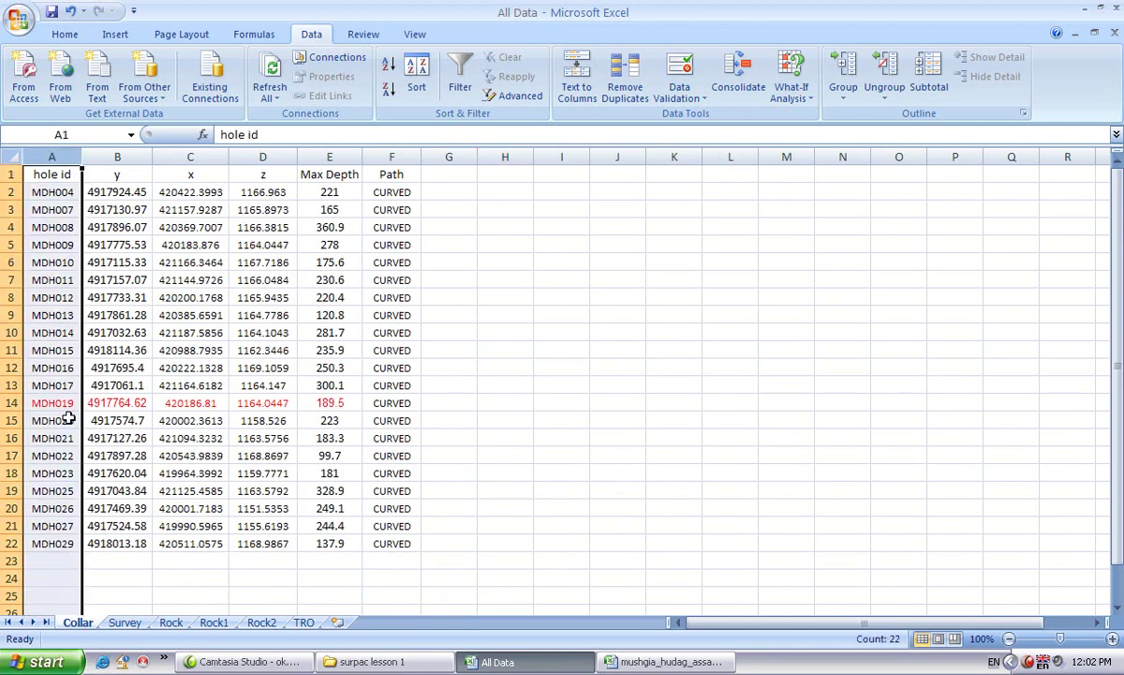
key("ctrl+f")
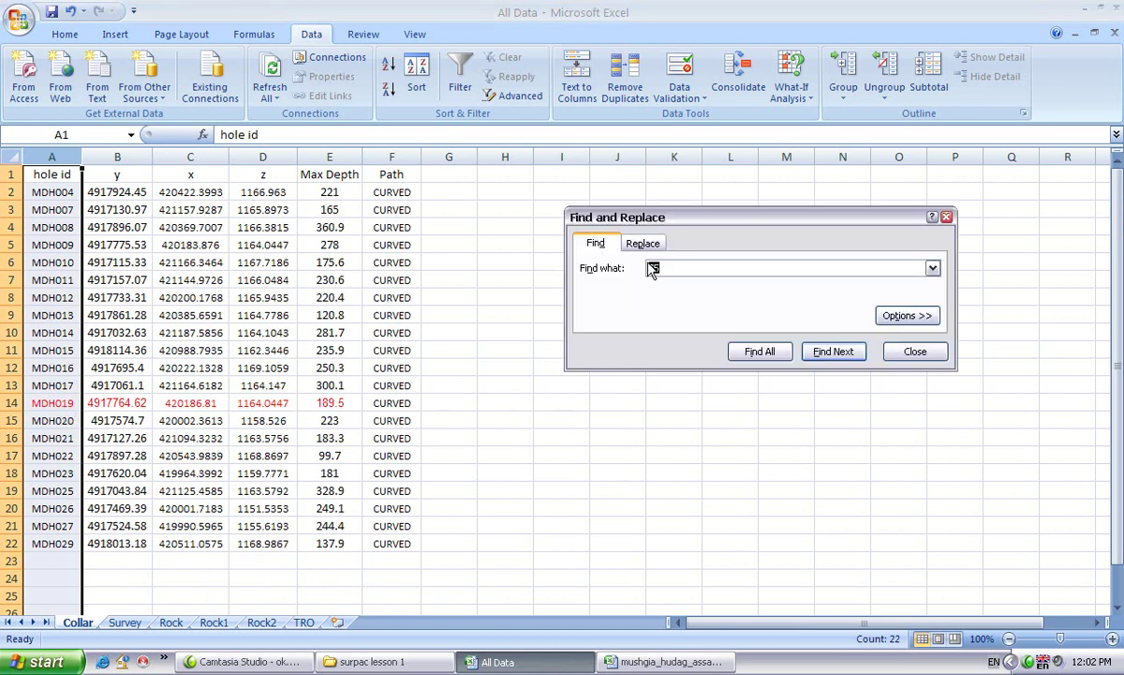
left_click(643, 243)
left_click(699, 267)
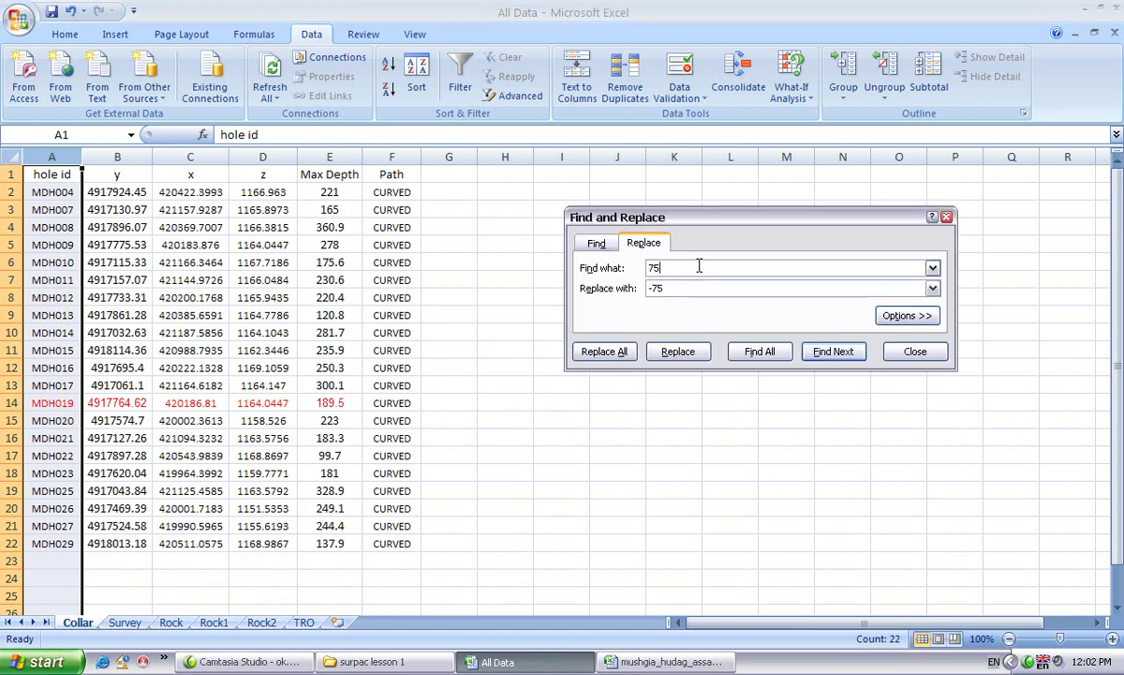
key("BackSpace")
key("BackSpace")
left_click_drag(665, 294, 643, 288)
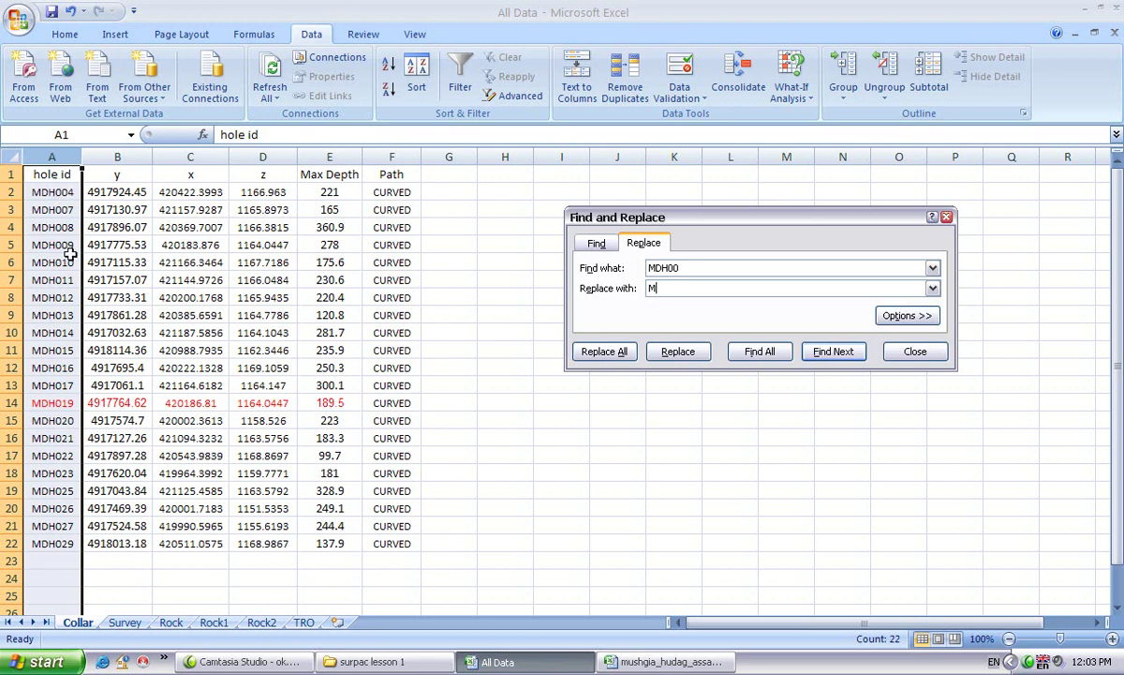
left_click(601, 351)
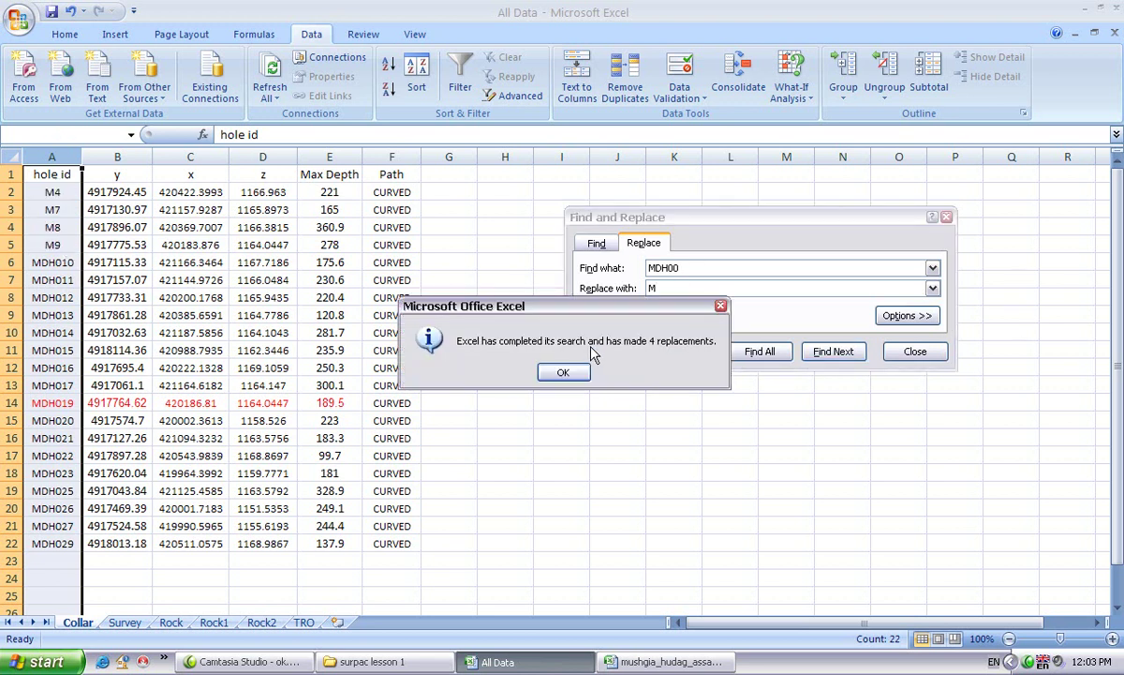
left_click(564, 372)
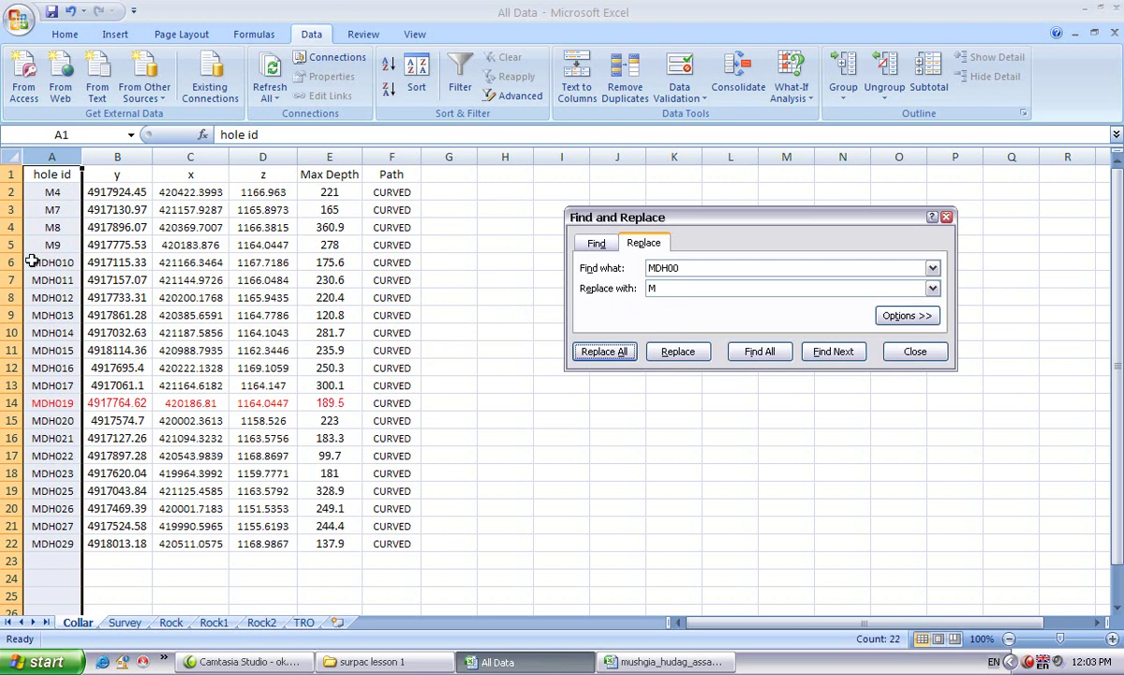
Step: Replace every remaining MDH0 with M in the Collar sheet's hole id column and close Find and Replace
left_click(687, 268)
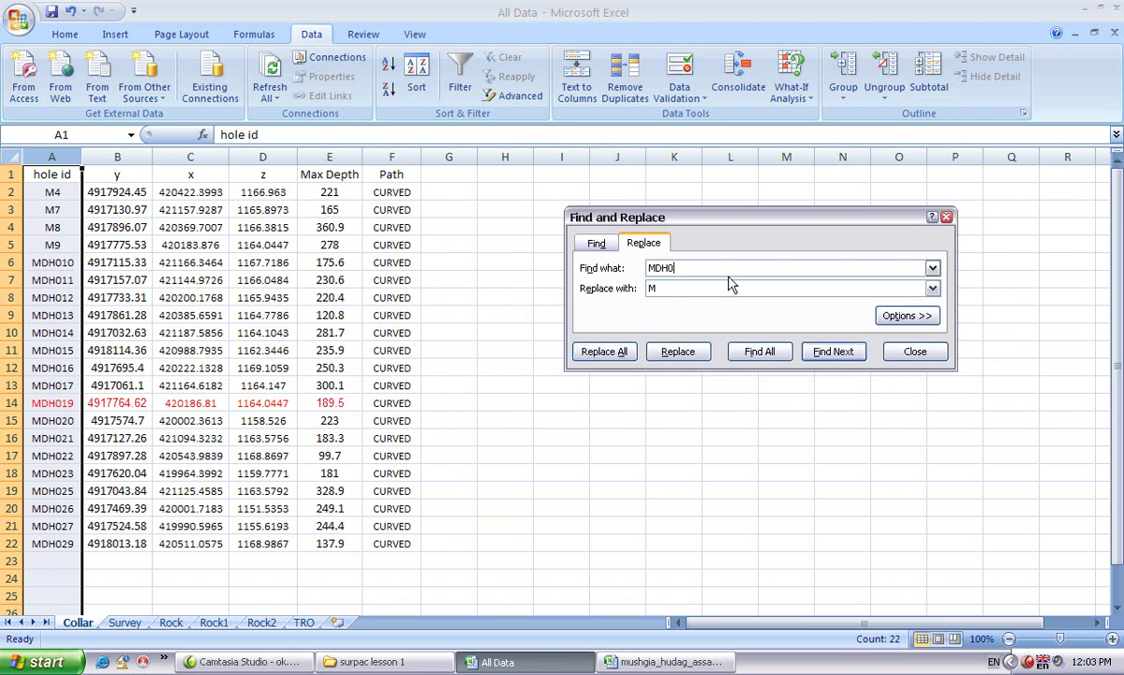
left_click(586, 354)
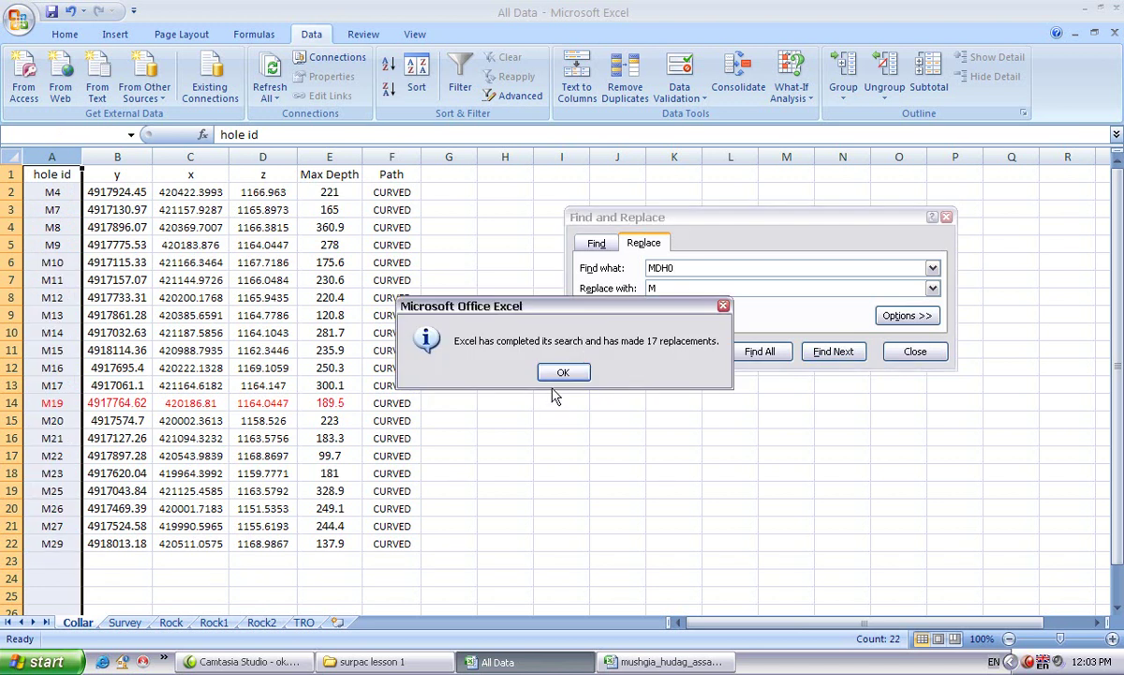
left_click(563, 372)
left_click(915, 351)
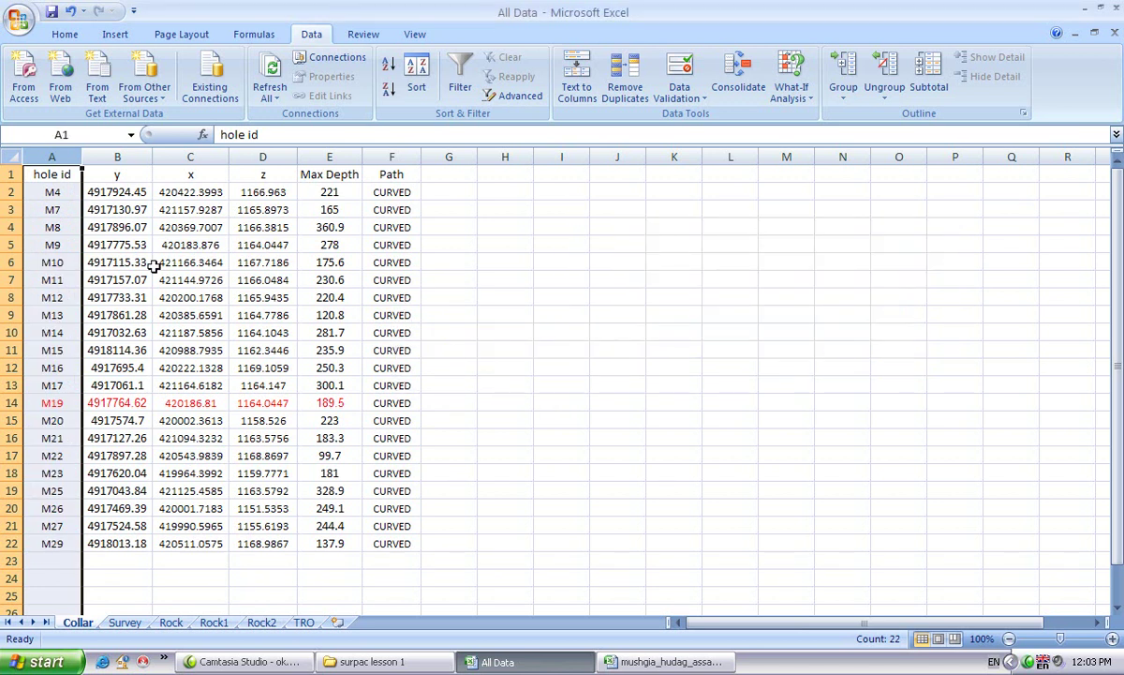
left_click(577, 382)
Step: Try to copy the Collar sheet's hole ids A2:A22 over the hole ids in the Survey sheet
left_click_drag(54, 193, 49, 543)
right_click(56, 383)
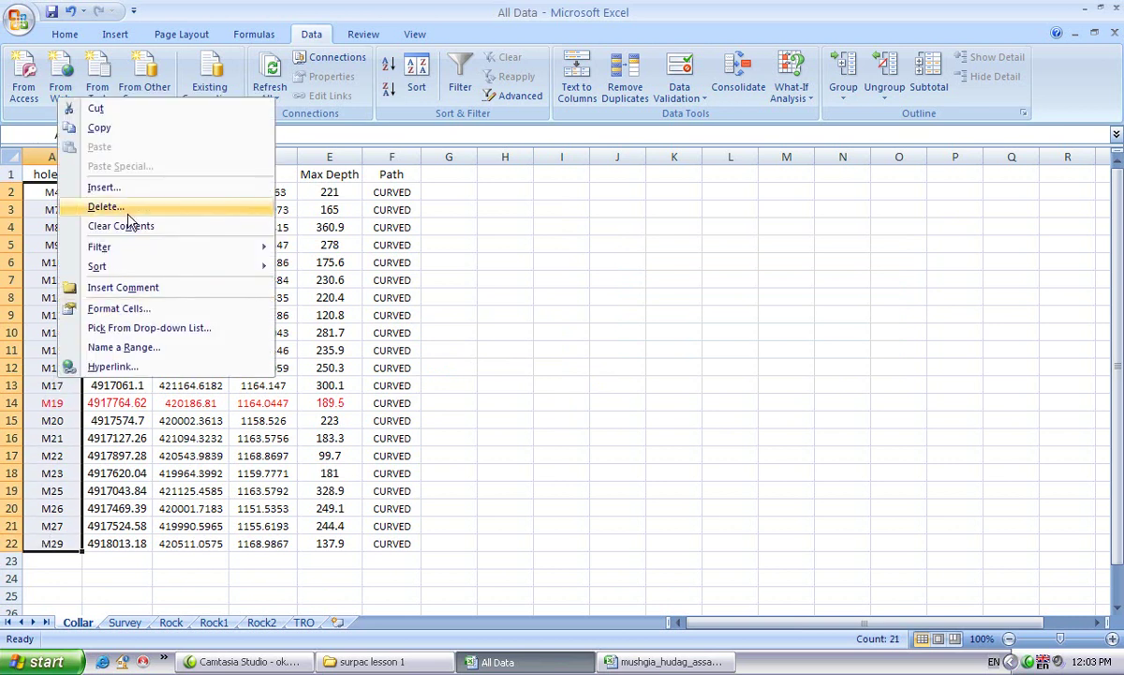
left_click(136, 128)
left_click(125, 623)
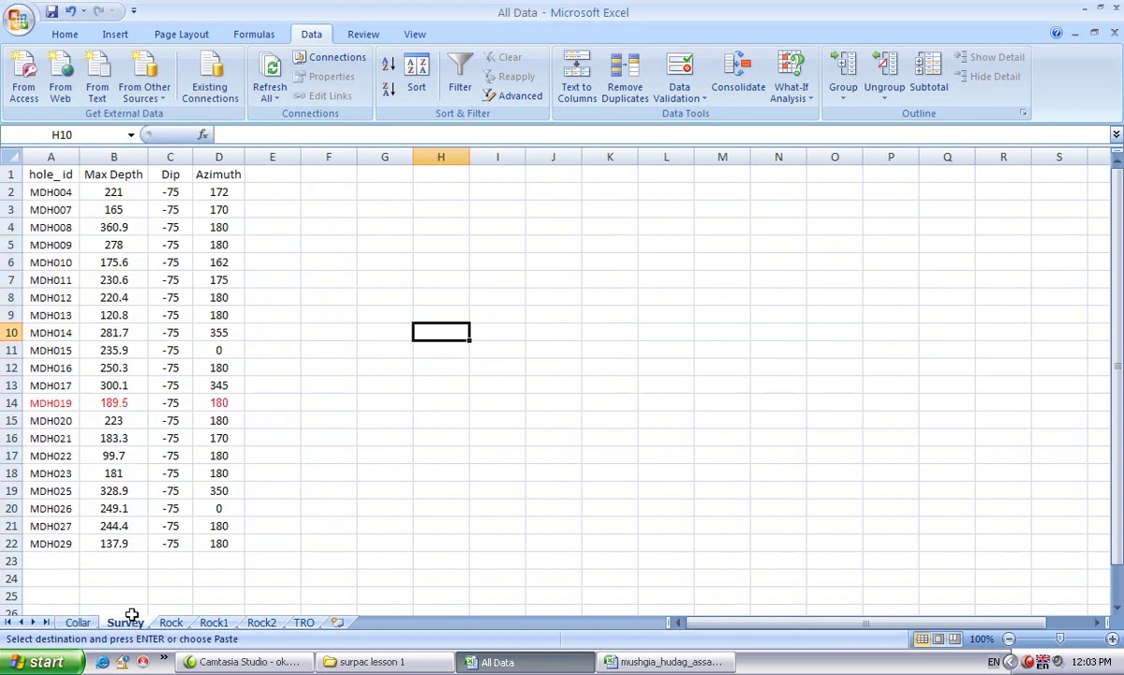
double_click(52, 189)
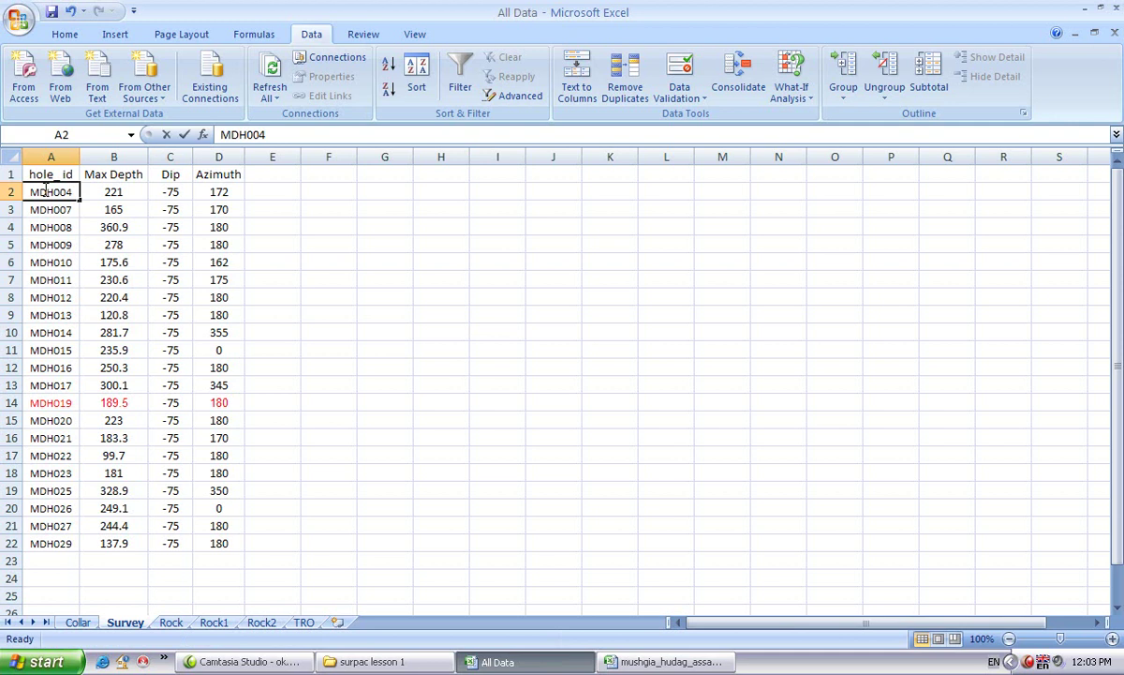
left_click(271, 205)
left_click(53, 190)
left_click(64, 37)
left_click(24, 93)
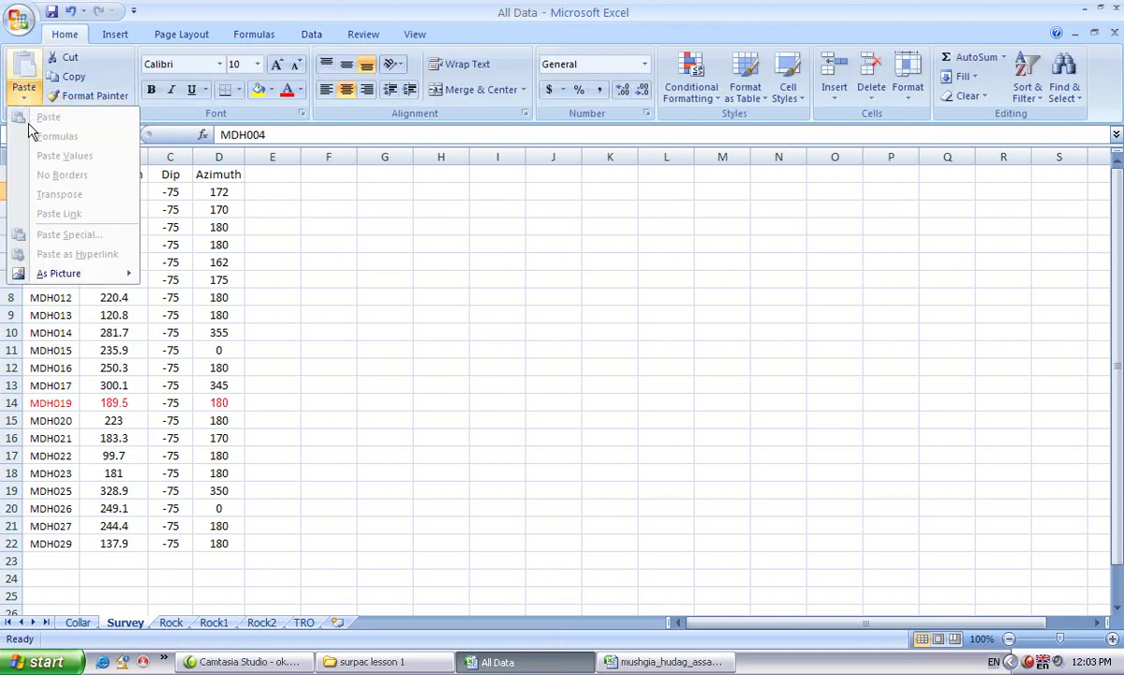
left_click(291, 287)
Step: Copy the hole ids A2:A22 from the Collar sheet and paste them over the Survey sheet's hole ids from A2 down
left_click(79, 622)
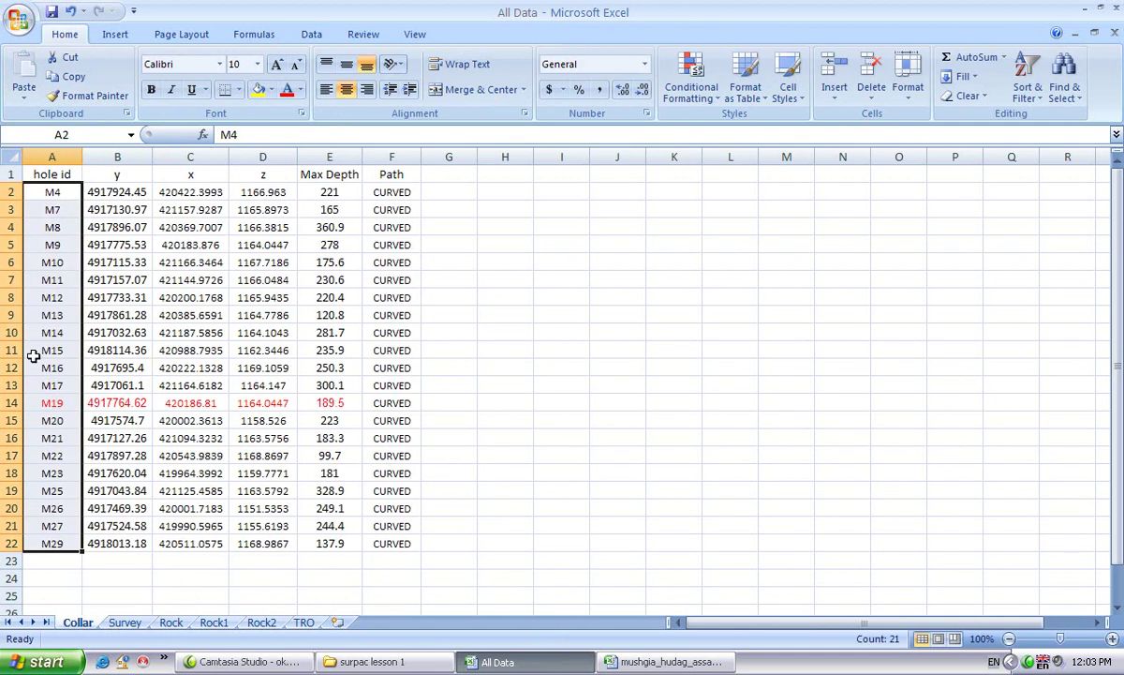
right_click(45, 246)
left_click(94, 297)
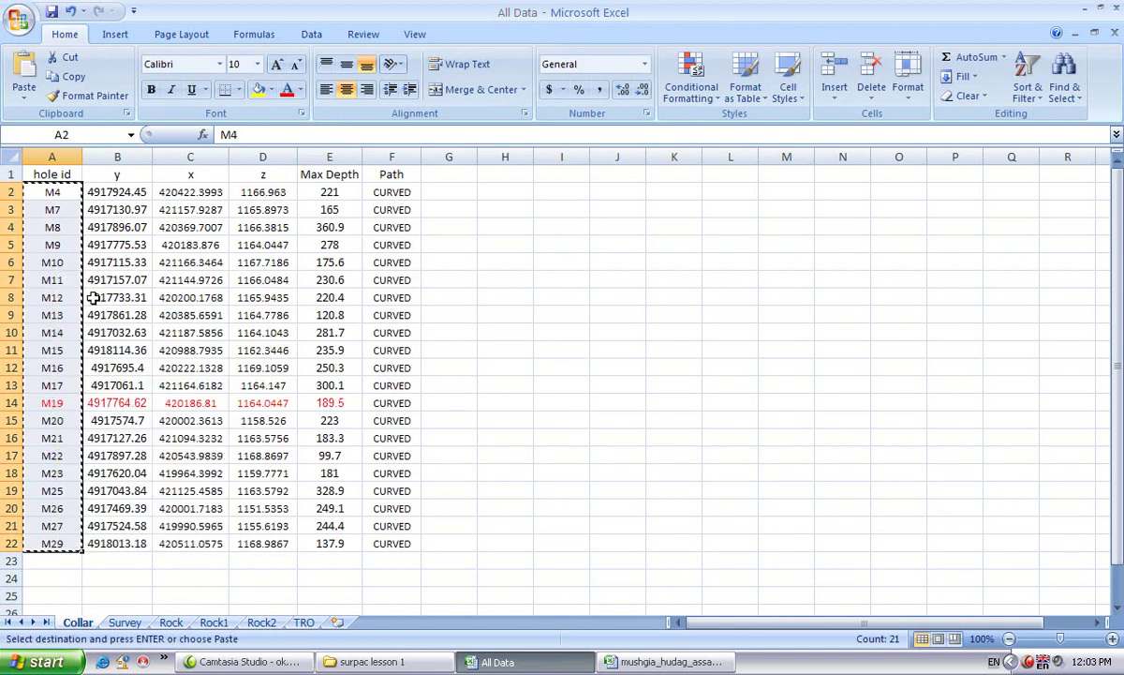
left_click(125, 622)
right_click(61, 191)
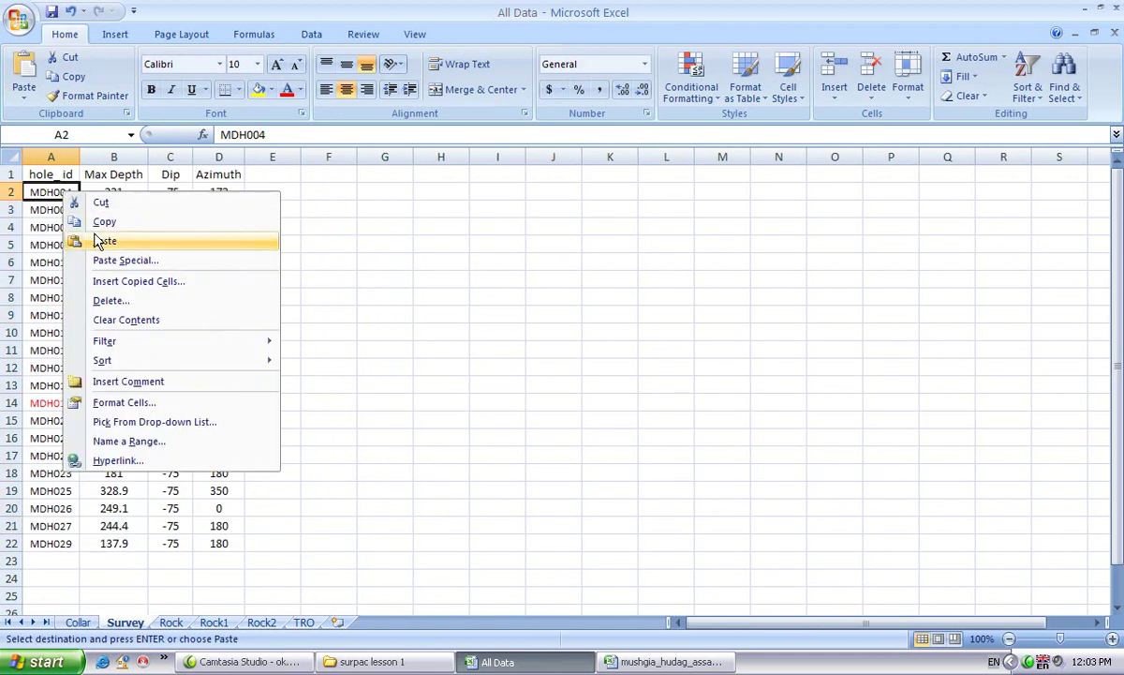
left_click(94, 238)
left_click(359, 419)
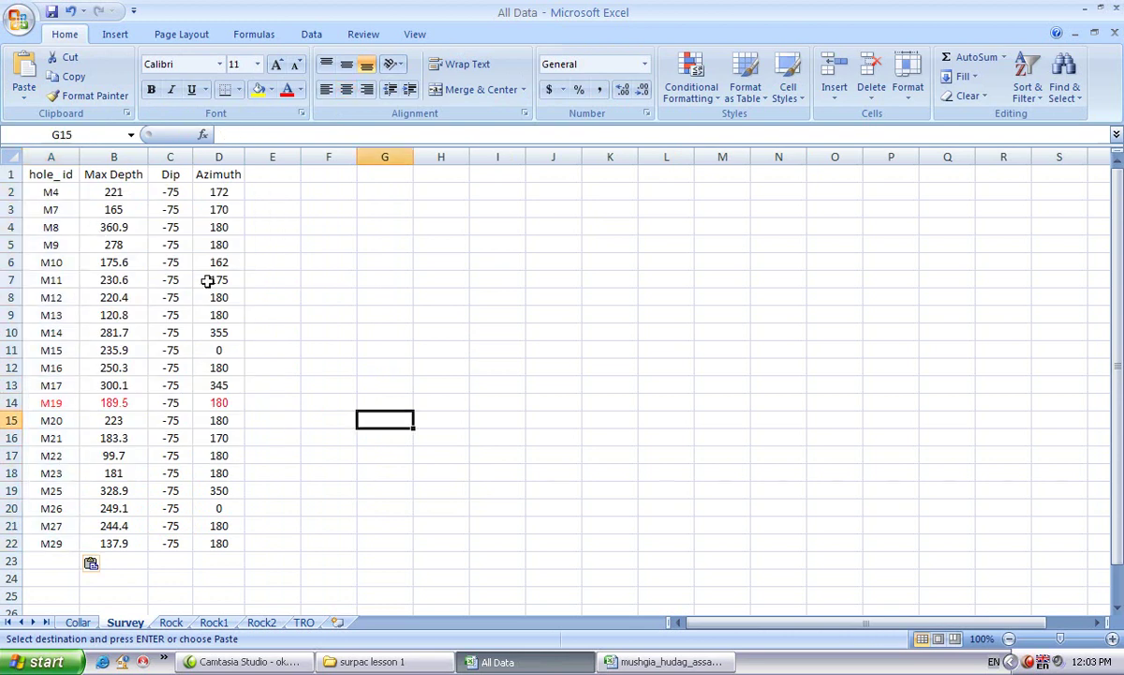
left_click(80, 622)
left_click(125, 623)
Step: Sort all the data in the TRO sheet by hole id from smallest to largest, treating row 1 as headers
left_click(169, 622)
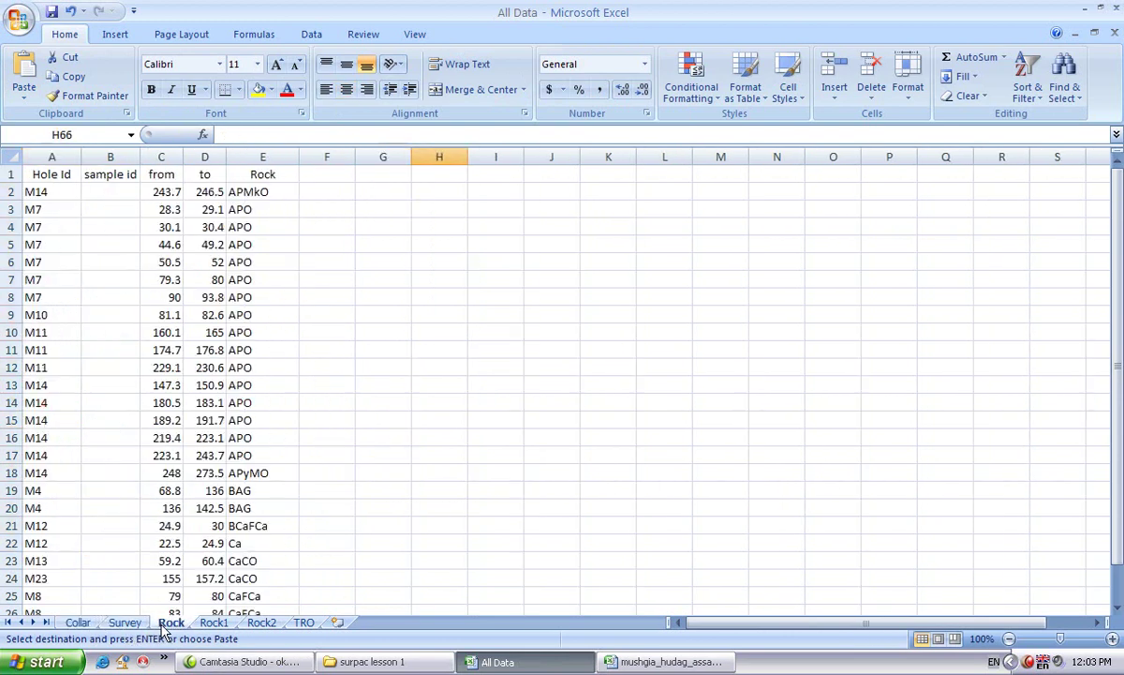
left_click(261, 622)
left_click(304, 622)
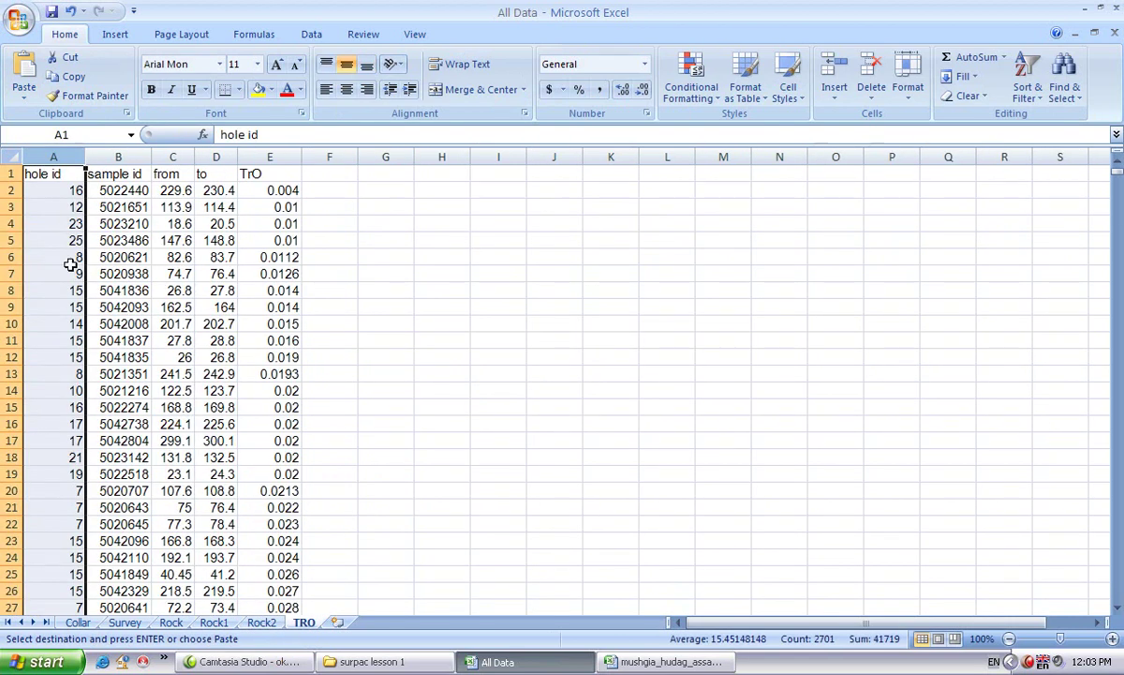
left_click(3, 175)
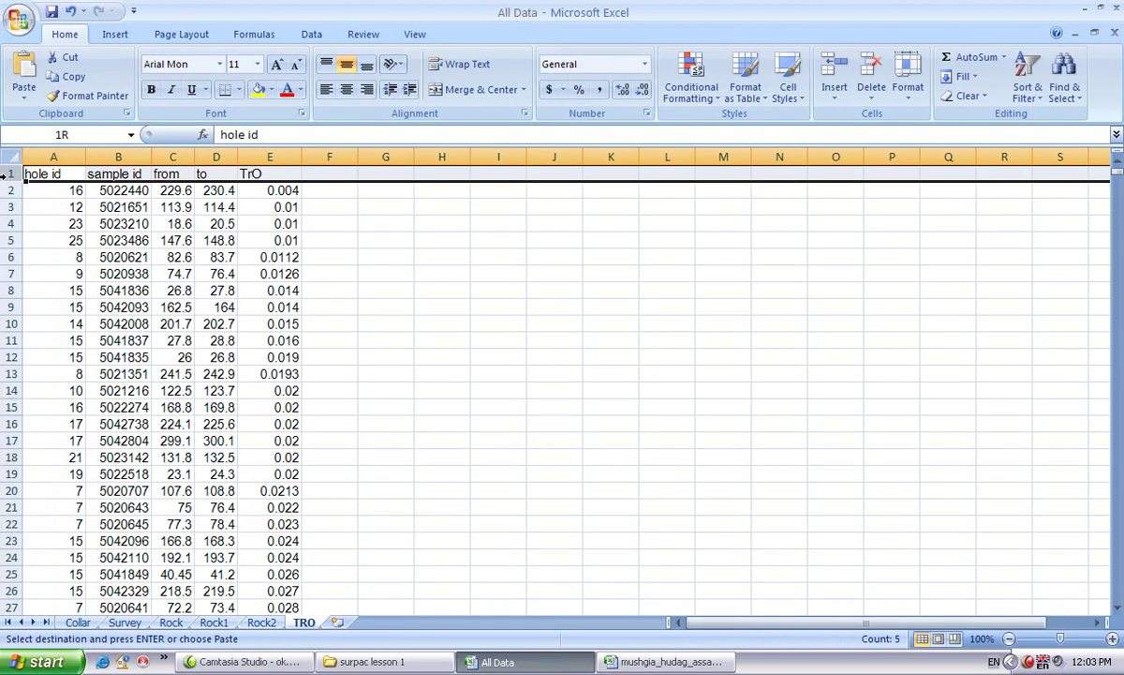
left_click(311, 33)
left_click(421, 92)
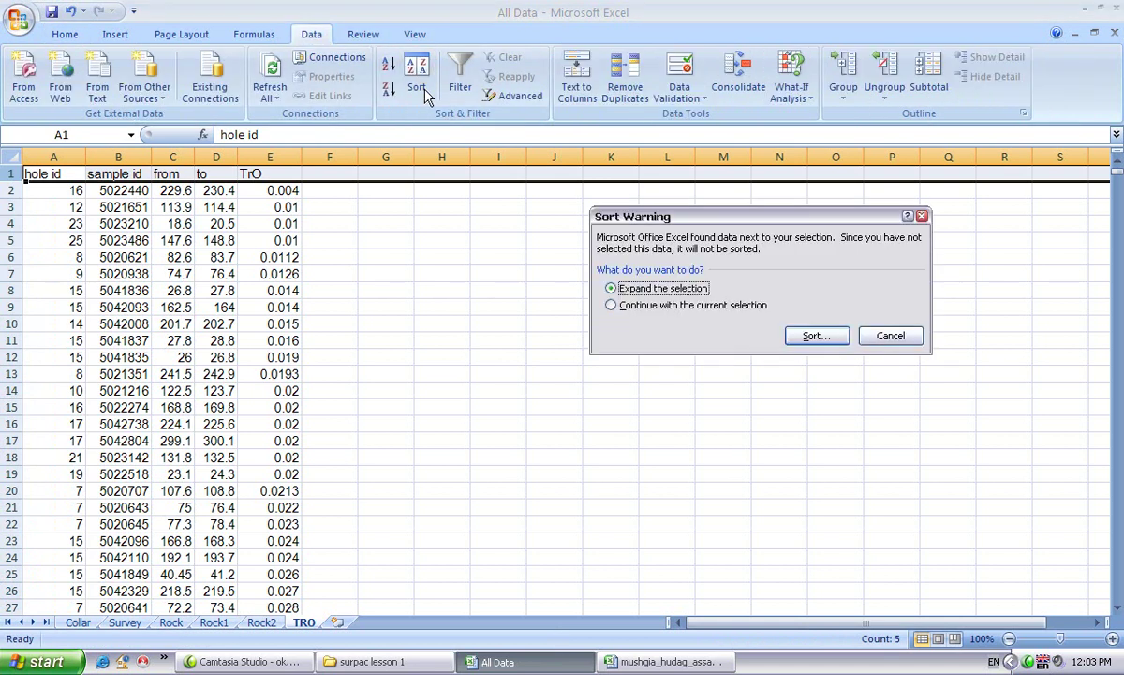
left_click(813, 336)
left_click(660, 249)
left_click(599, 263)
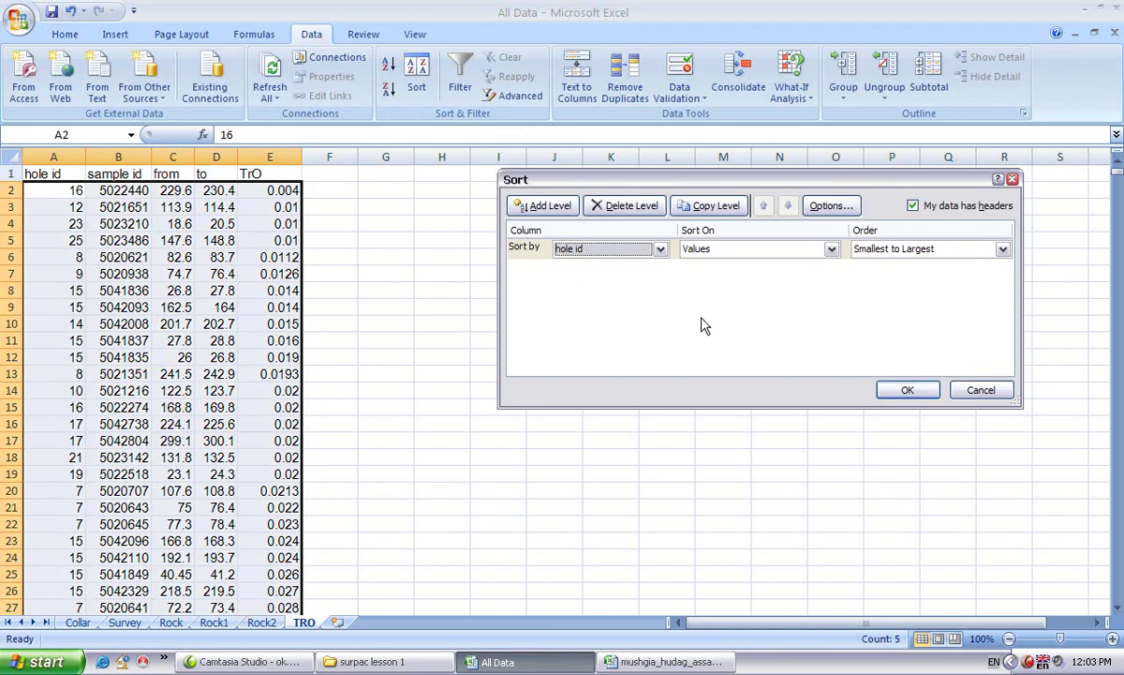
left_click(905, 389)
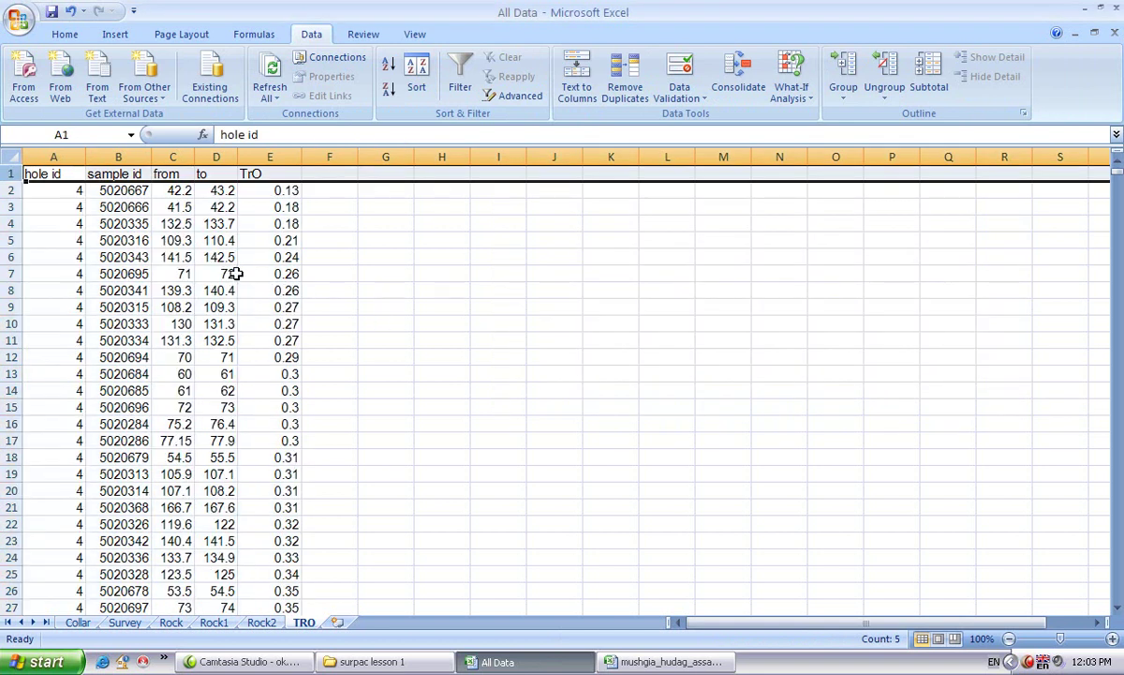
left_click(441, 373)
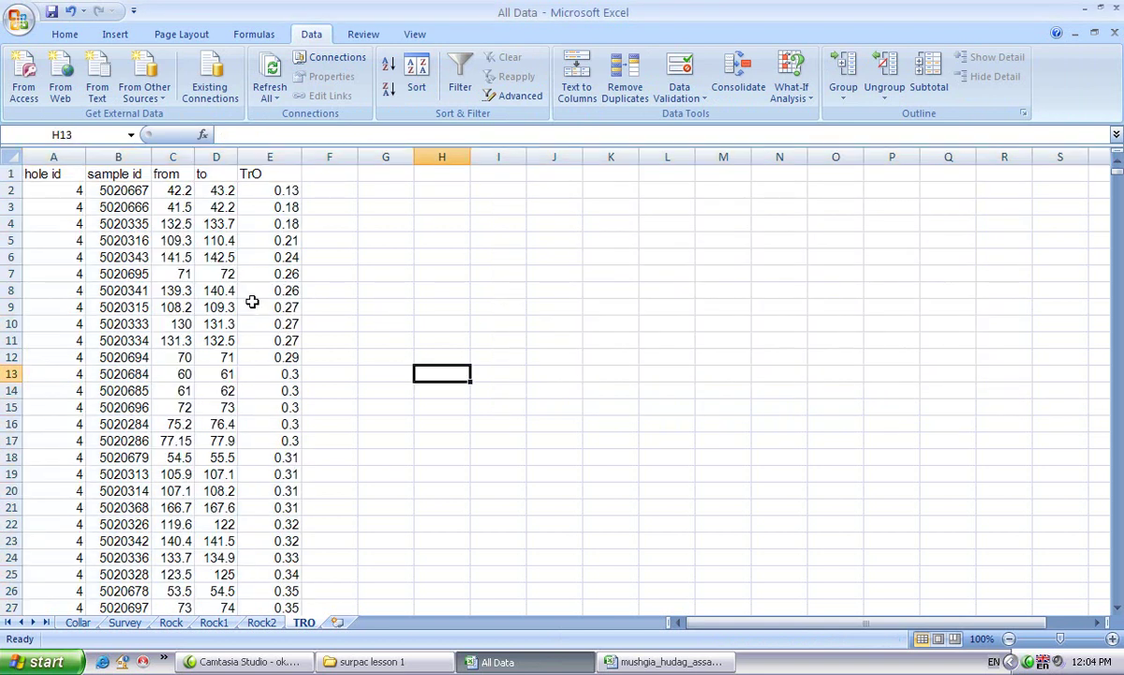
Step: Change the hole id of every hole 4 row in the TRO sheet, A2:A82, to M4
left_click(74, 191)
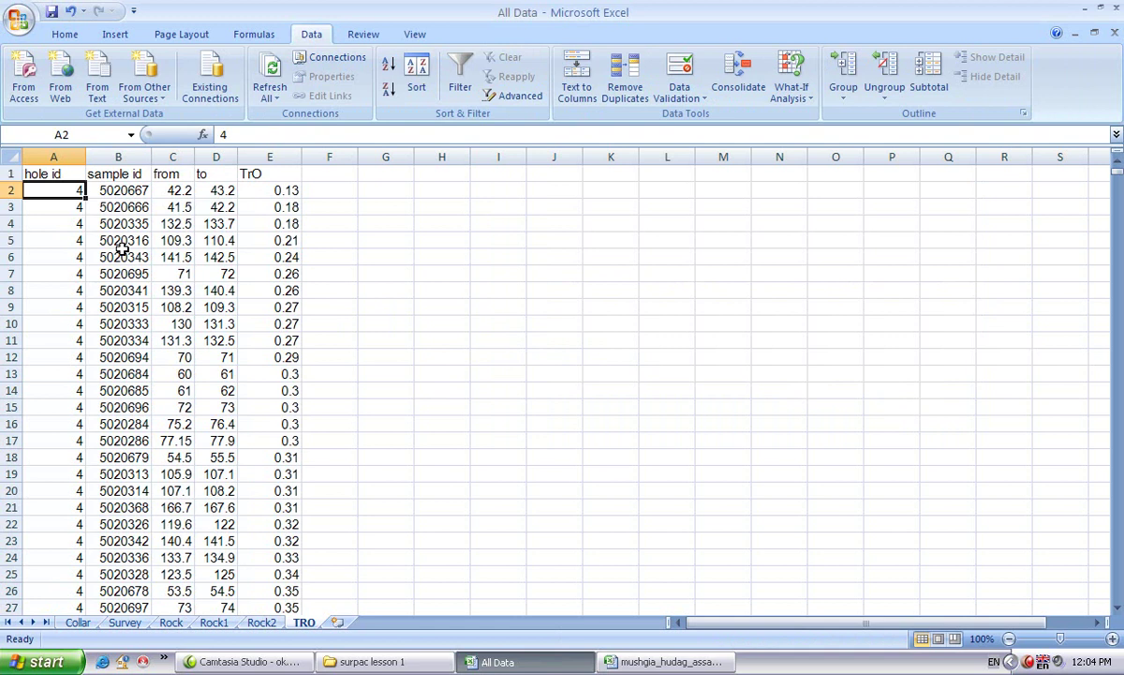
type("M")
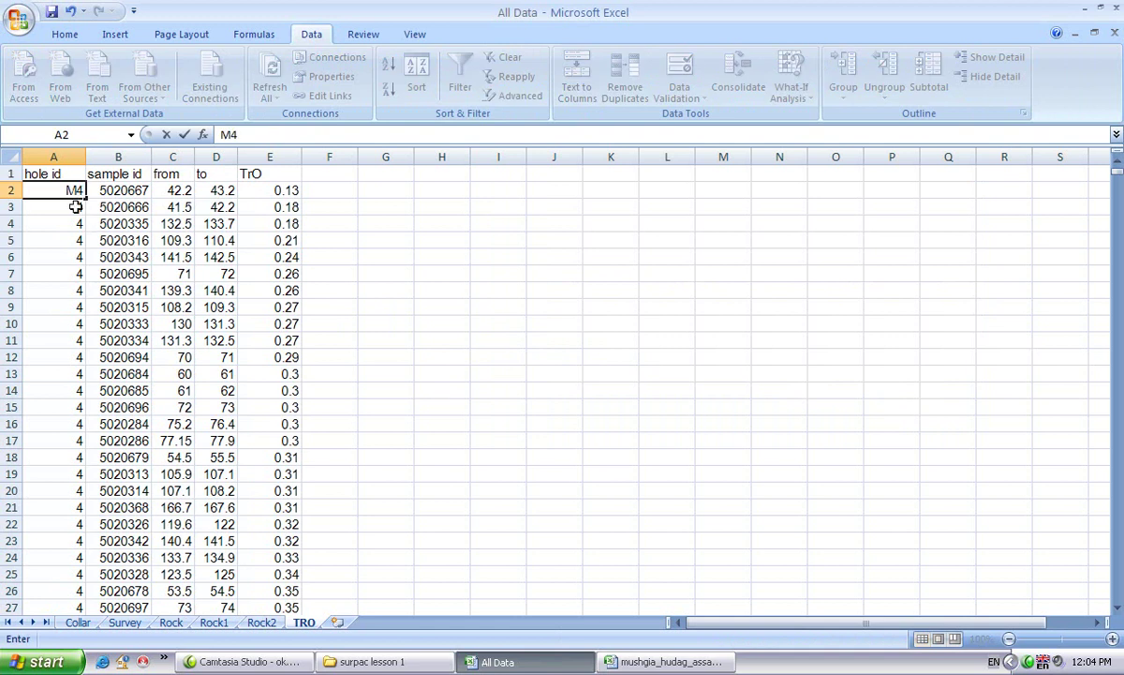
type("4")
key("Return")
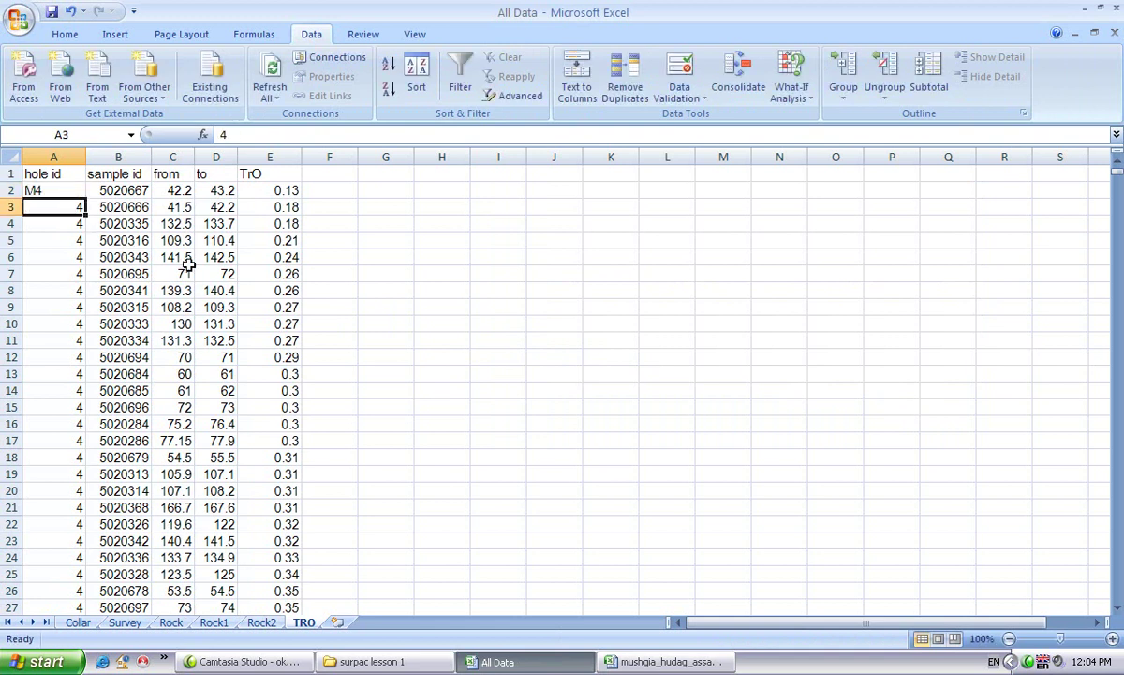
type("M")
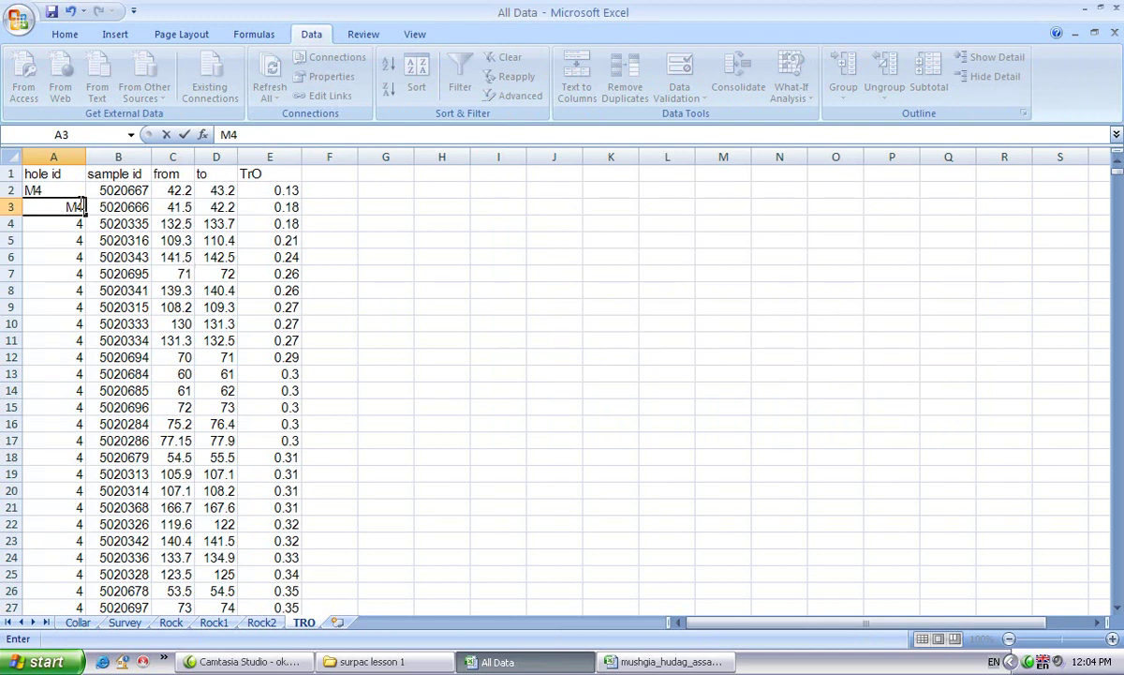
left_click_drag(60, 188, 82, 394)
scroll(101, 384, "down", 3)
Step: Change the hole id of every hole 7 row in the TRO sheet, A83:A185, to M7
left_click(71, 258)
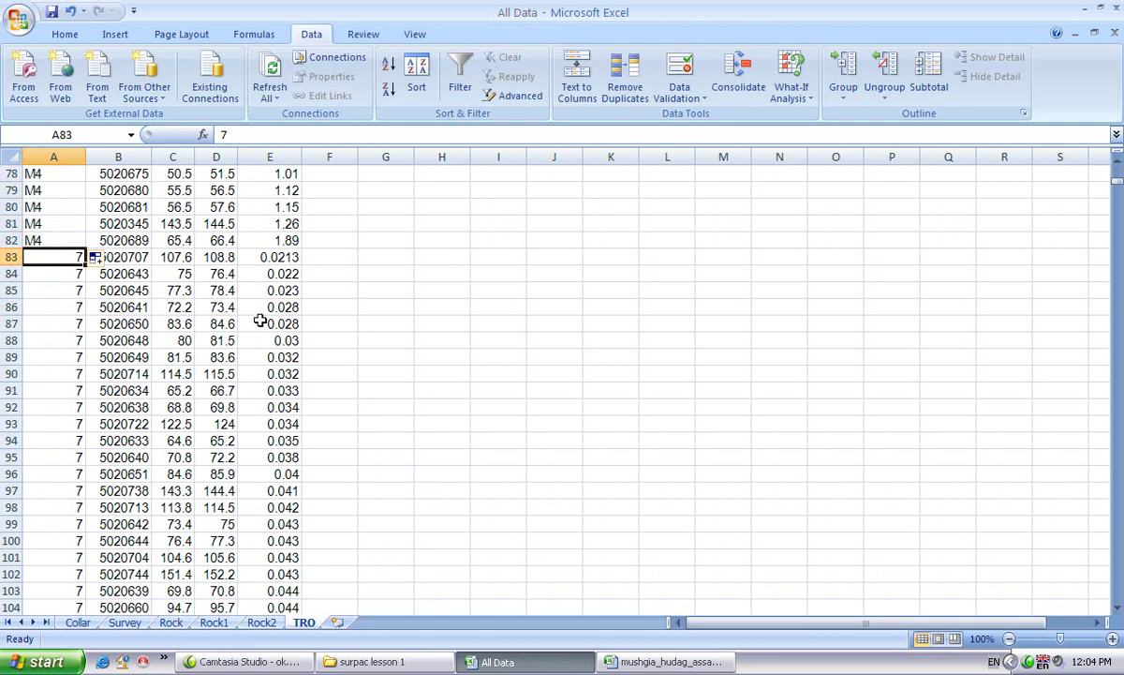
type("M")
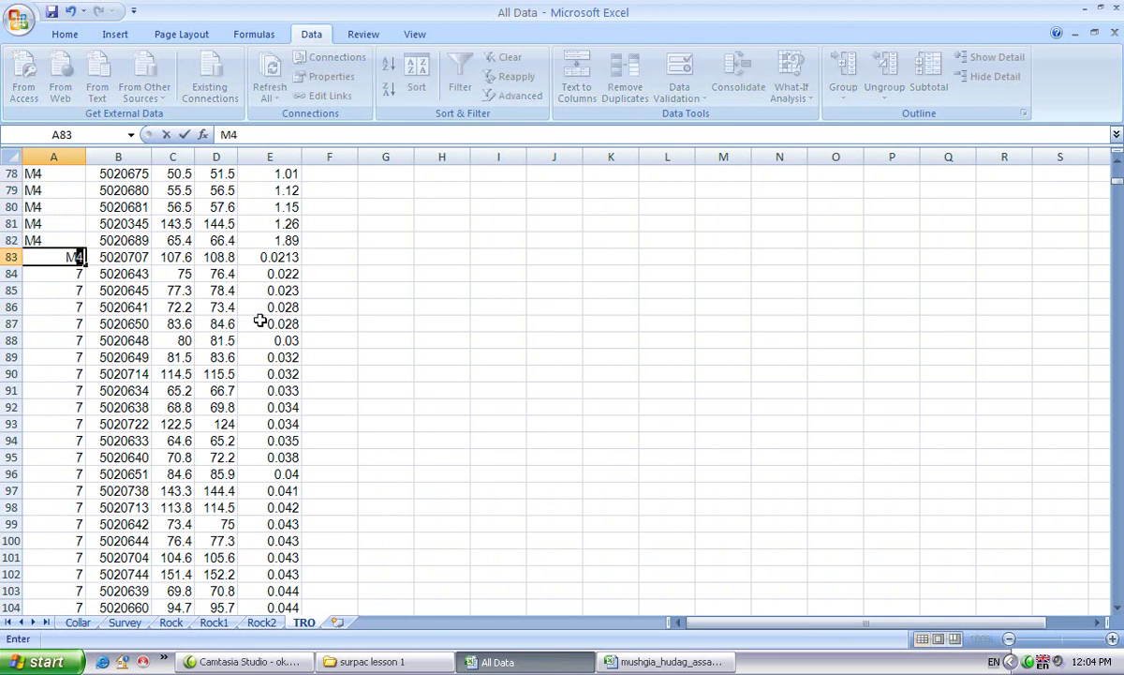
type("7")
key("Return")
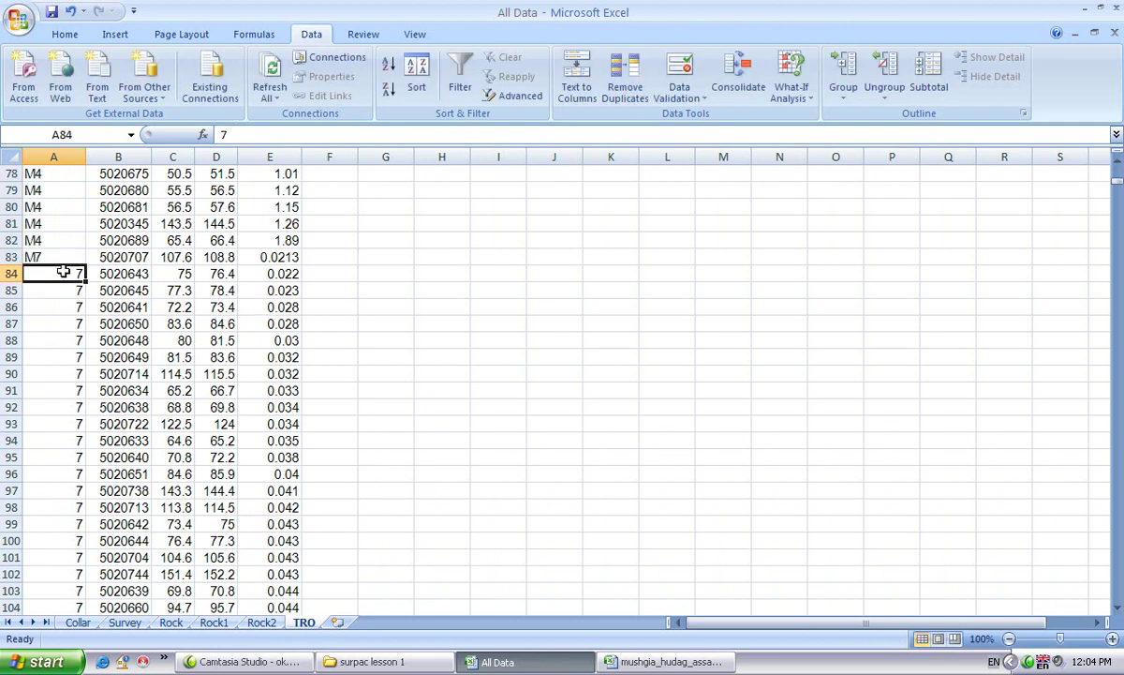
type("M")
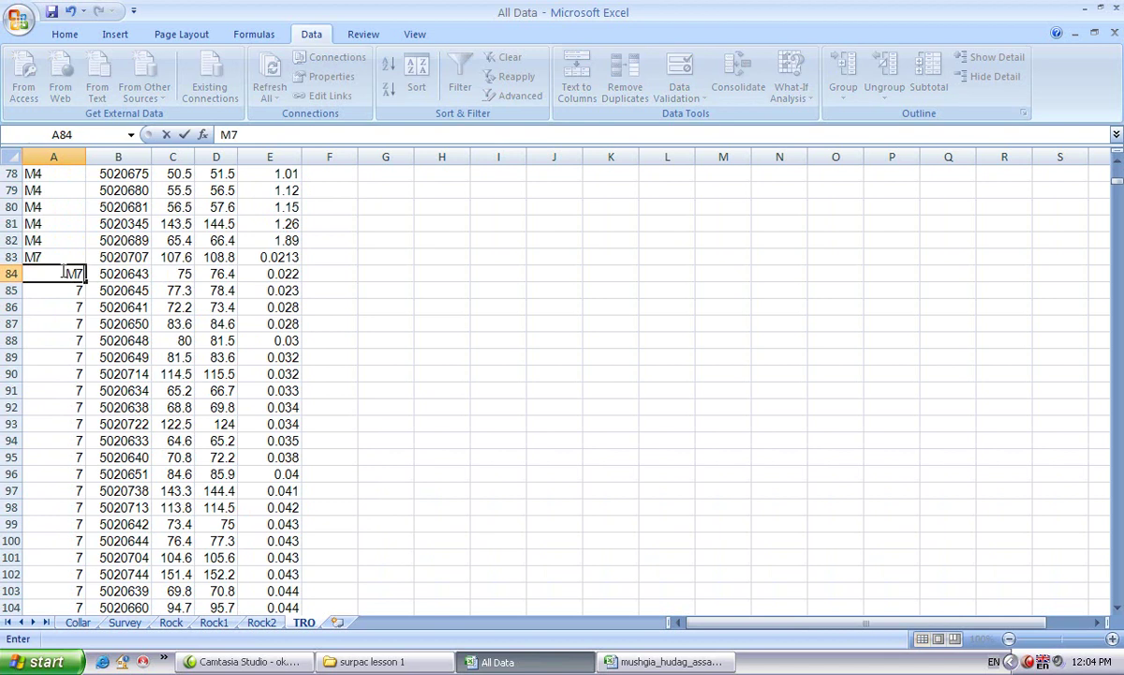
type("7")
left_click_drag(73, 256, 84, 541)
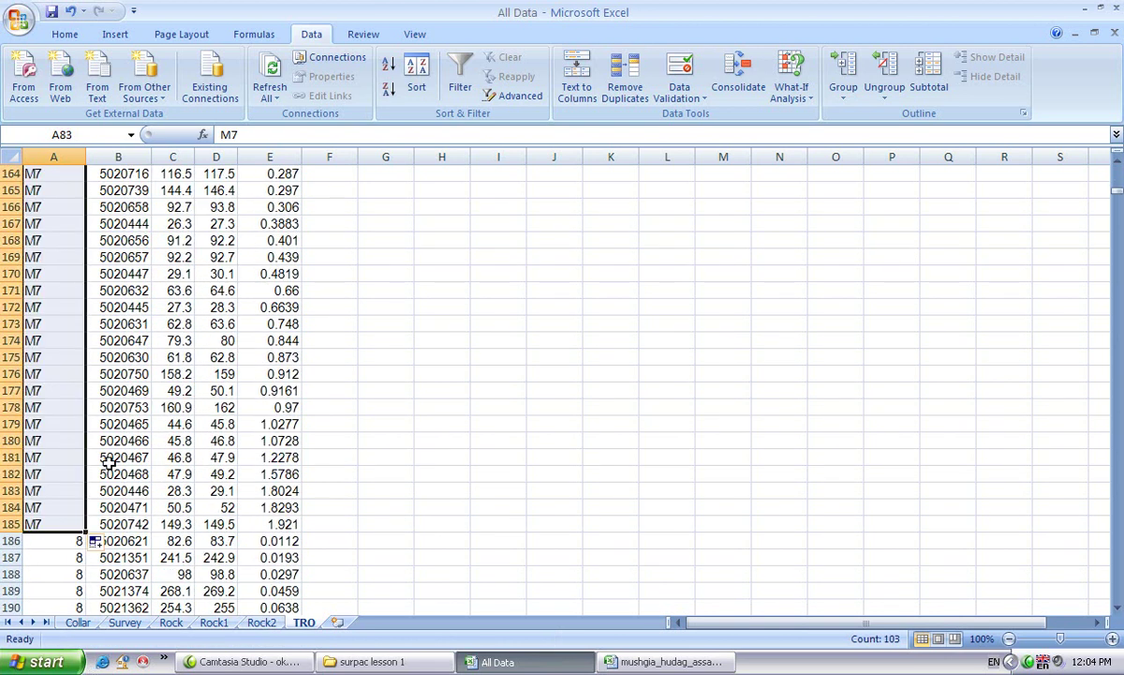
Step: Change the hole id of every hole 8 row in the TRO sheet, A186:A462, to M8
left_click(65, 542)
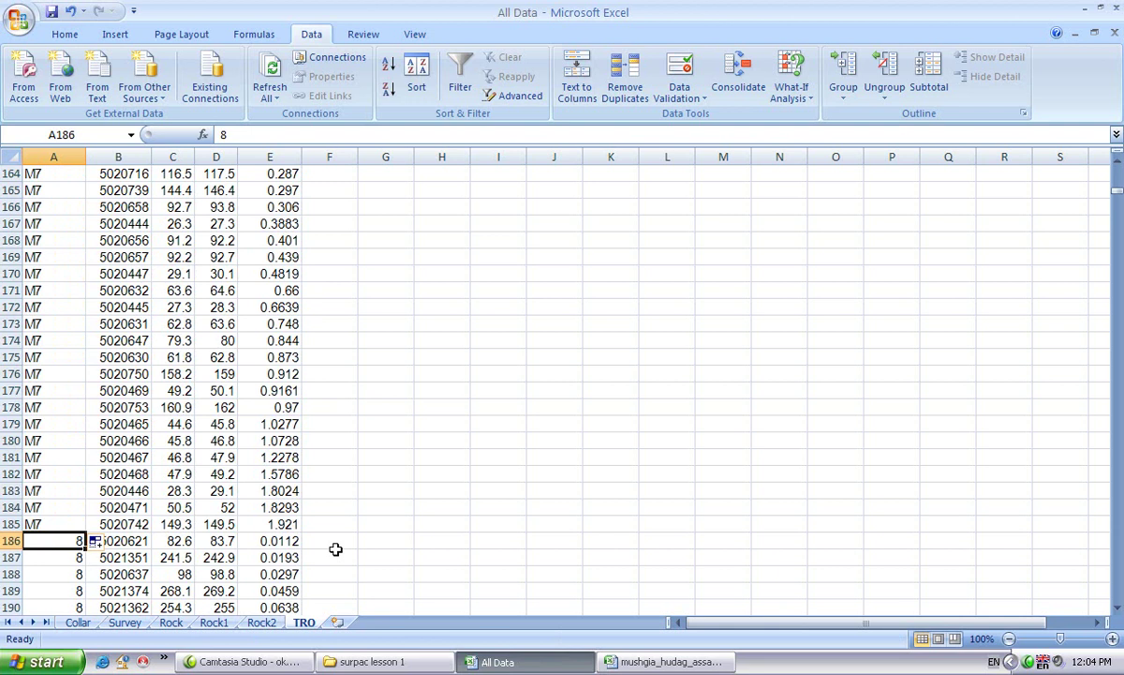
type("M8")
left_click(68, 558)
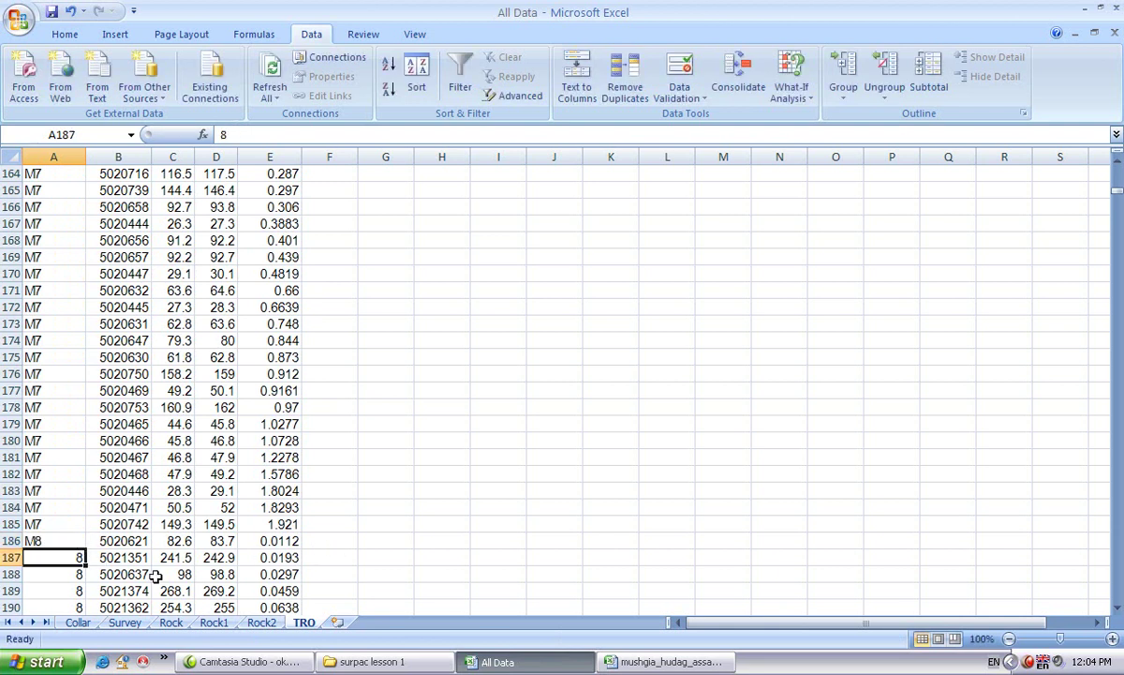
type("M8")
left_click_drag(50, 536, 84, 578)
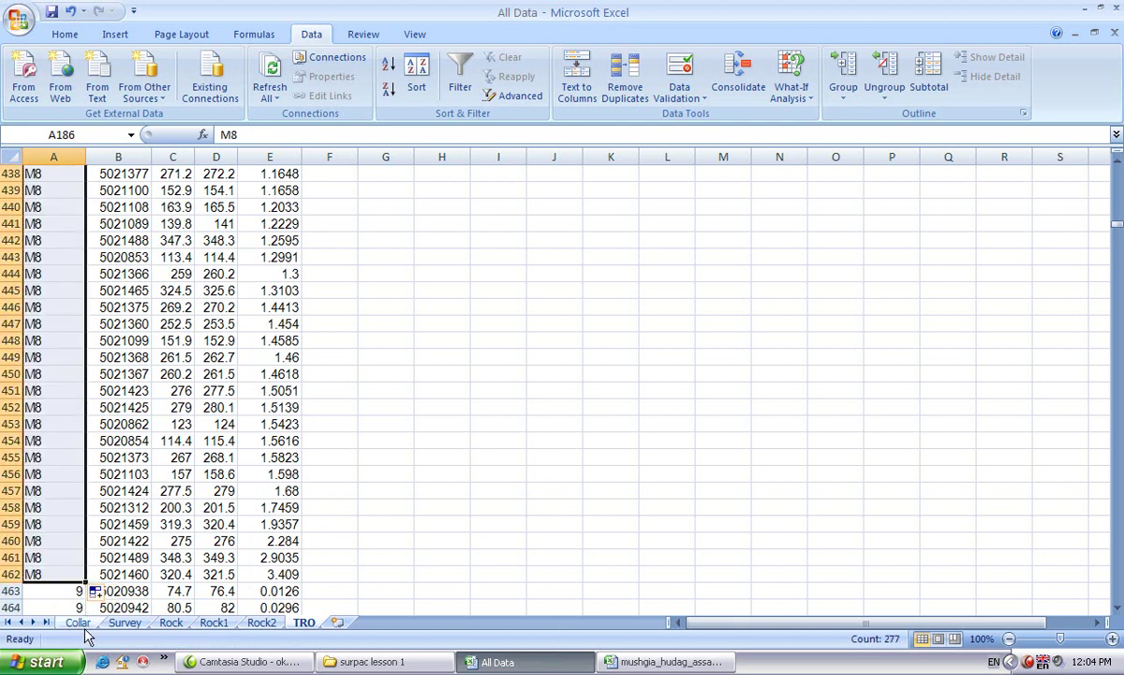
Step: Compare the hole ids in the Collar sheet with the M-prefixed hole ids in the TRO sheet
left_click(78, 622)
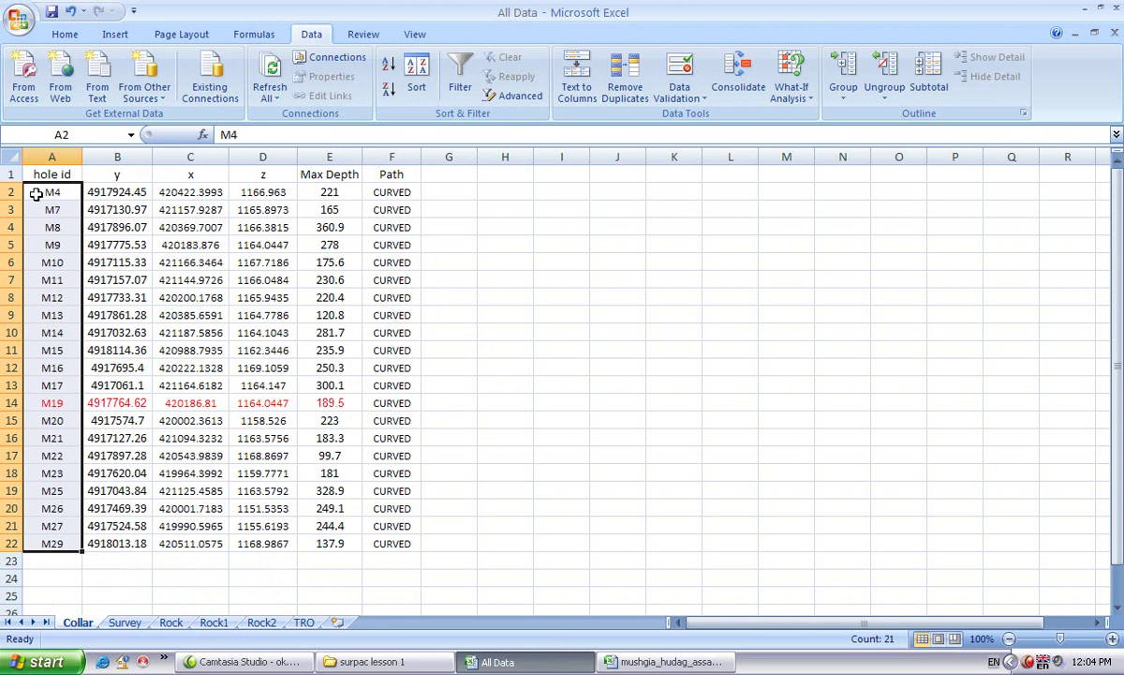
left_click(504, 505)
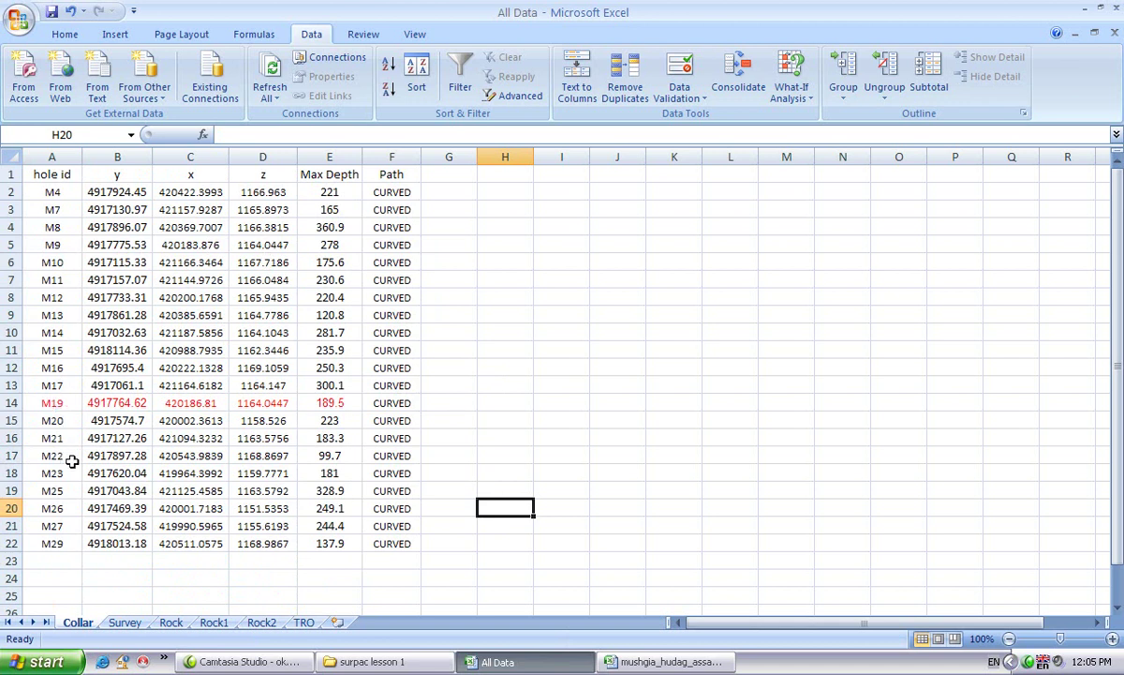
left_click(304, 623)
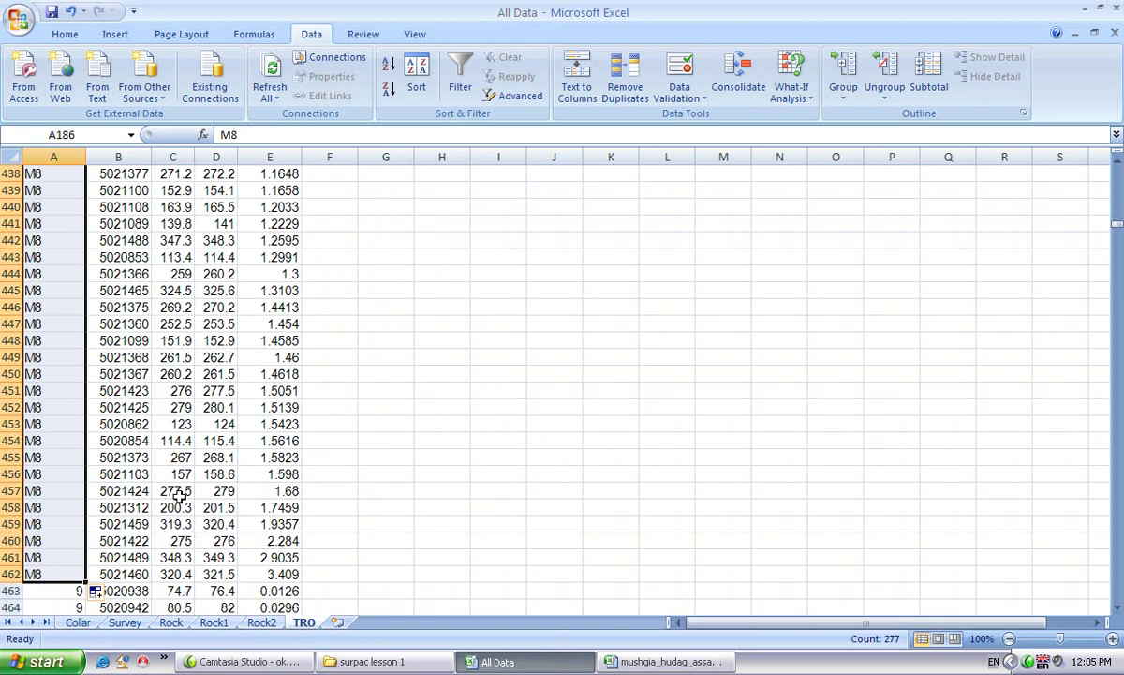
scroll(83, 369, "up", 8)
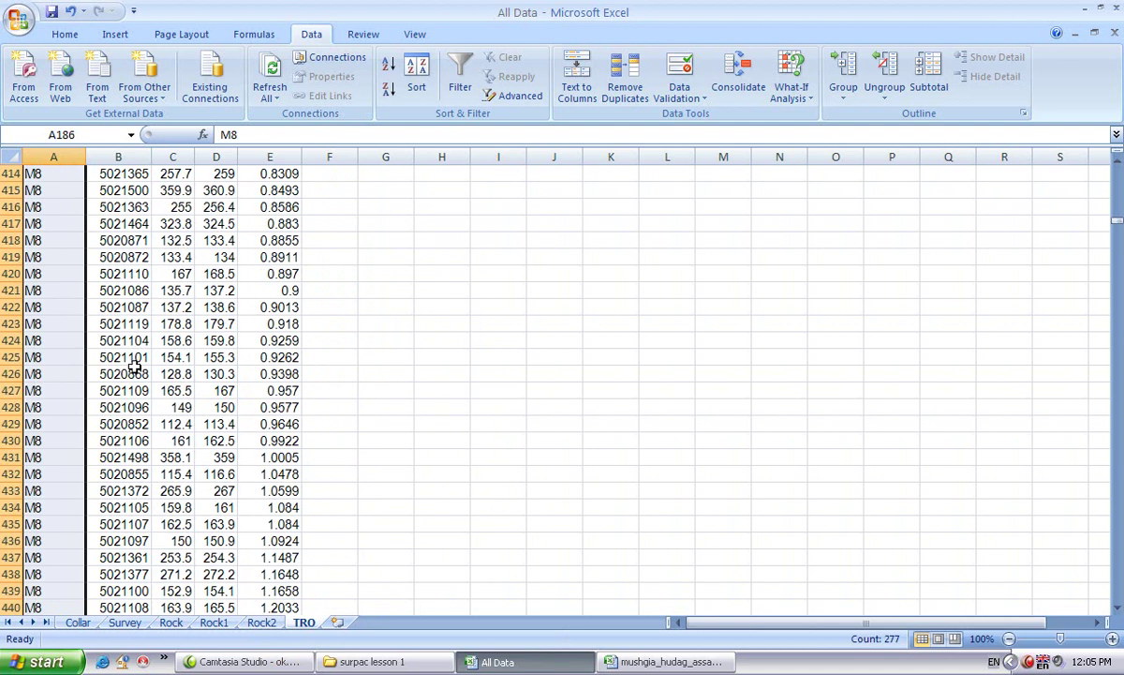
left_click(77, 621)
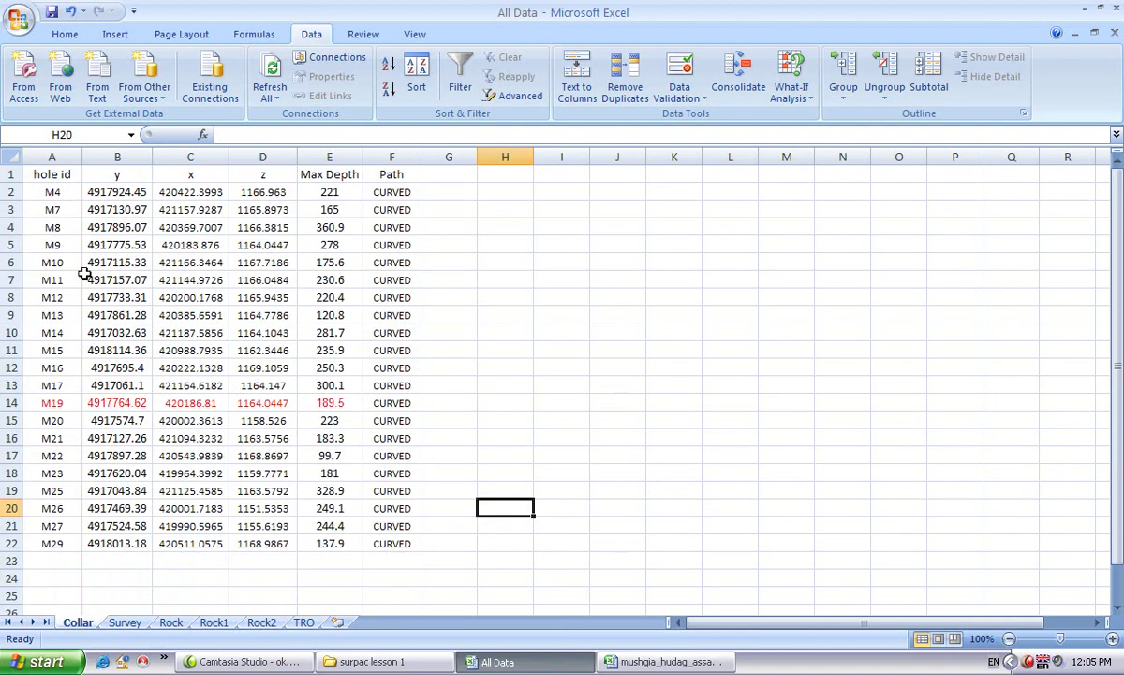
left_click(302, 623)
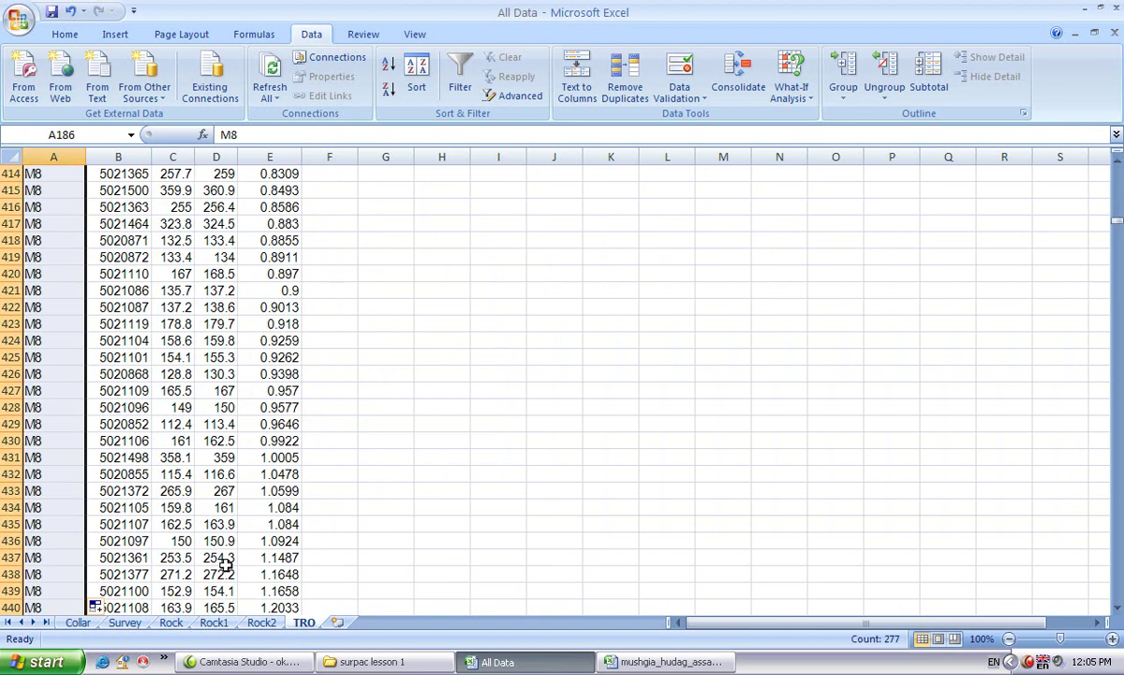
scroll(176, 335, "up", 9)
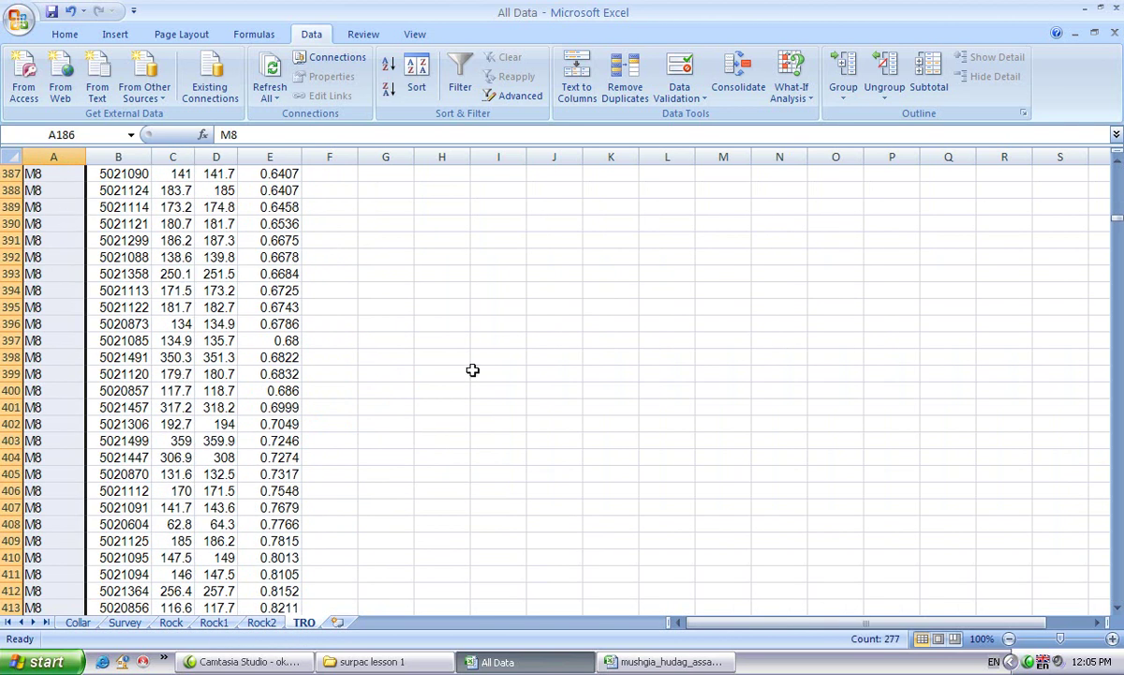
left_click(78, 622)
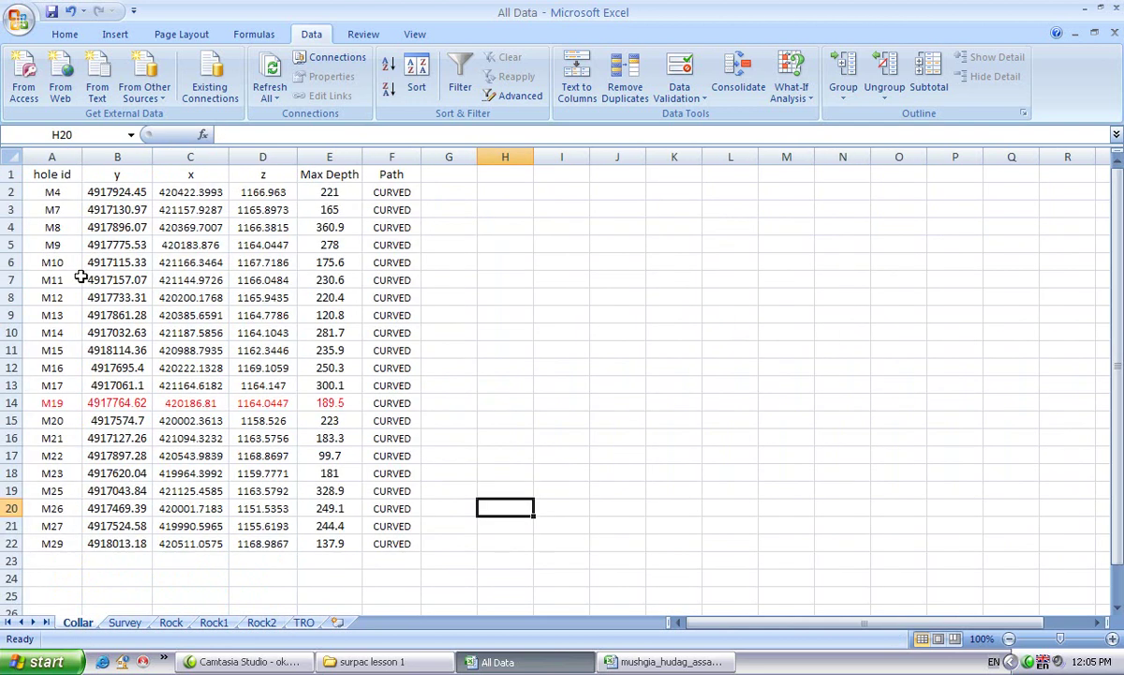
Step: Review the Collar, Survey, Rock, Rock1, Rock2 and TRO sheets in turn to check how the drillhole data is structured
left_click(122, 622)
left_click(82, 622)
left_click(117, 622)
left_click(81, 622)
left_click(125, 623)
left_click(170, 622)
left_click(214, 622)
left_click(261, 623)
left_click(304, 623)
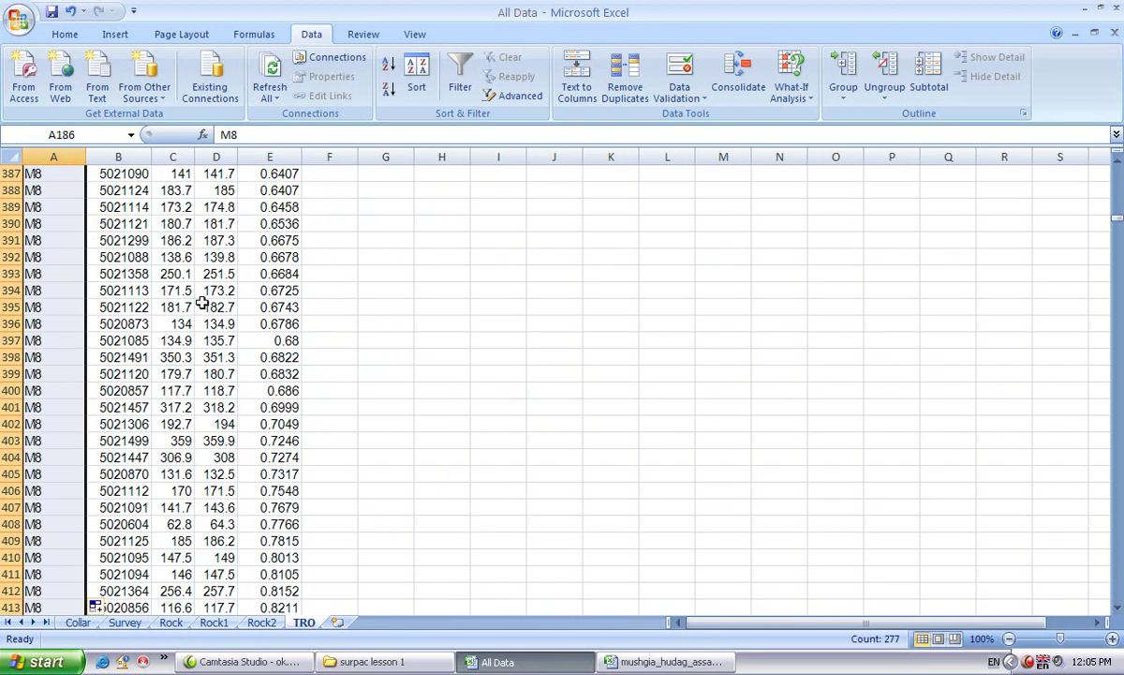
left_click_drag(270, 490, 269, 474)
scroll(271, 413, "up", 9)
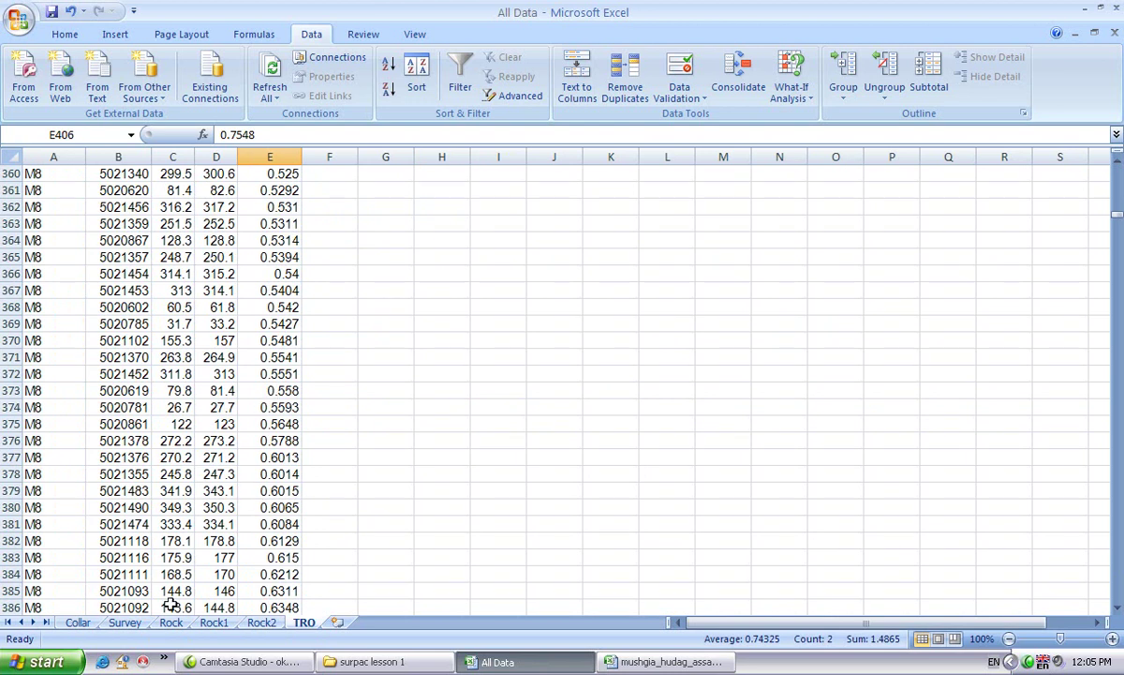
Step: Compare the Collar sheet with the Survey, Rock and TRO sheets, examining the hole ids and records they share
left_click(78, 622)
left_click(125, 622)
left_click(261, 623)
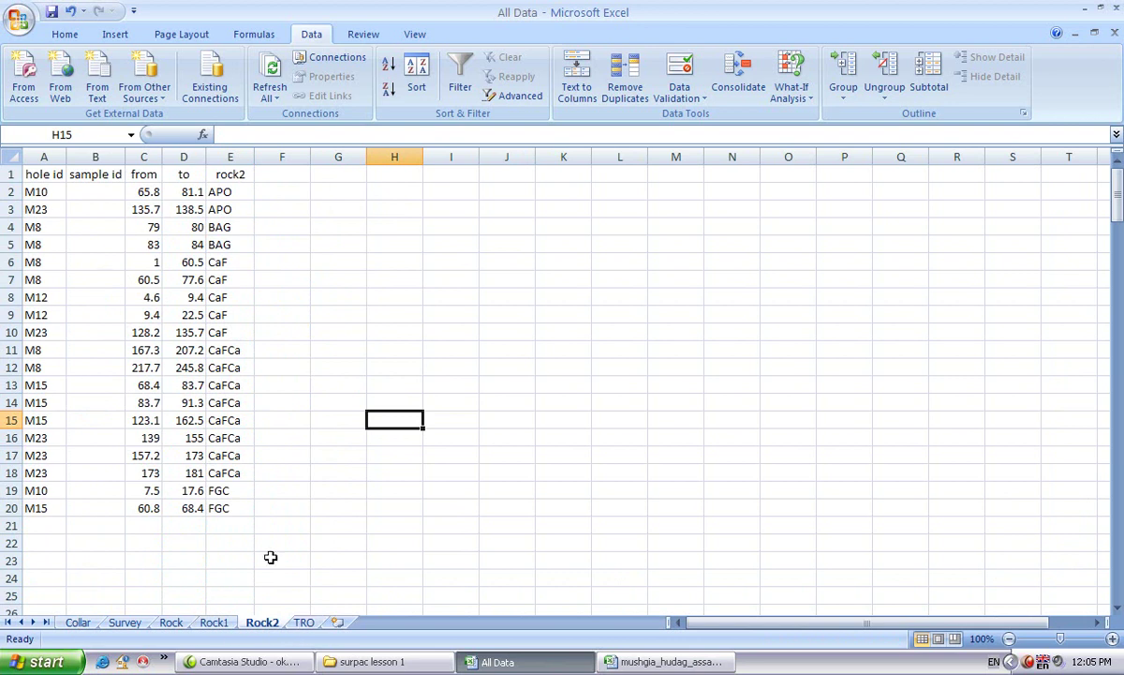
left_click(304, 623)
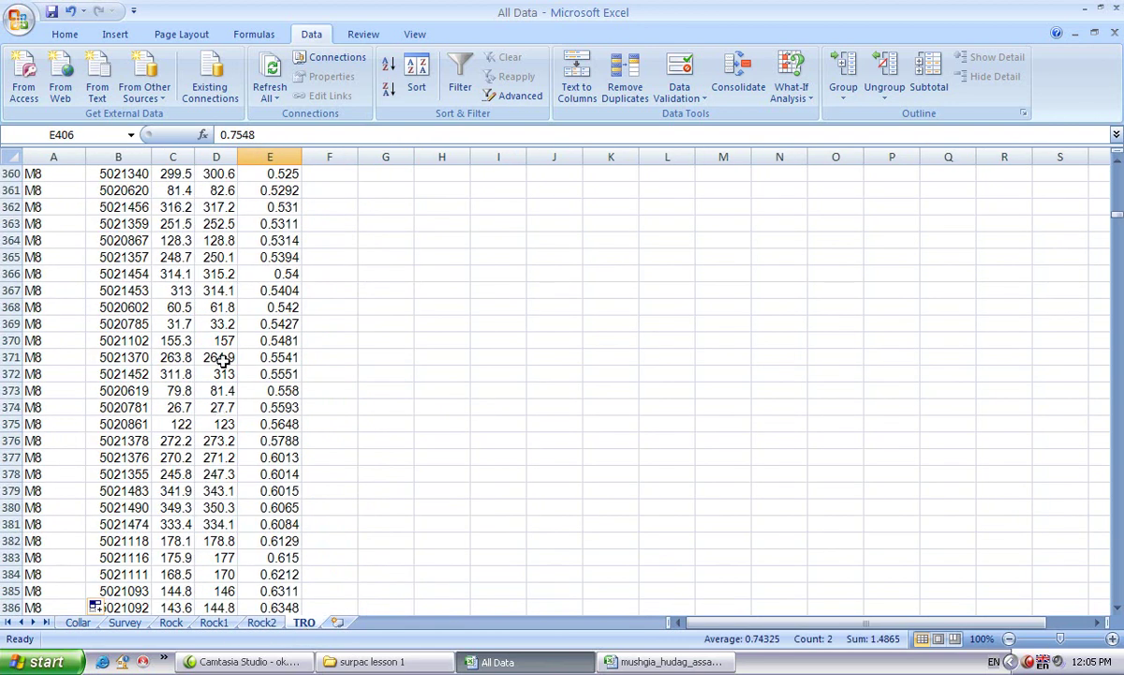
left_click(79, 622)
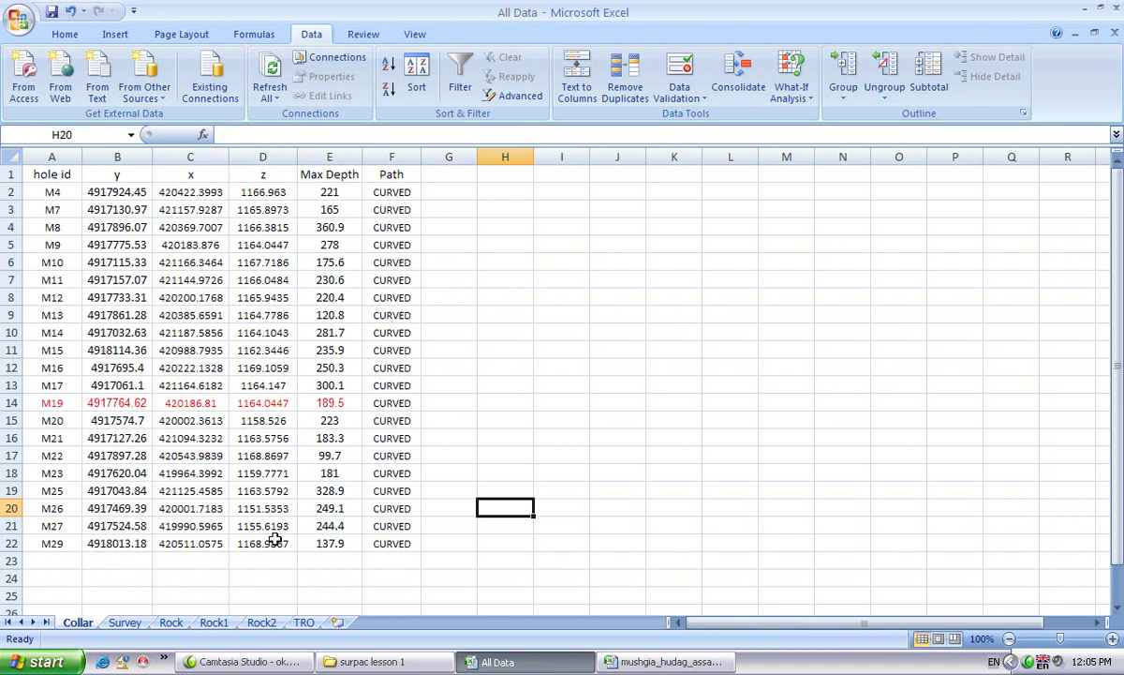
left_click(270, 623)
left_click(178, 624)
left_click(223, 625)
left_click(262, 623)
left_click(303, 623)
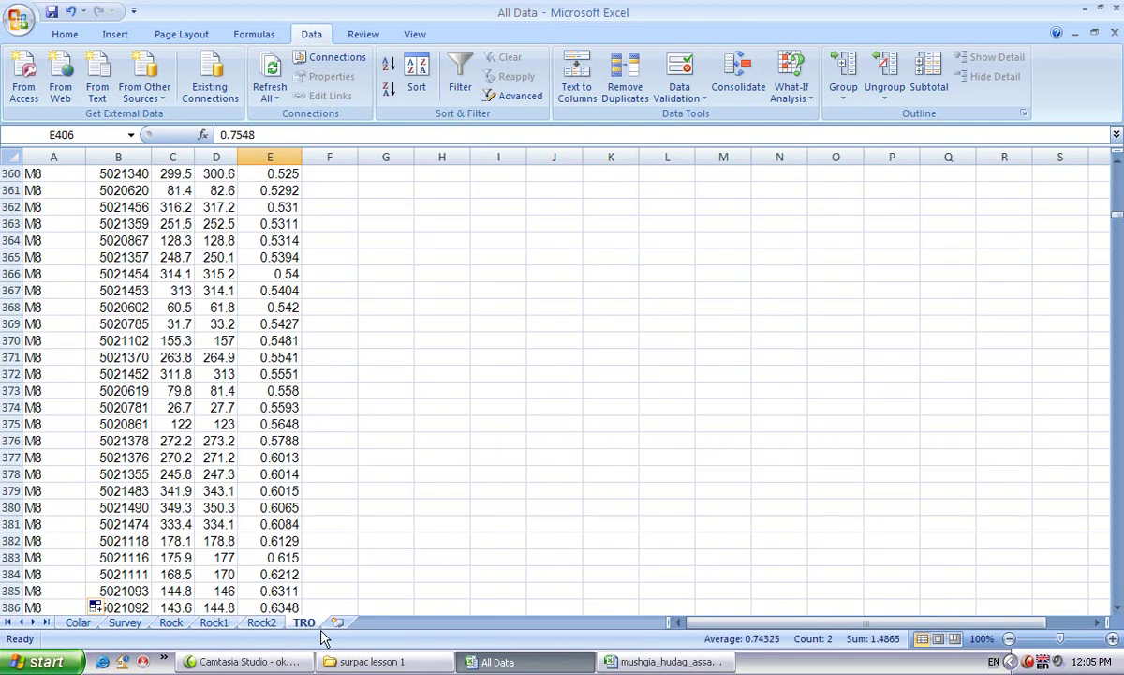
left_click(78, 623)
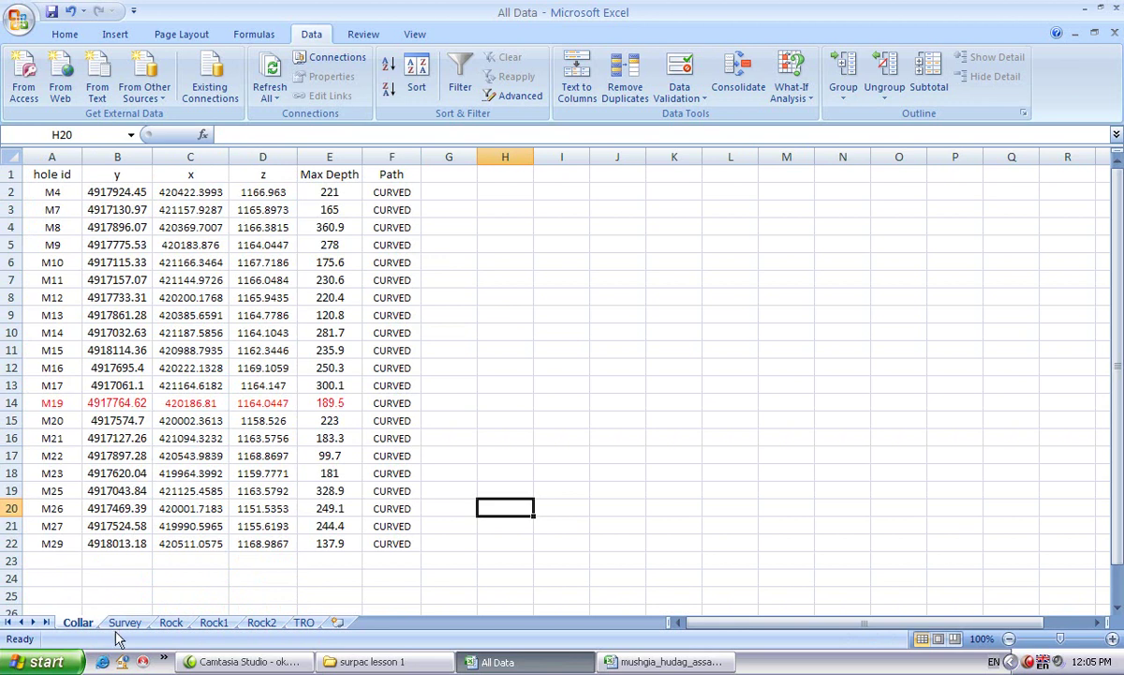
left_click(124, 623)
left_click(95, 621)
left_click(303, 622)
scroll(159, 373, "down", 14)
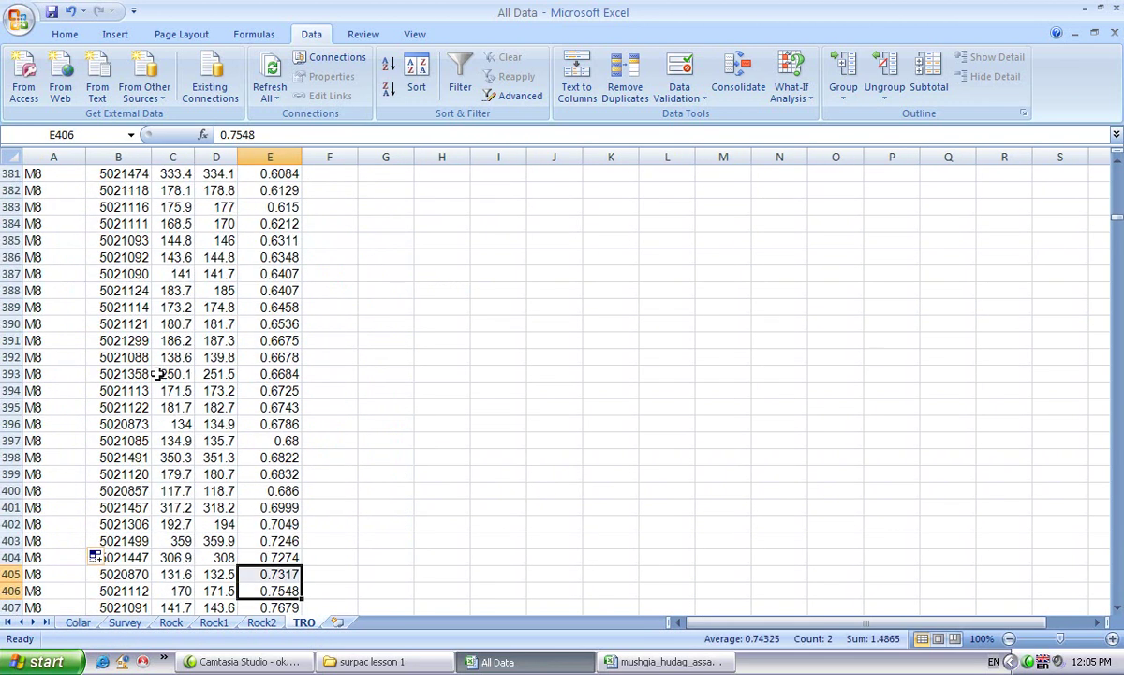
scroll(159, 373, "up", 18)
scroll(160, 373, "up", 16)
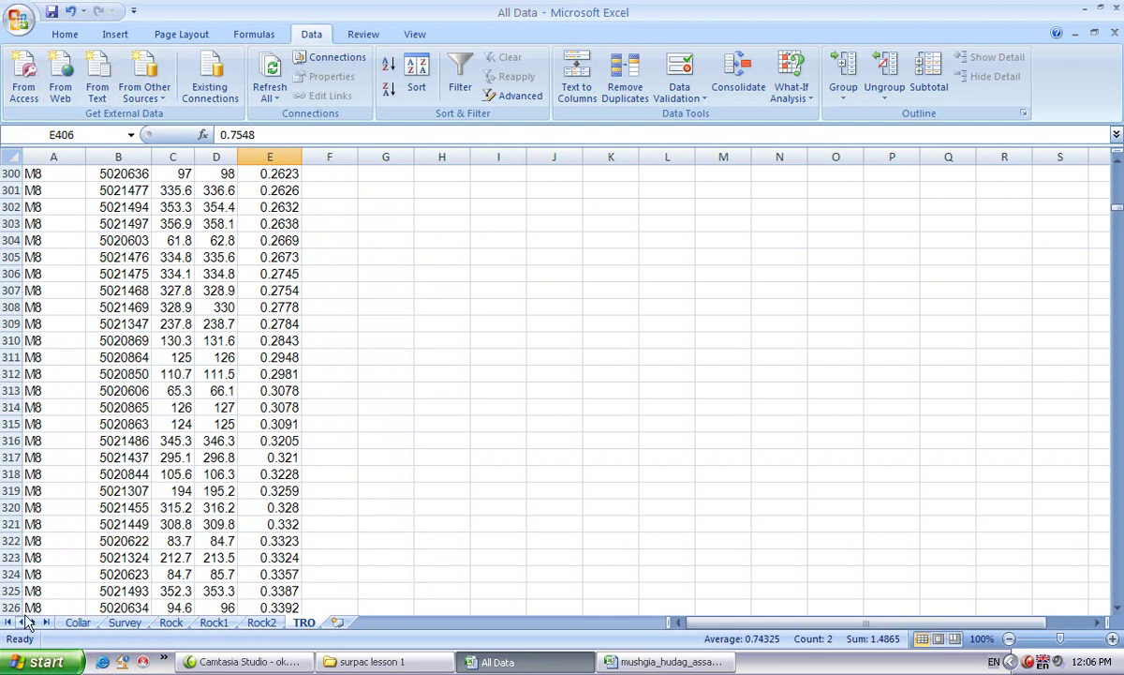
Step: Save only the Collar sheet as a CSV (Comma delimited) file named Collar in the surpac lesson 1 folder, keeping that format
left_click(71, 624)
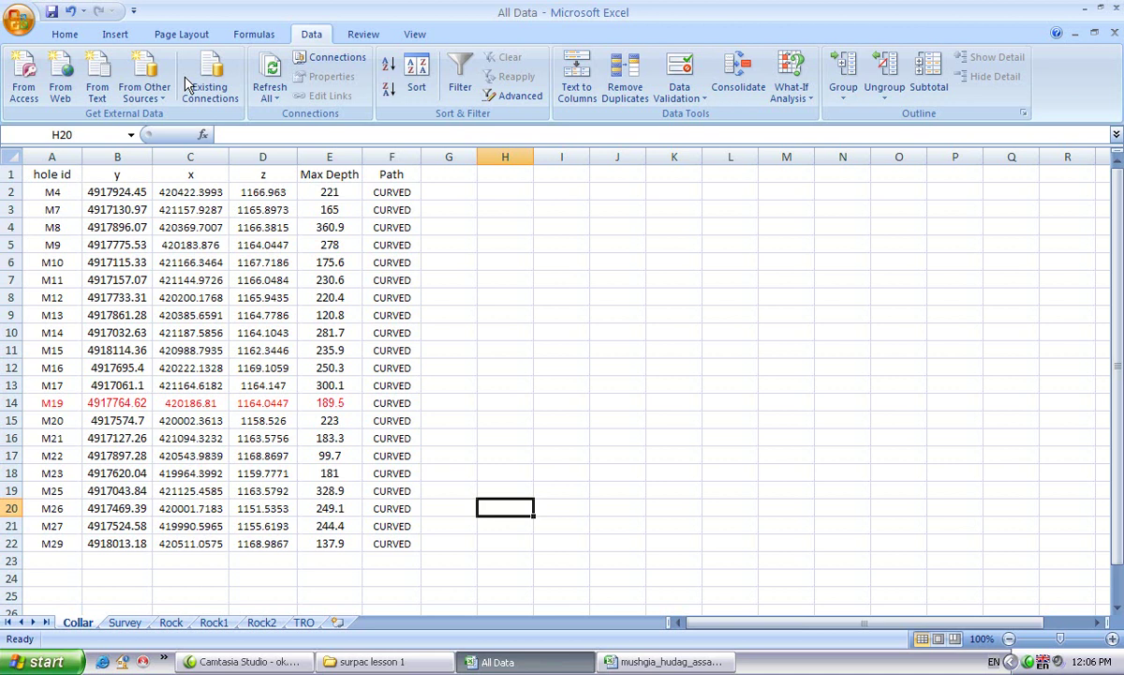
key("F12")
left_click_drag(670, 236, 455, 152)
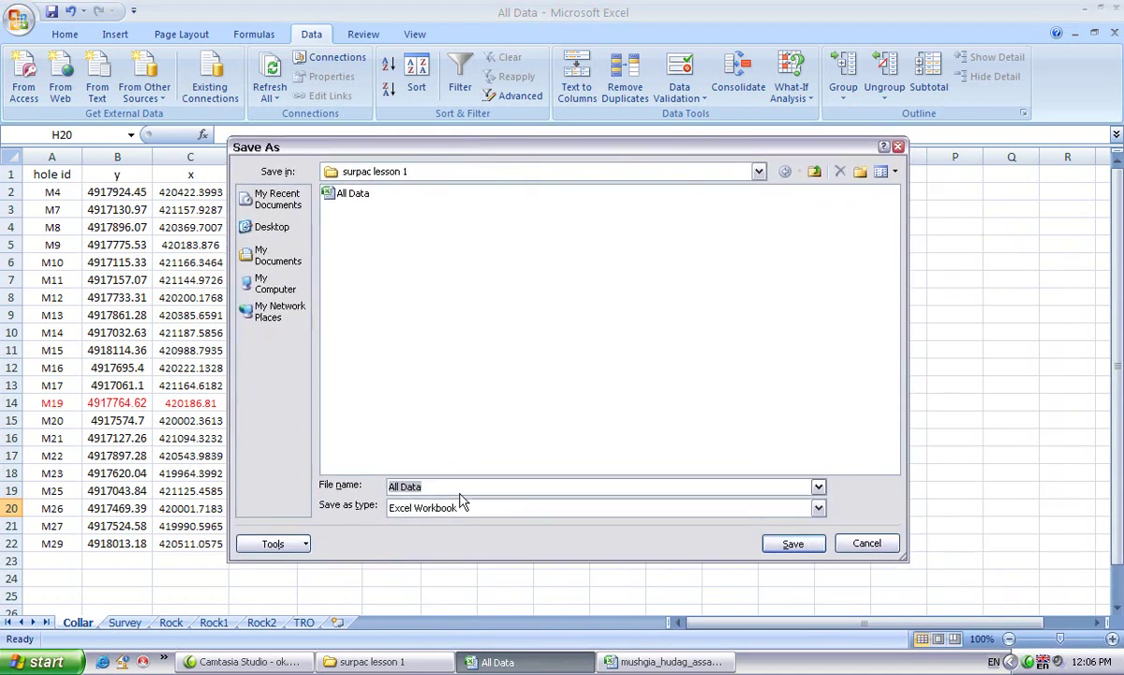
type("Co")
left_click(817, 508)
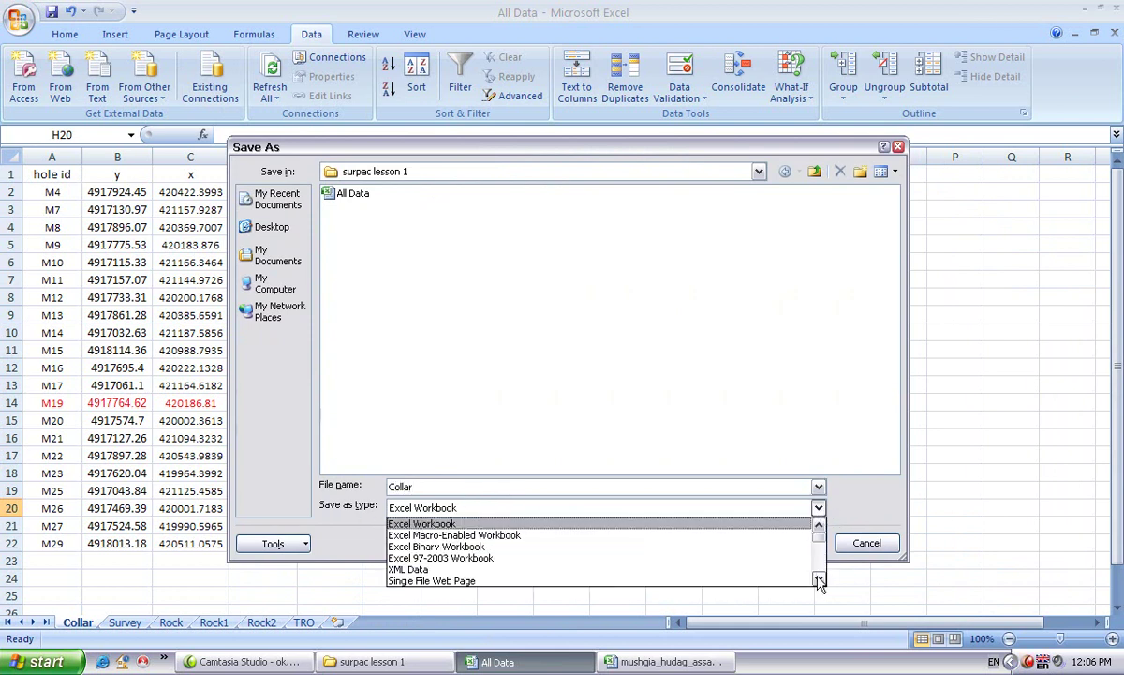
left_click(819, 581)
left_click(819, 581)
left_click(819, 581)
left_click(819, 581)
left_click(818, 580)
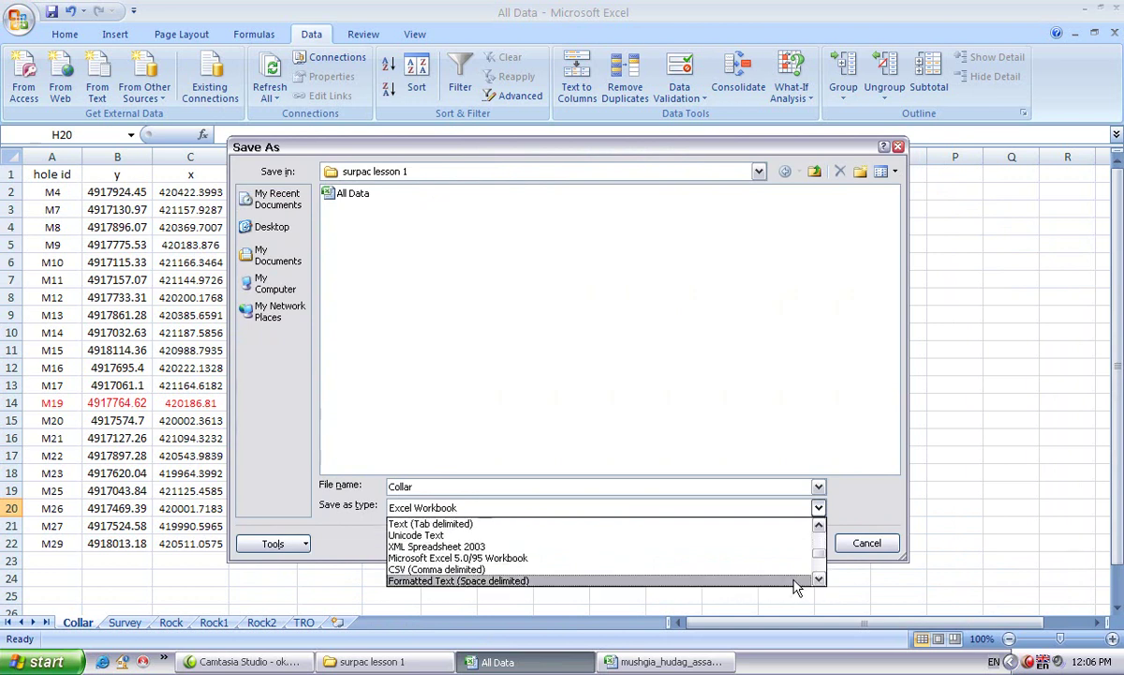
left_click(469, 570)
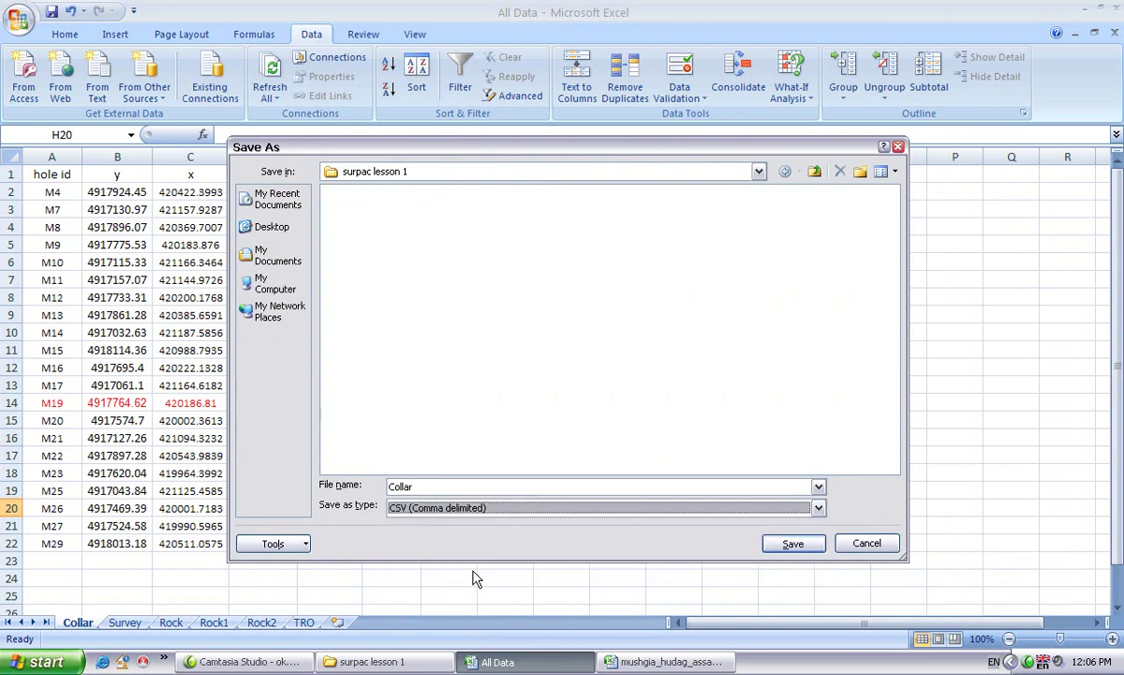
left_click(791, 551)
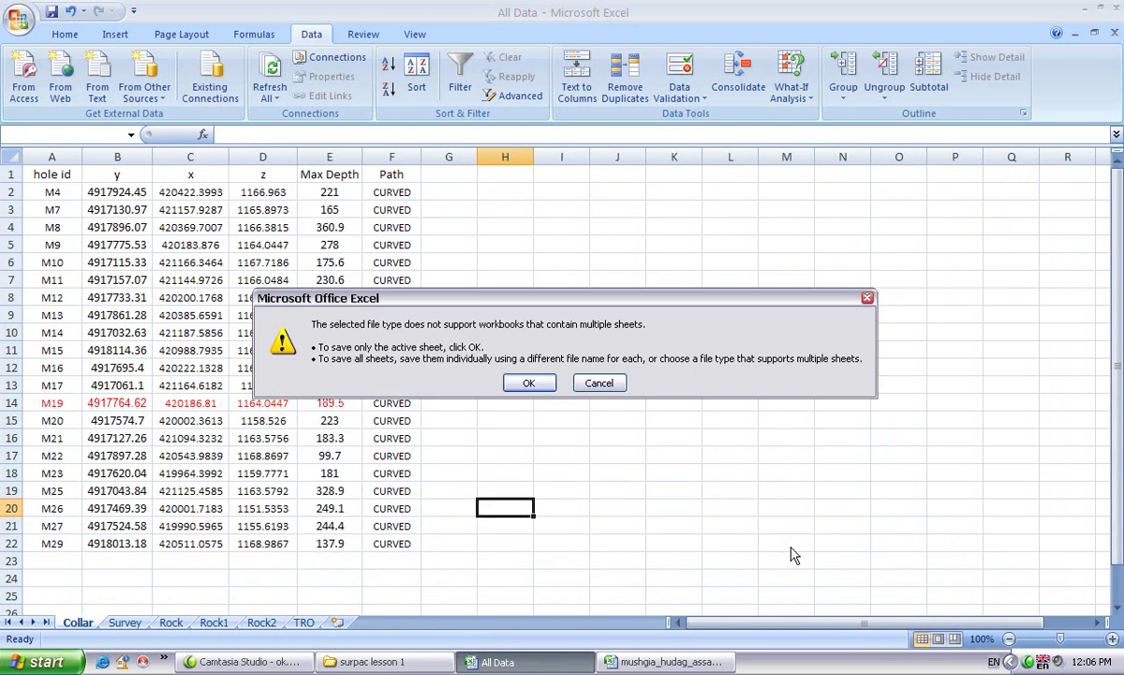
left_click(524, 386)
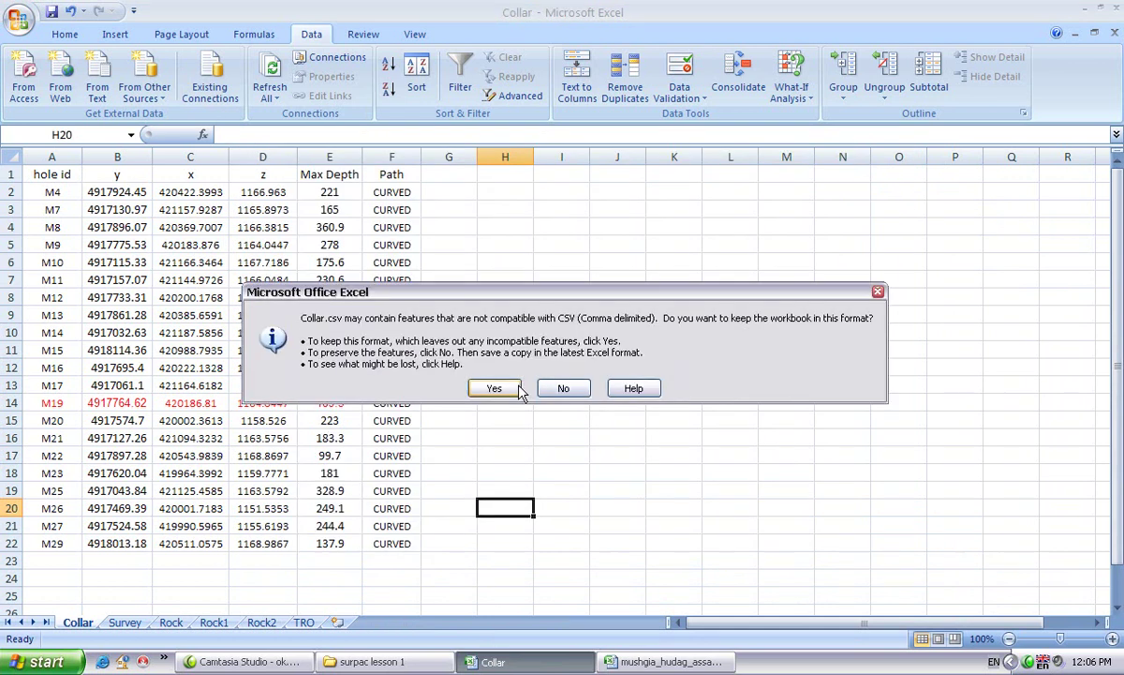
left_click(495, 390)
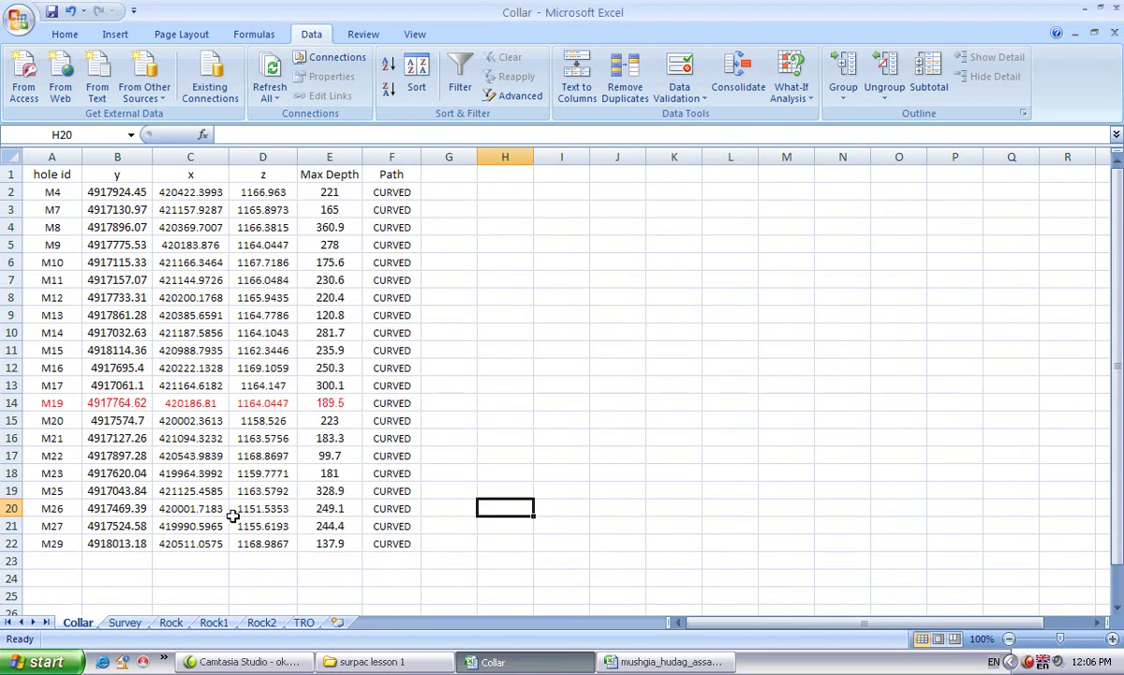
Step: Save only the Survey sheet as a CSV (Comma delimited) file named Survey in the surpac lesson 1 folder, keeping that format
left_click(126, 621)
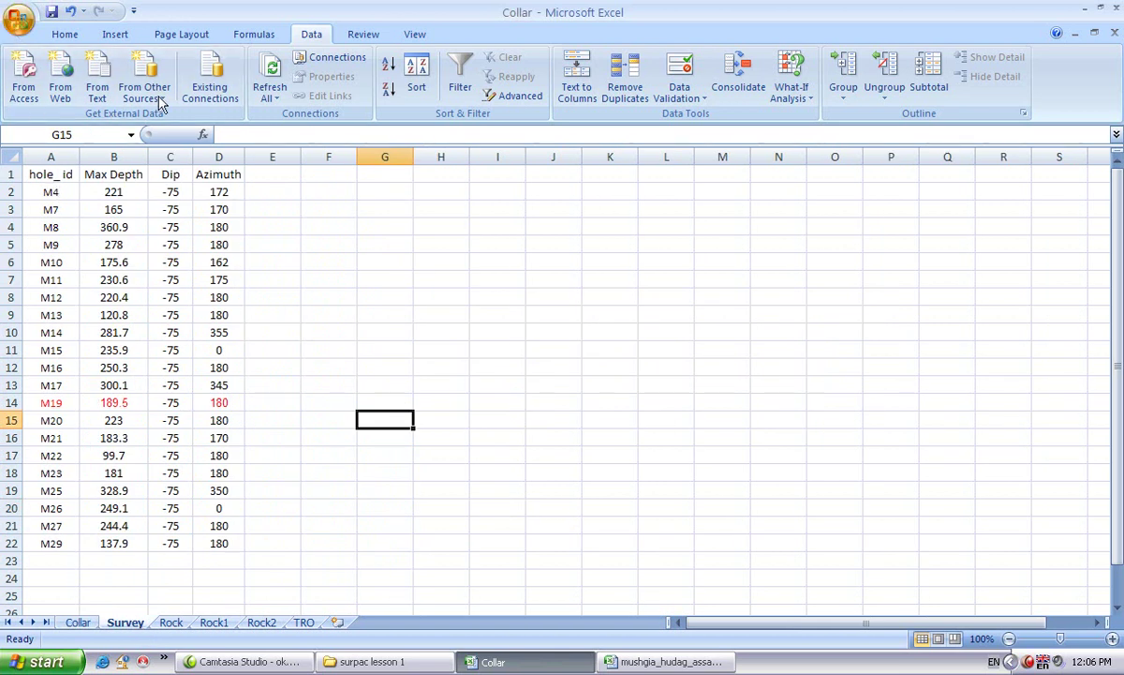
left_click(567, 507)
scroll(541, 577, "down", 2)
scroll(541, 579, "down", 1)
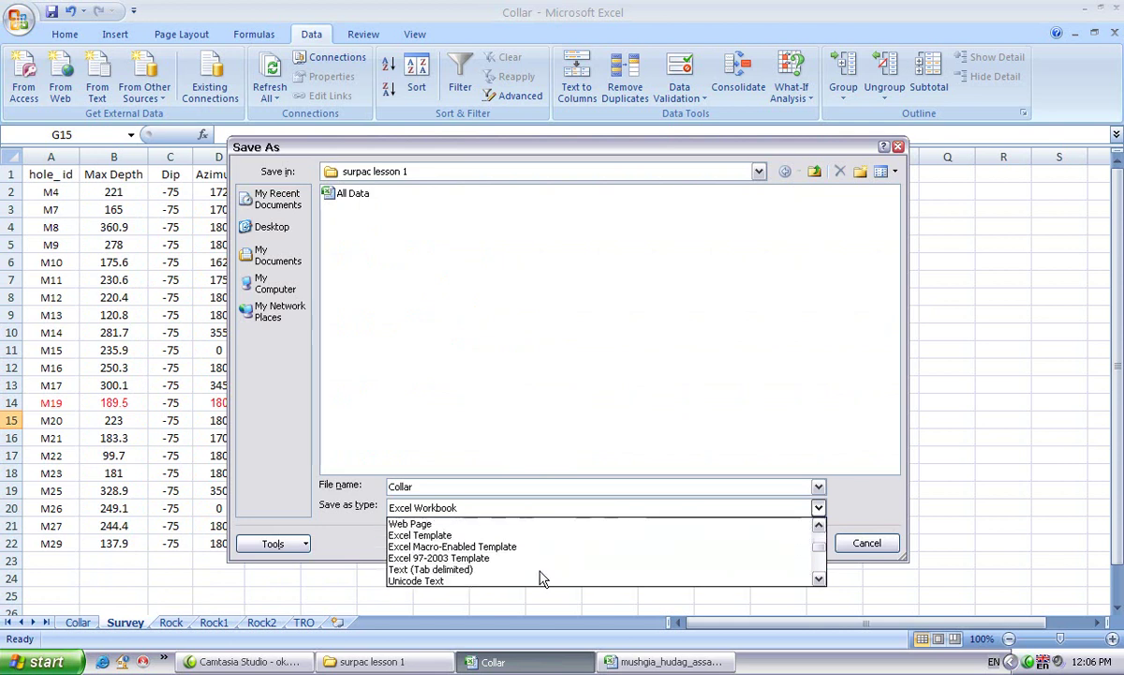
scroll(515, 580, "down", 1)
scroll(516, 580, "down", 1)
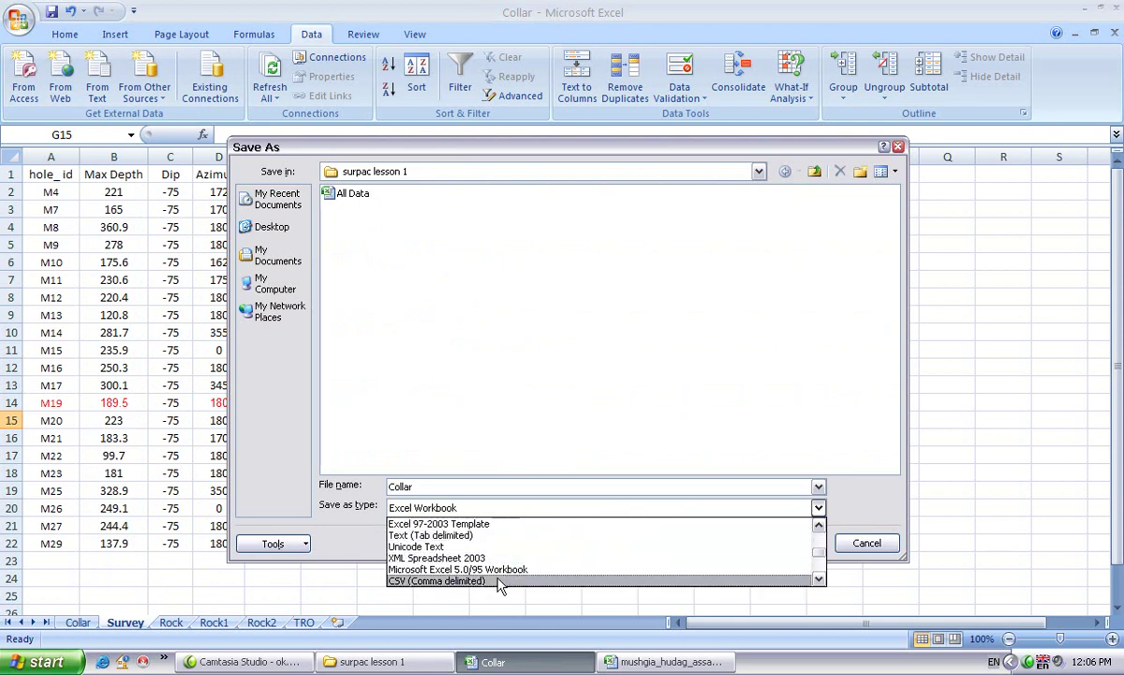
left_click(506, 580)
type("Survey")
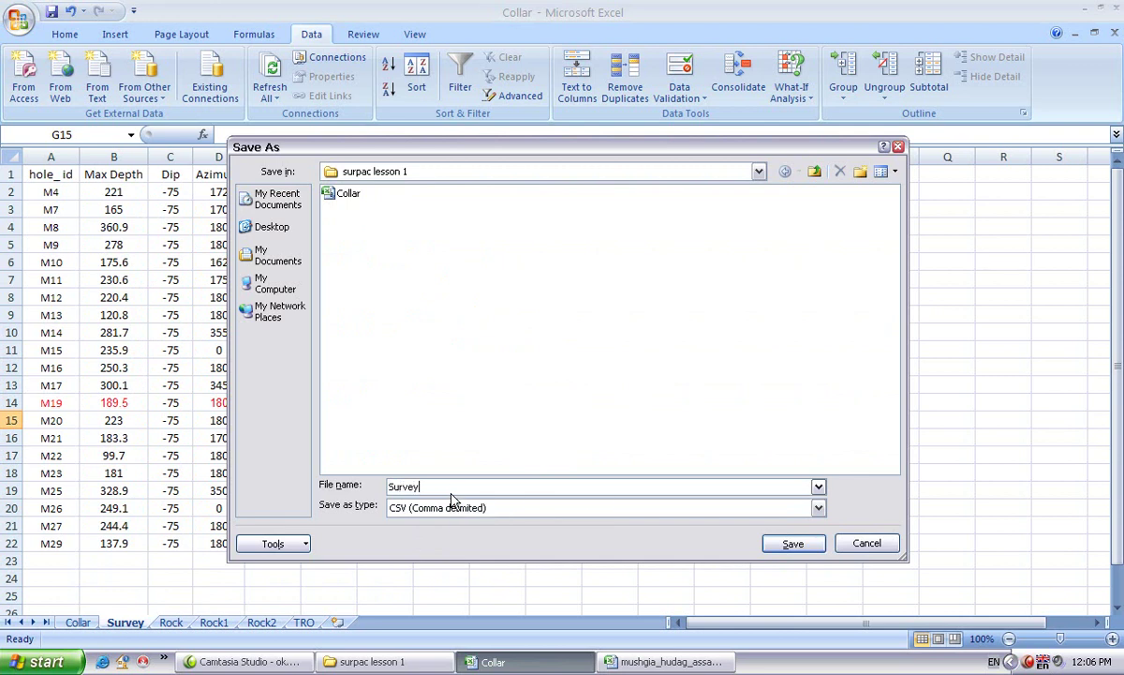
left_click(793, 546)
left_click(518, 384)
left_click(496, 387)
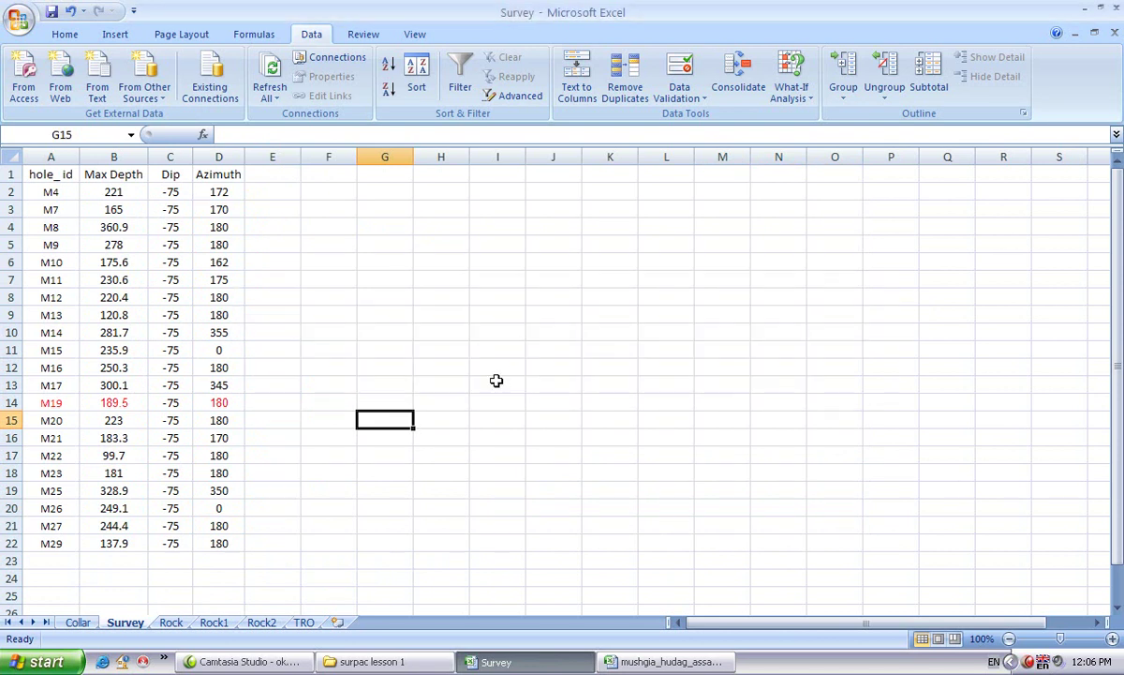
Step: Save only the Rock sheet as a CSV (Comma delimited) file named Rock in the surpac lesson 1 folder, keeping that format
left_click(170, 623)
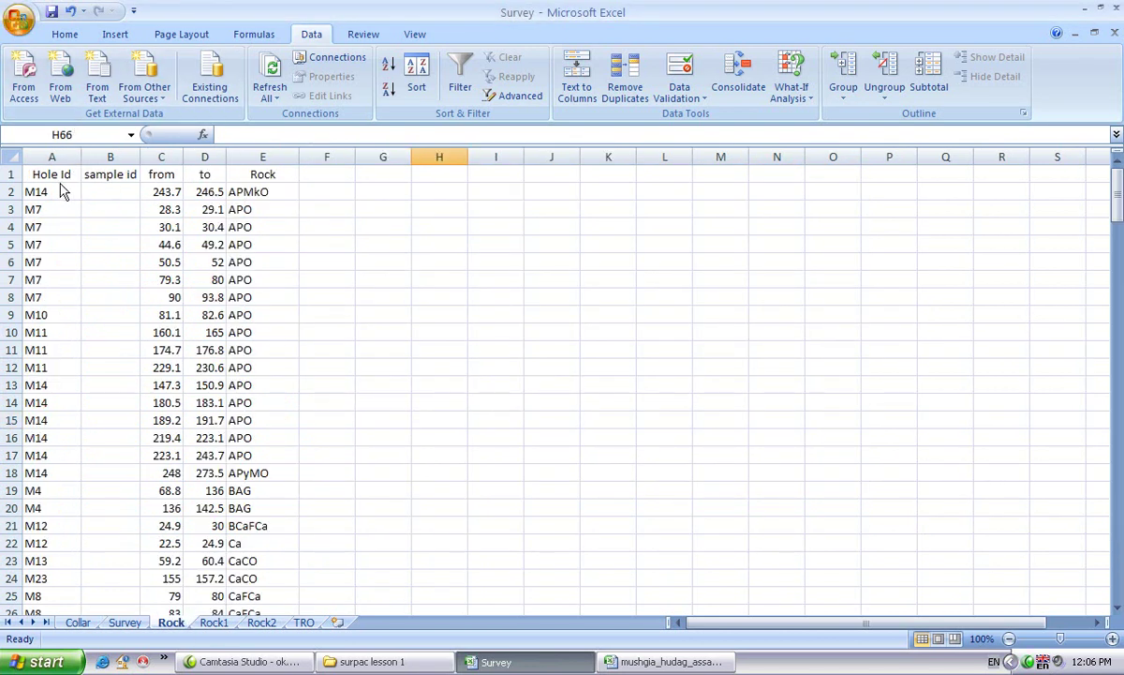
key("F12")
left_click(577, 511)
scroll(522, 557, "down", 2)
scroll(521, 558, "down", 2)
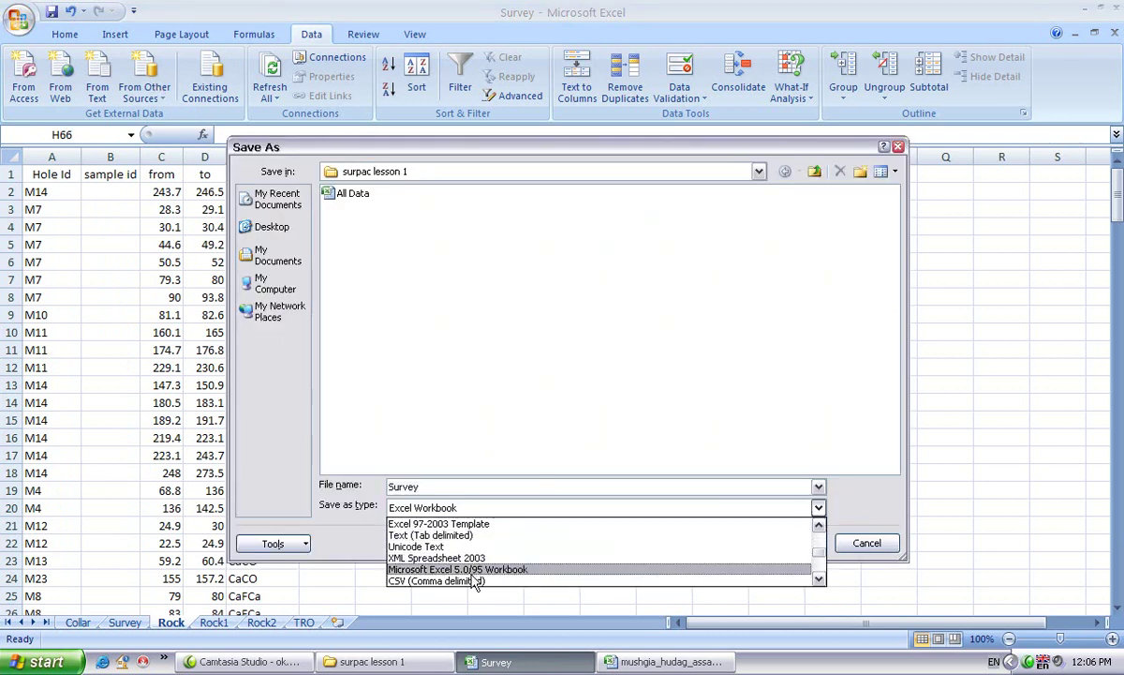
left_click(473, 581)
double_click(435, 486)
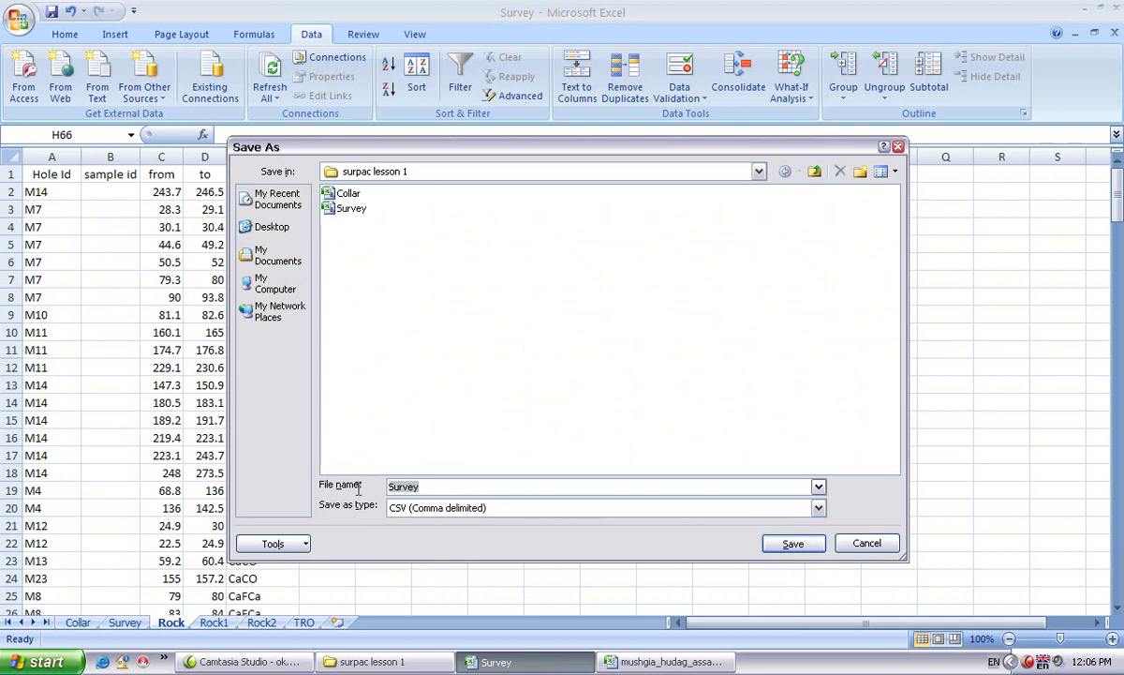
type("Rock")
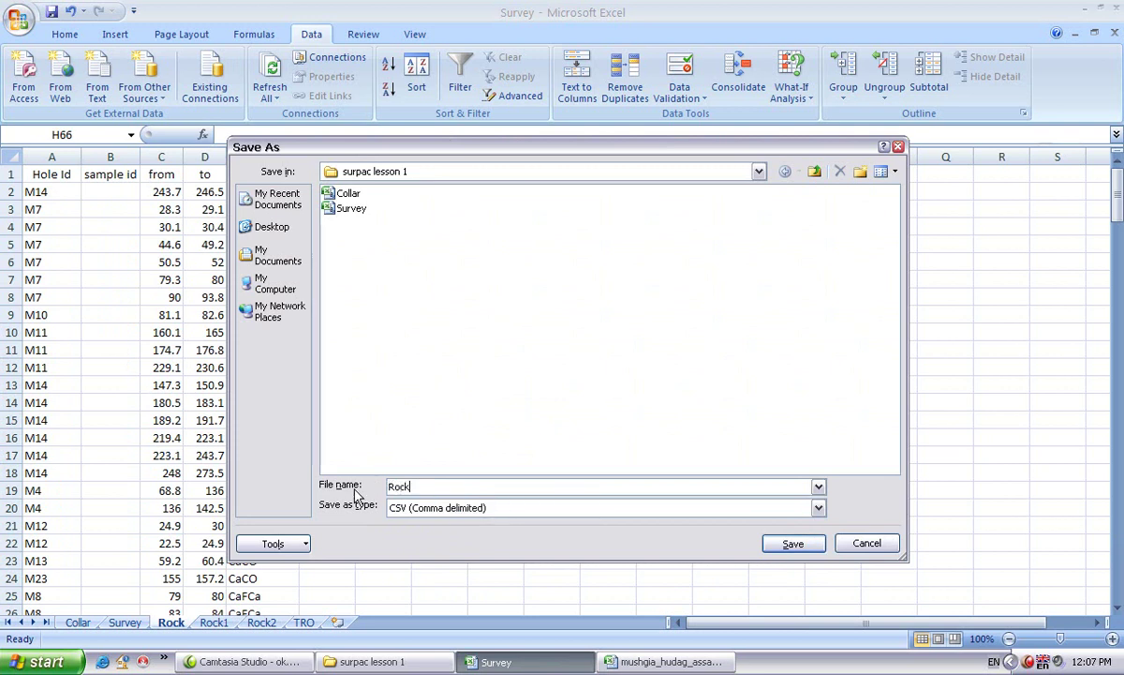
left_click(777, 546)
left_click(528, 382)
left_click(495, 389)
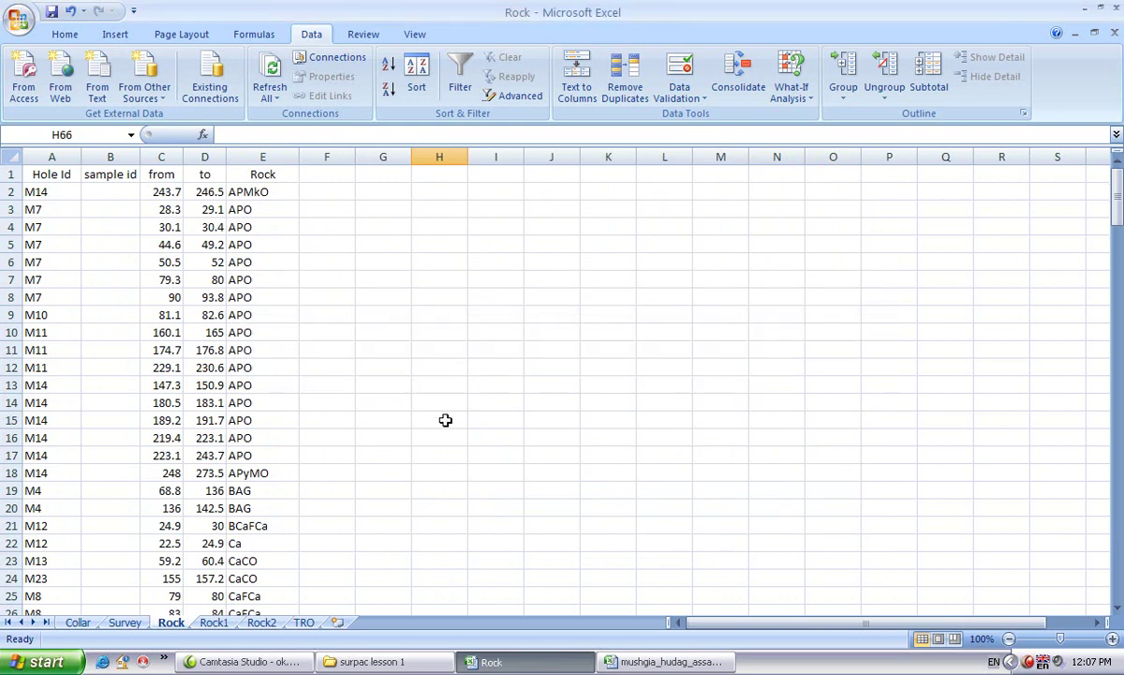
Step: Save only the Rock1 sheet as a CSV (Comma delimited) file named Rock1 in the surpac lesson 1 folder, keeping that format
left_click(215, 623)
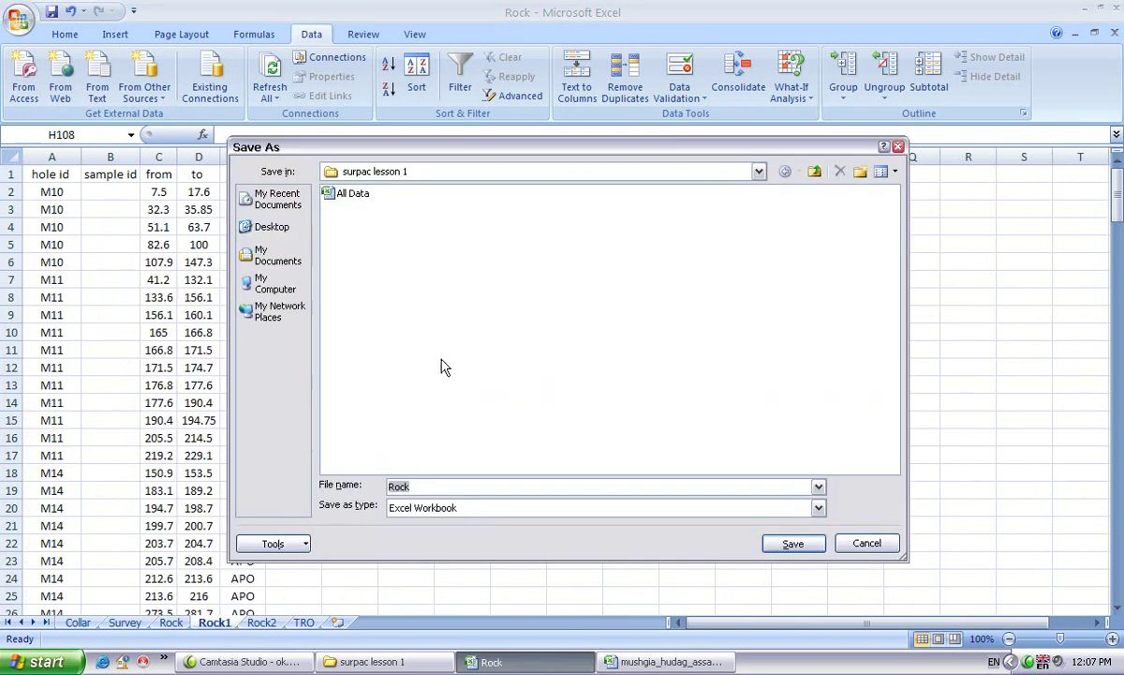
left_click(565, 508)
scroll(514, 557, "down", 3)
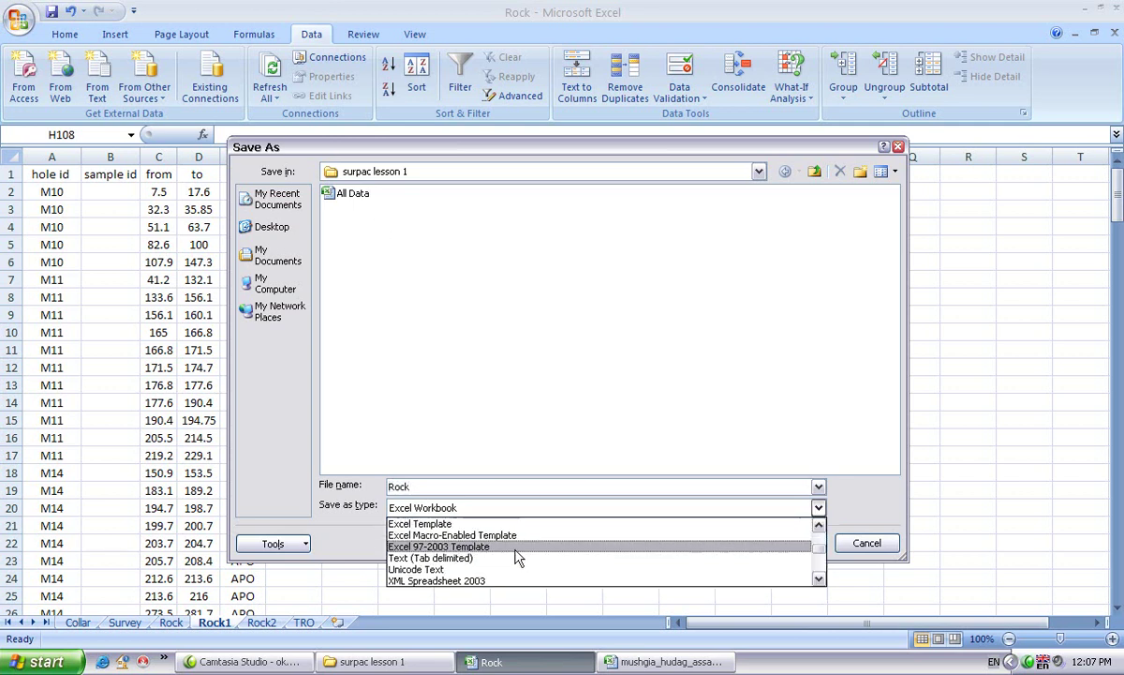
left_click(500, 581)
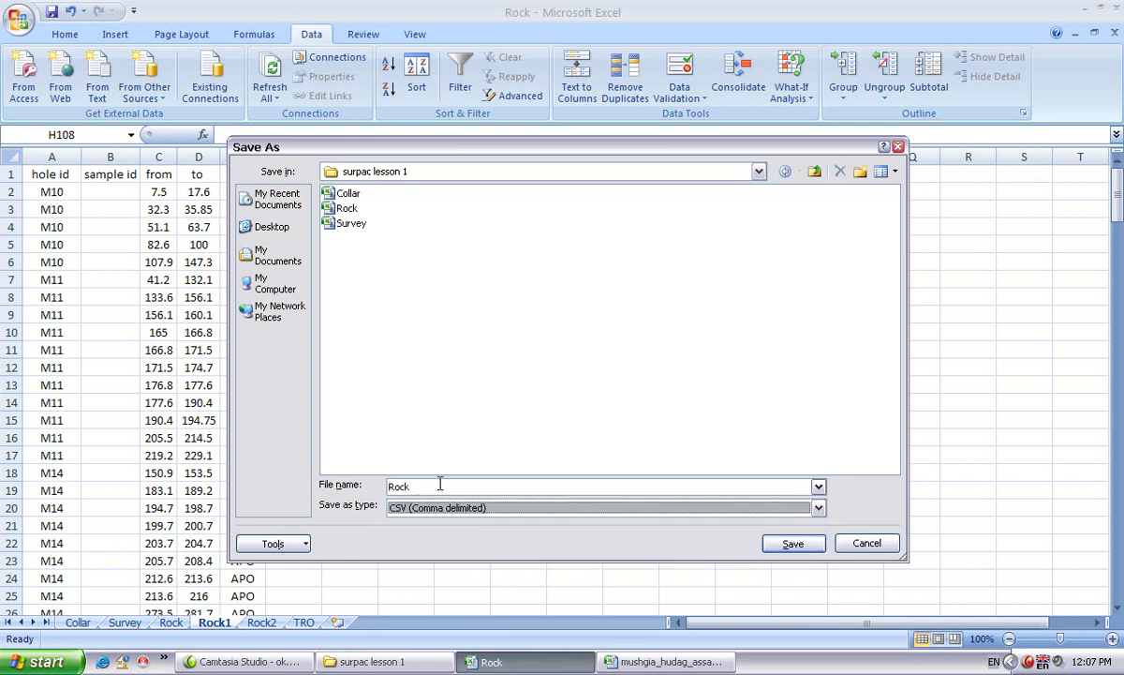
left_click(440, 484)
type("1")
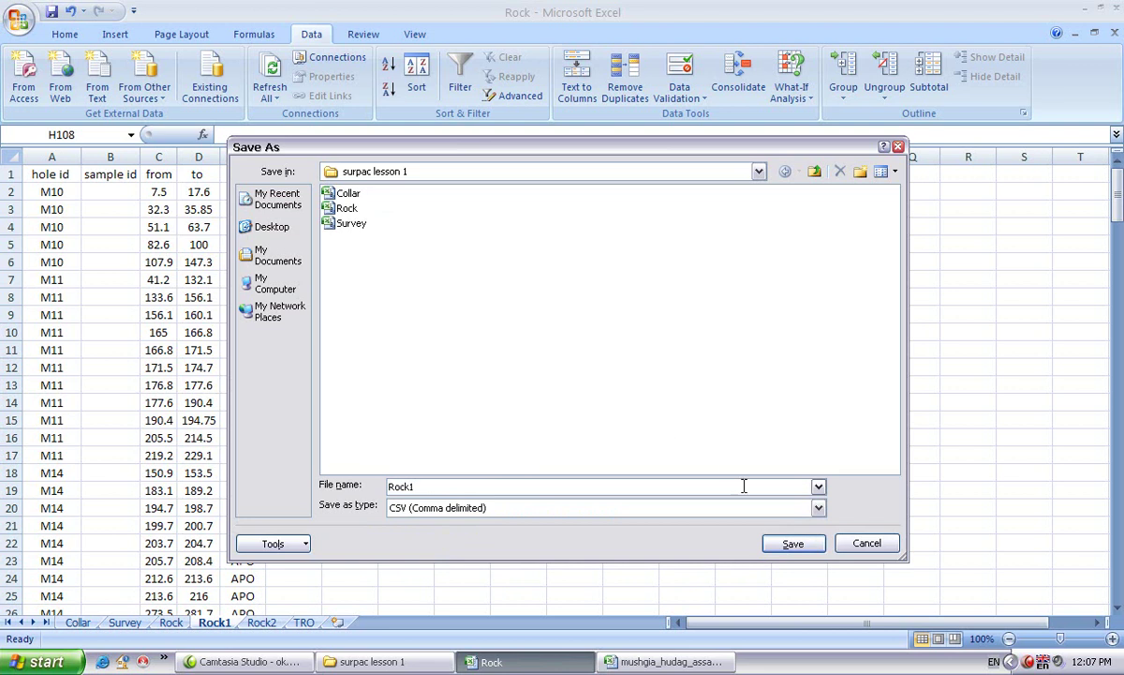
left_click(792, 542)
left_click(518, 383)
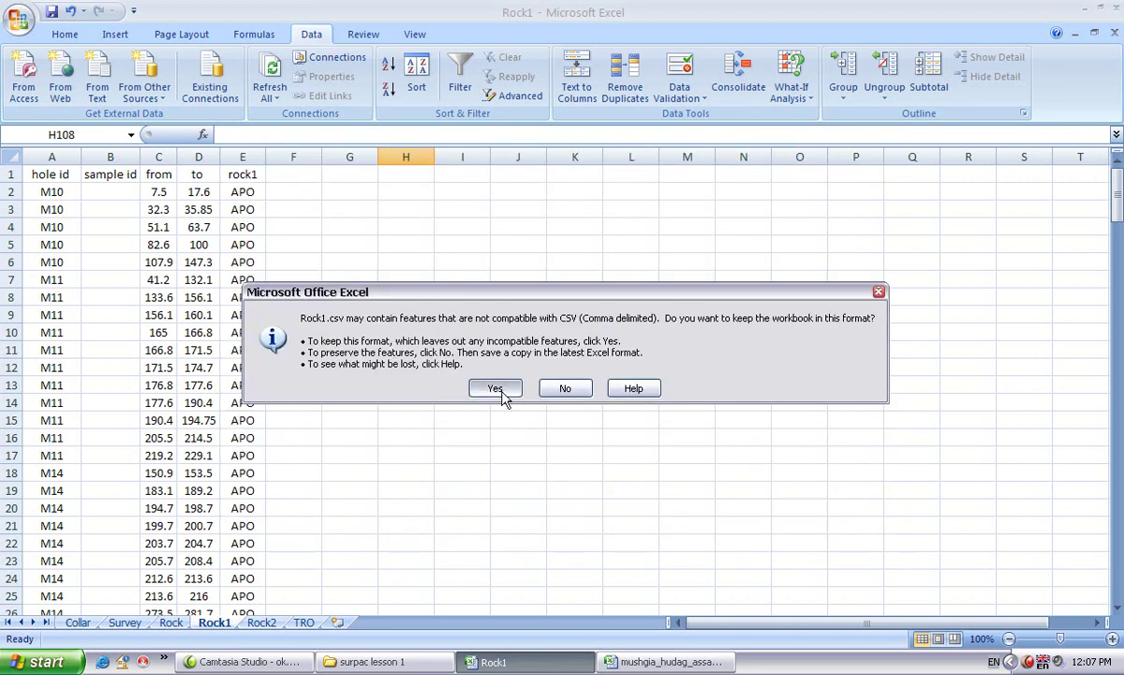
left_click(495, 388)
Step: Save only the Rock2 sheet as a CSV (Comma delimited) file named Rock2 in the surpac lesson 1 folder, keeping that format
left_click(261, 622)
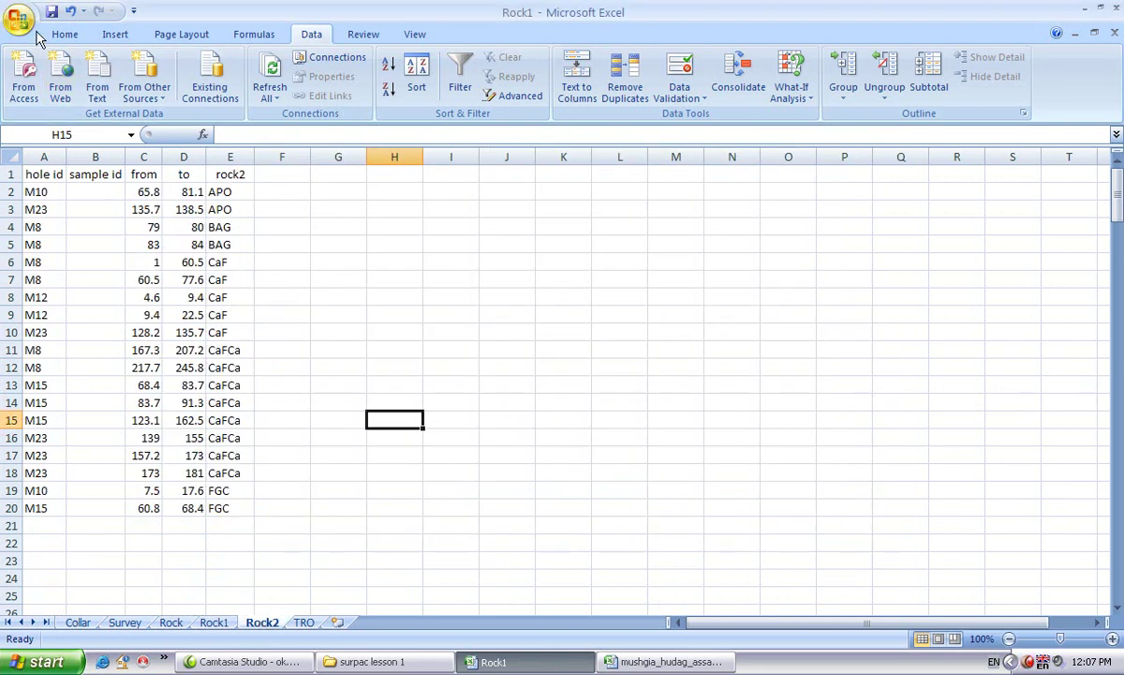
key("F12")
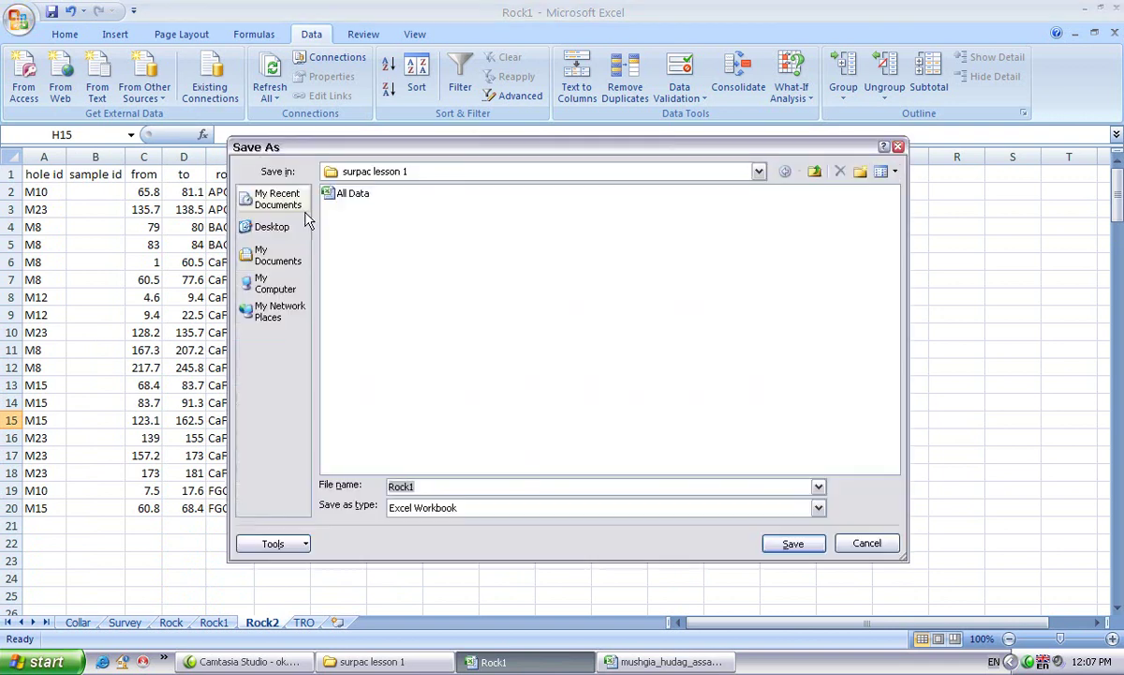
left_click(502, 507)
scroll(517, 544, "down", 1)
scroll(523, 556, "down", 3)
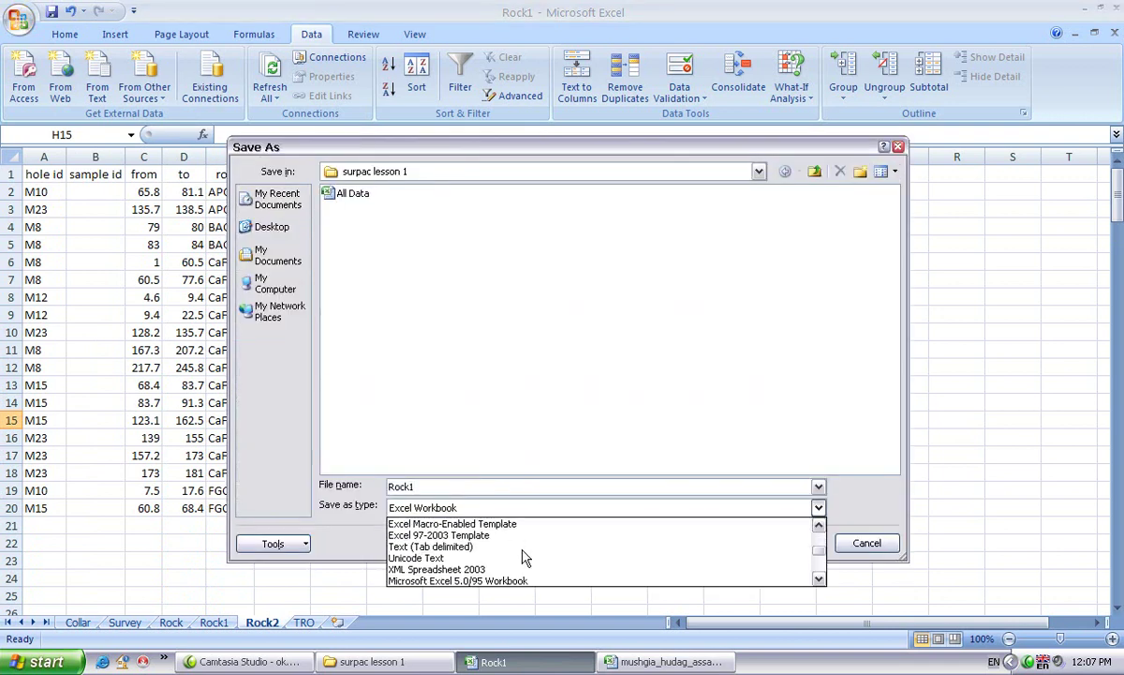
left_click(496, 581)
left_click(447, 487)
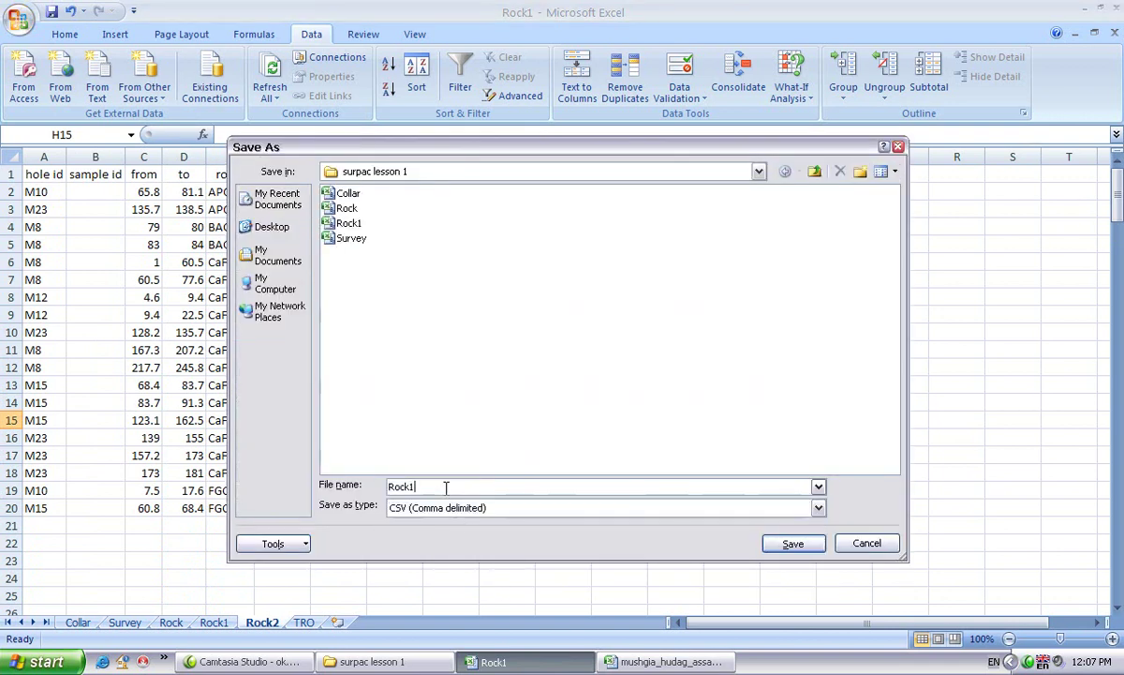
key("BackSpace")
type("2")
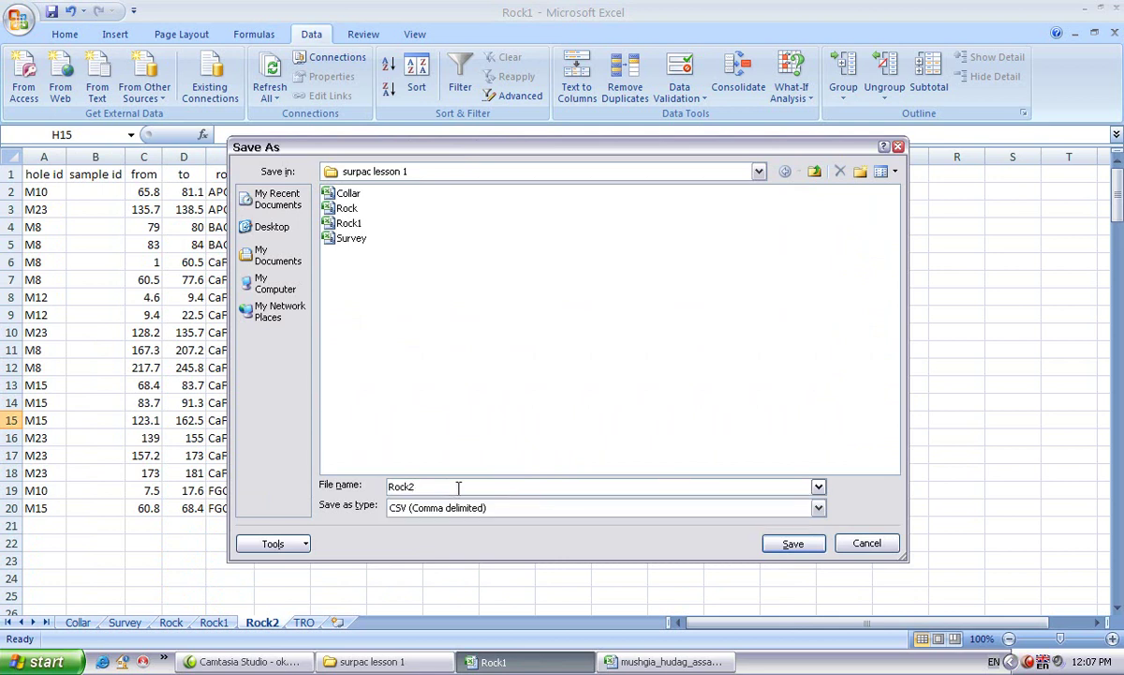
left_click(790, 543)
left_click(518, 384)
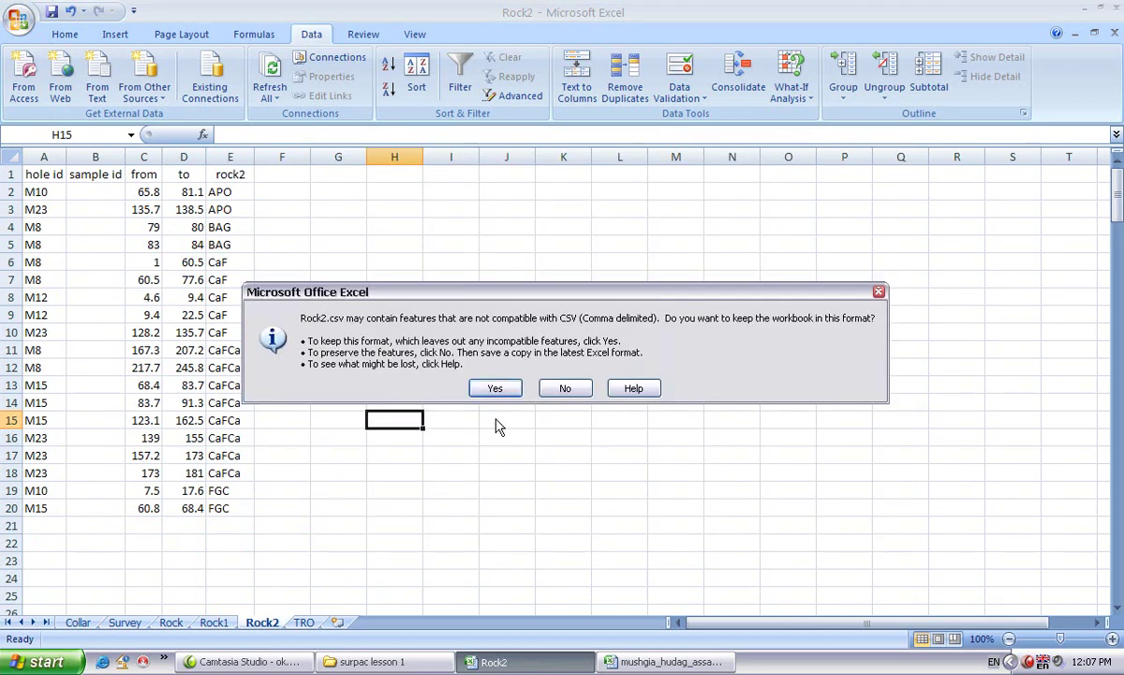
left_click(513, 388)
Step: Save only the TRO sheet as a CSV (Comma delimited) file named TrO in the surpac lesson 1 folder, keeping that format
left_click(303, 622)
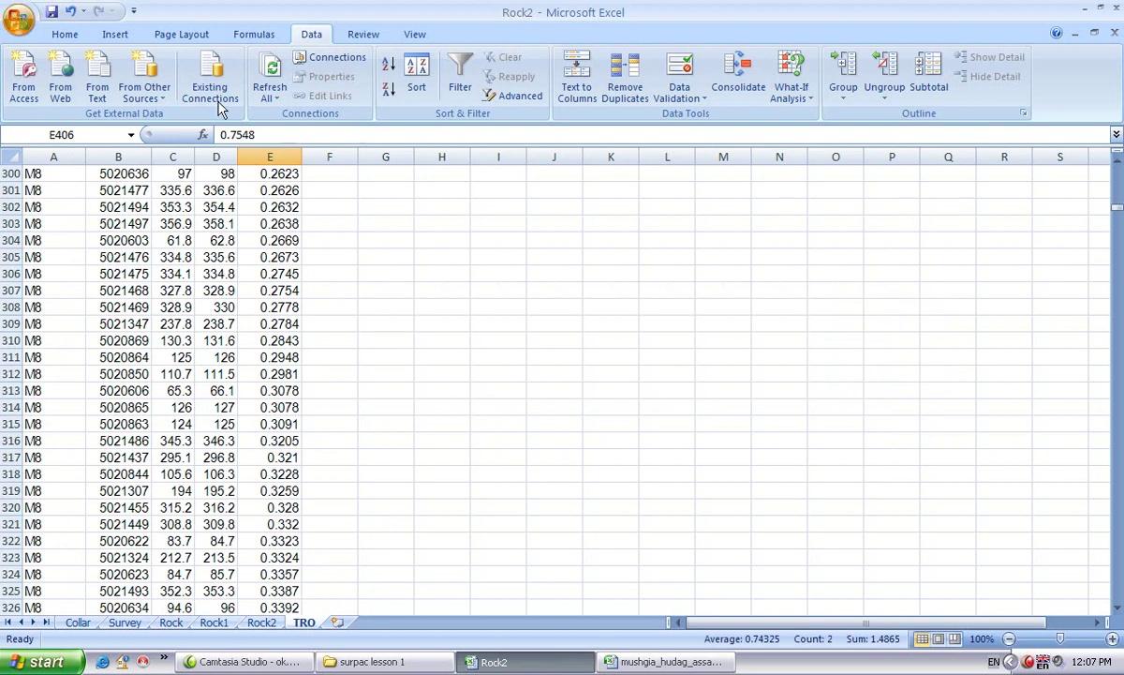
key("F12")
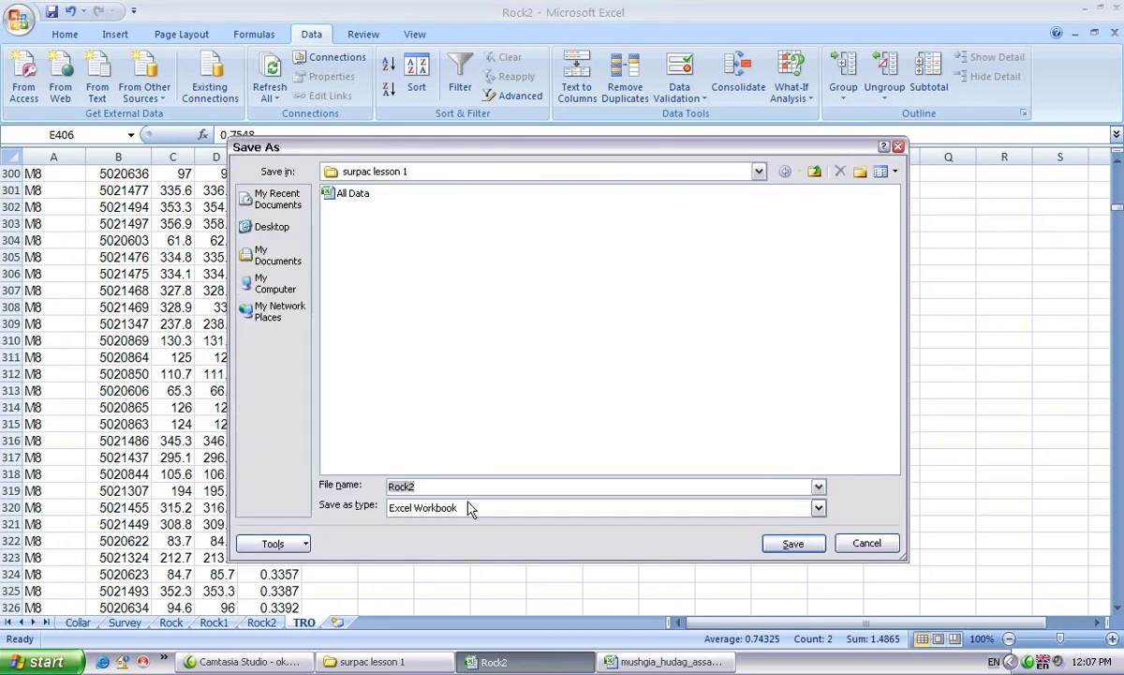
type("TrO")
left_click(506, 507)
scroll(509, 564, "down", 1)
scroll(508, 563, "down", 5)
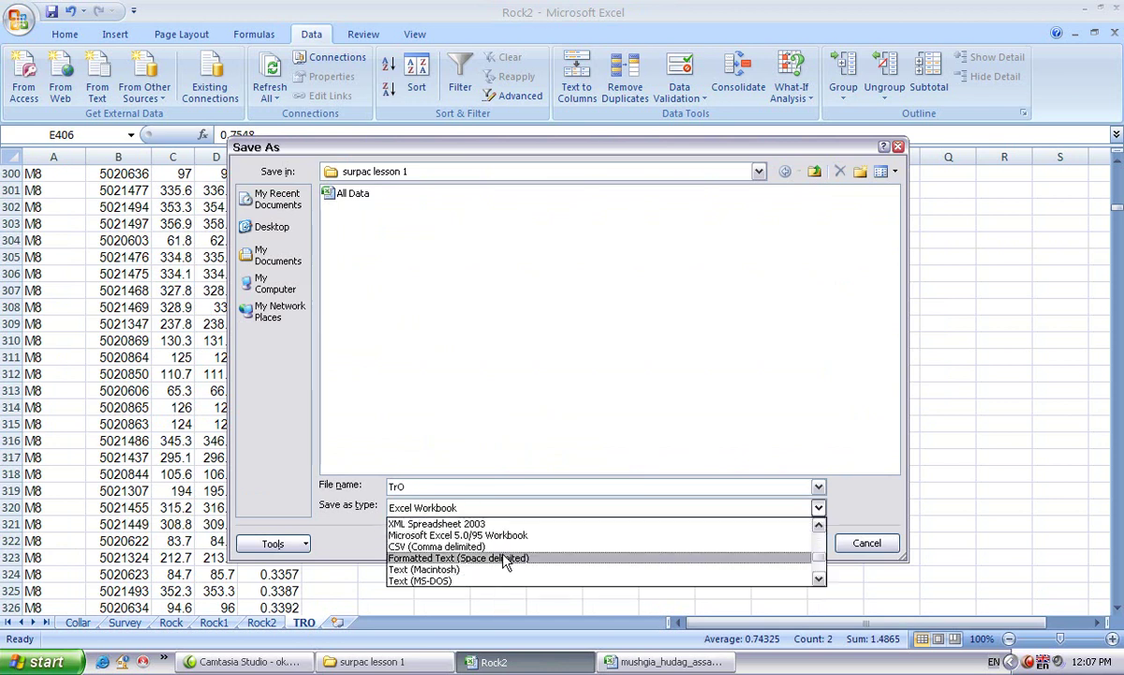
left_click(506, 547)
left_click(814, 553)
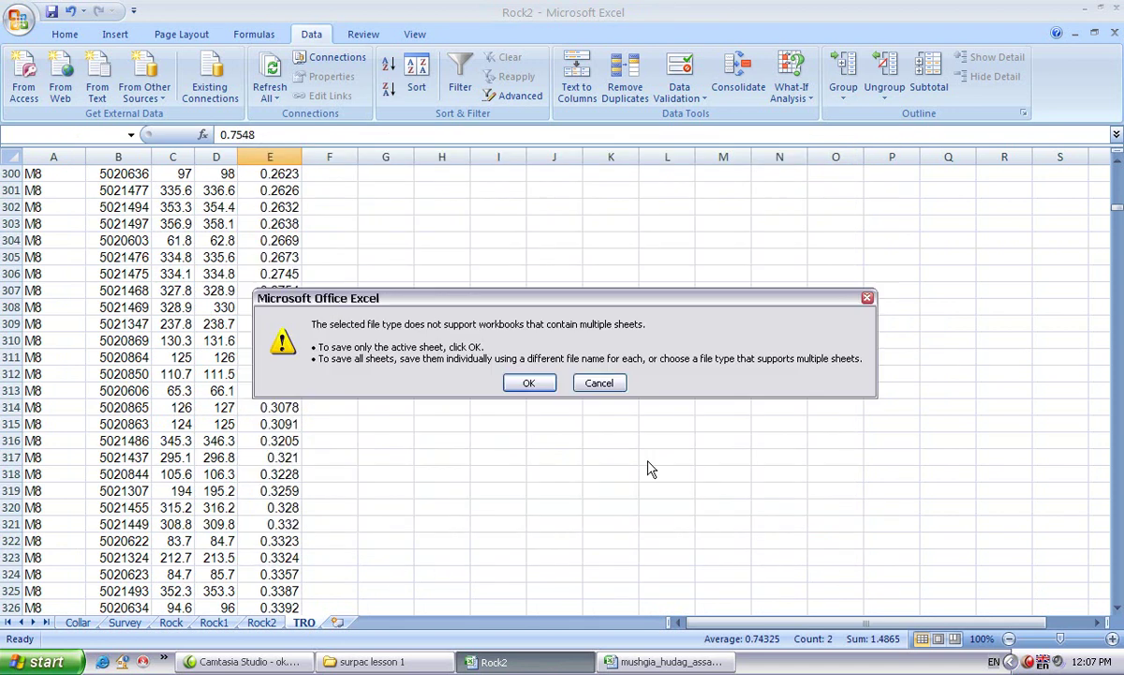
left_click(521, 385)
left_click(495, 384)
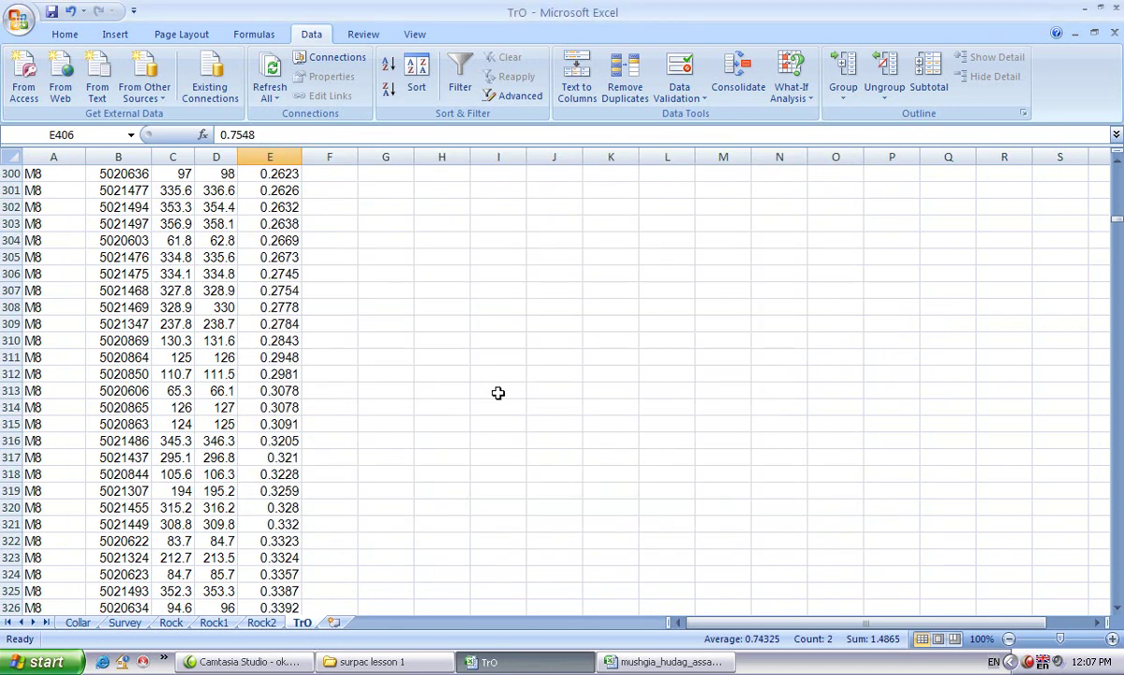
Step: Close the TrO workbook, saving its changes in CSV format, and close the mushgia_hudag_assay_new workbook
left_click(1115, 11)
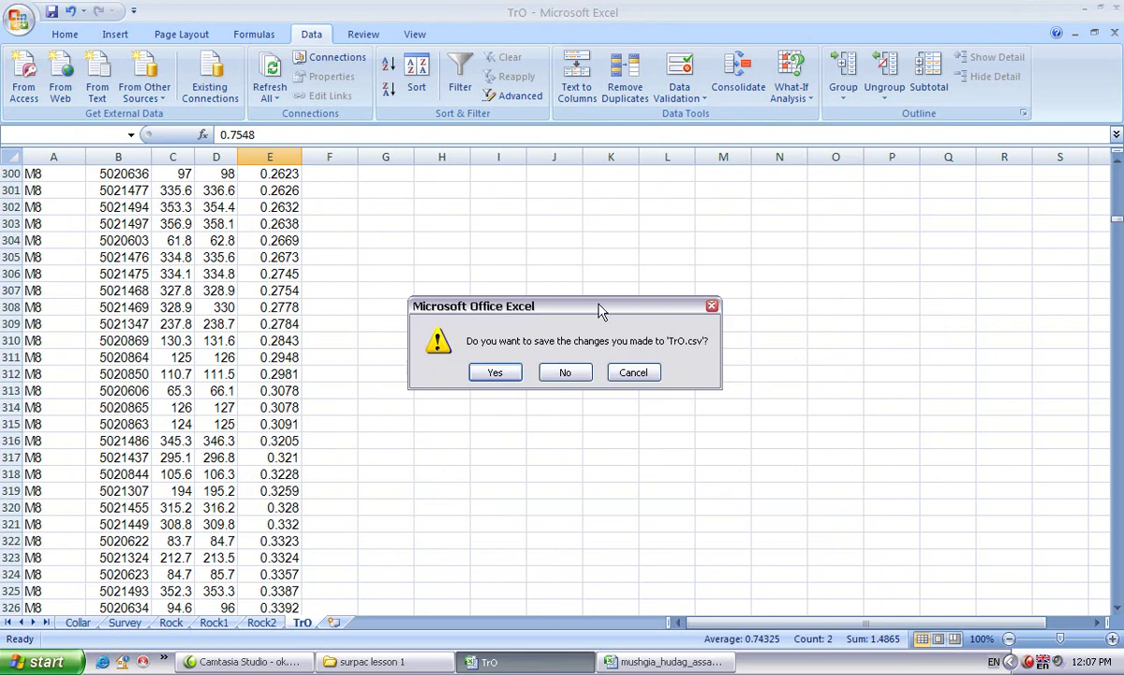
left_click(495, 372)
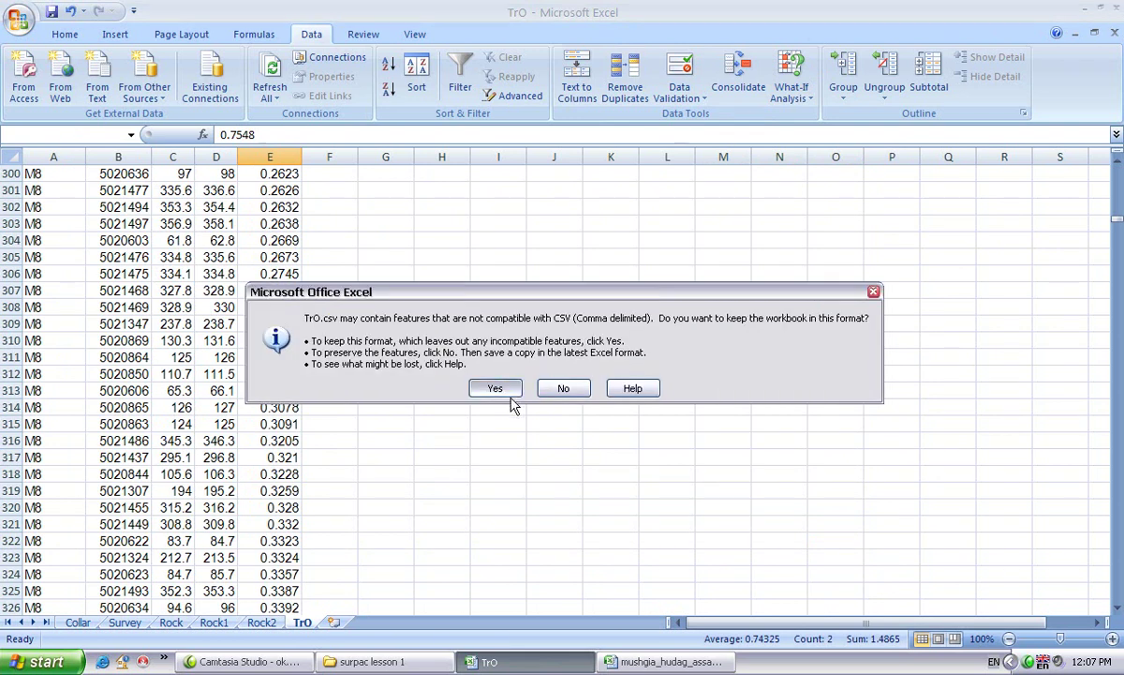
left_click(504, 390)
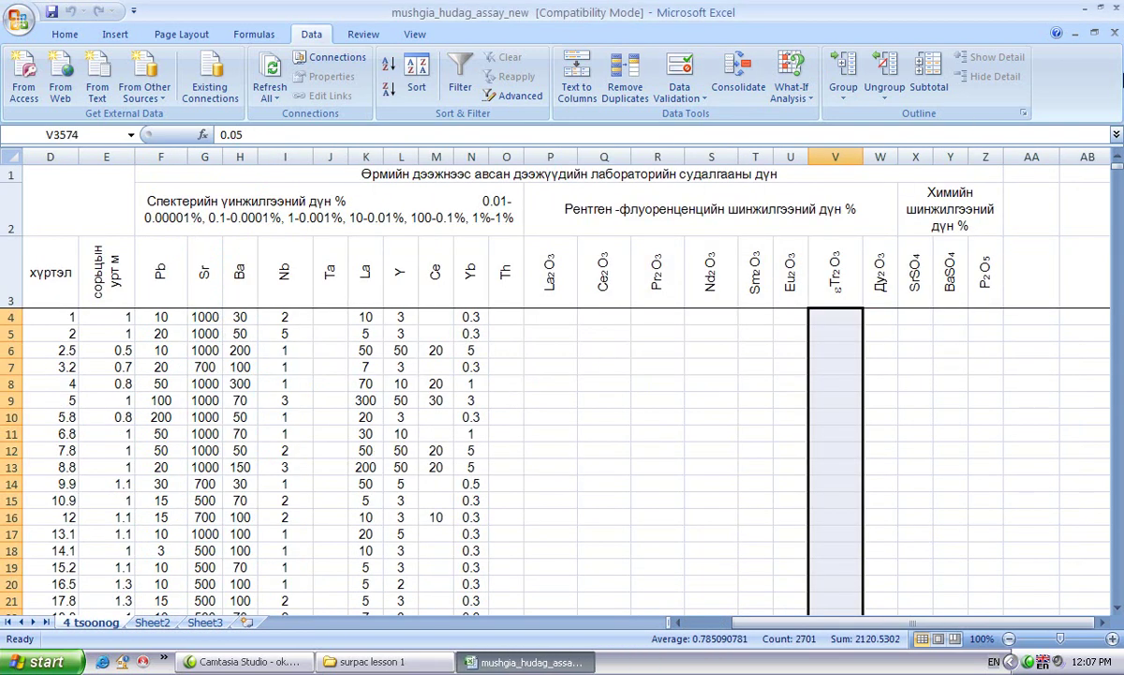
left_click(1115, 7)
Step: Check the exported Rock, Rock1, Rock2, TrO, Survey and Collar CSV files in the surpac lesson 1 folder
left_click(308, 310)
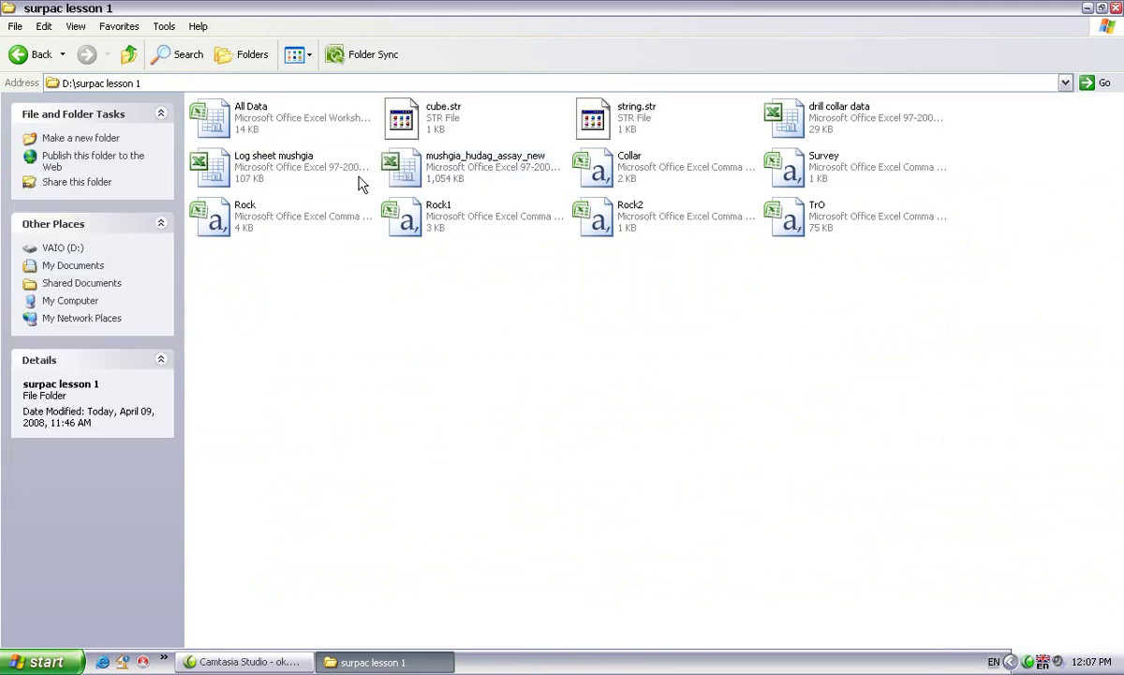
left_click(217, 221)
left_click(234, 161)
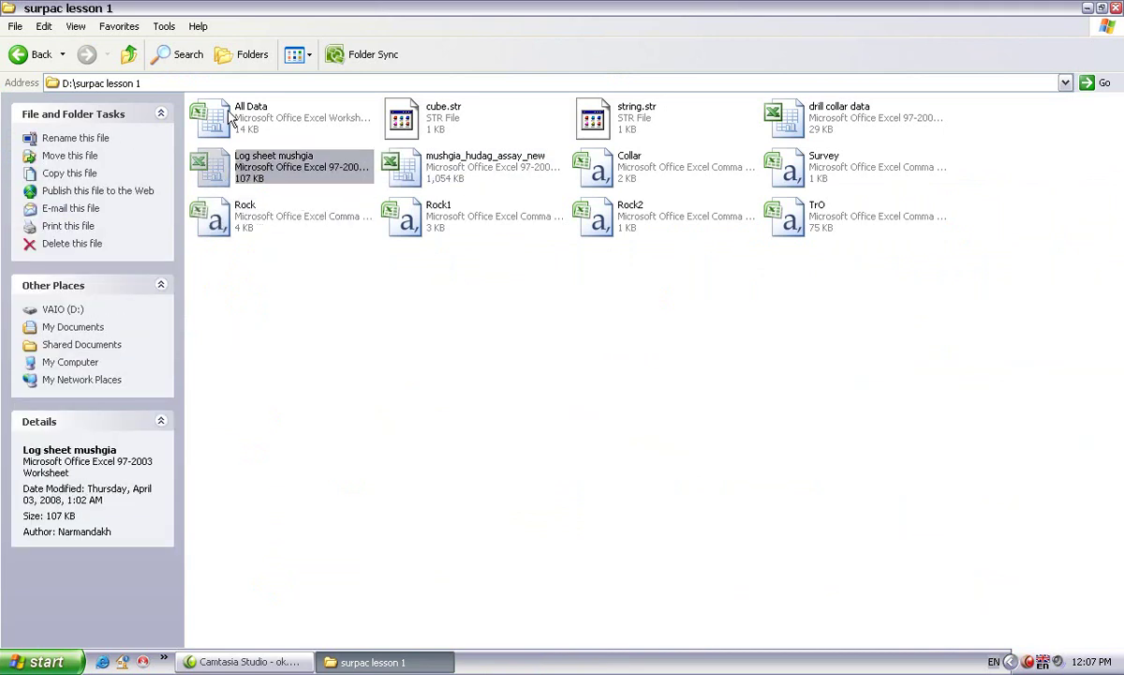
left_click(225, 220)
left_click(403, 217)
left_click(591, 215)
left_click(762, 207)
left_click(774, 176)
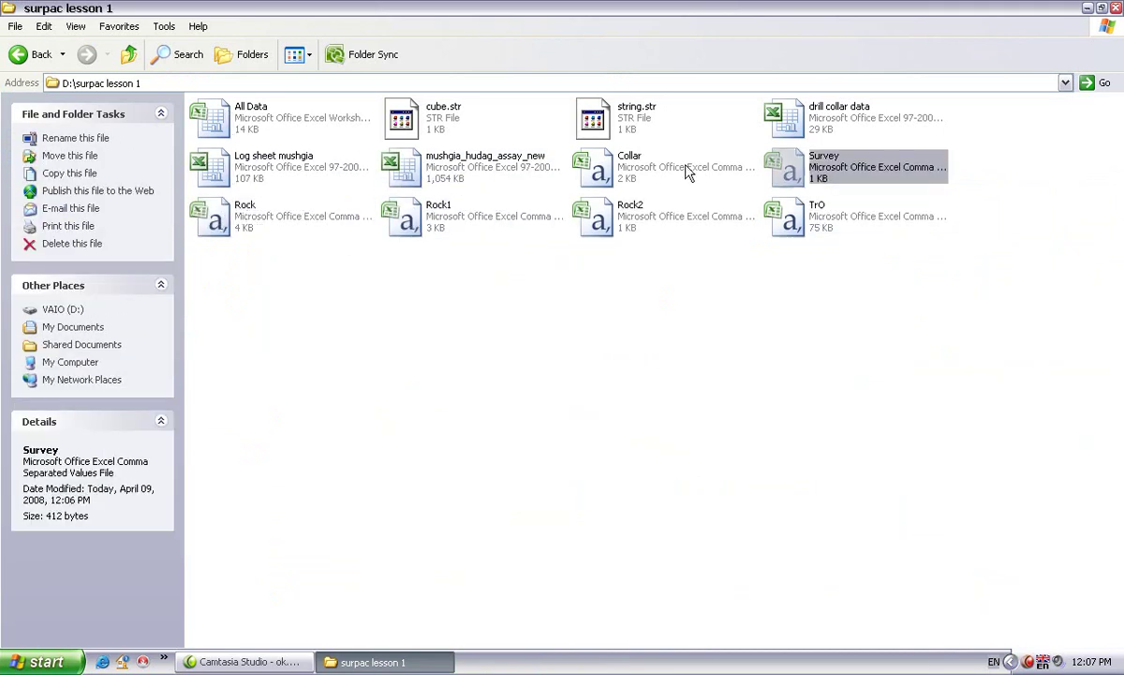
left_click(626, 172)
left_click(574, 333)
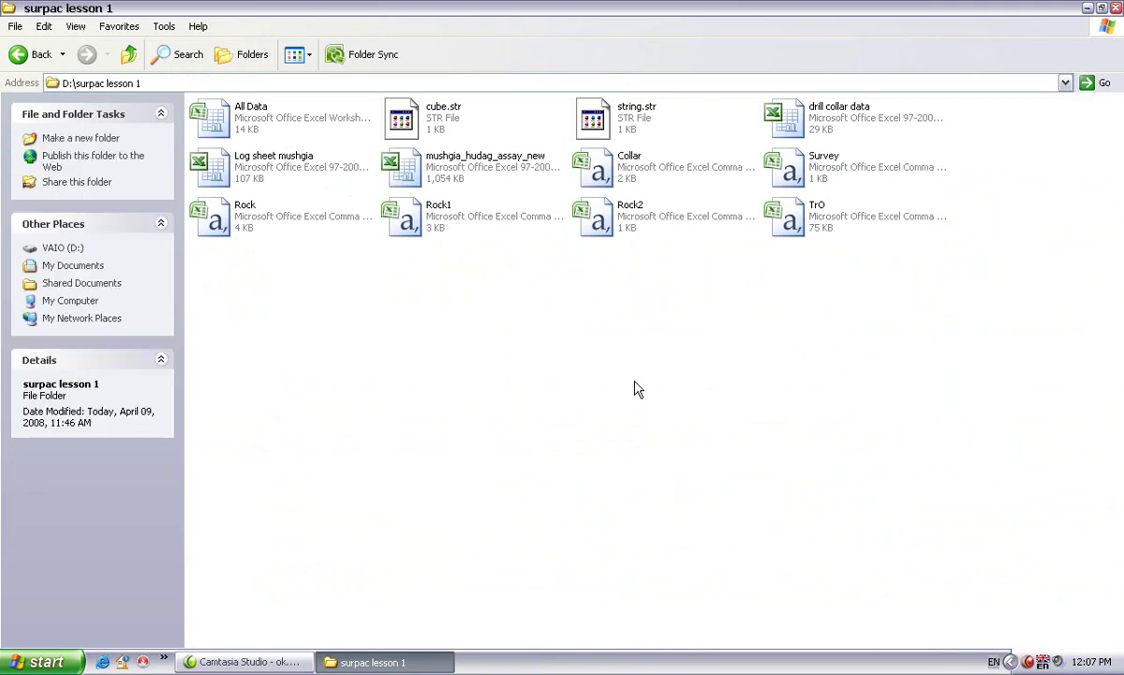